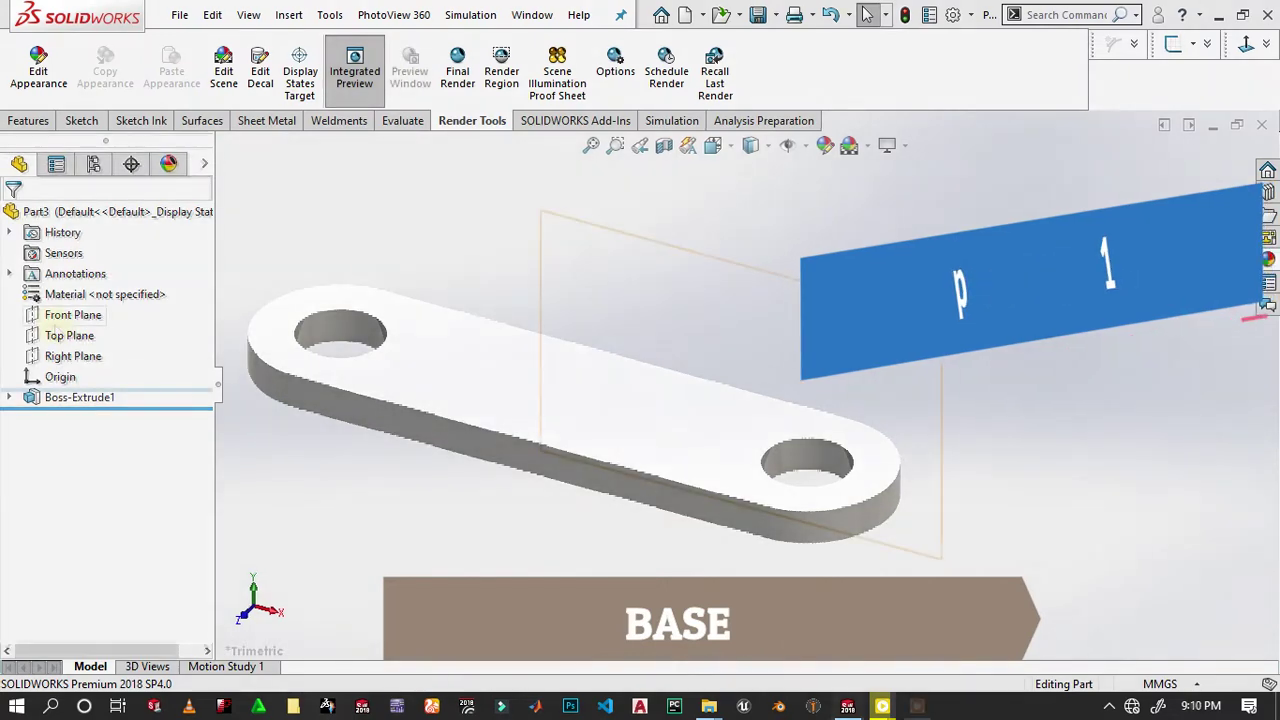
Sketch a horizontal centre-point slot on the Top Plane, centred on the origin.
left_click(68, 338)
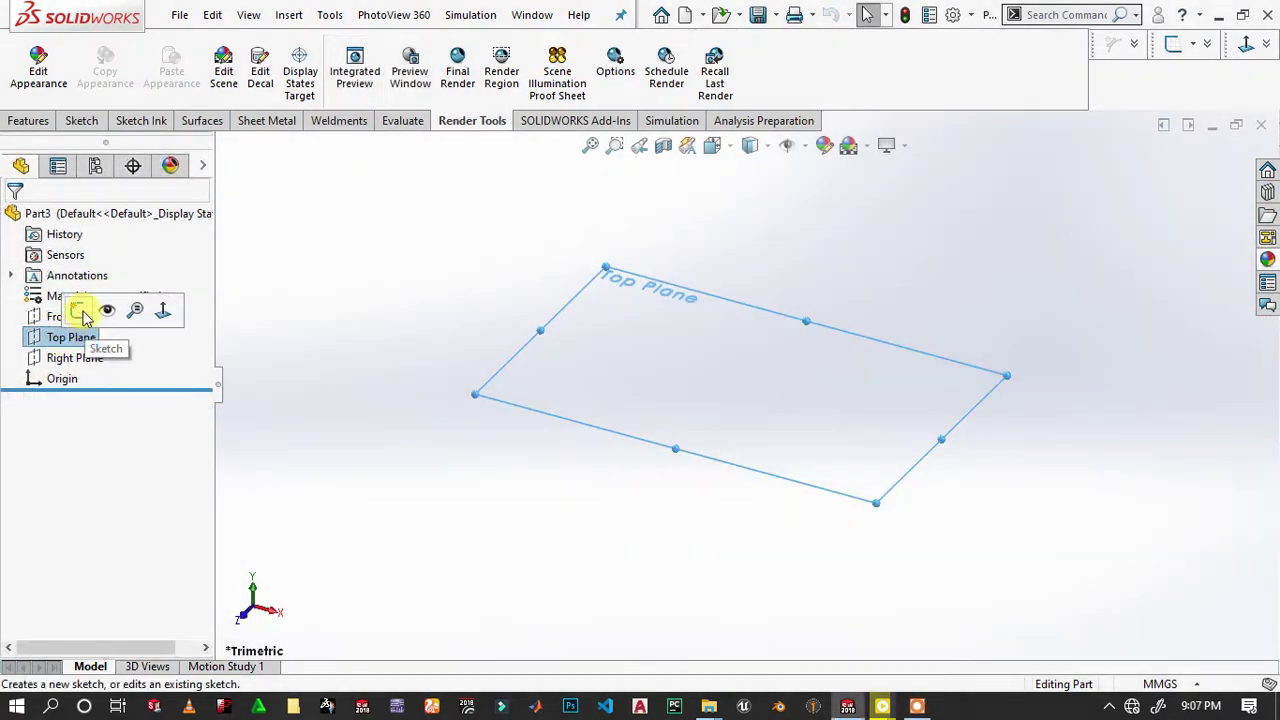
left_click(79, 310)
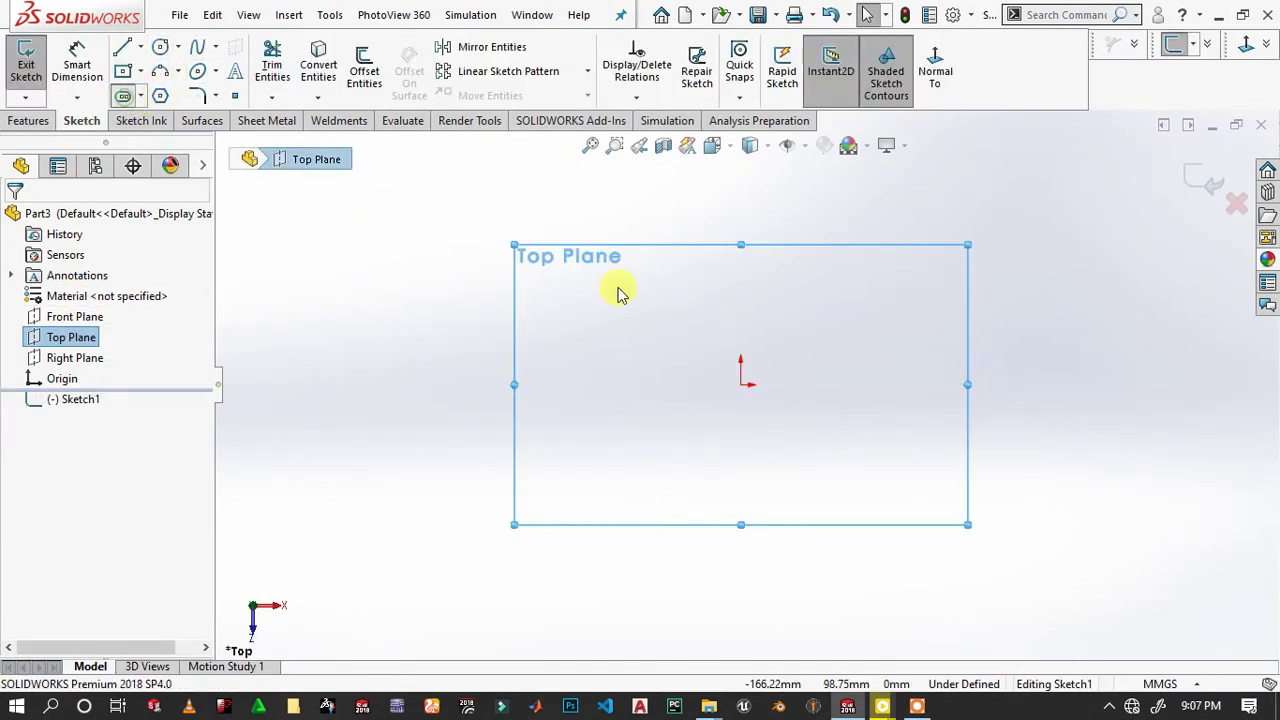
key("s")
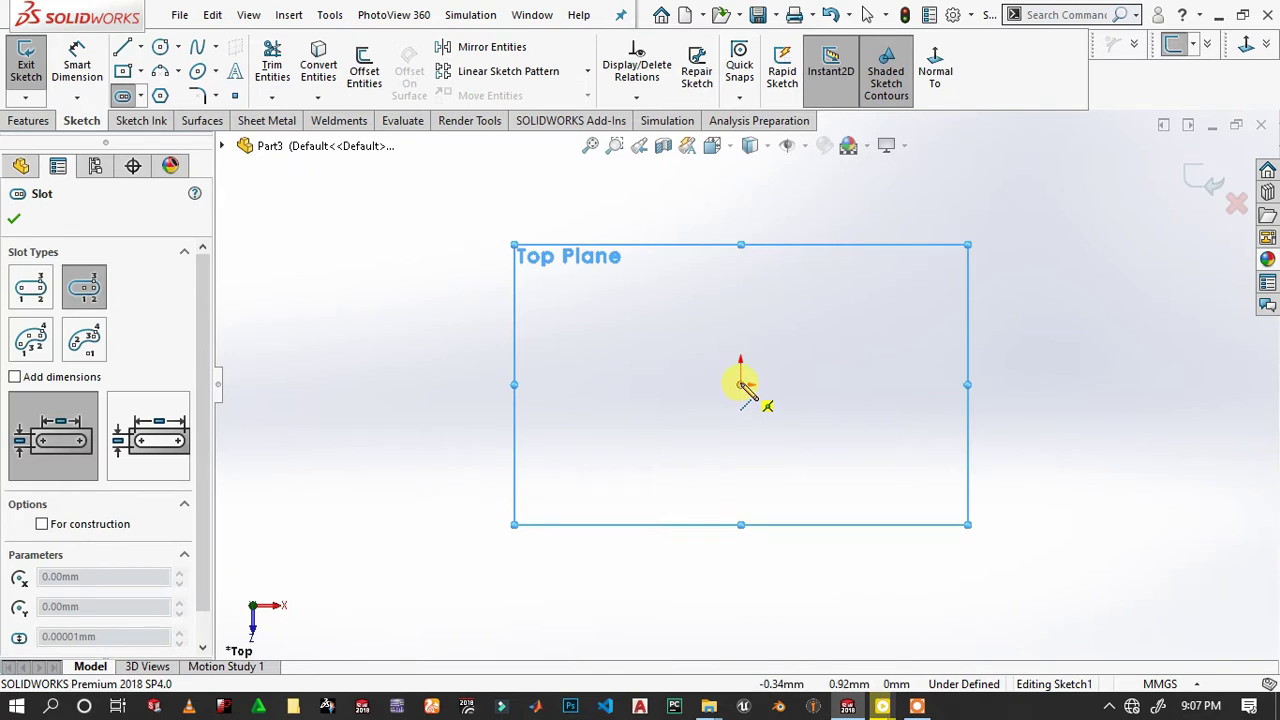
left_click(740, 384)
left_click(928, 386)
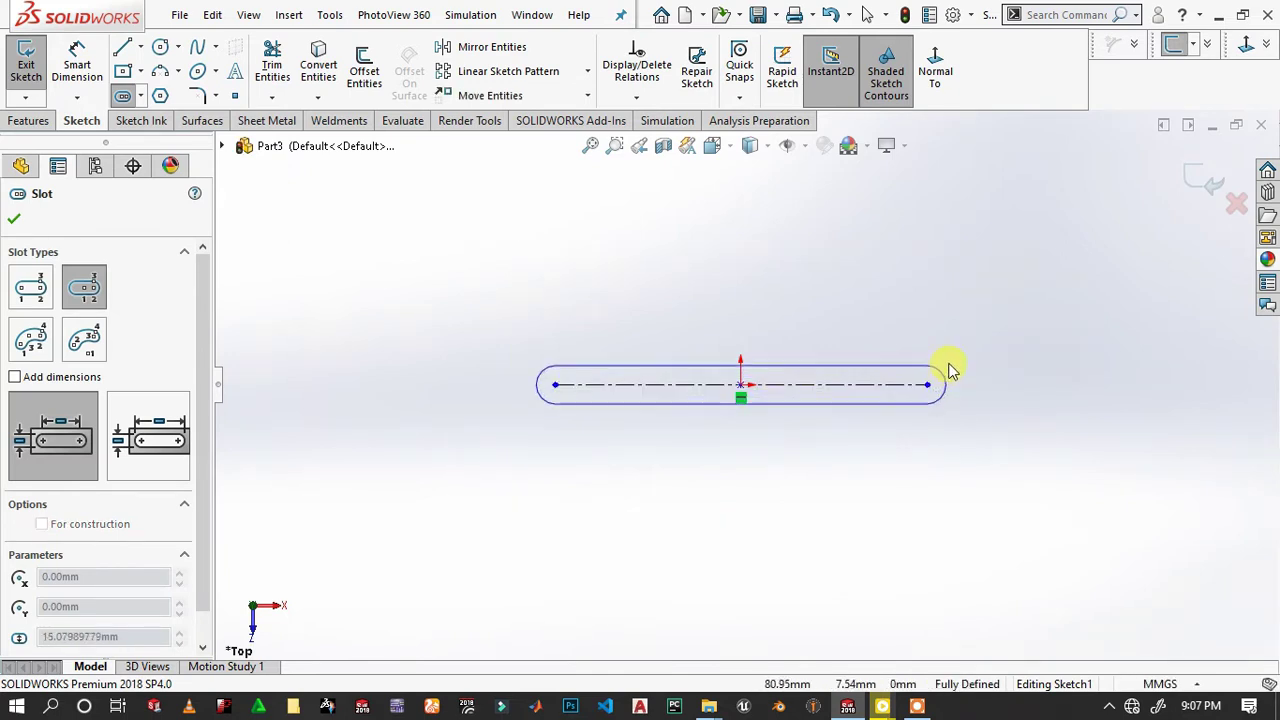
left_click(951, 346)
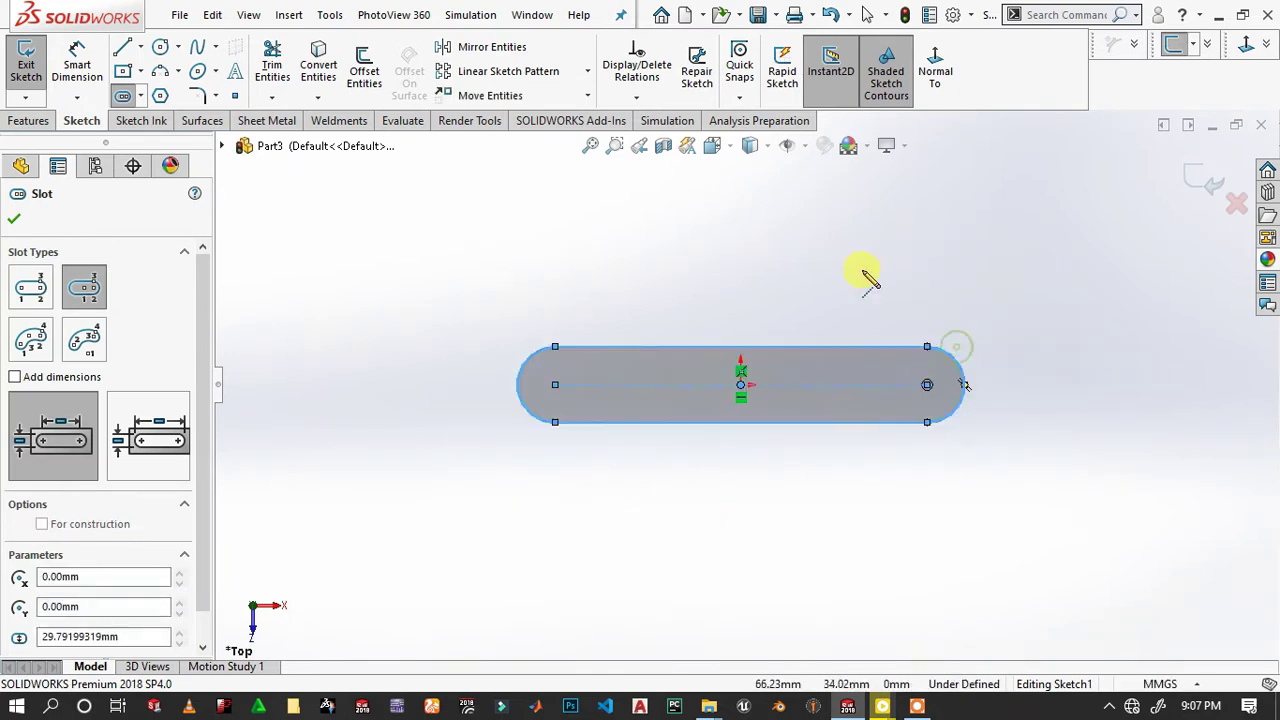
Add circles at both slot end-arc centres and make them equal.
left_click(160, 50)
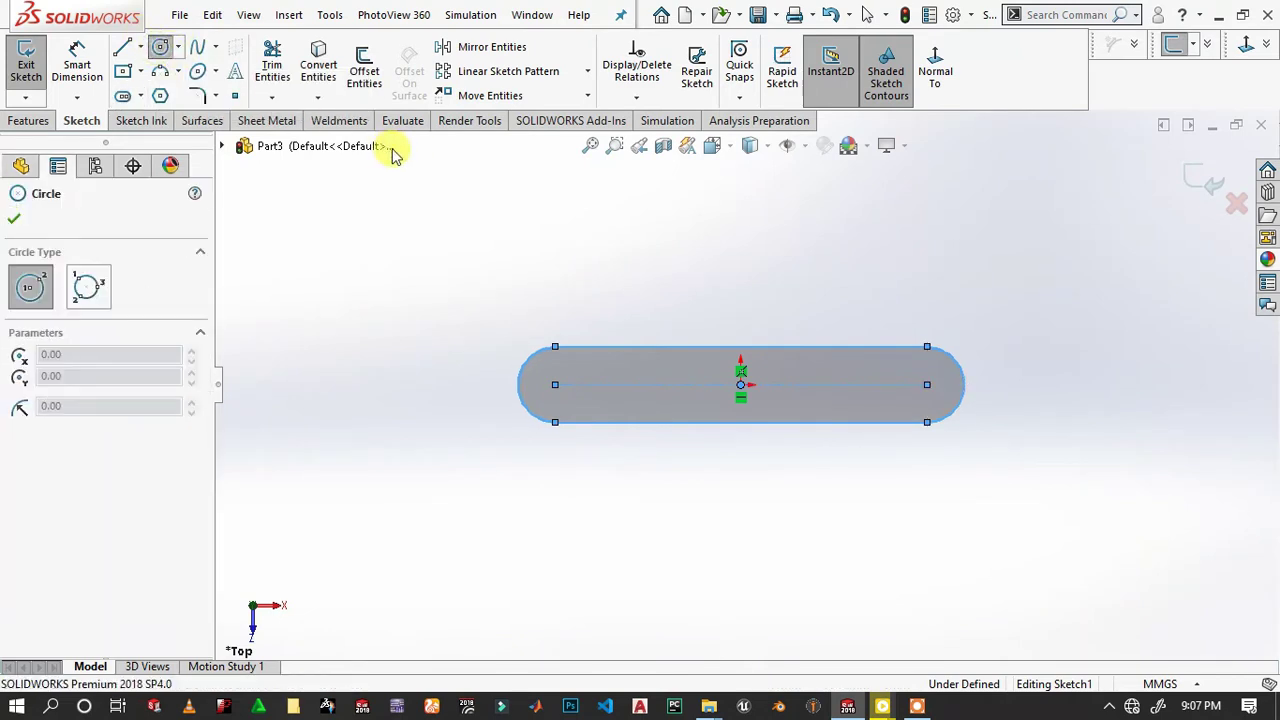
left_click(928, 386)
left_click(938, 376)
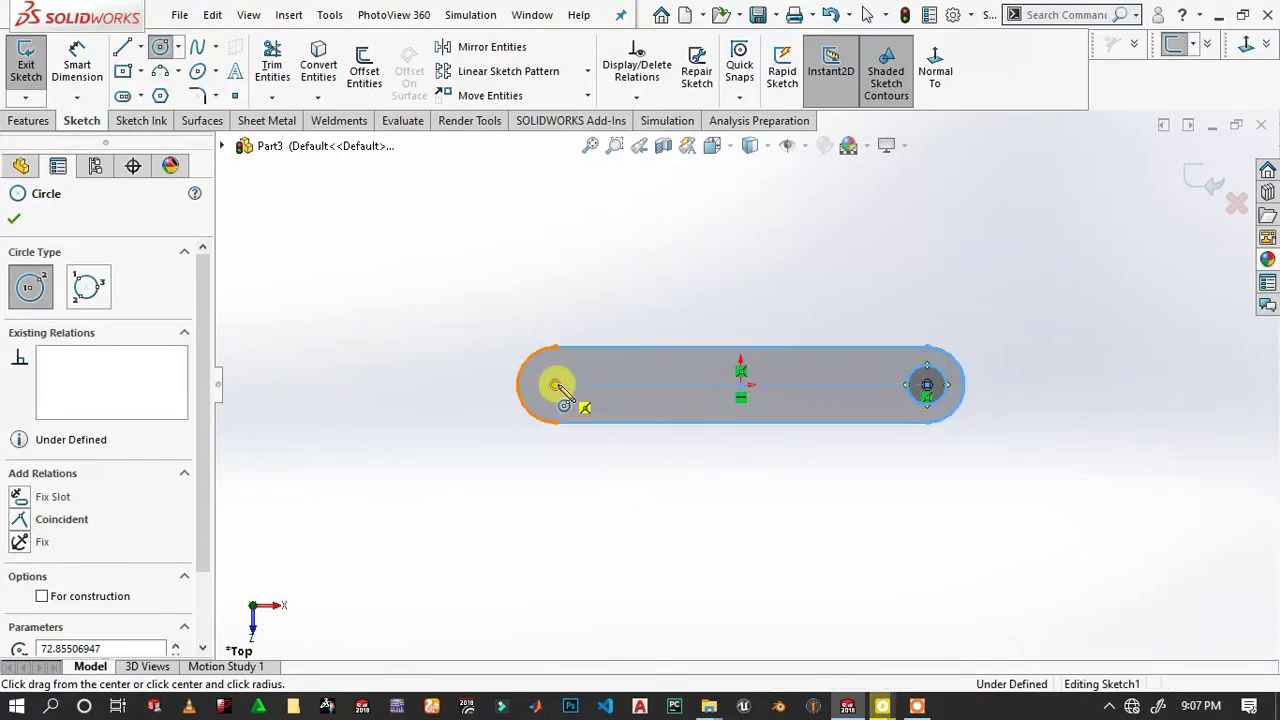
left_click(557, 385)
left_click(570, 379)
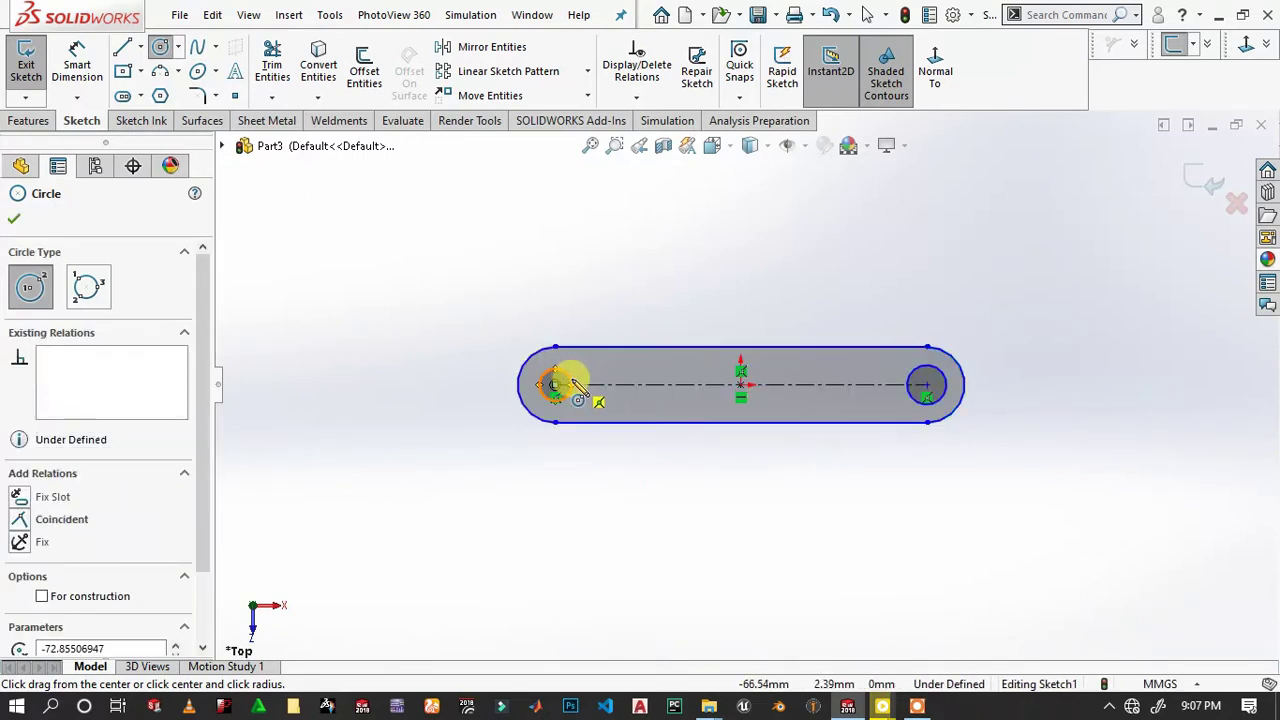
key("Escape")
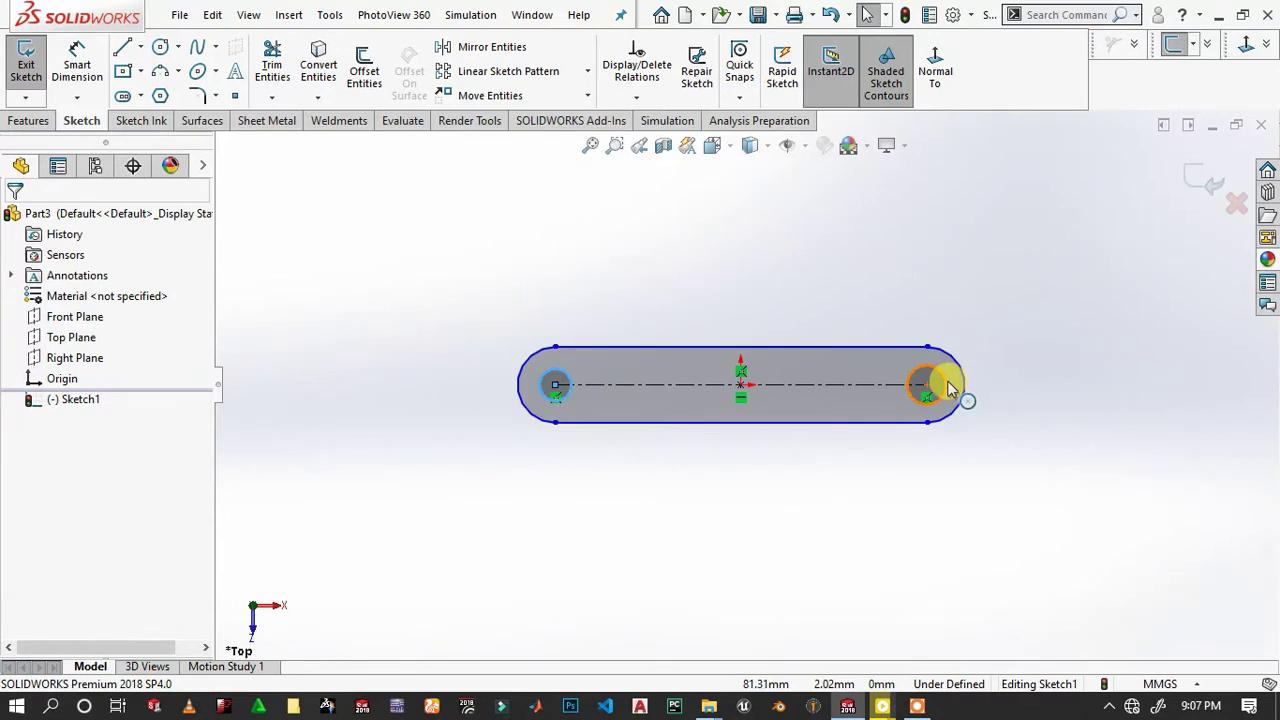
left_click(946, 383, "ctrl")
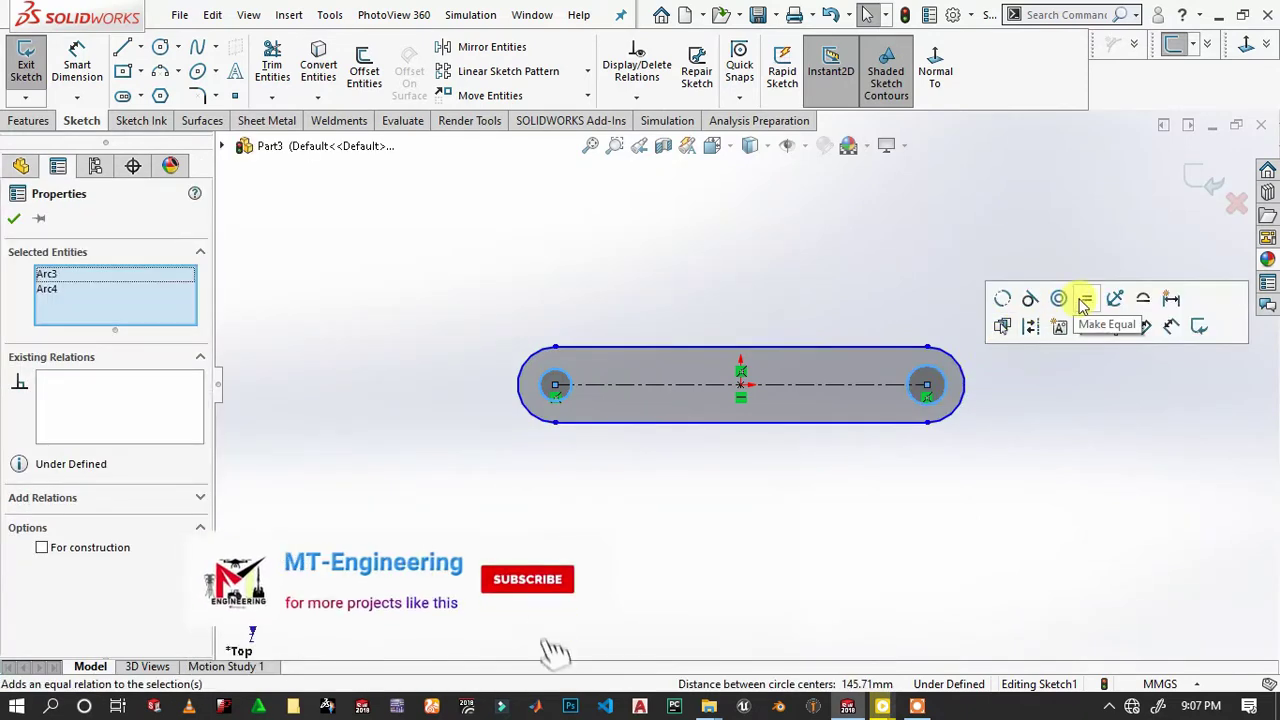
left_click(751, 298)
left_click(77, 68)
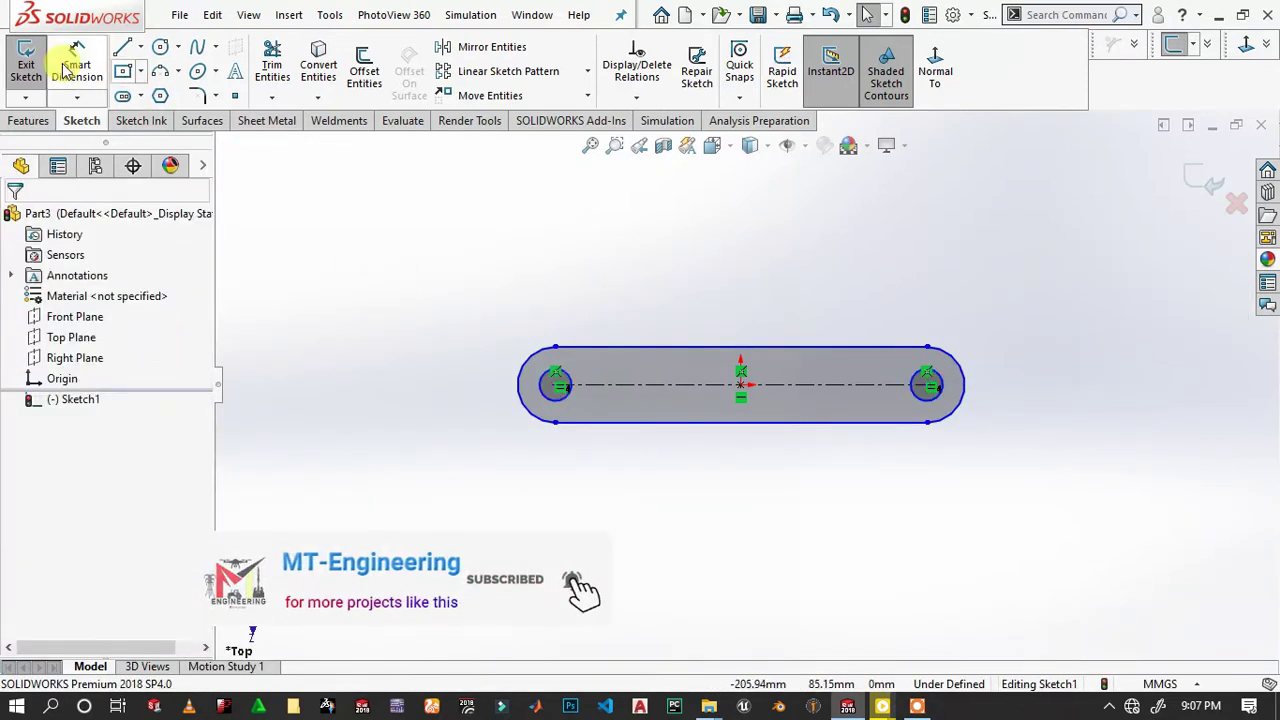
Dimension the slot length to 4.25 in and the end-arc radius to 0.75 in.
left_click(829, 388)
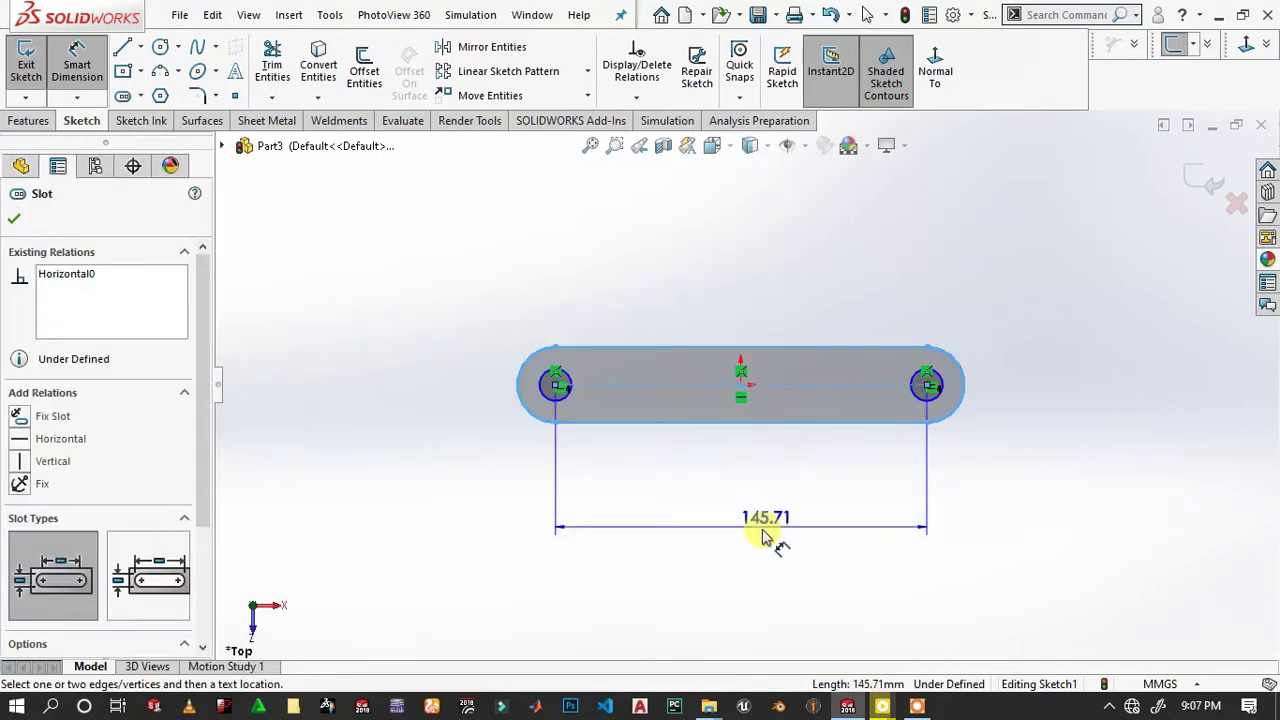
left_click(757, 538)
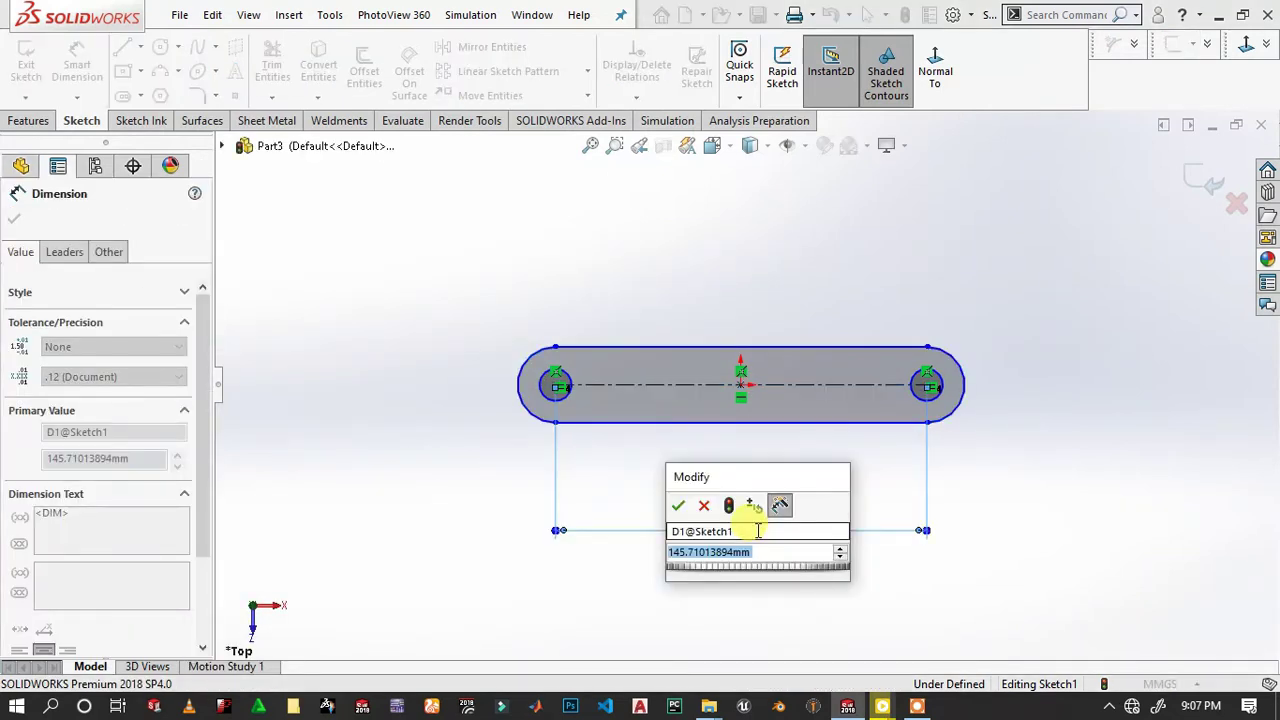
type("4.25")
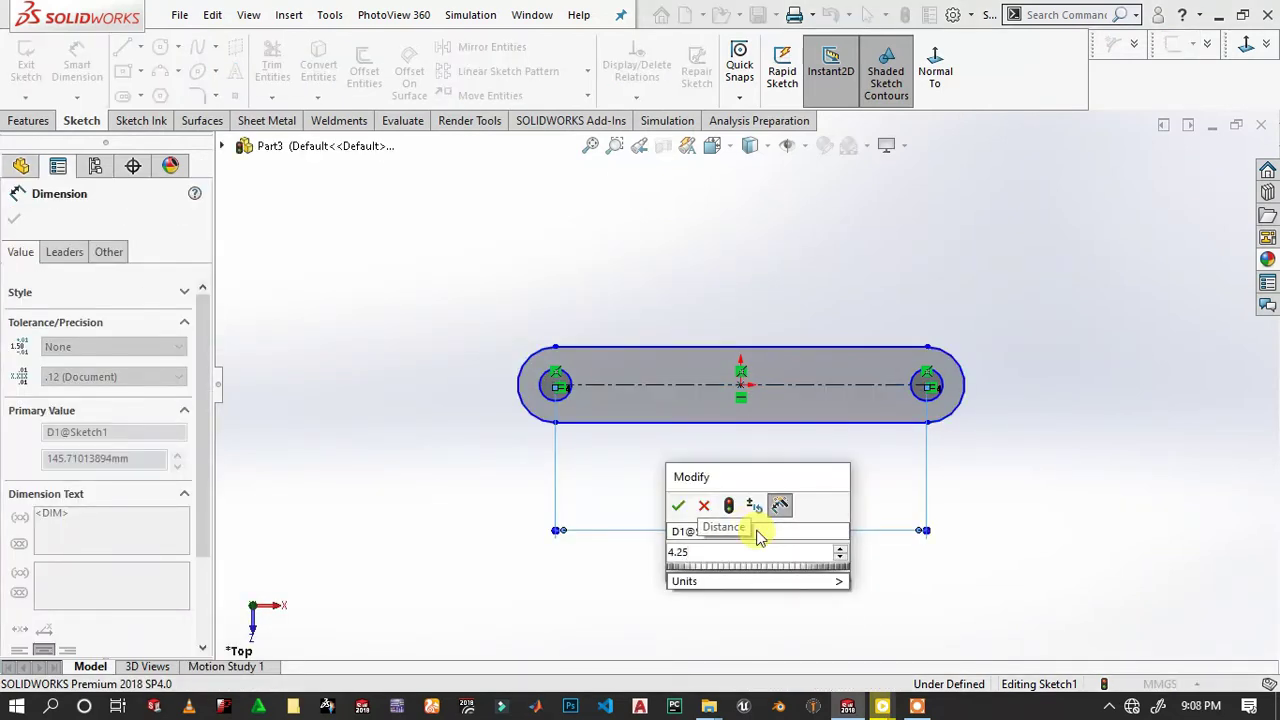
type("in")
key("Return")
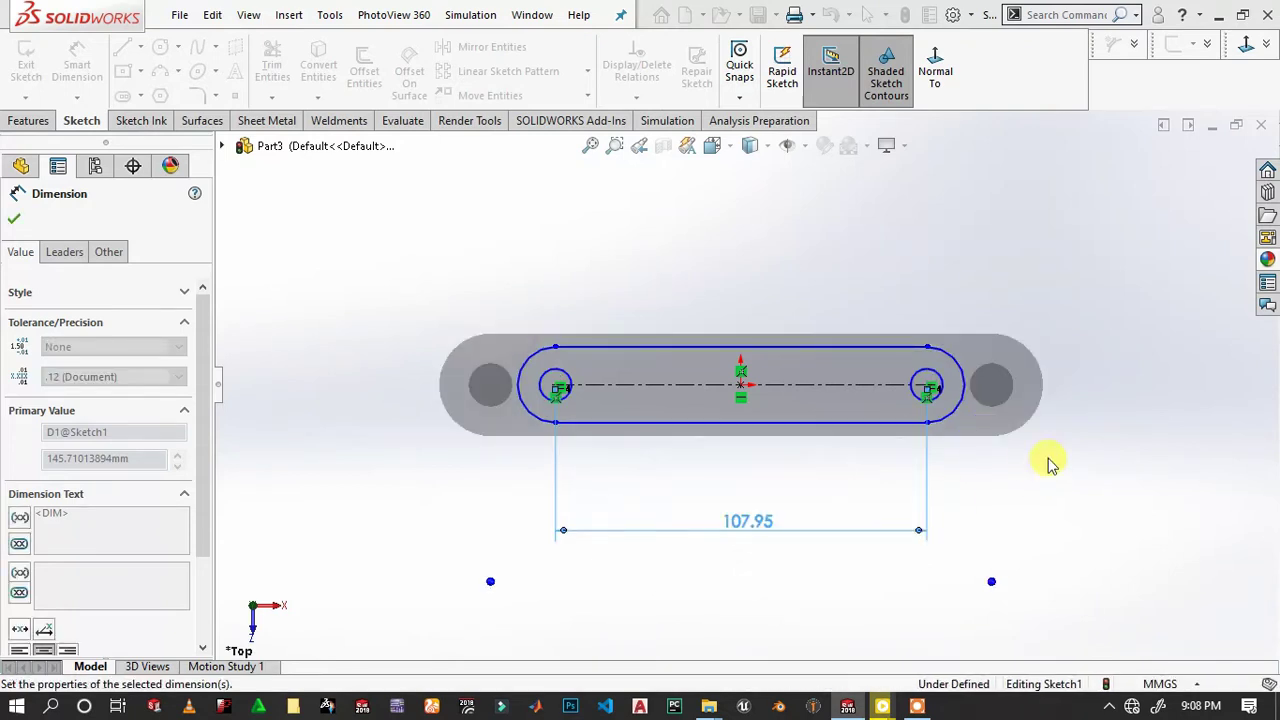
left_click(958, 421)
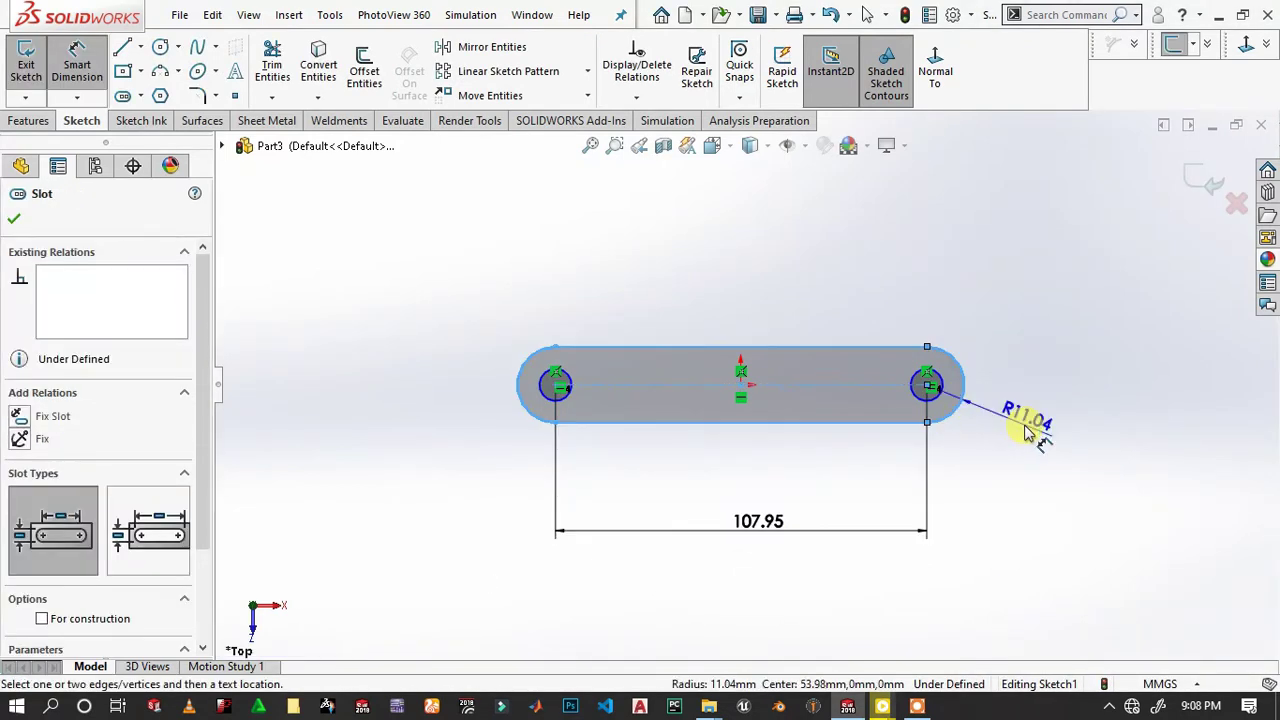
left_click(1025, 430)
type("0.")
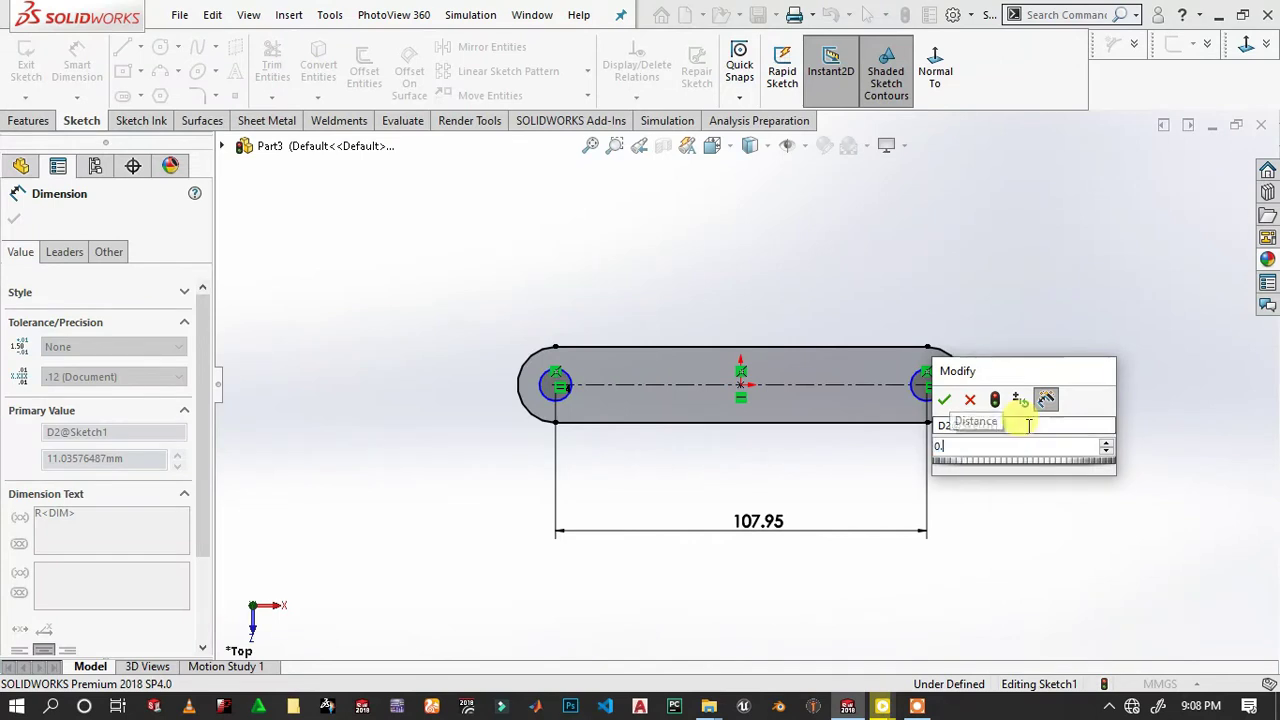
type("75in")
key("Return")
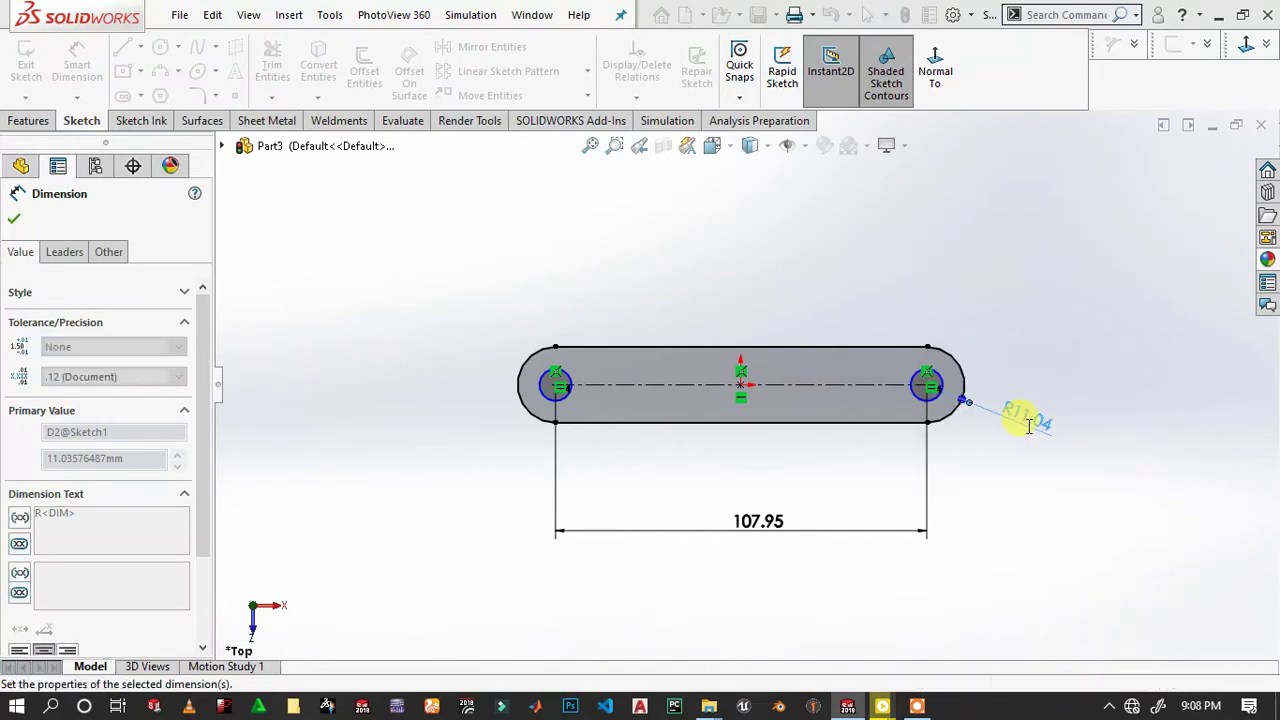
Dimension the left hole's diameter to 0.75 in.
left_click(568, 396)
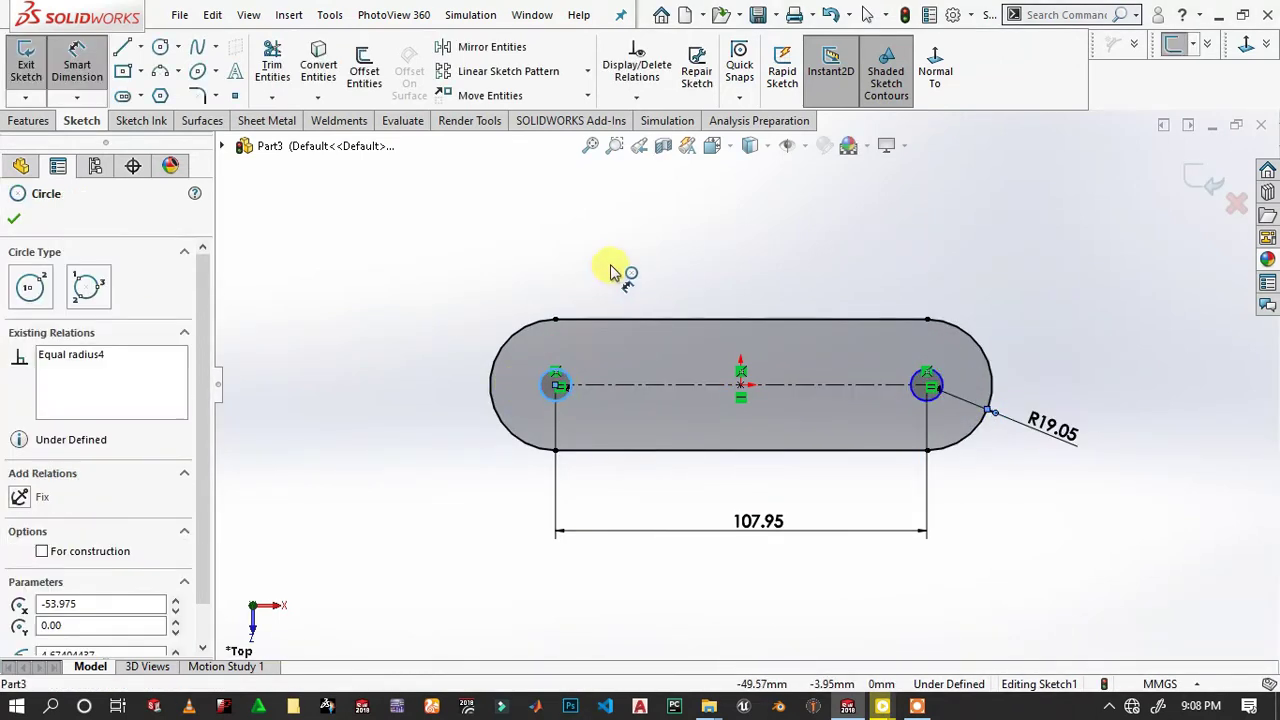
left_click(810, 252)
type("0")
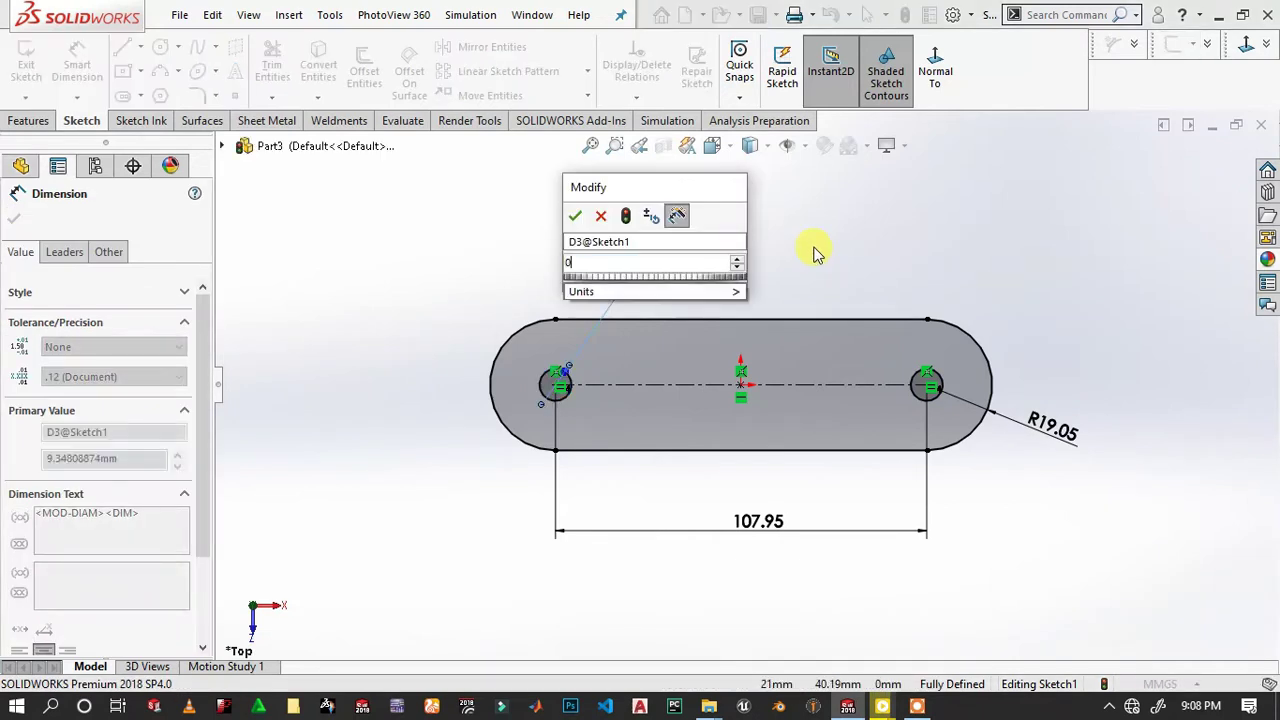
type(".75in")
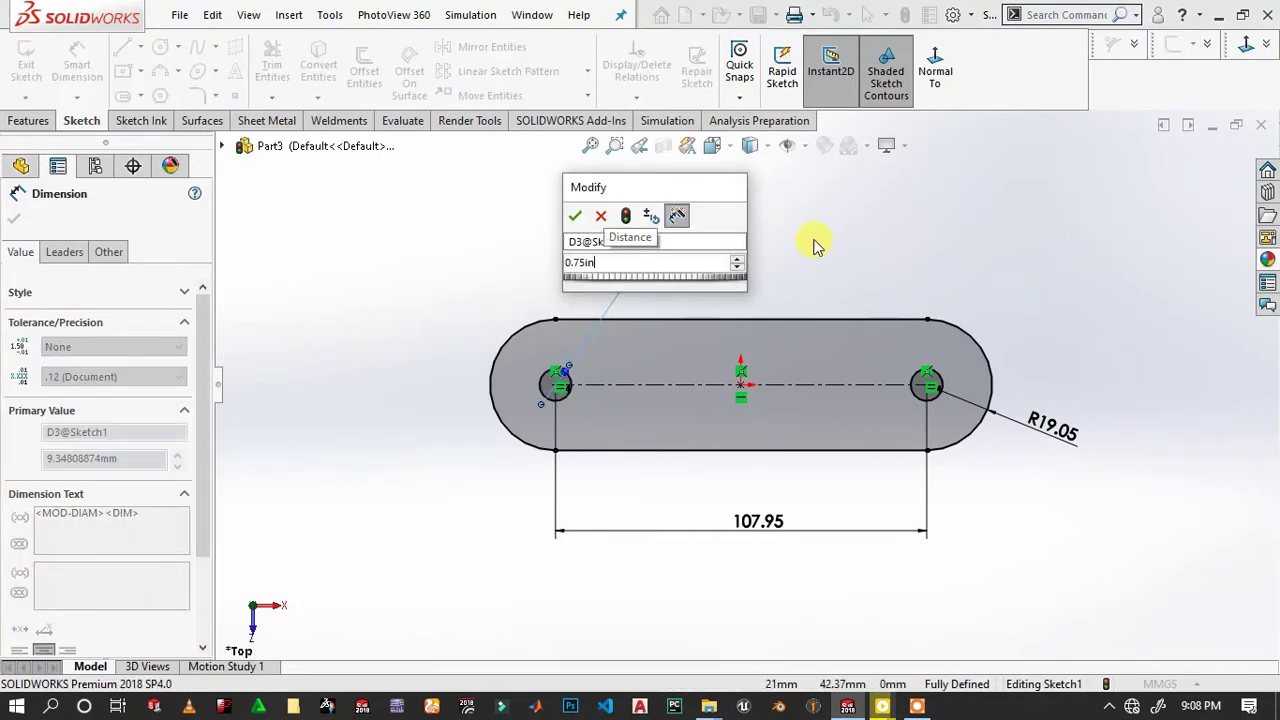
key("Return")
key("Escape")
Extrude the slot sketch 0.3 in into a solid crank arm.
left_click(24, 120)
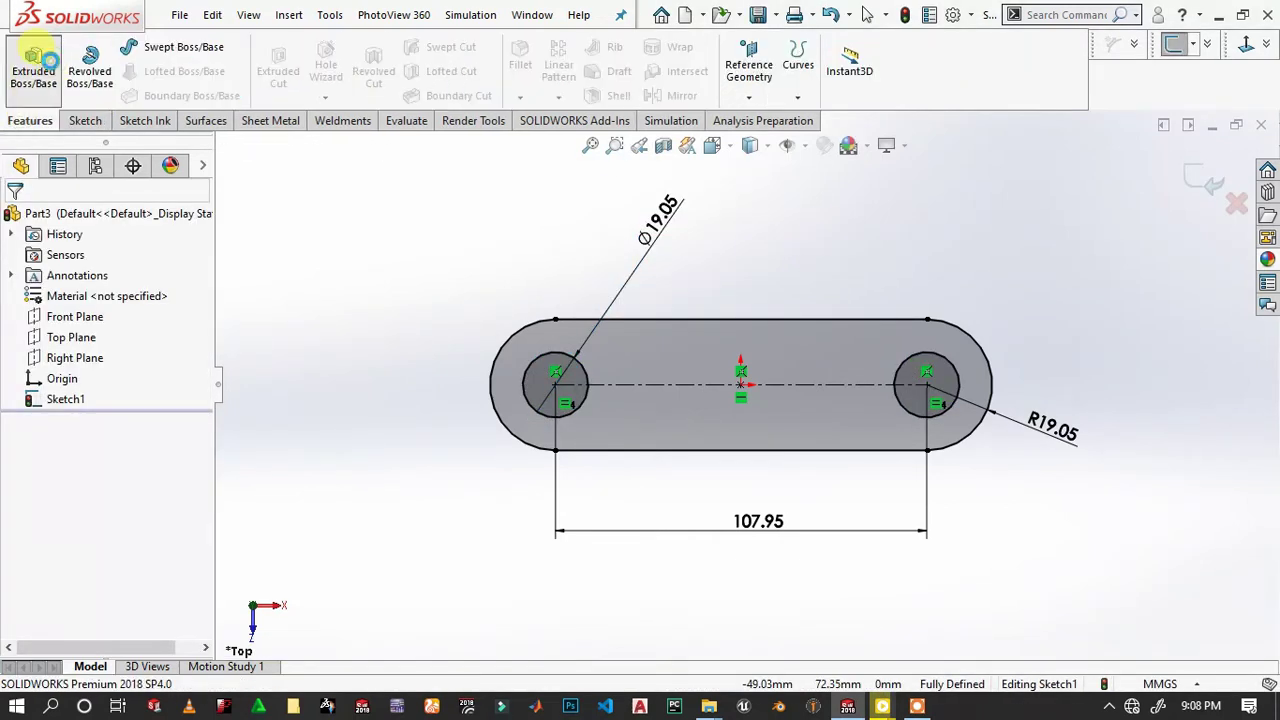
left_click(33, 65)
type("0.")
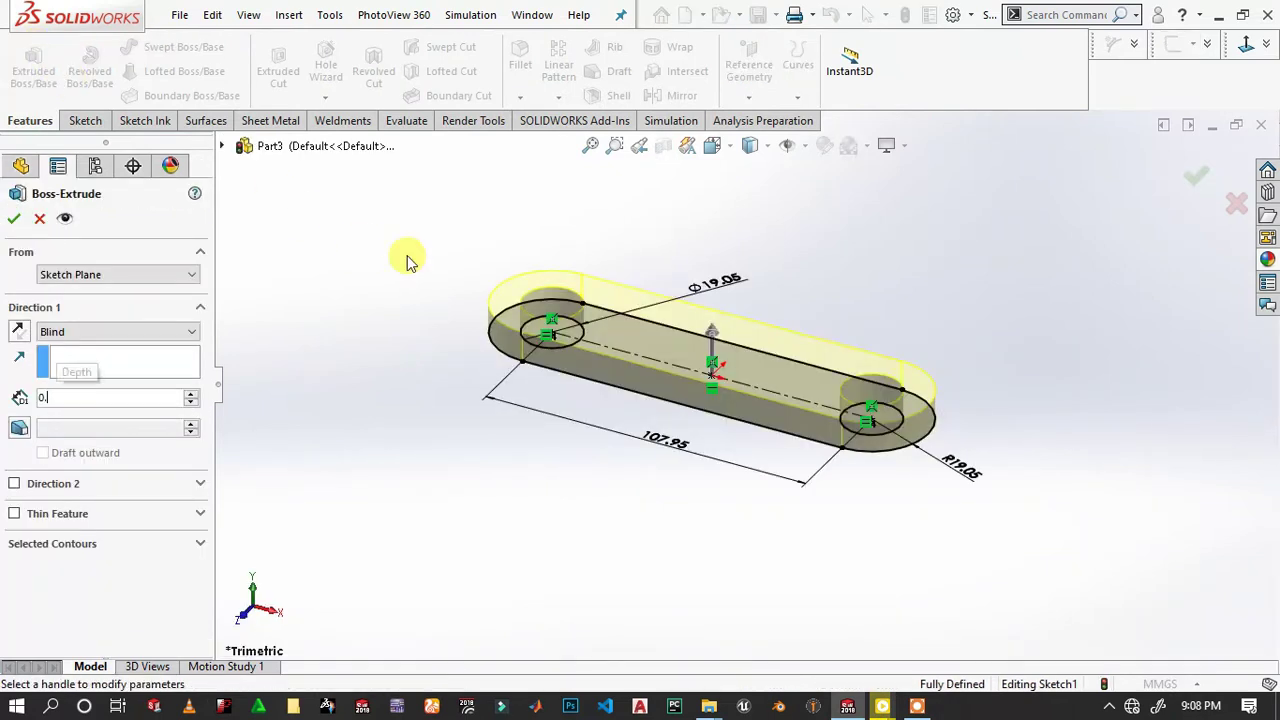
type("3in")
key("Return")
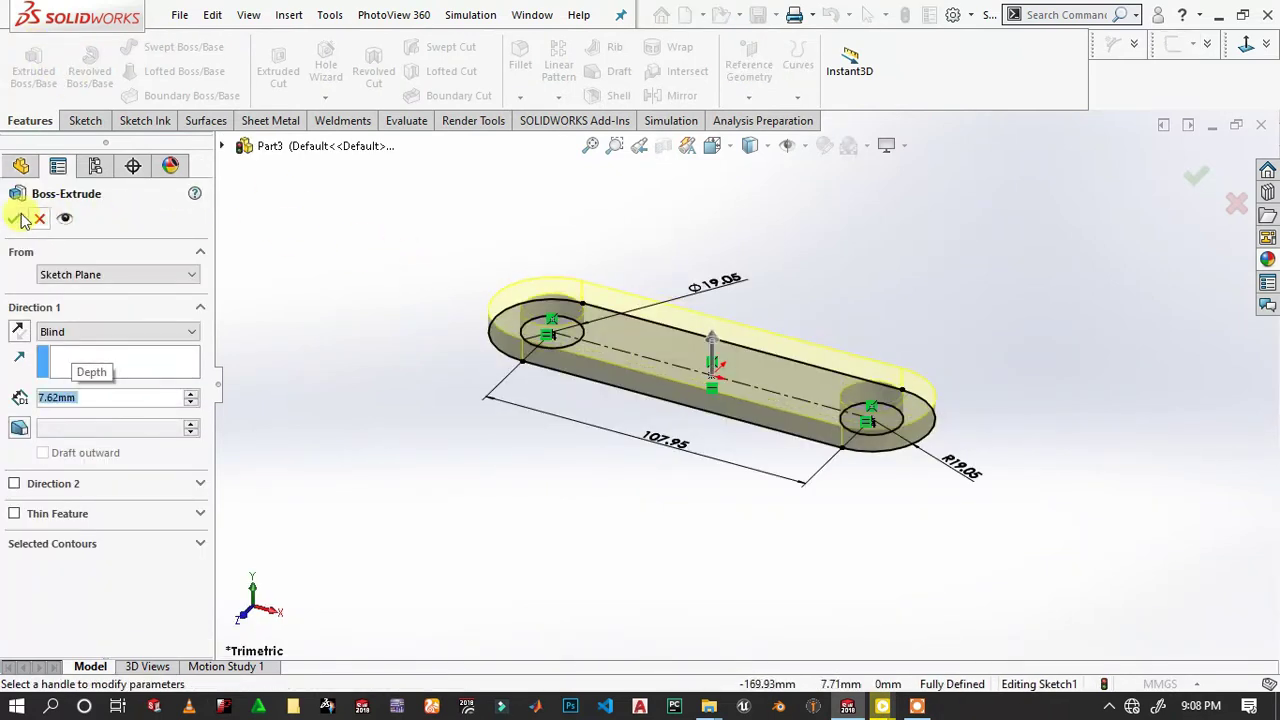
left_click(24, 220)
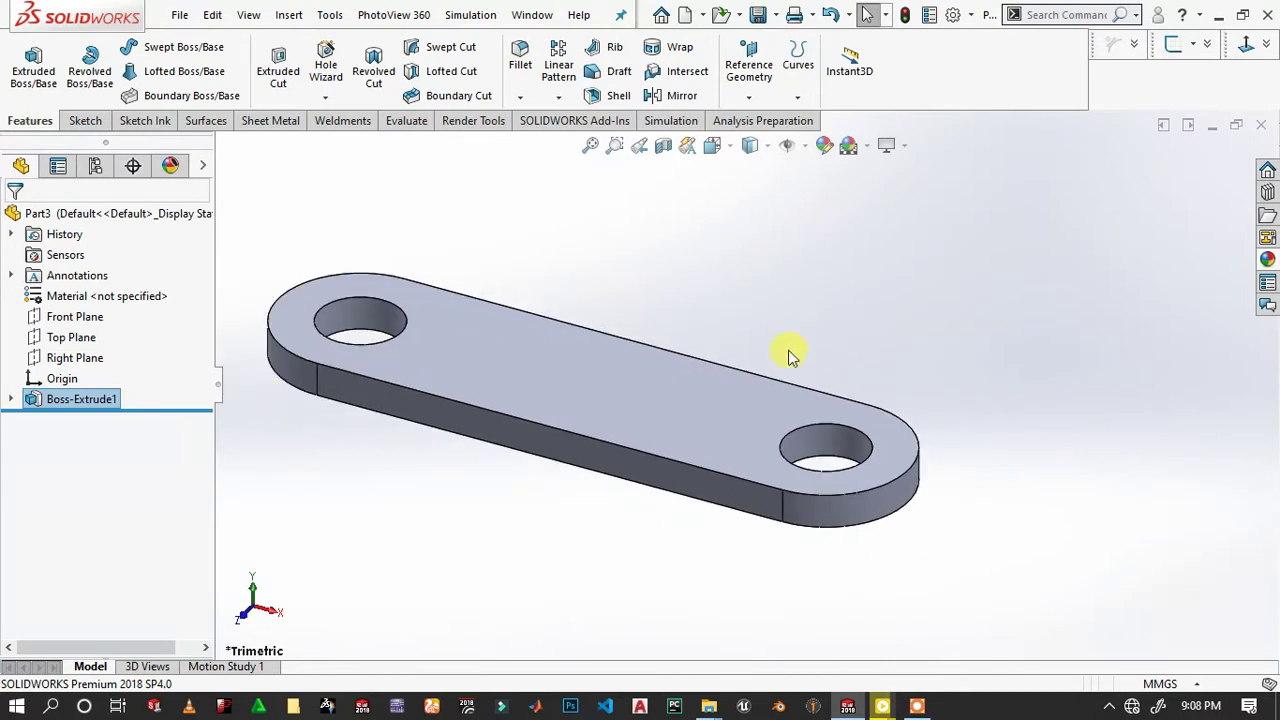
Give the arm a new appearance colour.
left_click(524, 386)
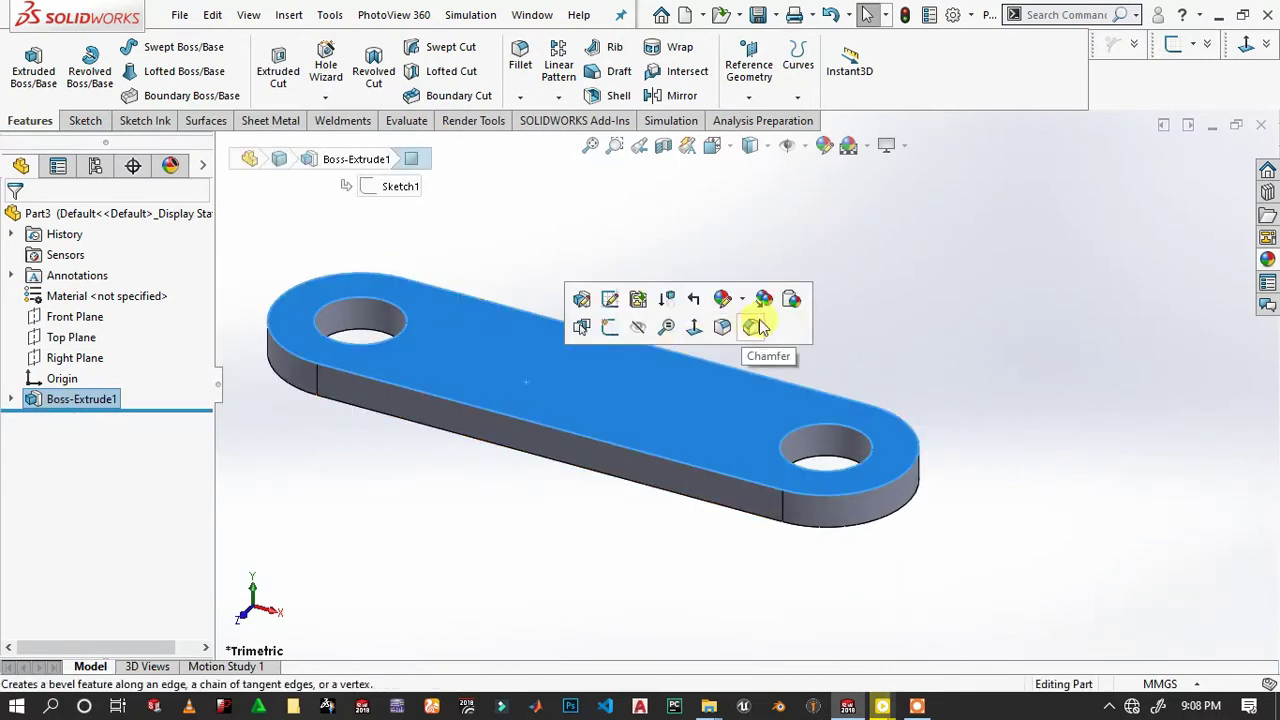
left_click(762, 410)
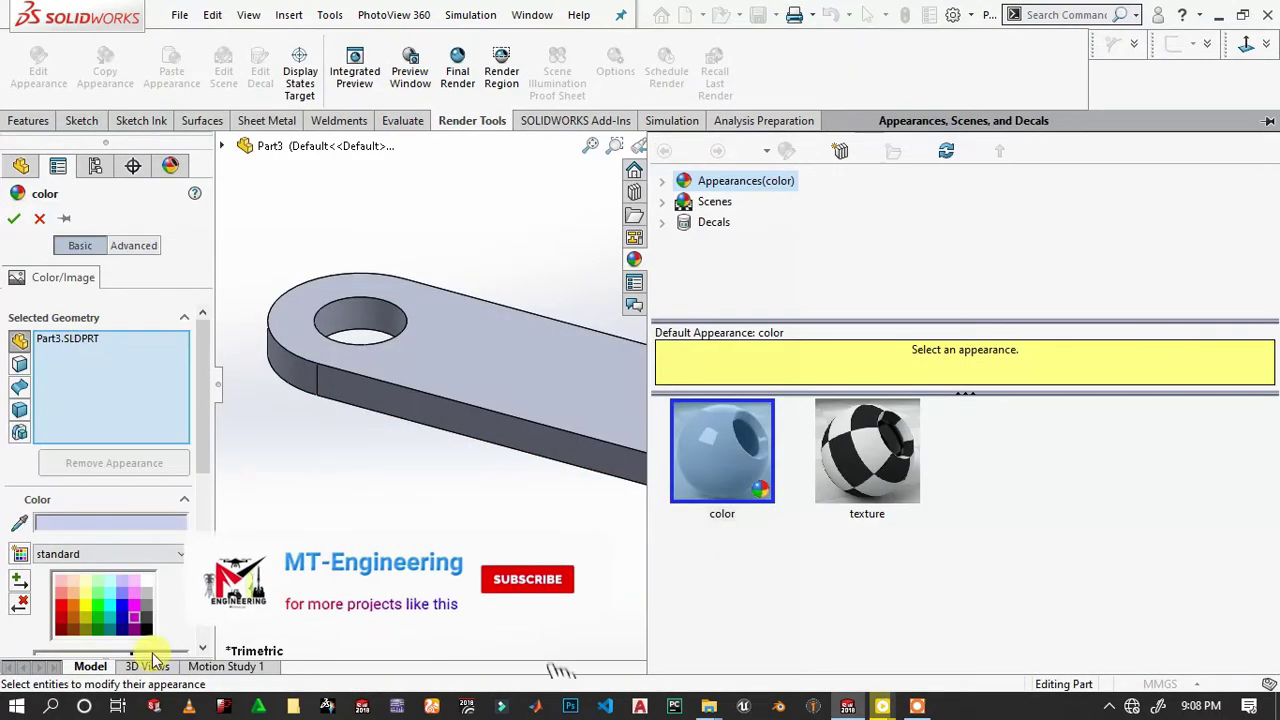
left_click(146, 626)
left_click(14, 218)
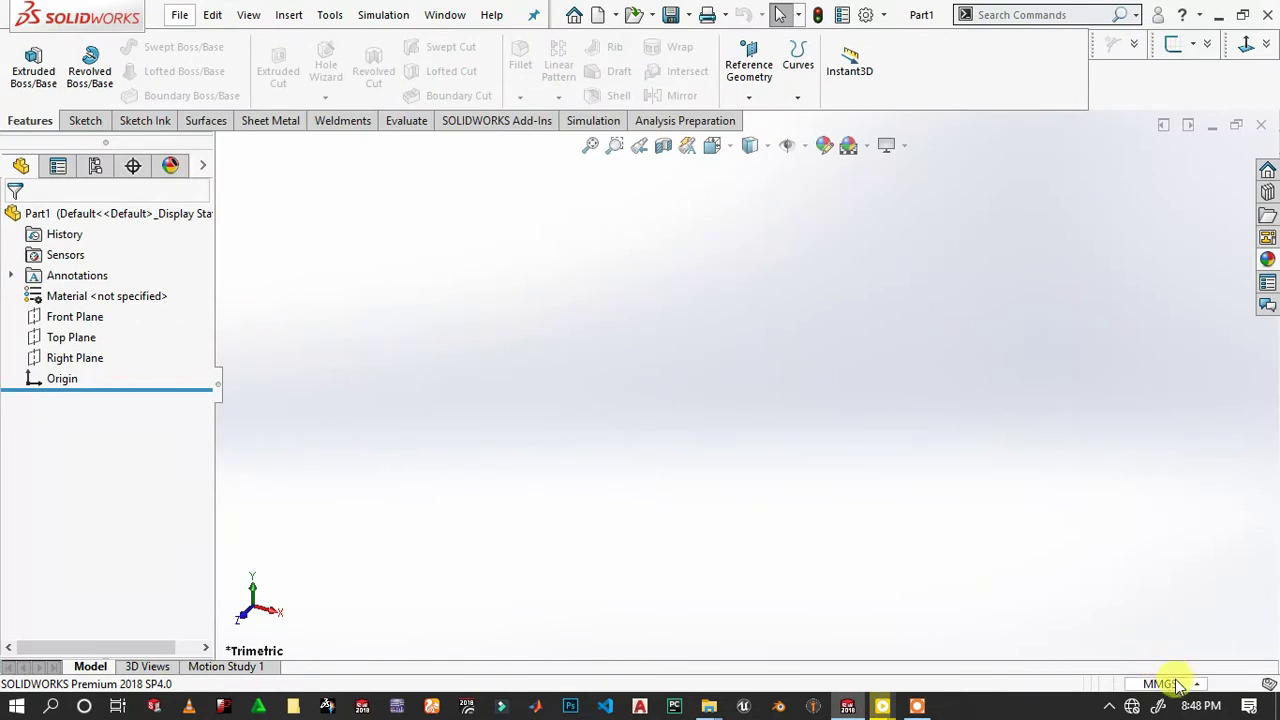
Switch document units to IPS and start a sketch on the Top Plane.
left_click(1178, 686)
left_click(1160, 630)
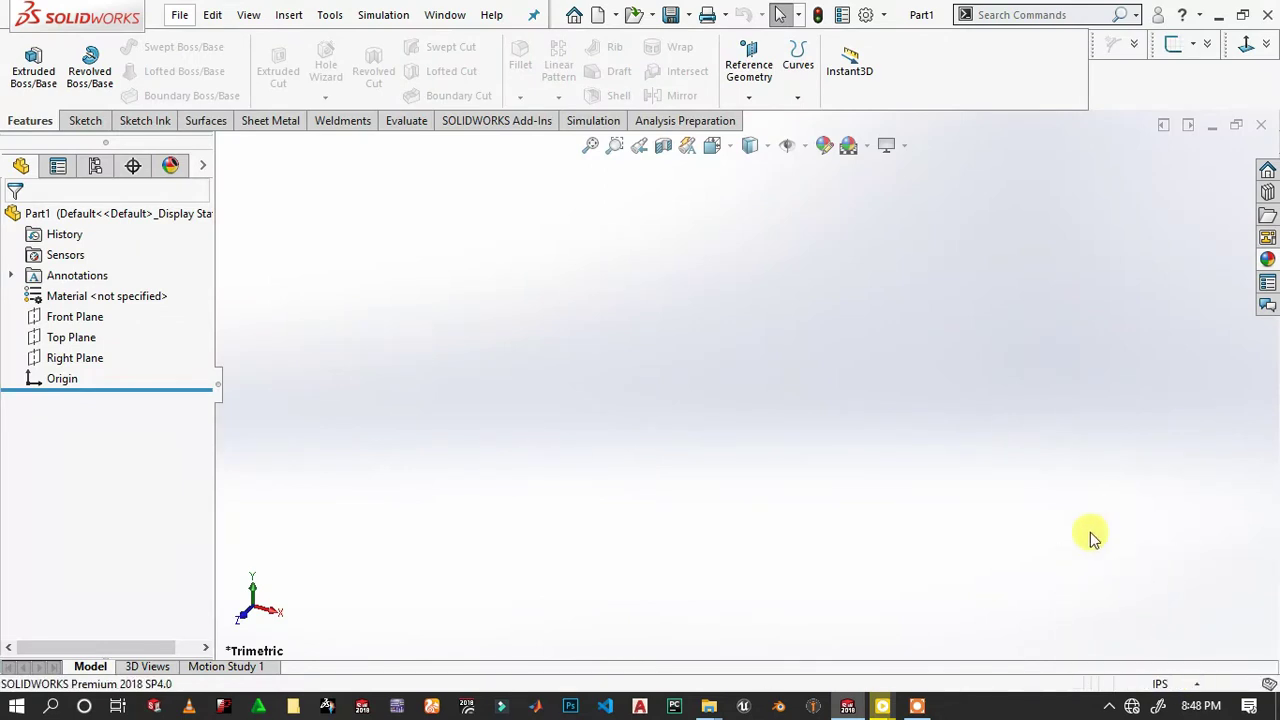
left_click(42, 345)
left_click(52, 306)
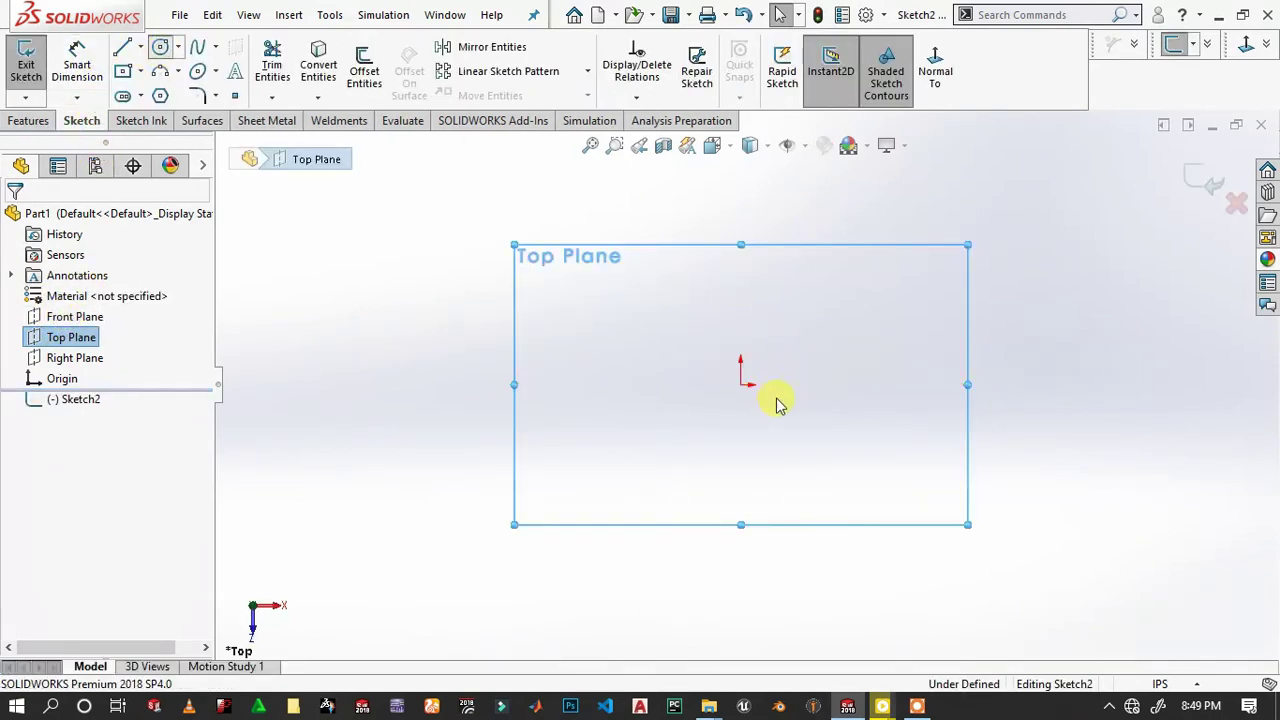
Draw an origin-centred circle and dimension it to 6 in diameter.
left_click(740, 384)
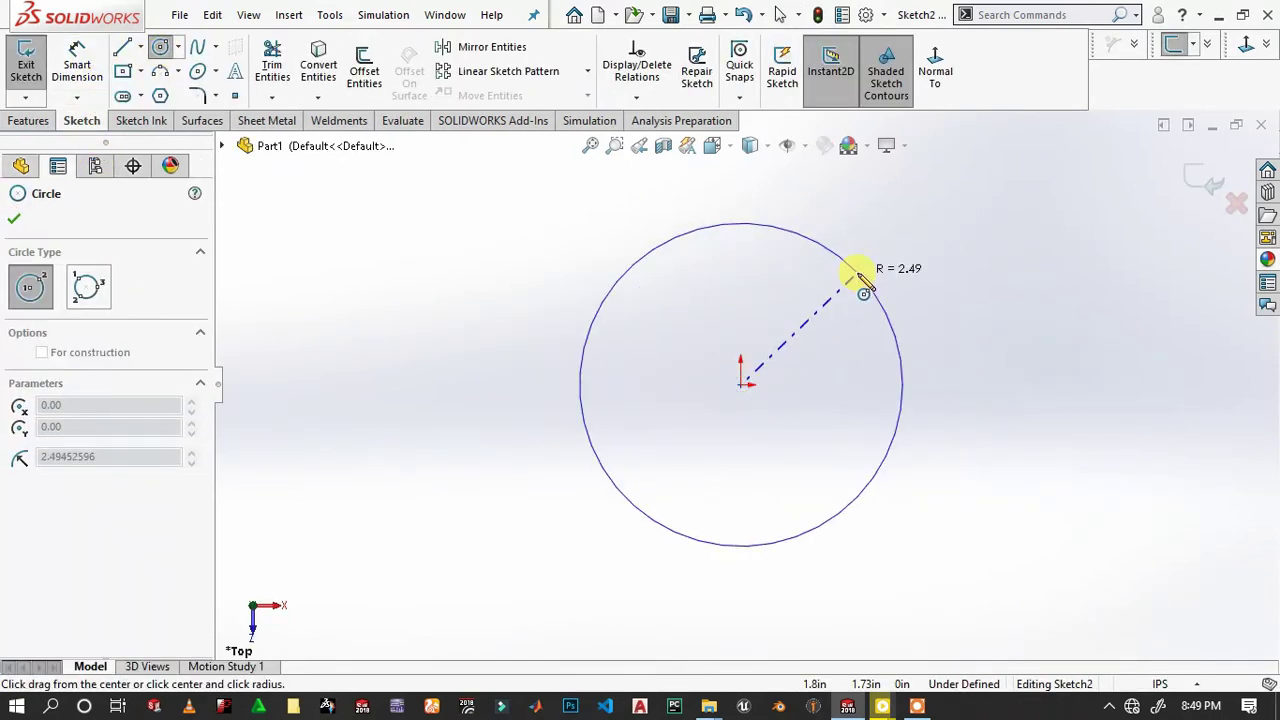
left_click(80, 60)
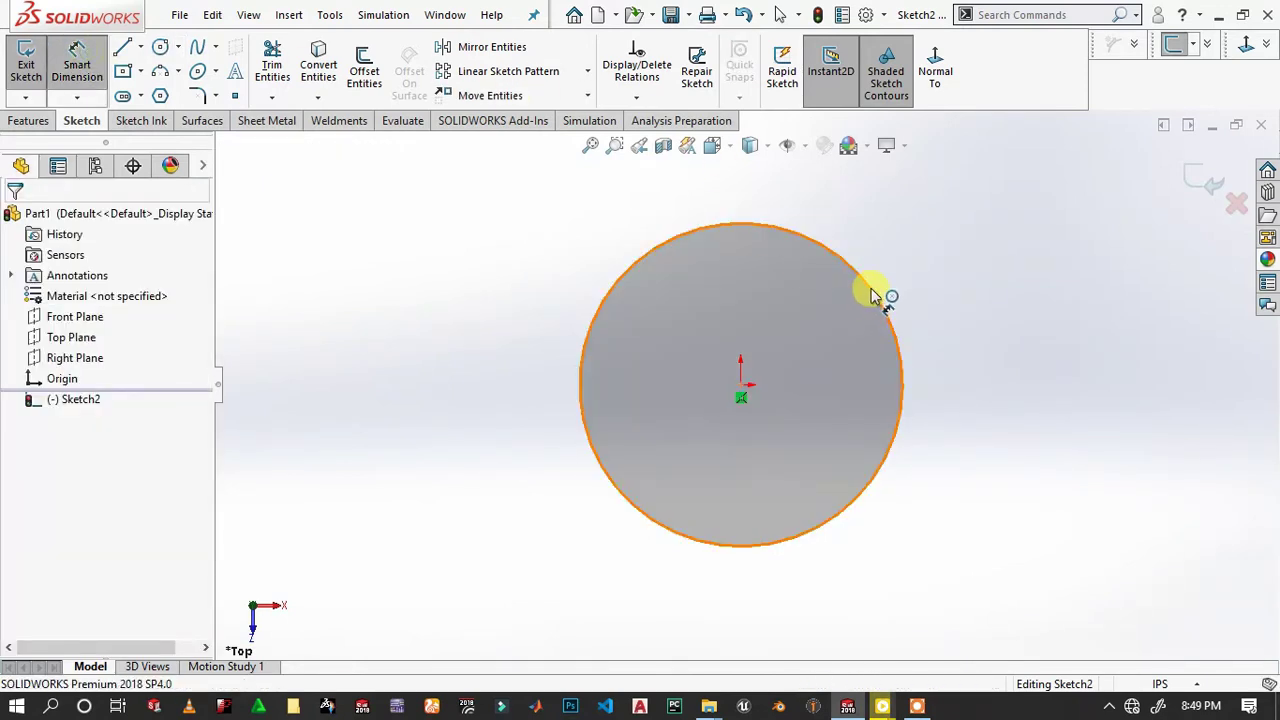
left_click(997, 320)
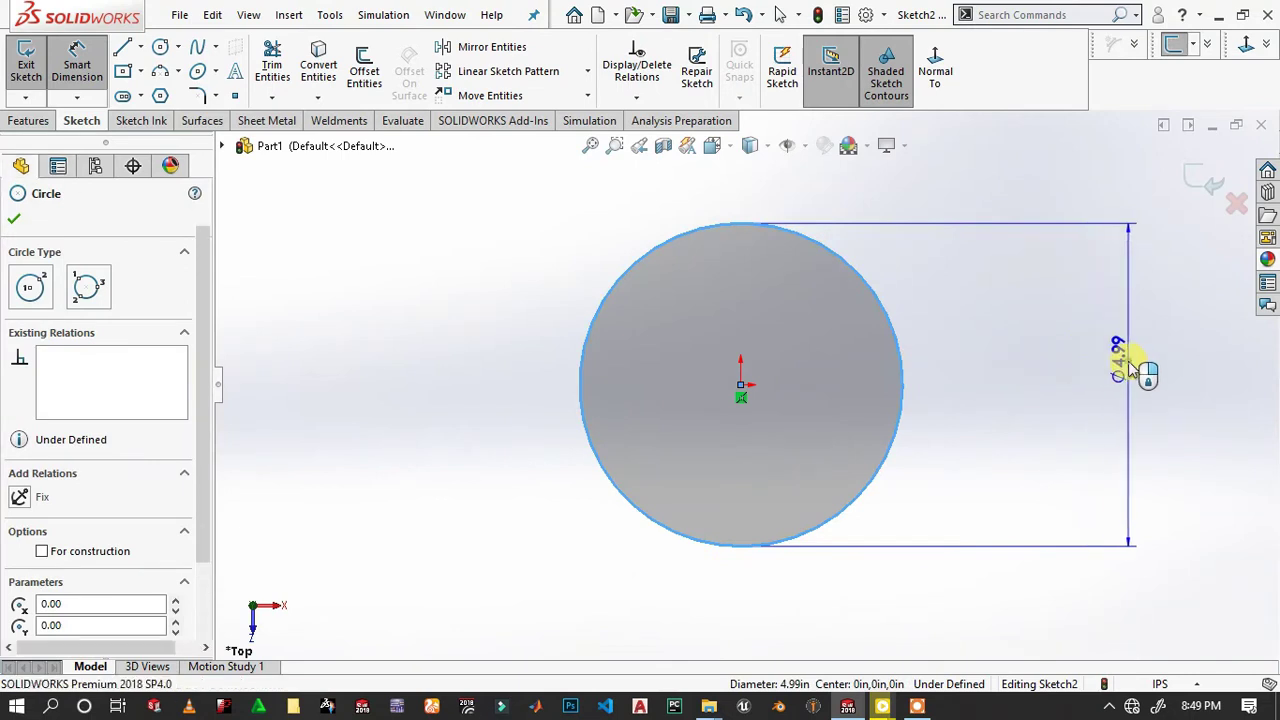
left_click(1130, 368)
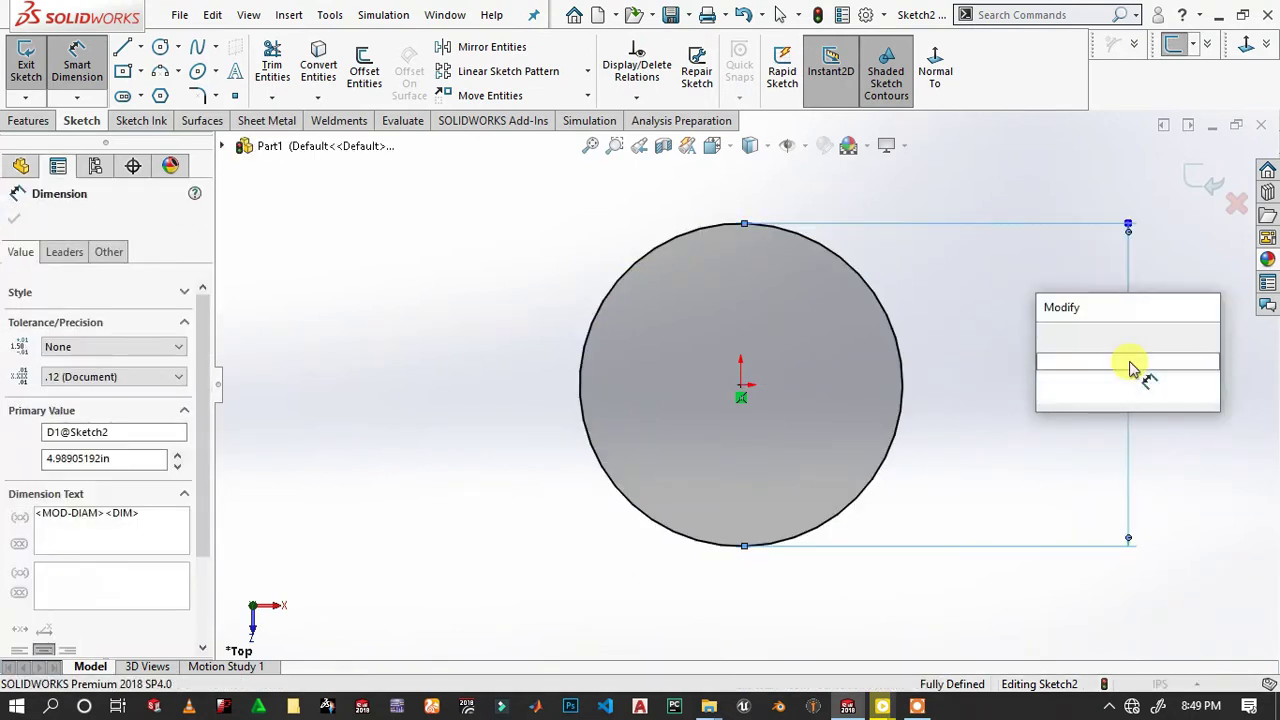
type("6")
key("Return")
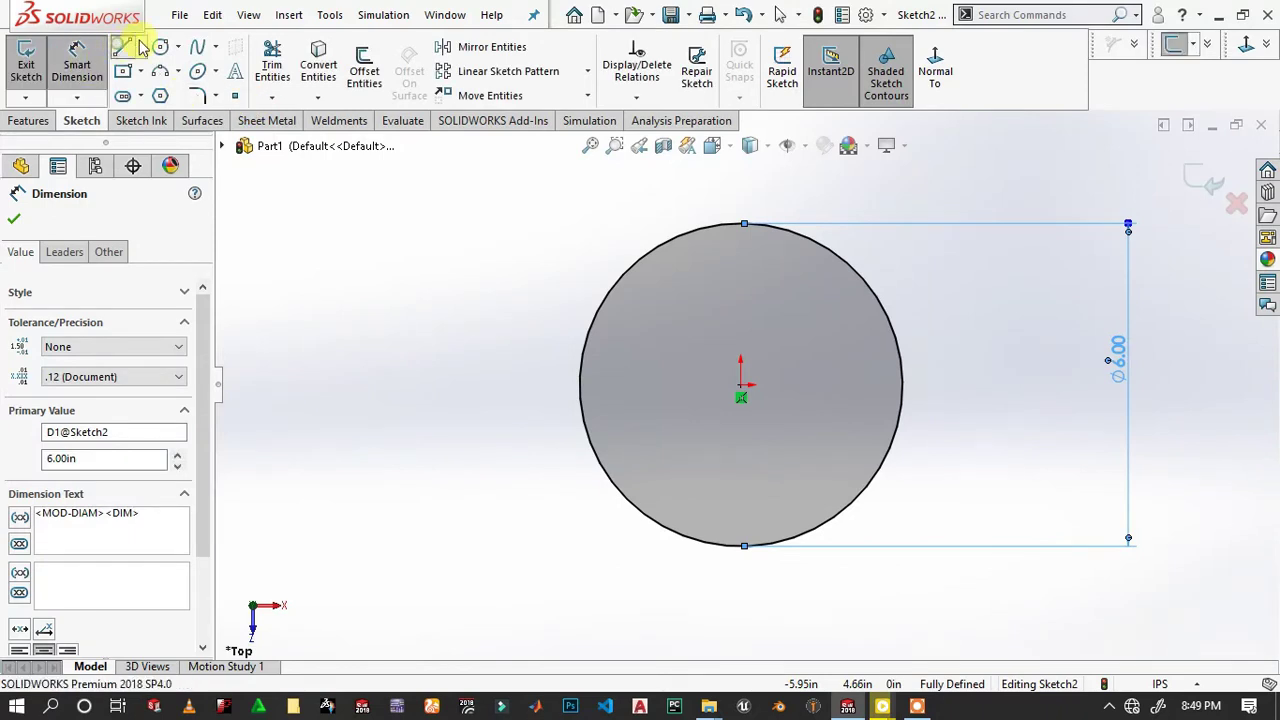
Draw construction lines from the disk centre to its top and left edges.
left_click(741, 386)
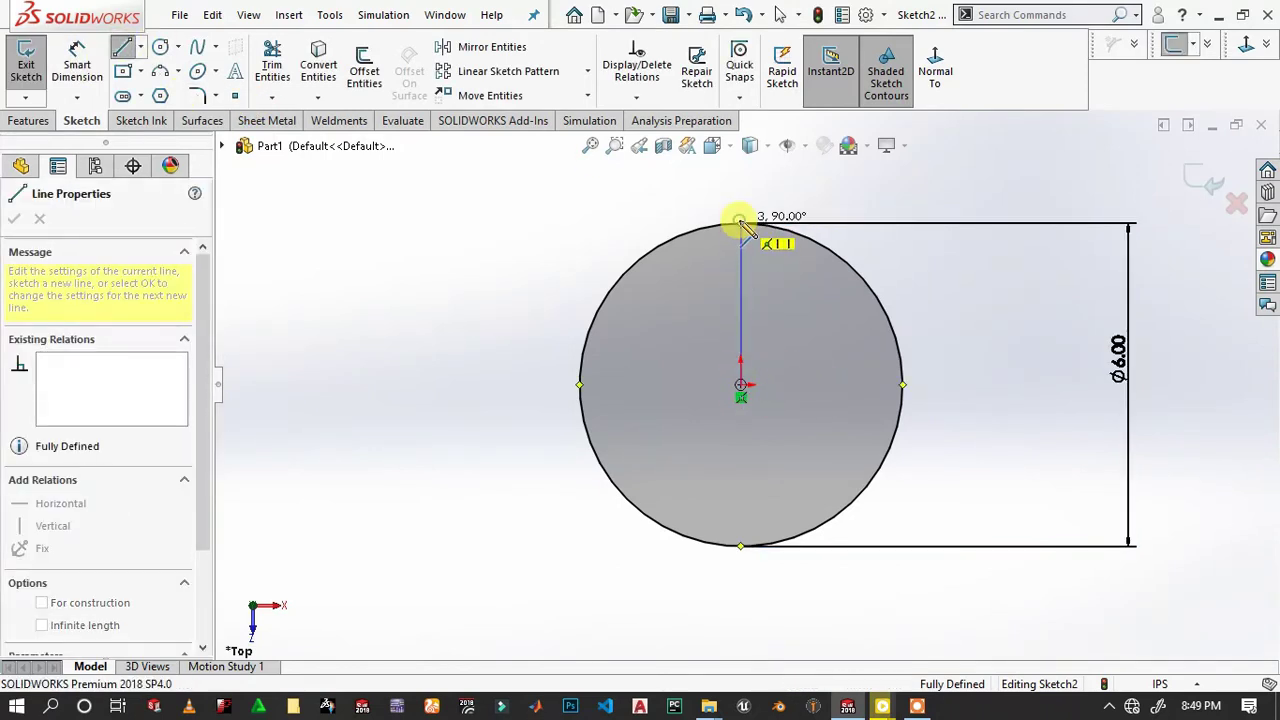
left_click(740, 222)
right_click(768, 198)
left_click(818, 177)
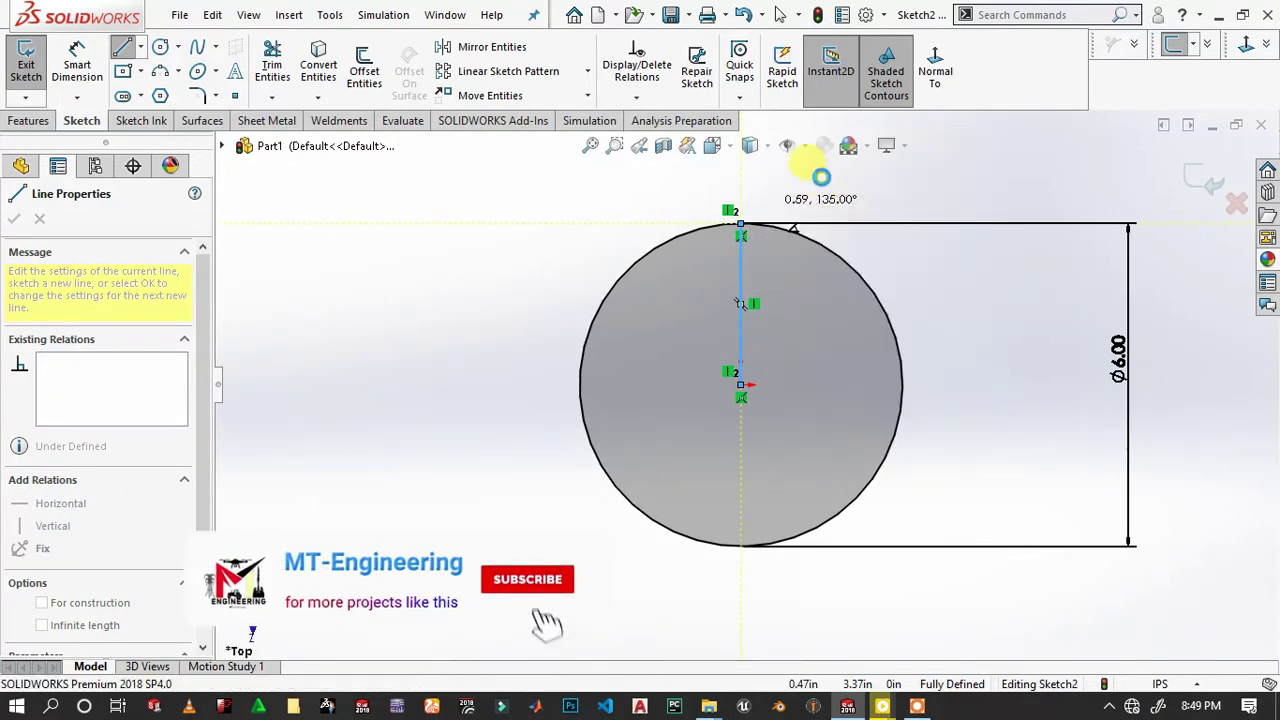
left_click(123, 47)
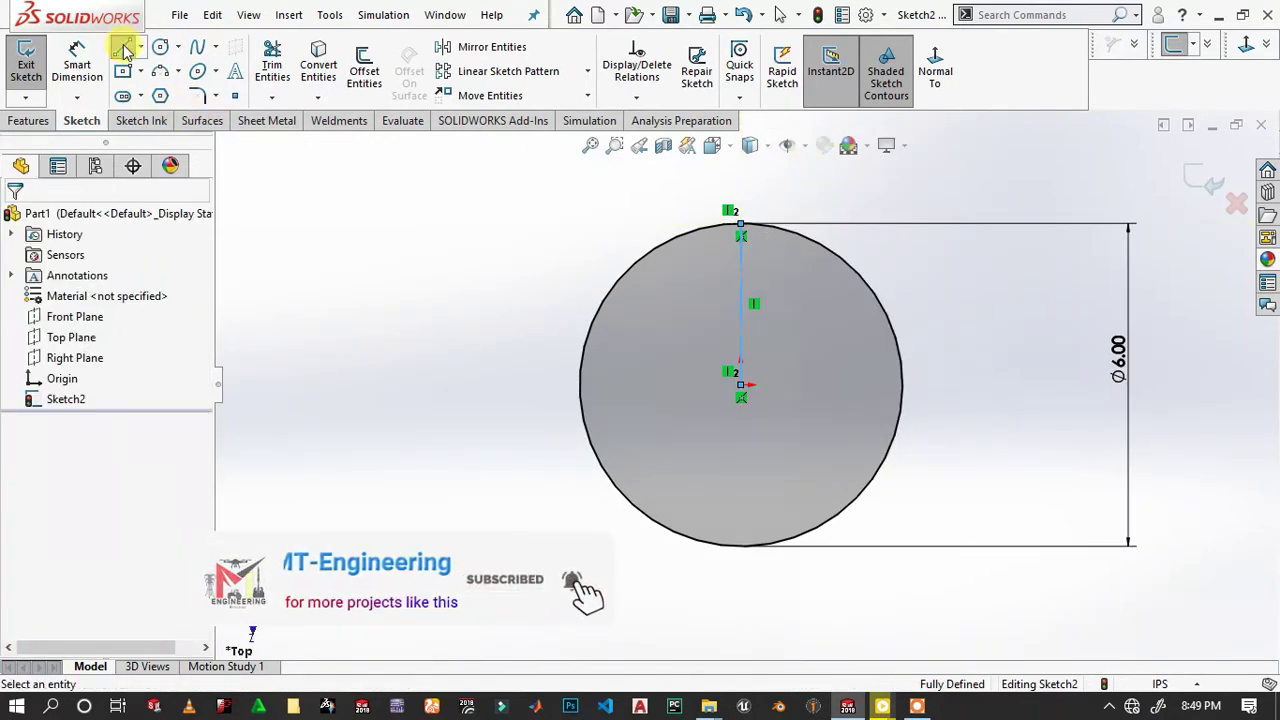
left_click(740, 384)
left_click(580, 385)
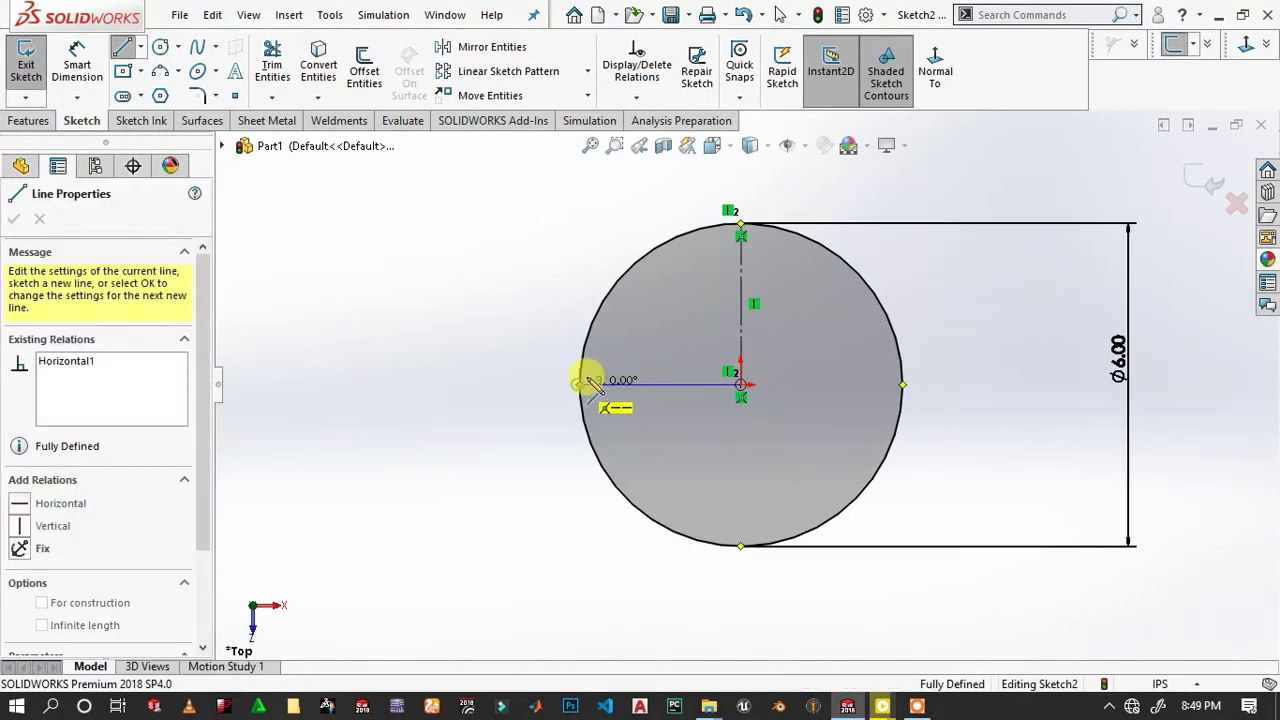
right_click(636, 372)
left_click(676, 338)
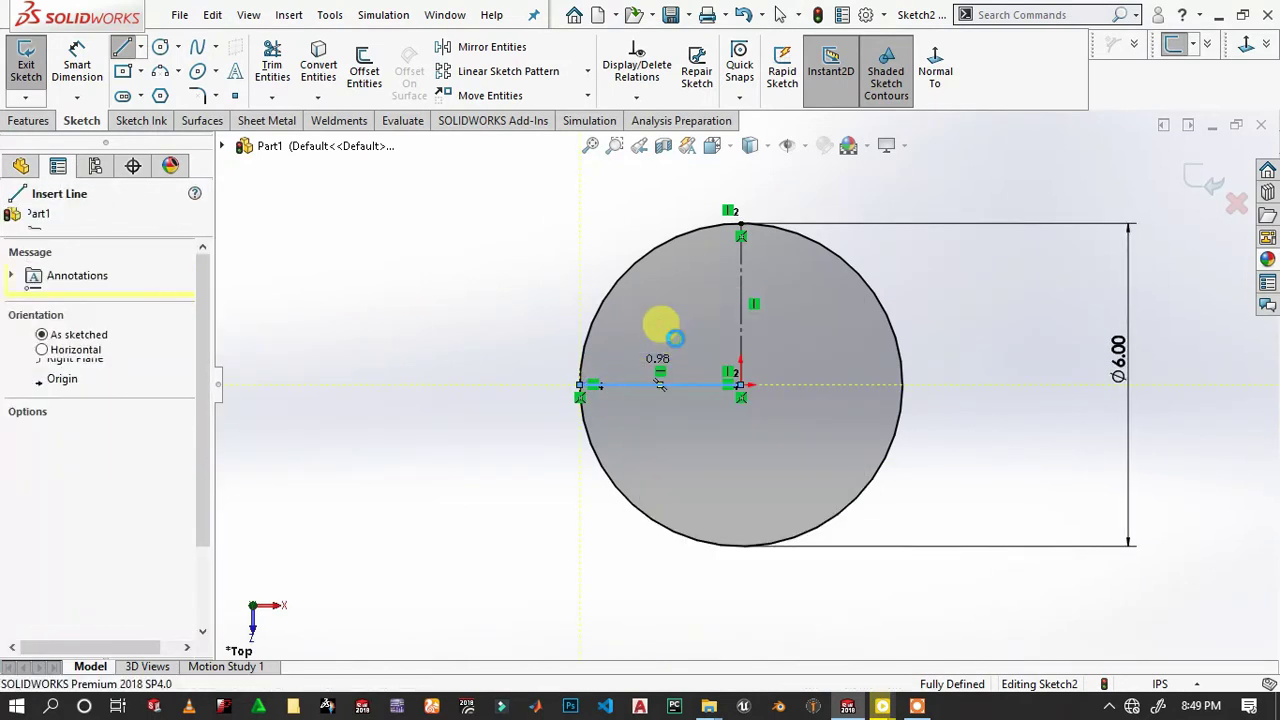
Sketch a circle at the disk centre and a small circle on the vertical line.
left_click(160, 48)
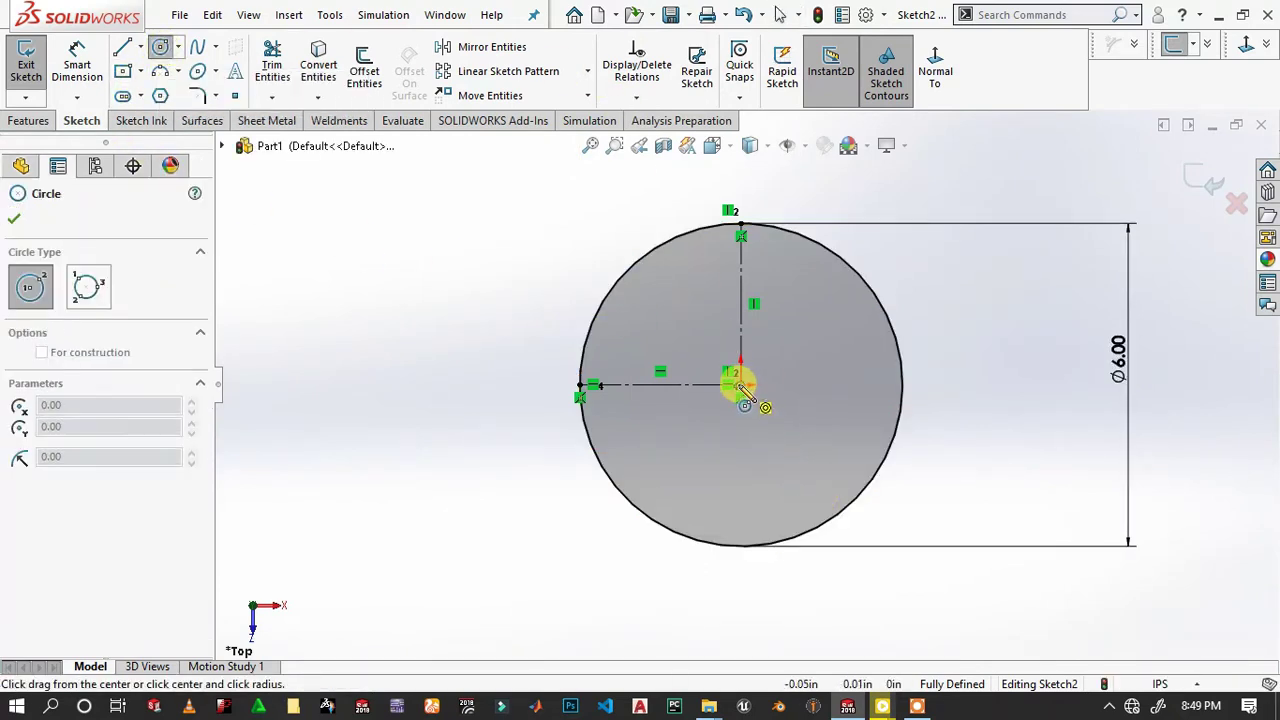
left_click(770, 372)
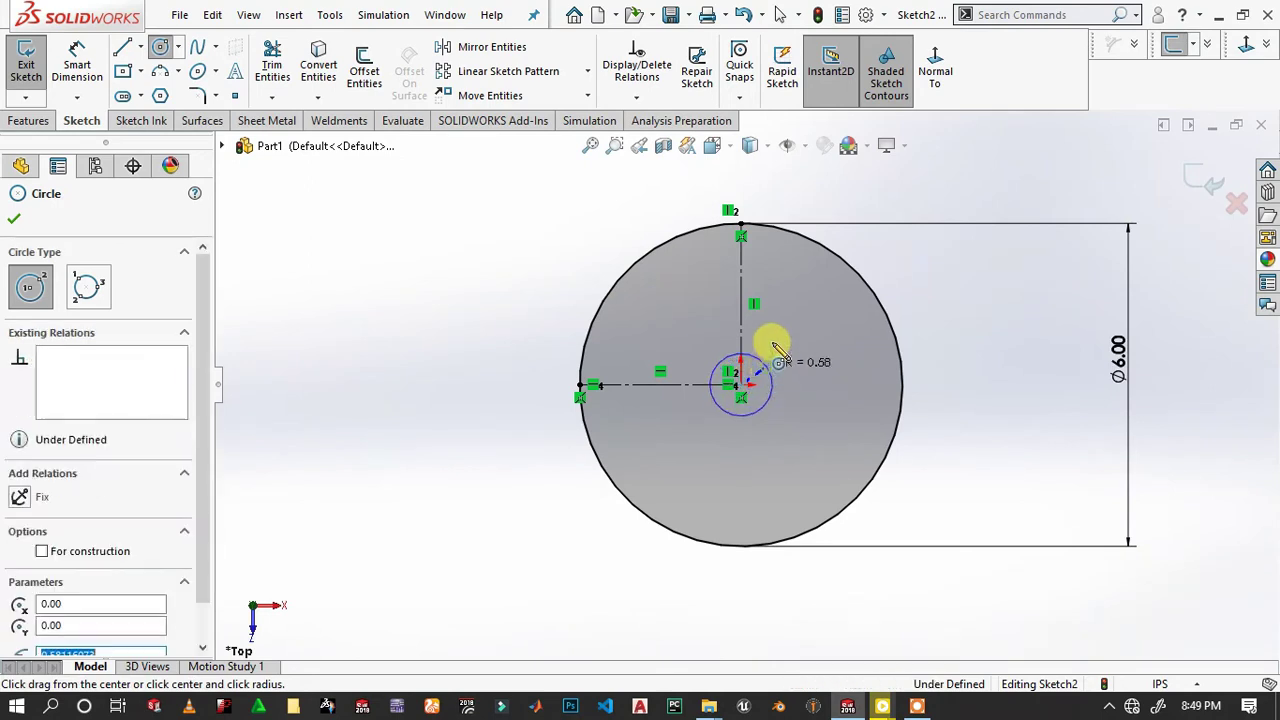
left_click(740, 287)
left_click(758, 278)
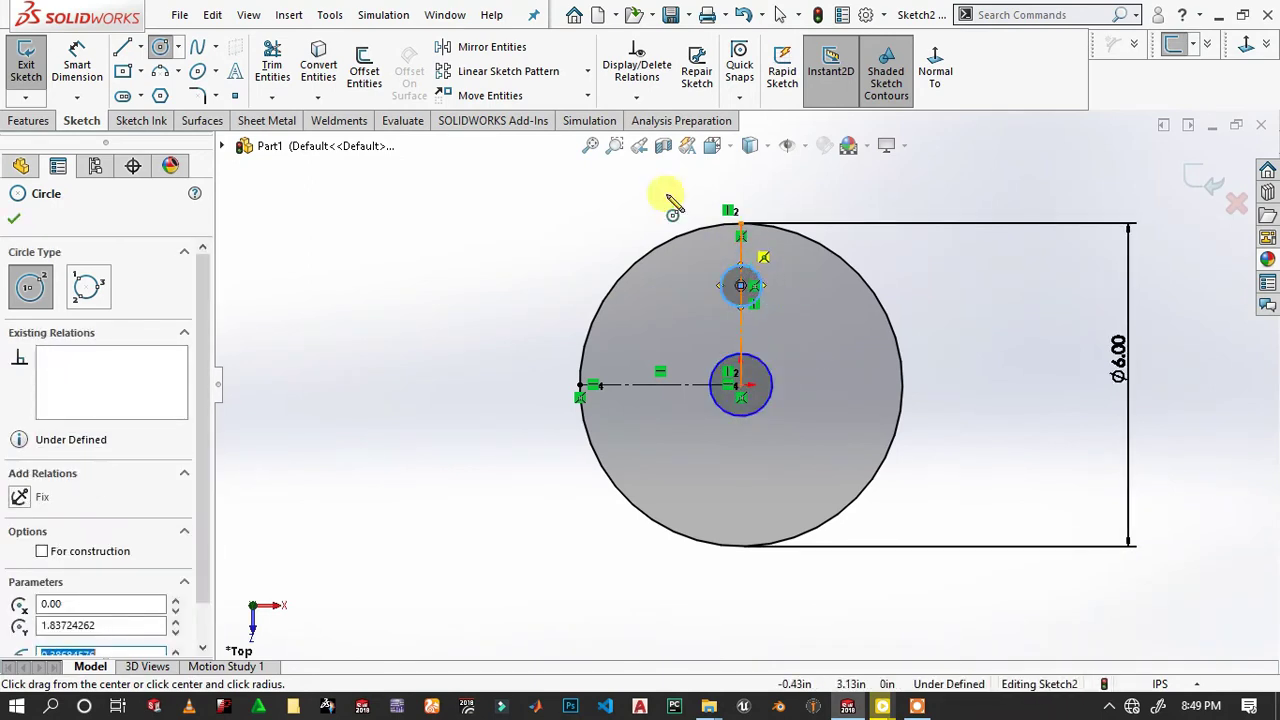
Dimension the centre circle to Ø0.75 in and the upper circle to Ø0.38 in.
left_click(80, 62)
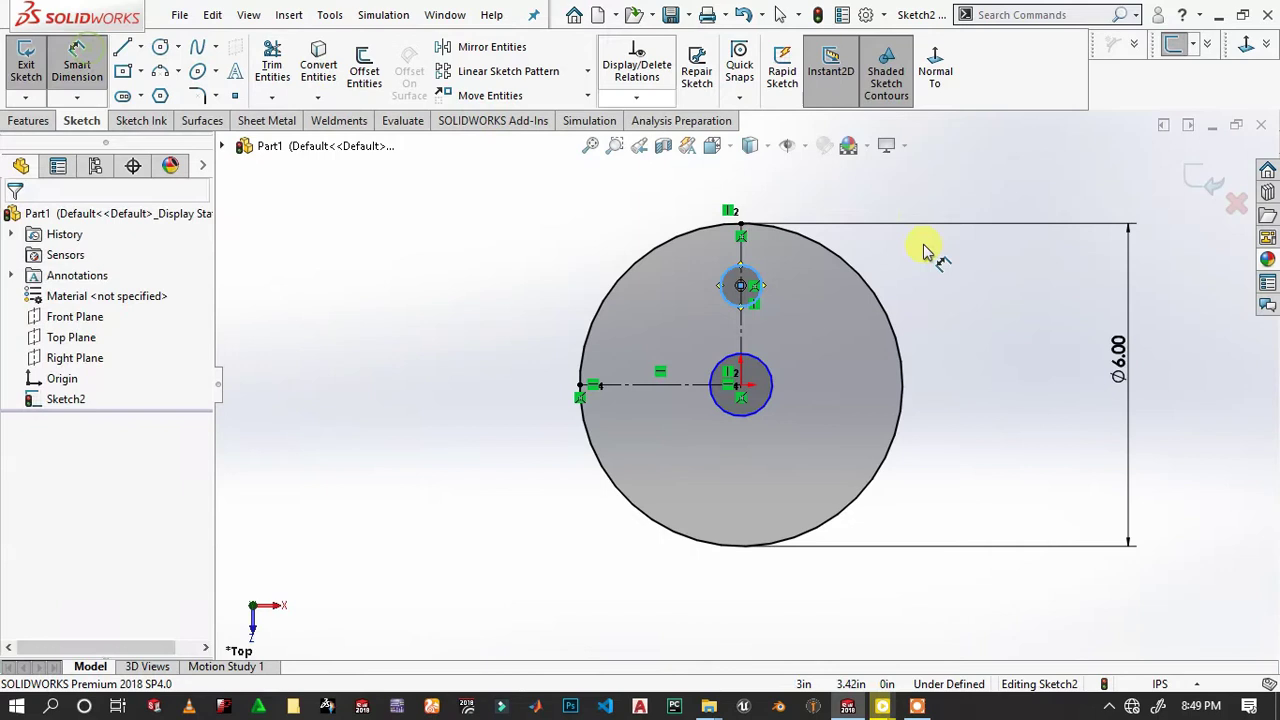
left_click(770, 375)
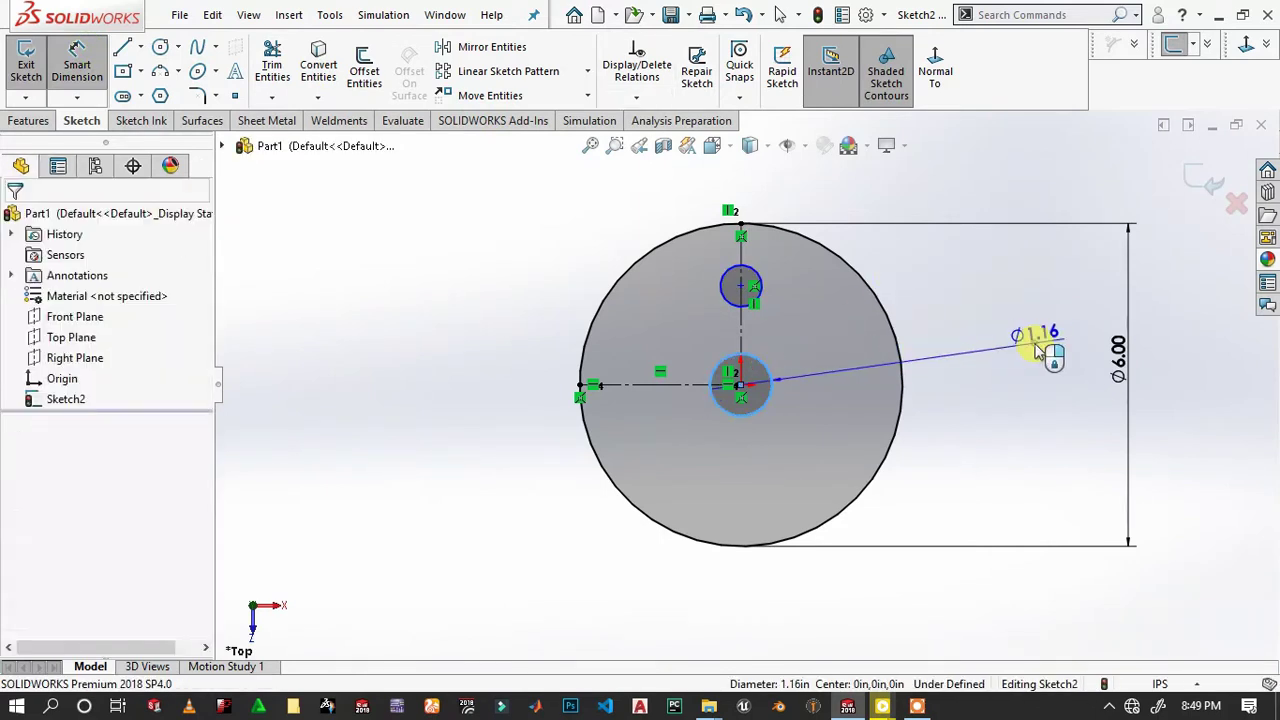
left_click(1040, 360)
type("0.5")
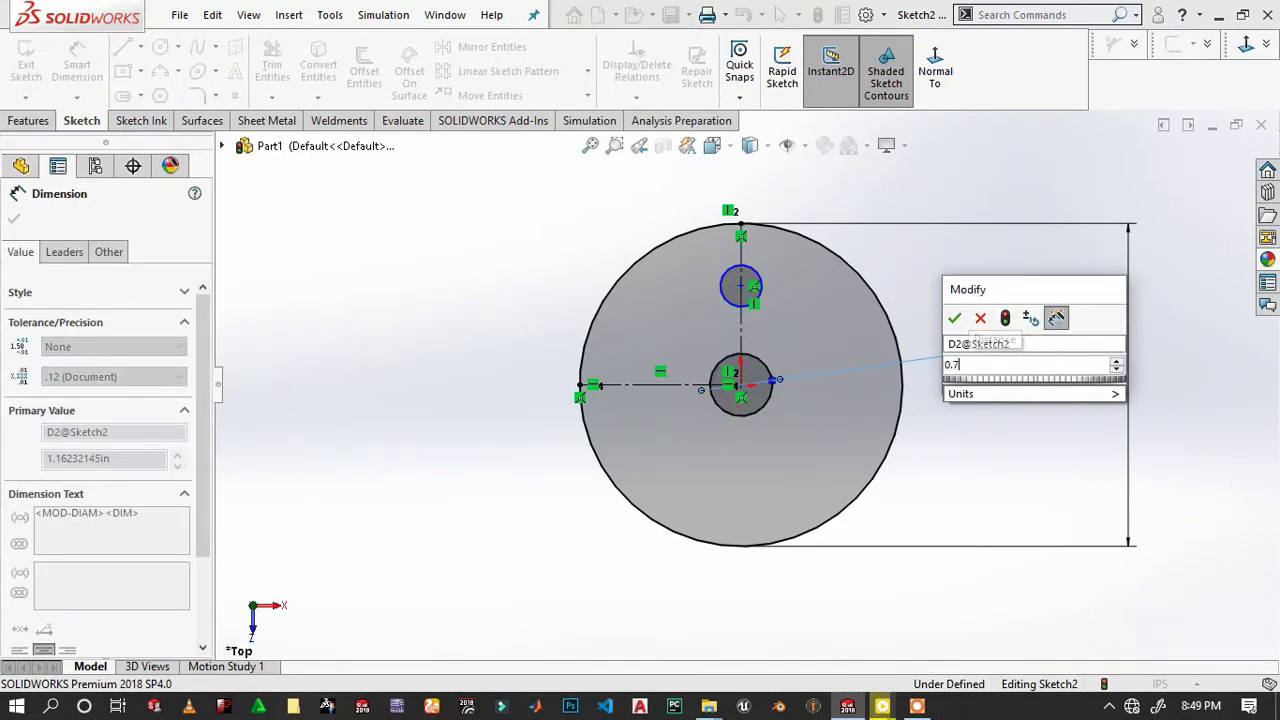
key("Return")
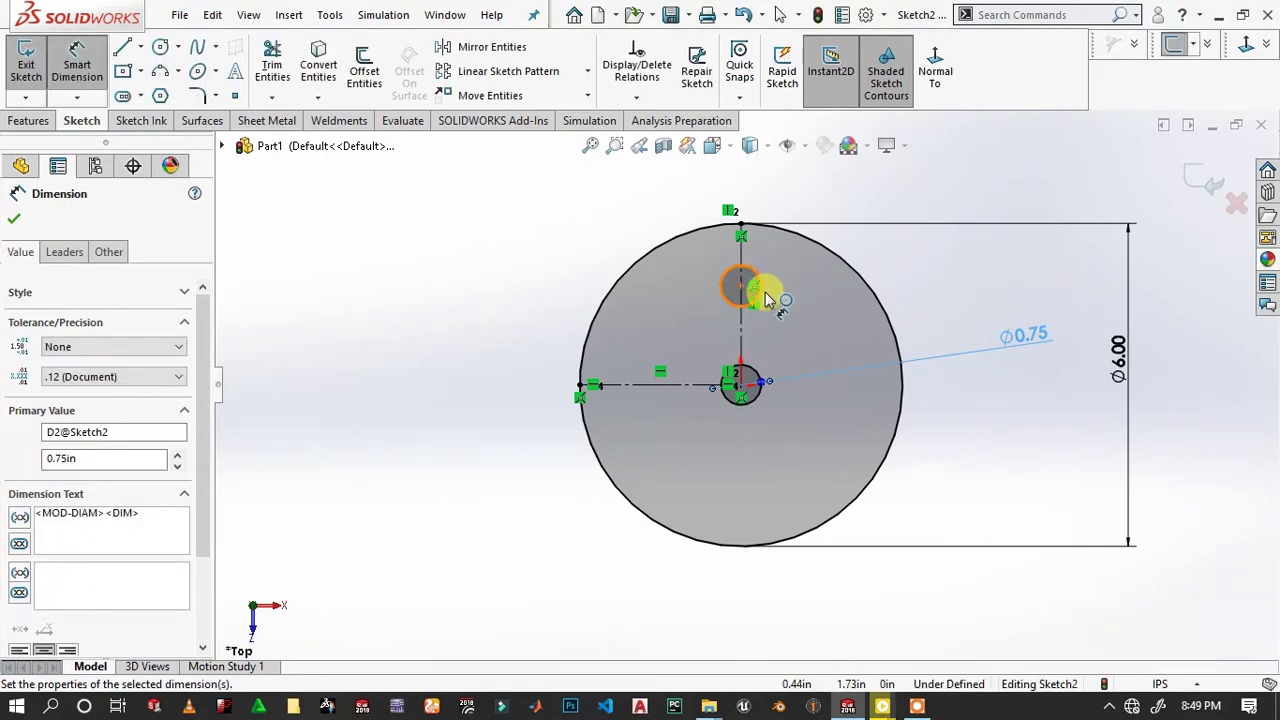
left_click(904, 296)
left_click(1040, 280)
type("0.19")
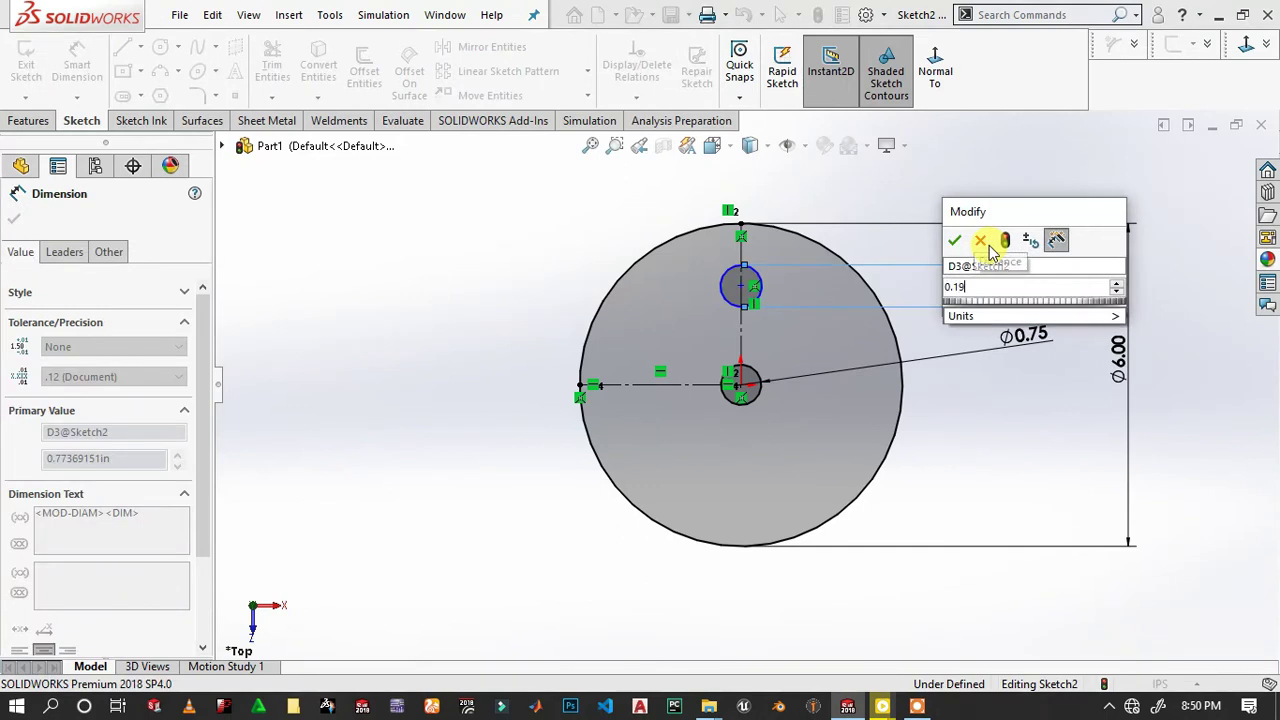
type("\"")
type("2")
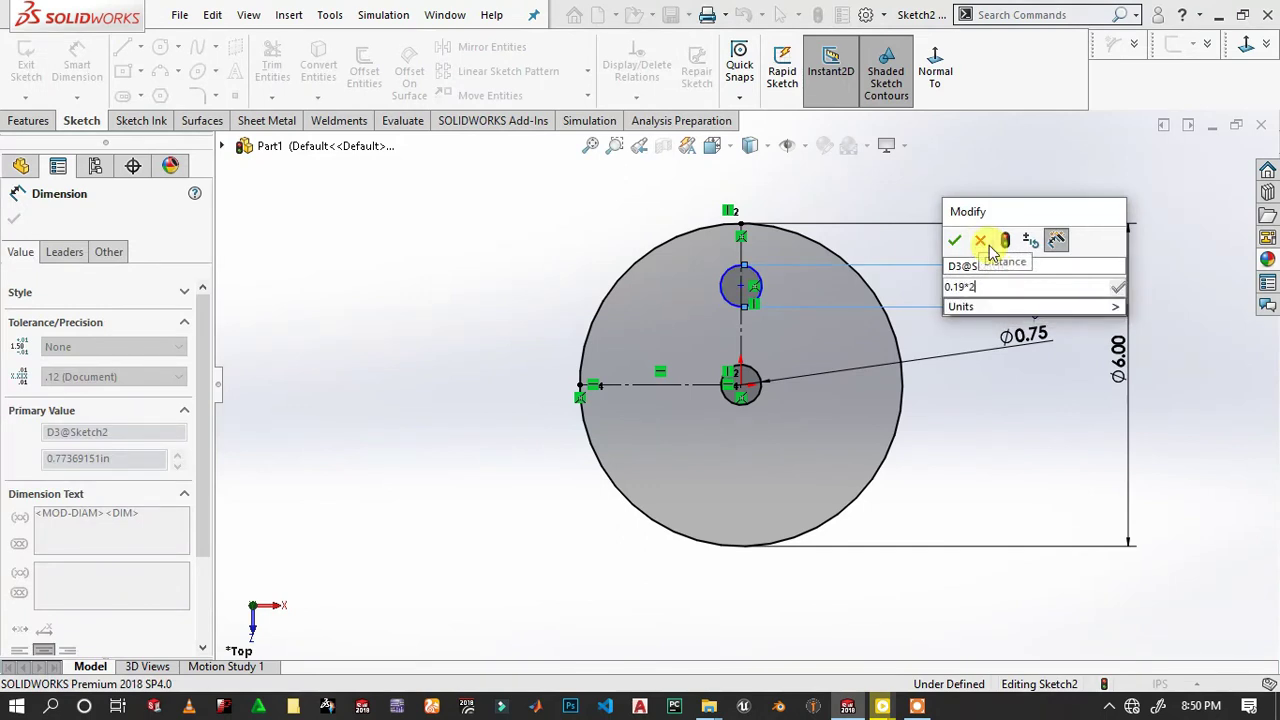
key("Return")
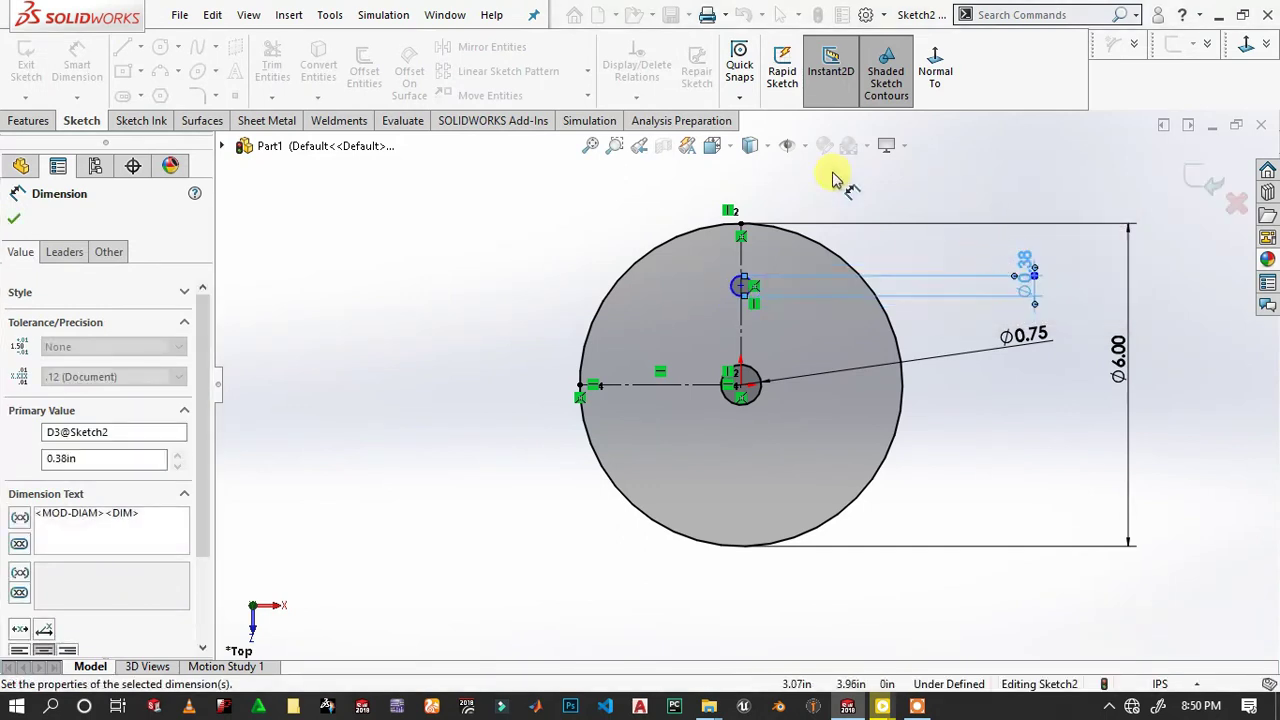
Set the upper circle's centre 1.94 in above the disk centre.
scroll(722, 284, "down", 3)
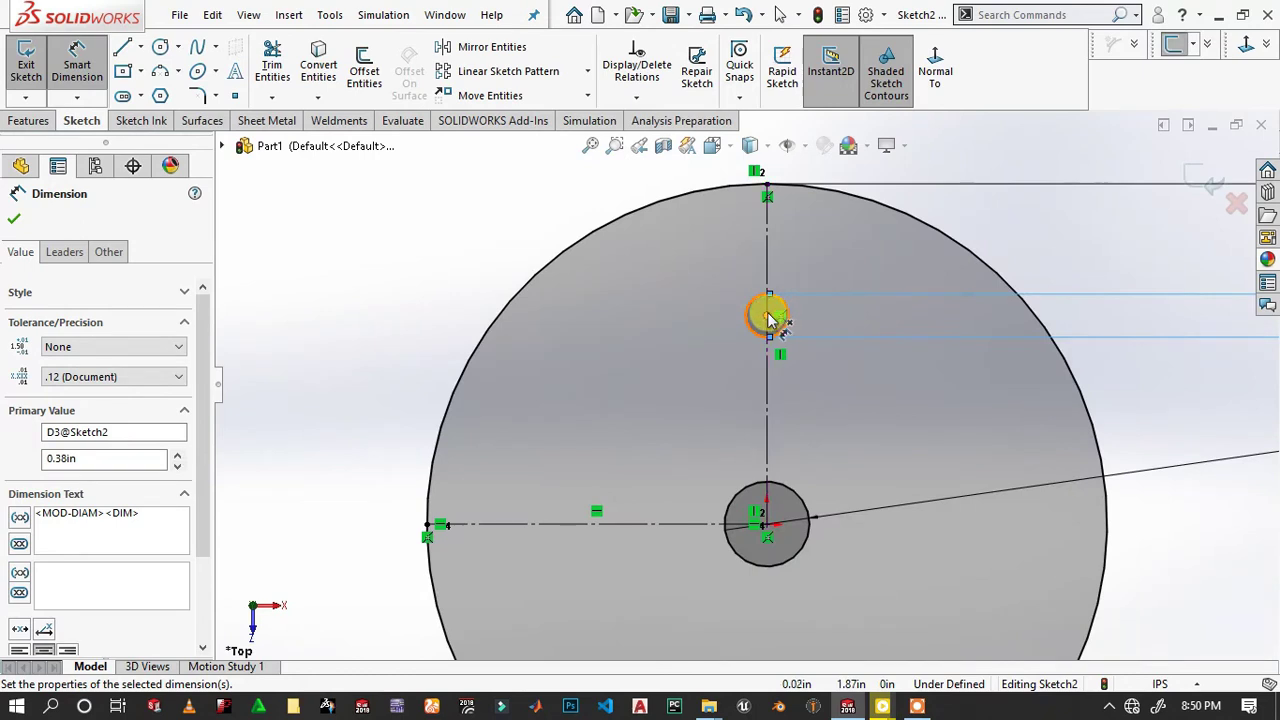
left_click(768, 316)
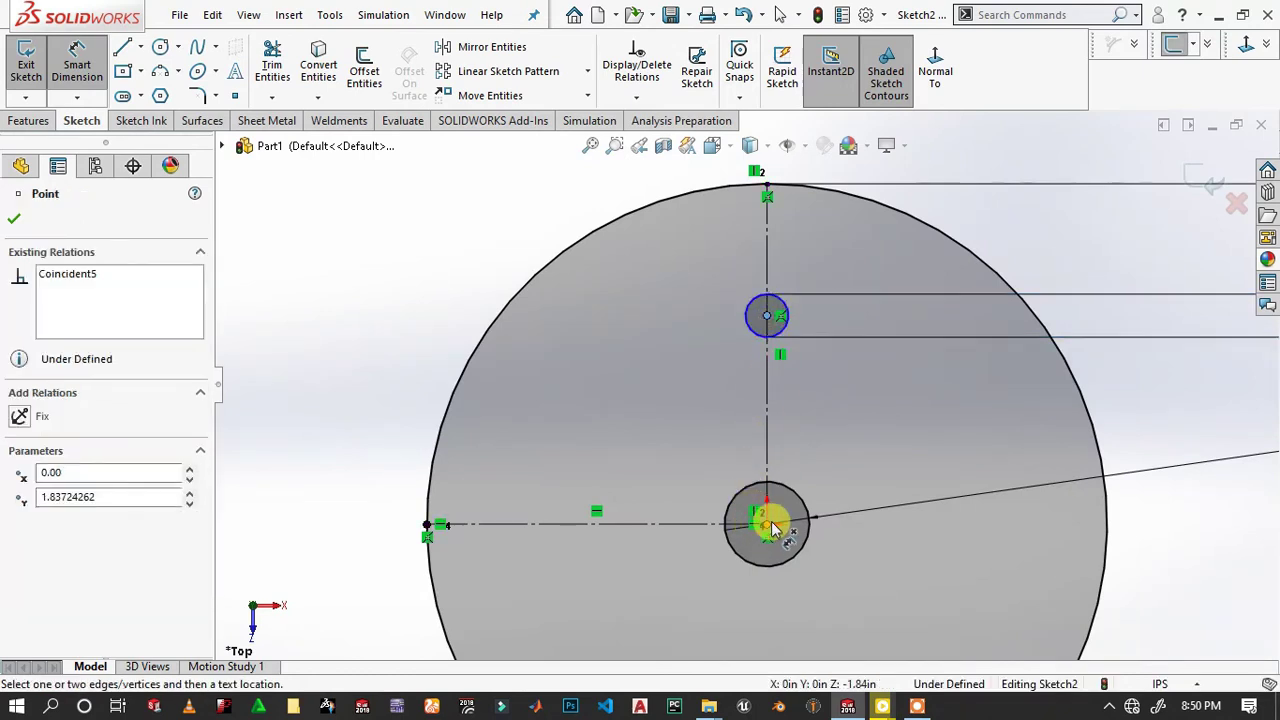
left_click(768, 524)
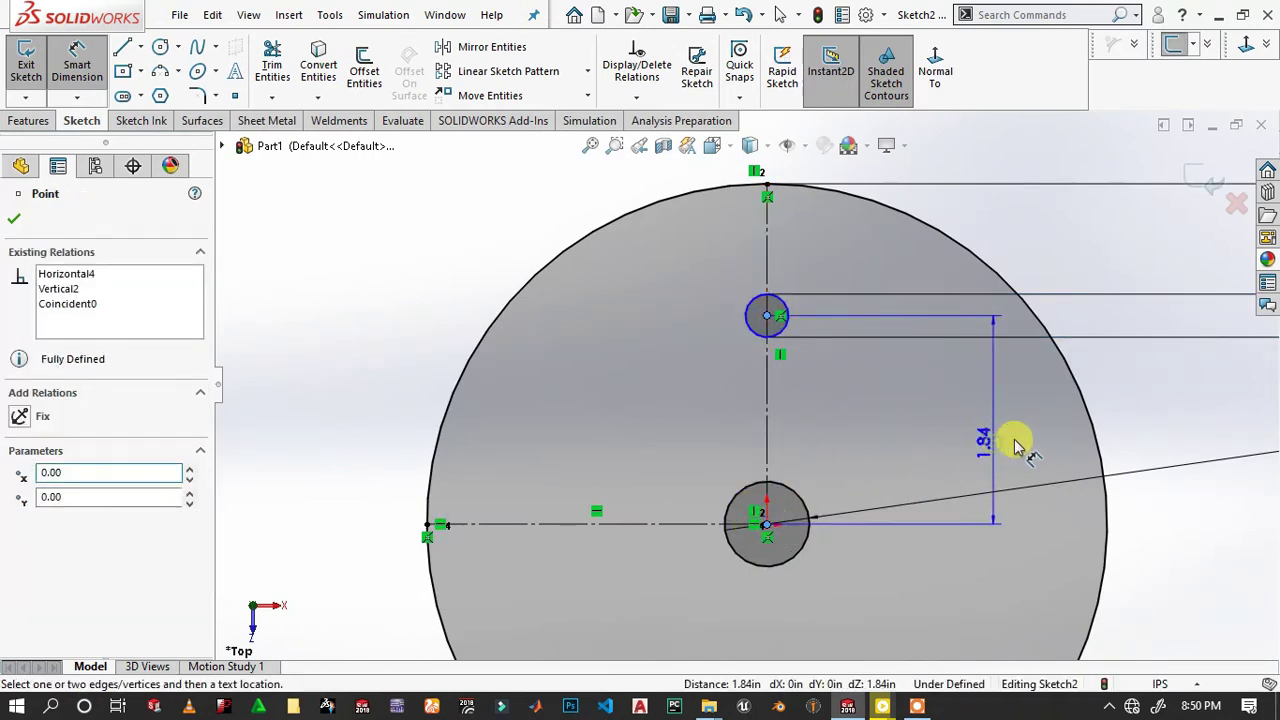
left_click(1040, 442)
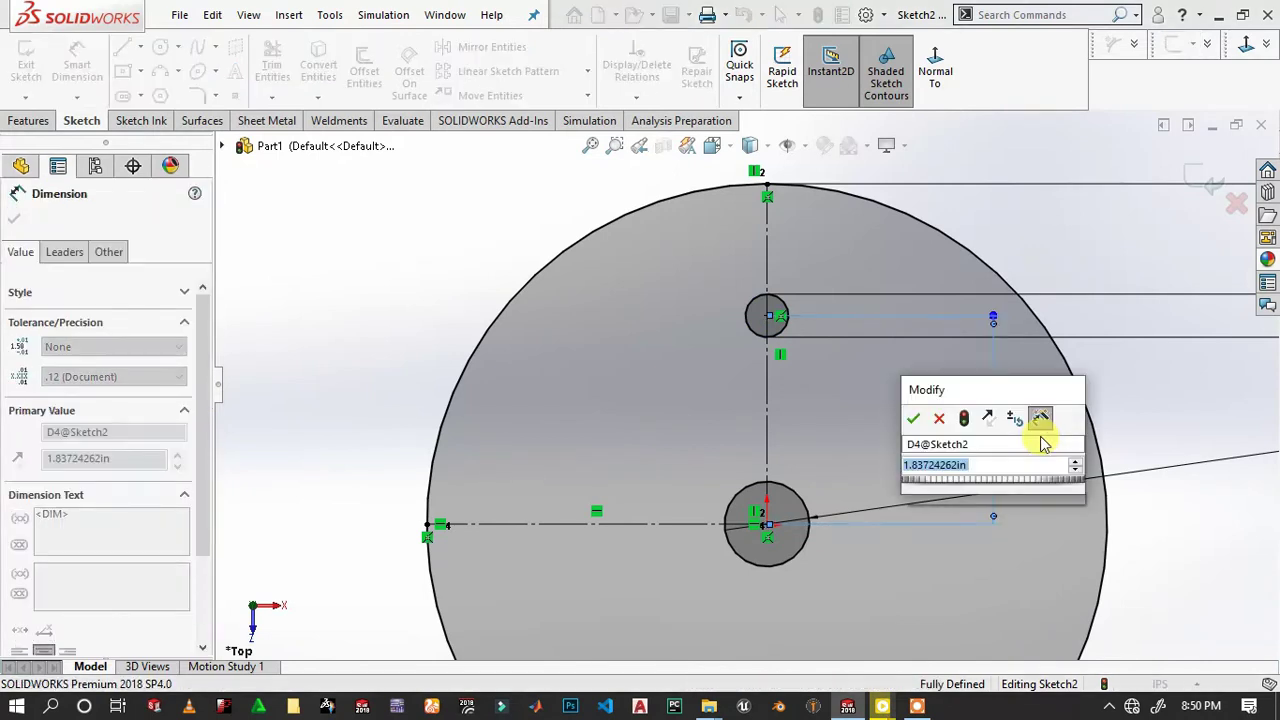
type("1.94")
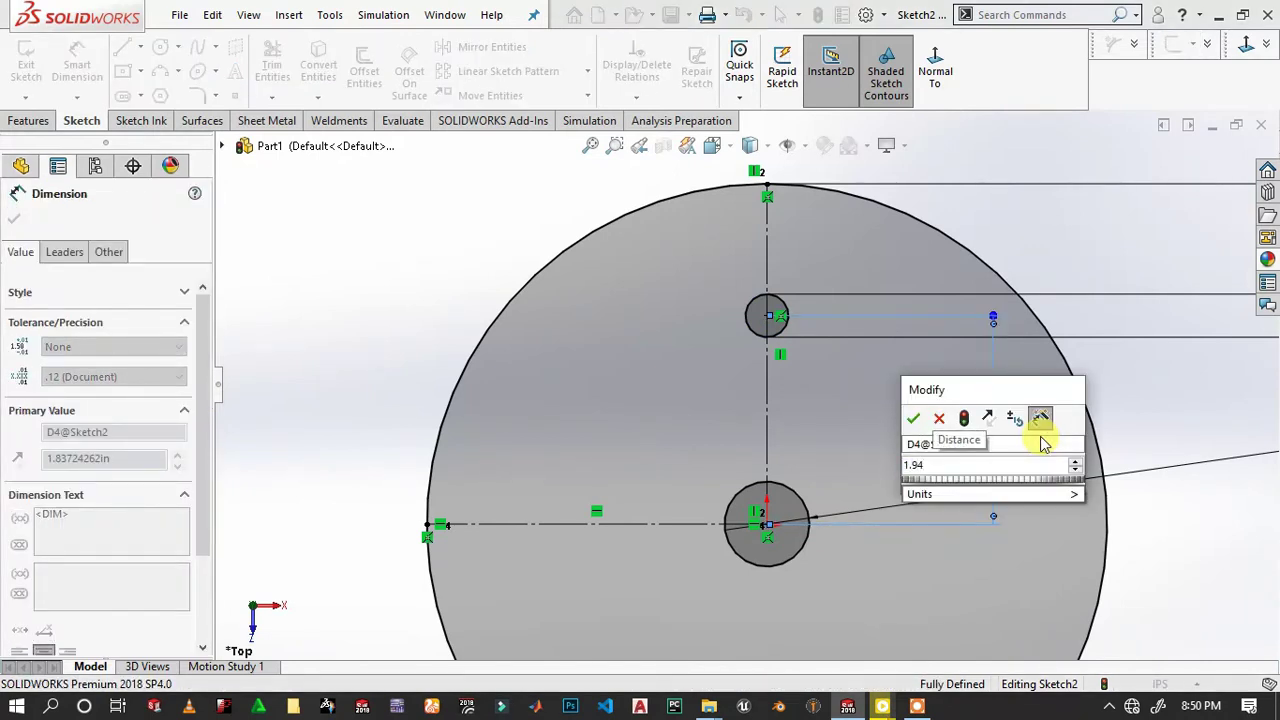
key("Return")
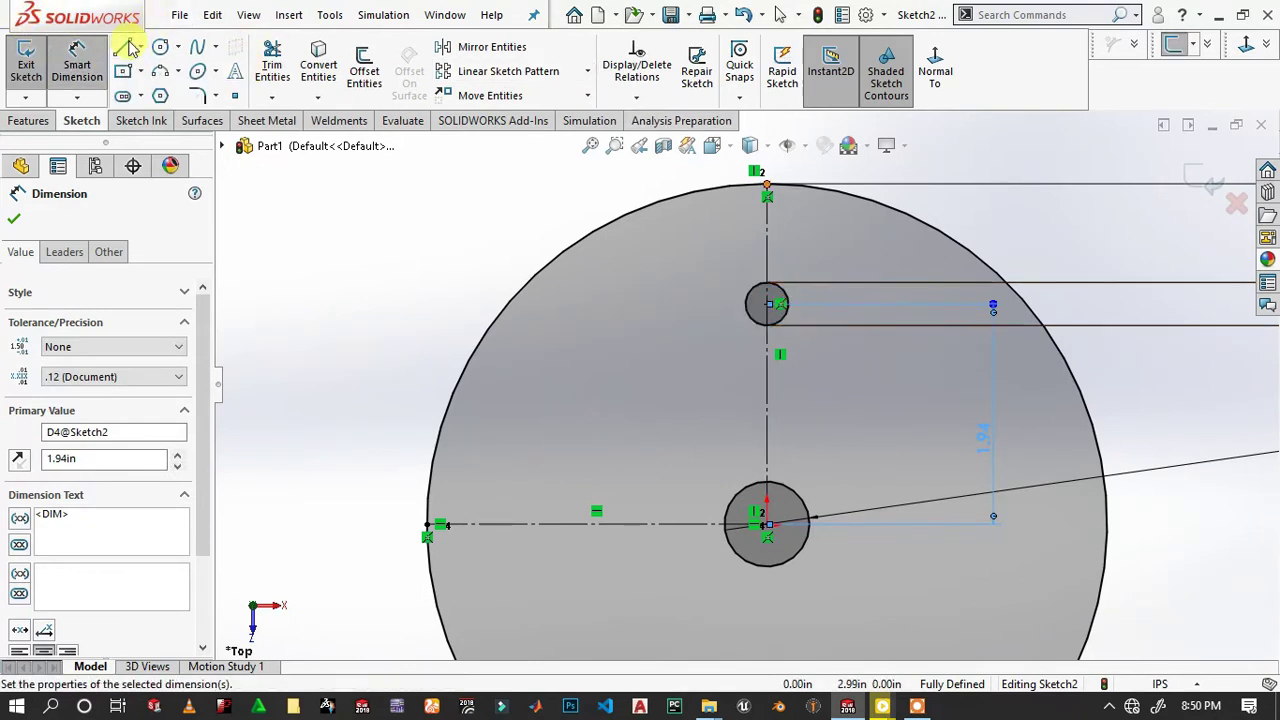
Draw a vertical line from the small circle's right edge up to the disk rim.
left_click(124, 47)
scroll(785, 291, "down", 2)
scroll(794, 363, "down", 2)
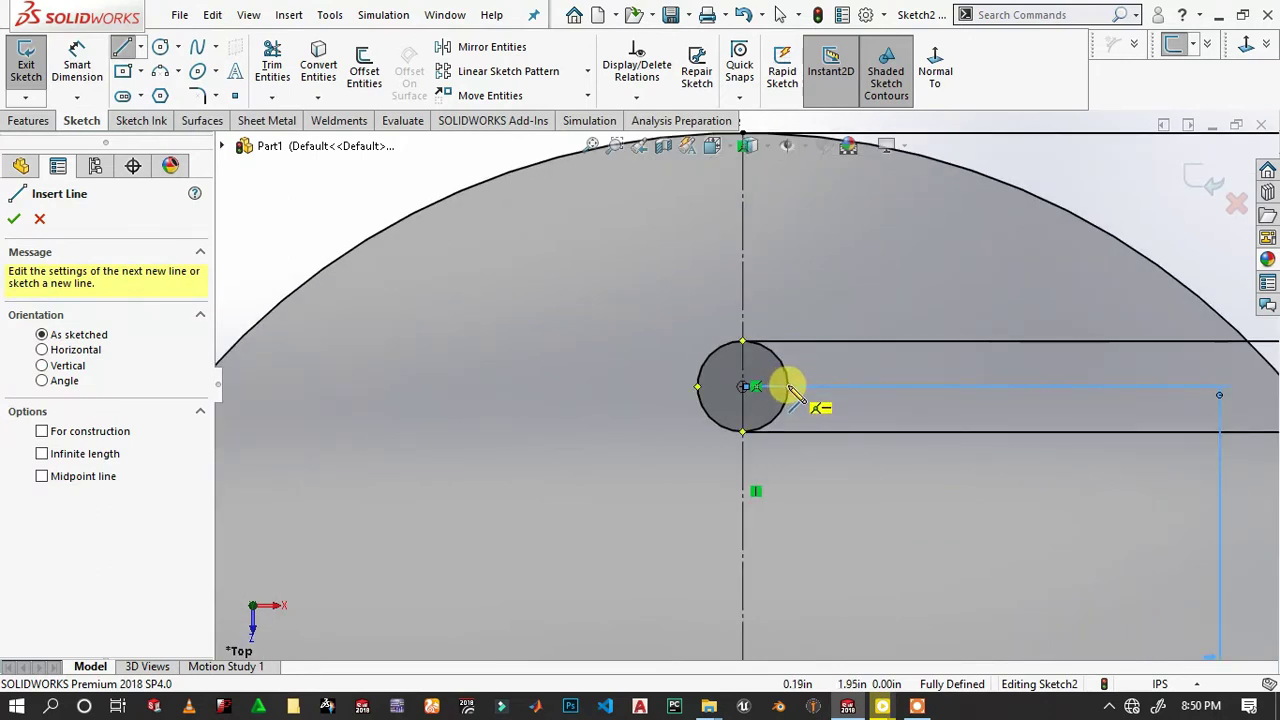
left_click(788, 387)
key("z")
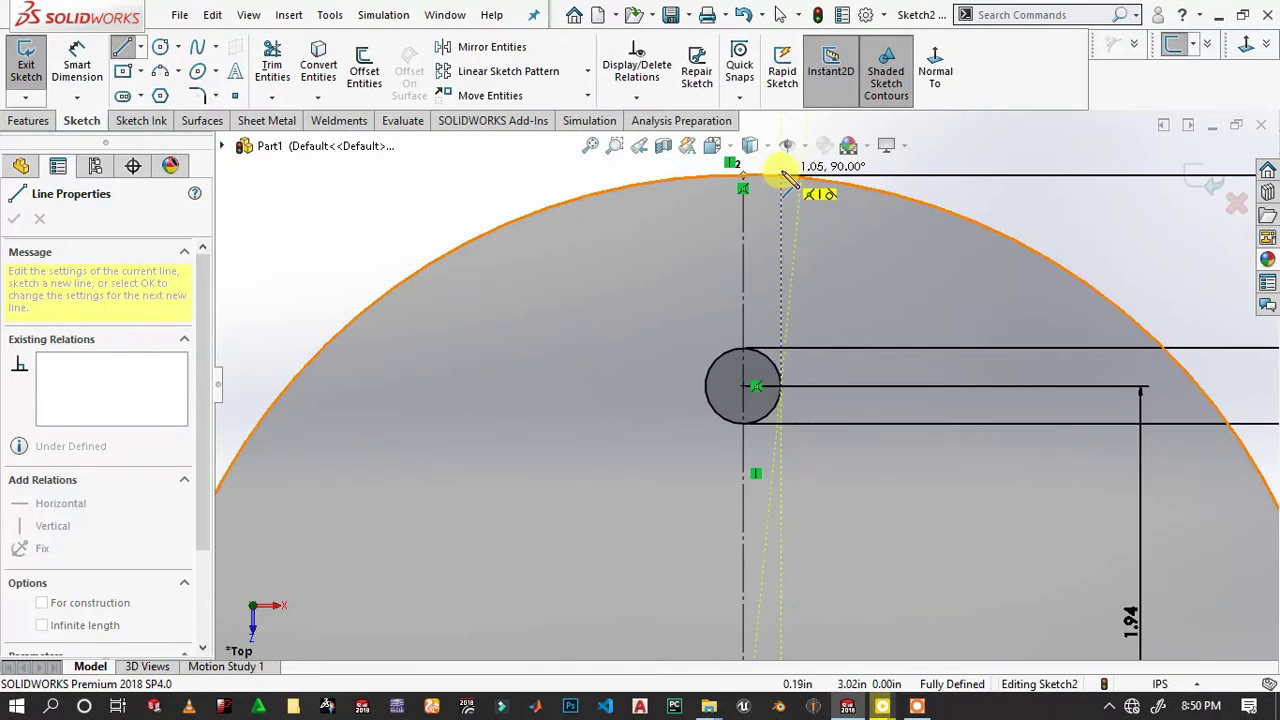
left_click(781, 176)
right_click(965, 200)
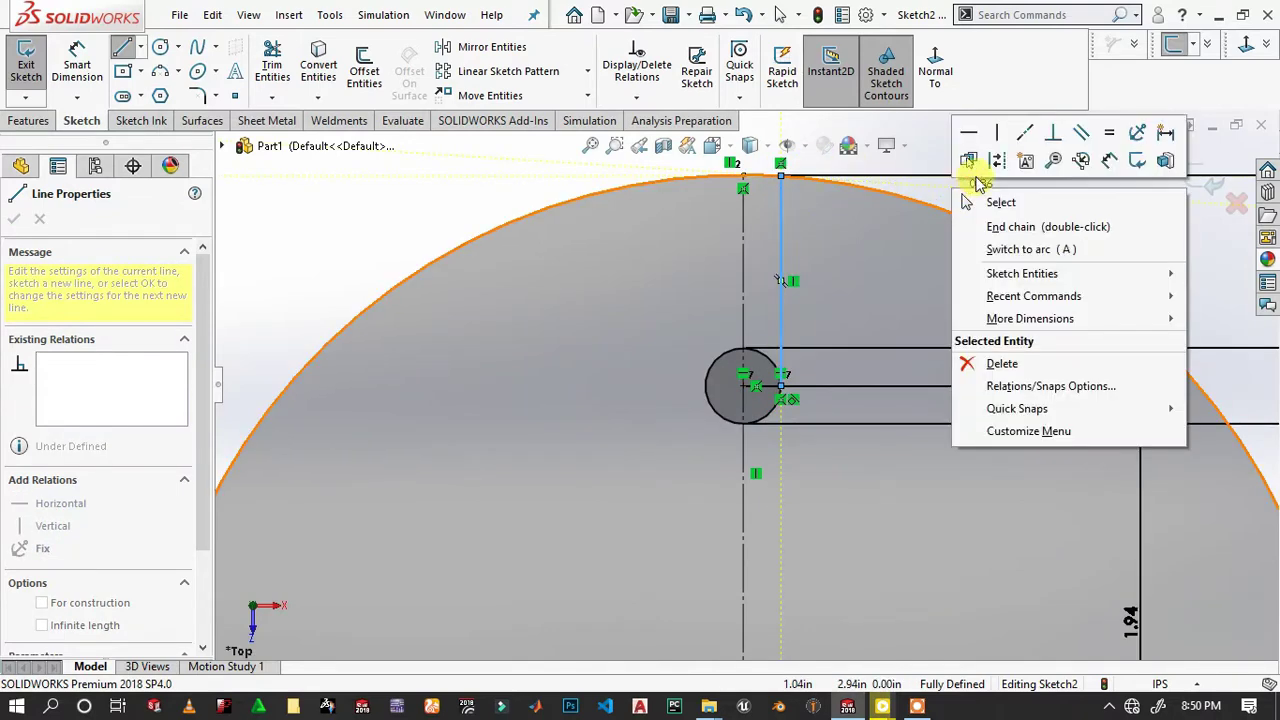
left_click(980, 202)
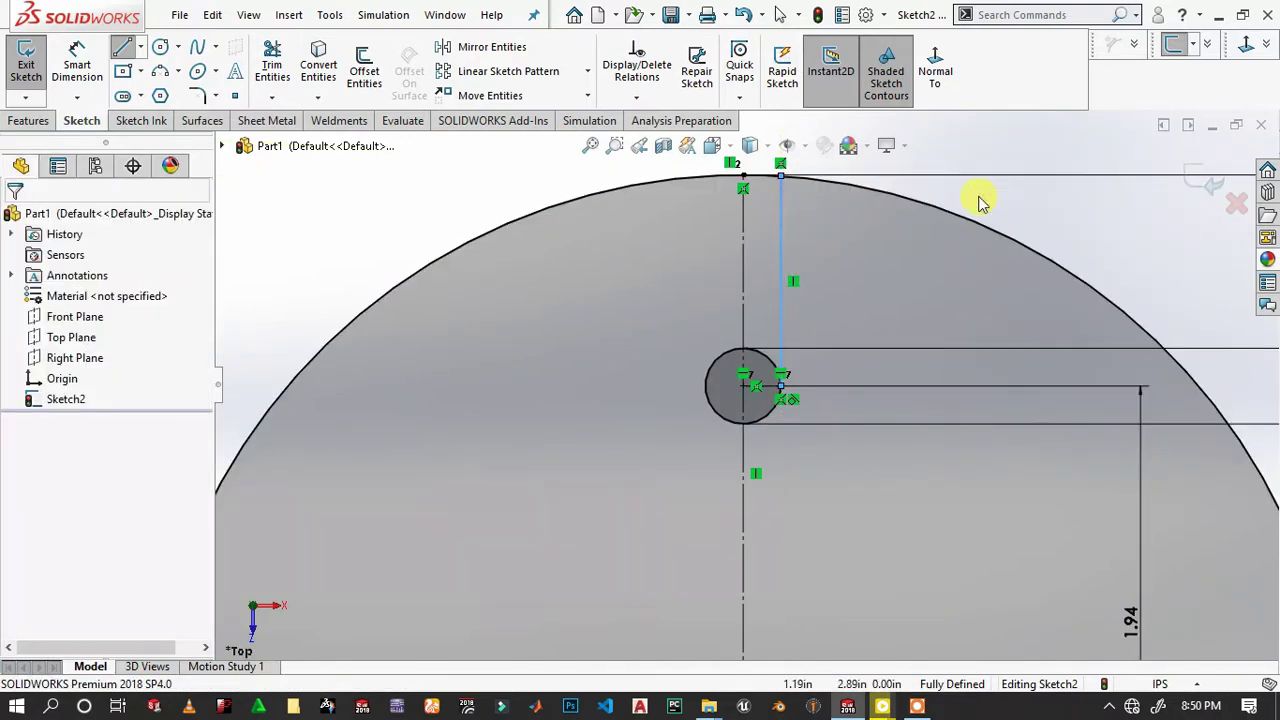
Mirror that line about the vertical centreline to form the slot's other side.
left_click(780, 205)
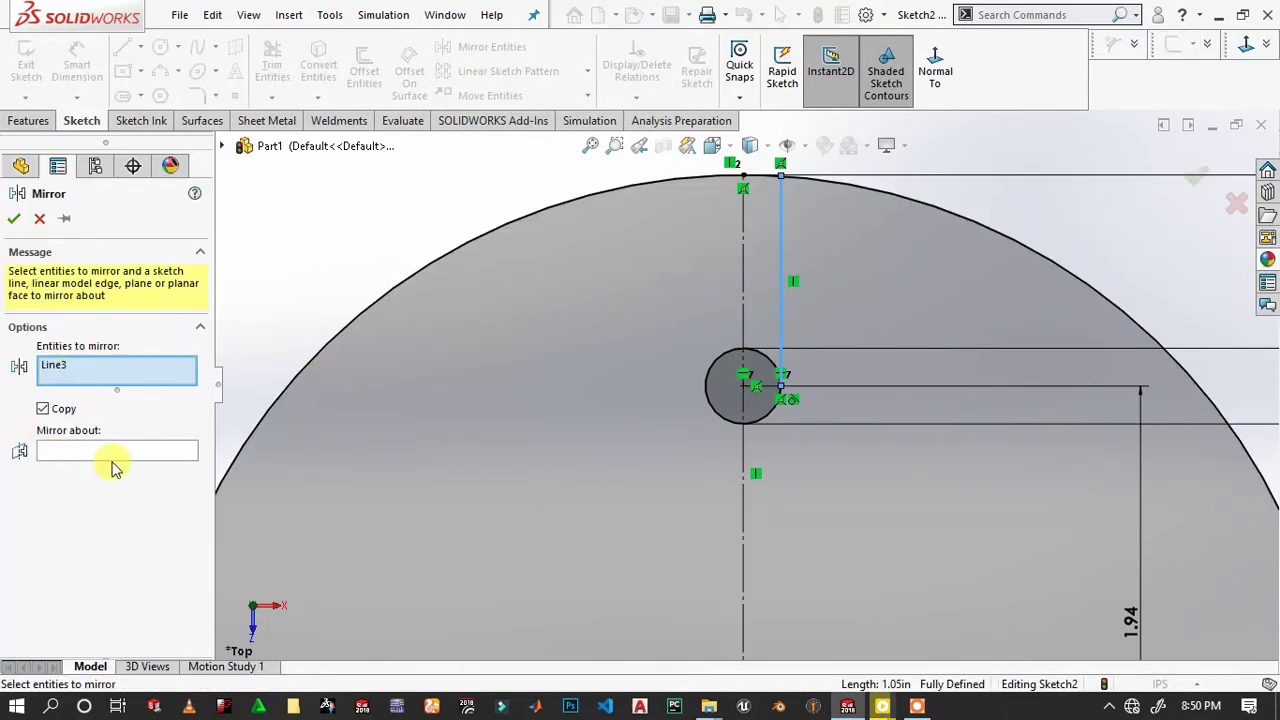
left_click(138, 451)
left_click(744, 285)
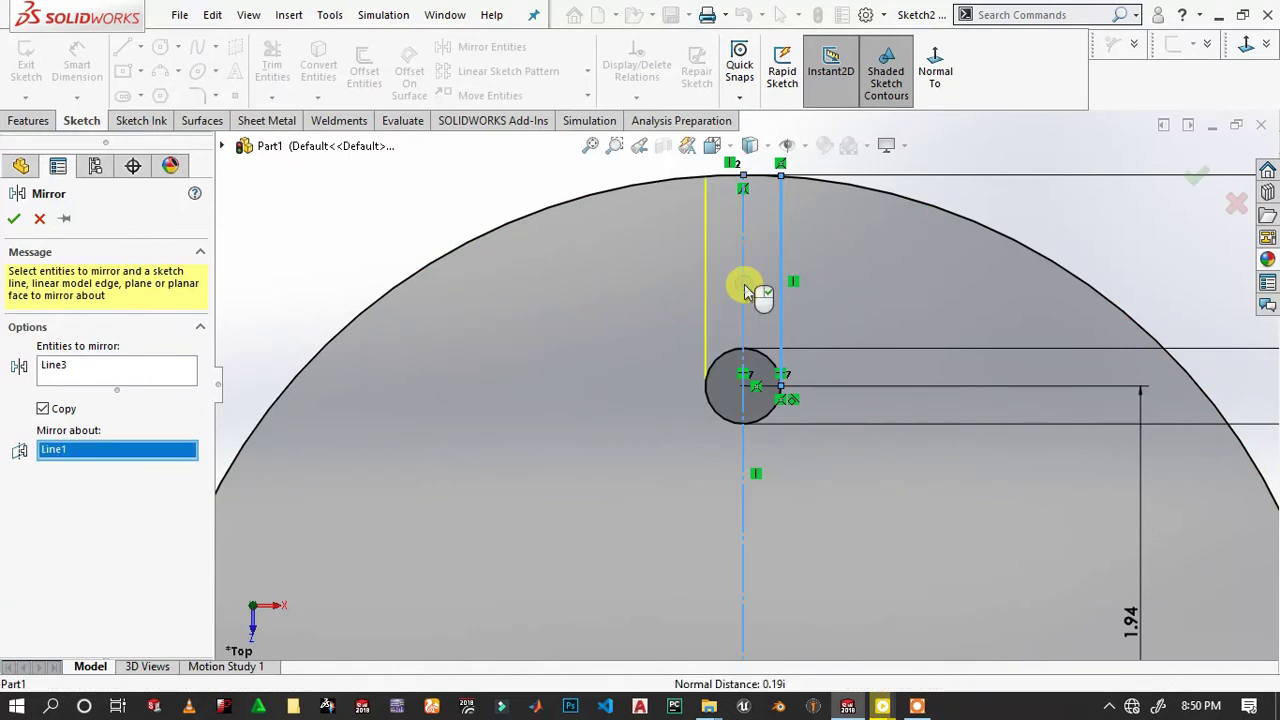
left_click(13, 217)
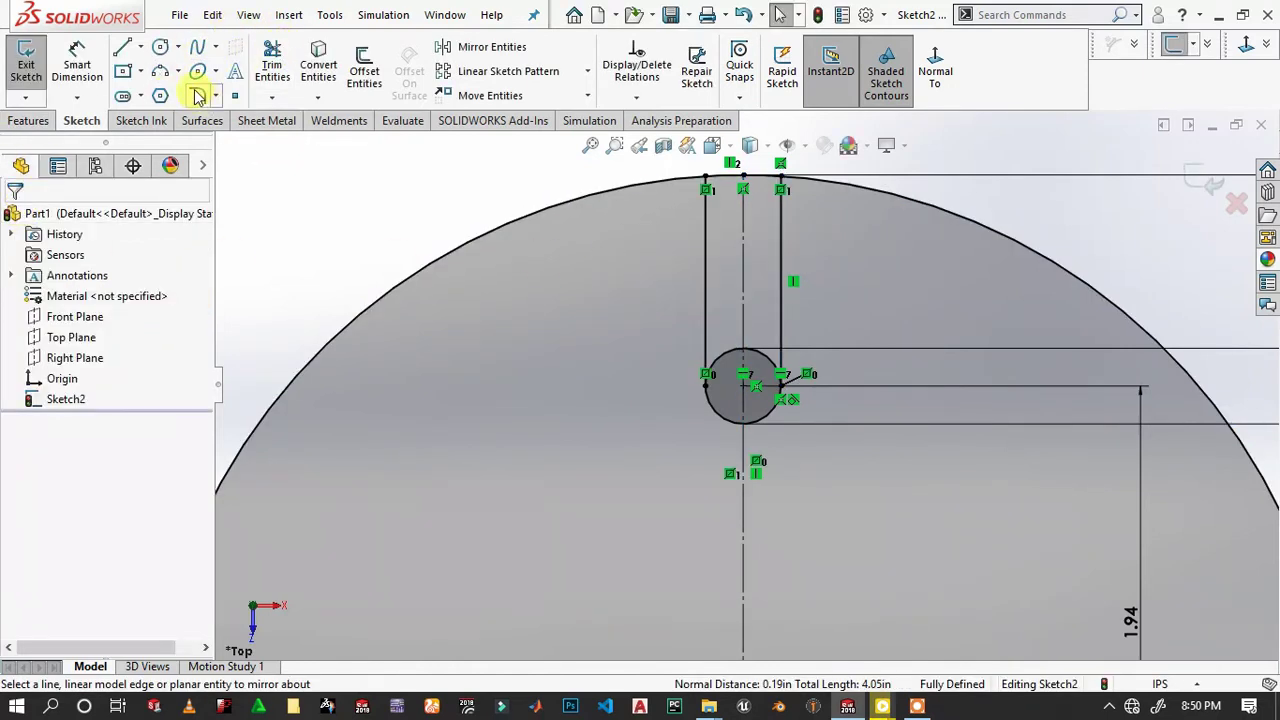
Trim away the small circle's upper arc inside the slot.
left_click(273, 65)
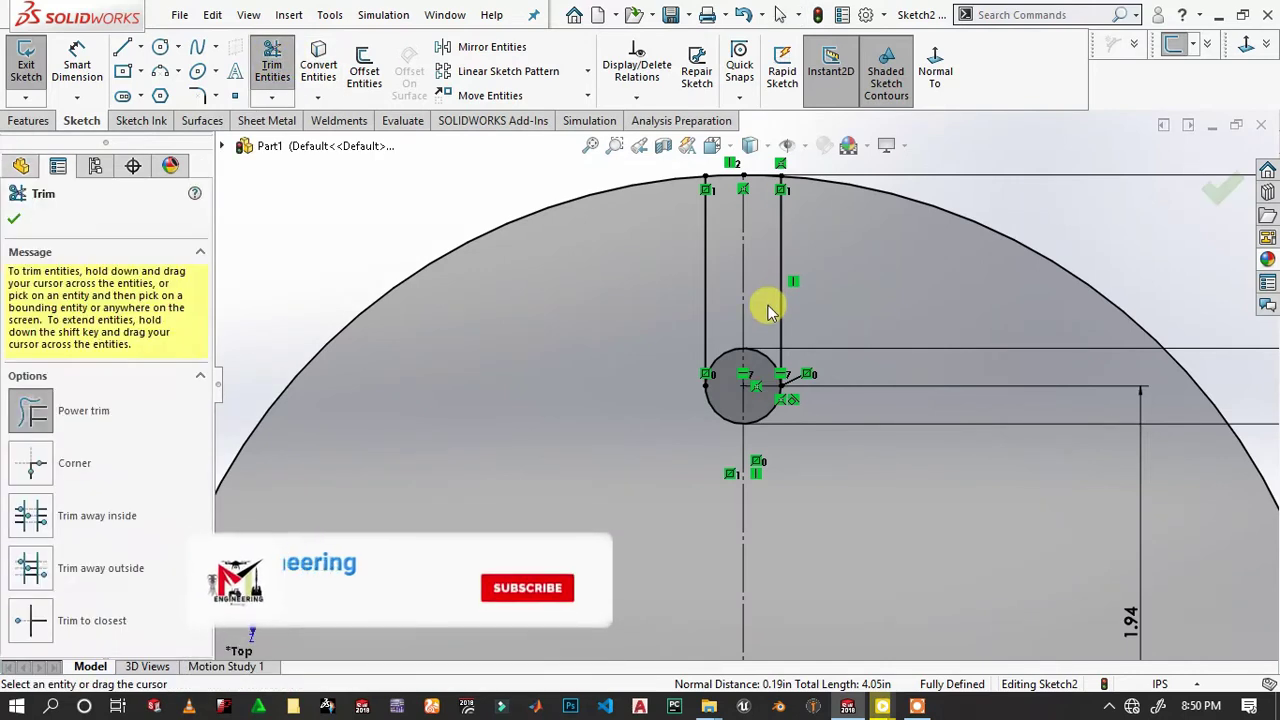
left_click_drag(766, 334, 761, 357)
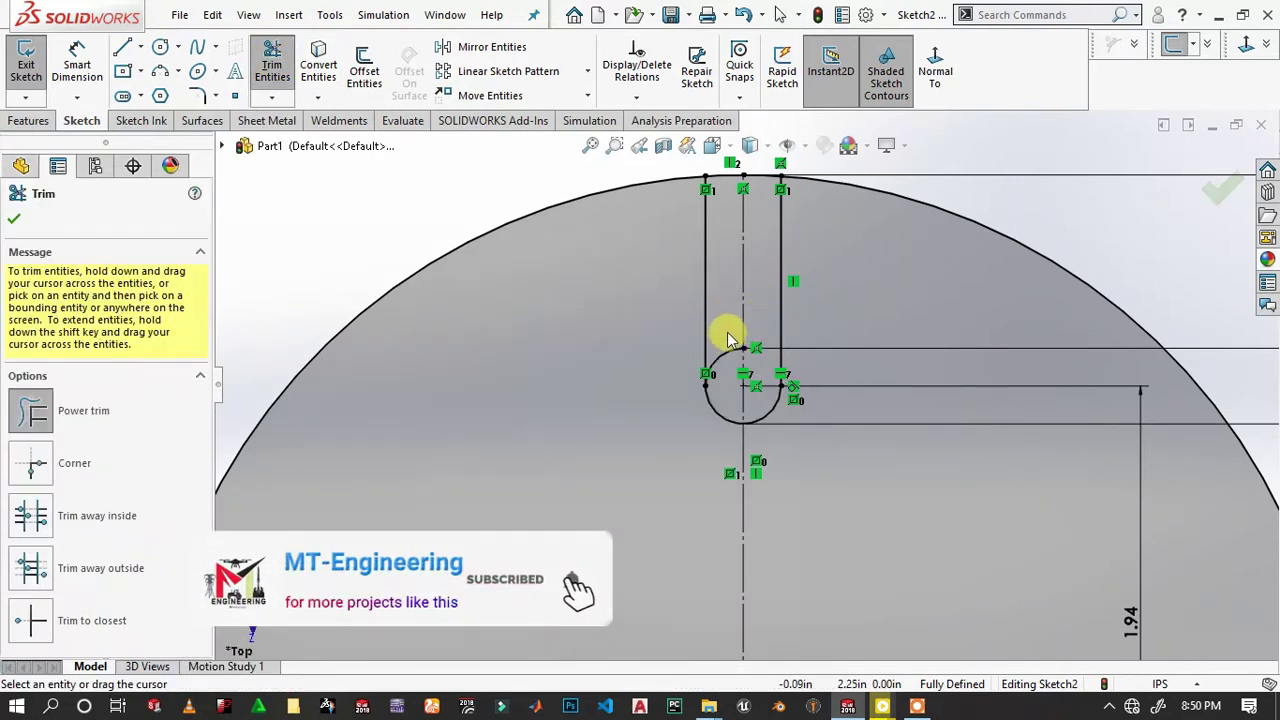
left_click_drag(729, 337, 734, 363)
scroll(752, 330, "down", 1)
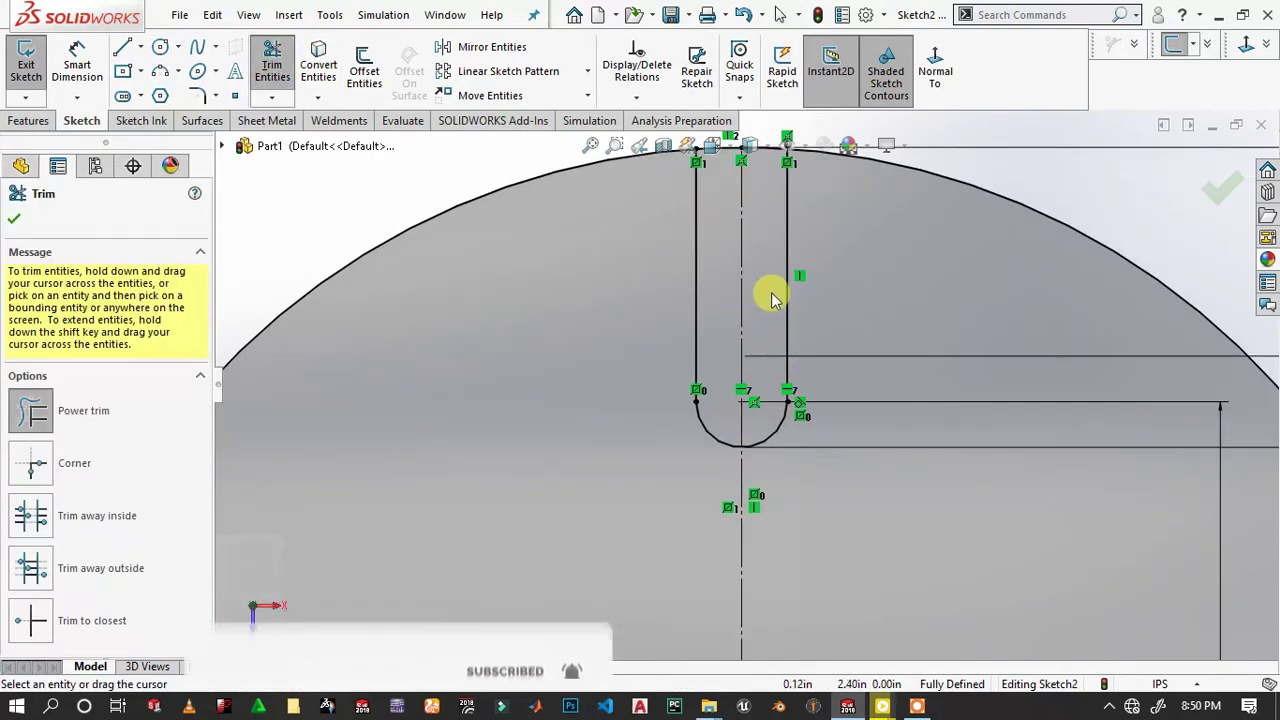
scroll(771, 292, "up", 2)
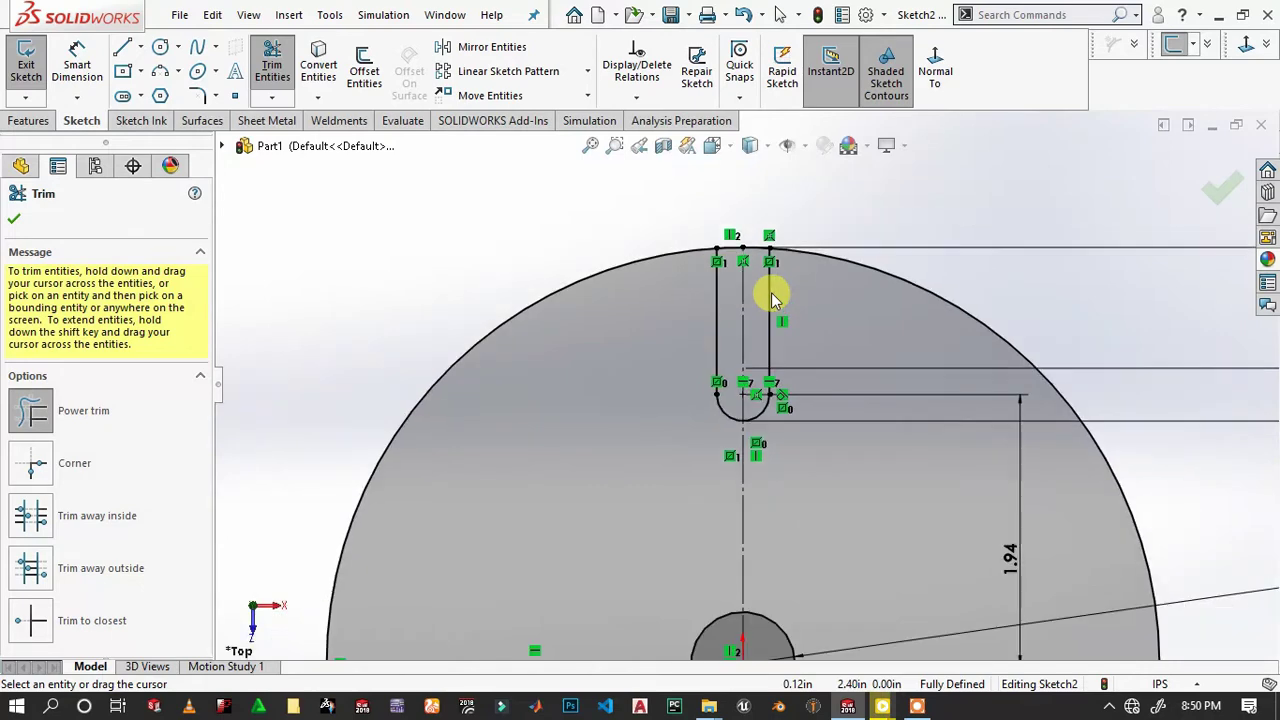
left_click(15, 220)
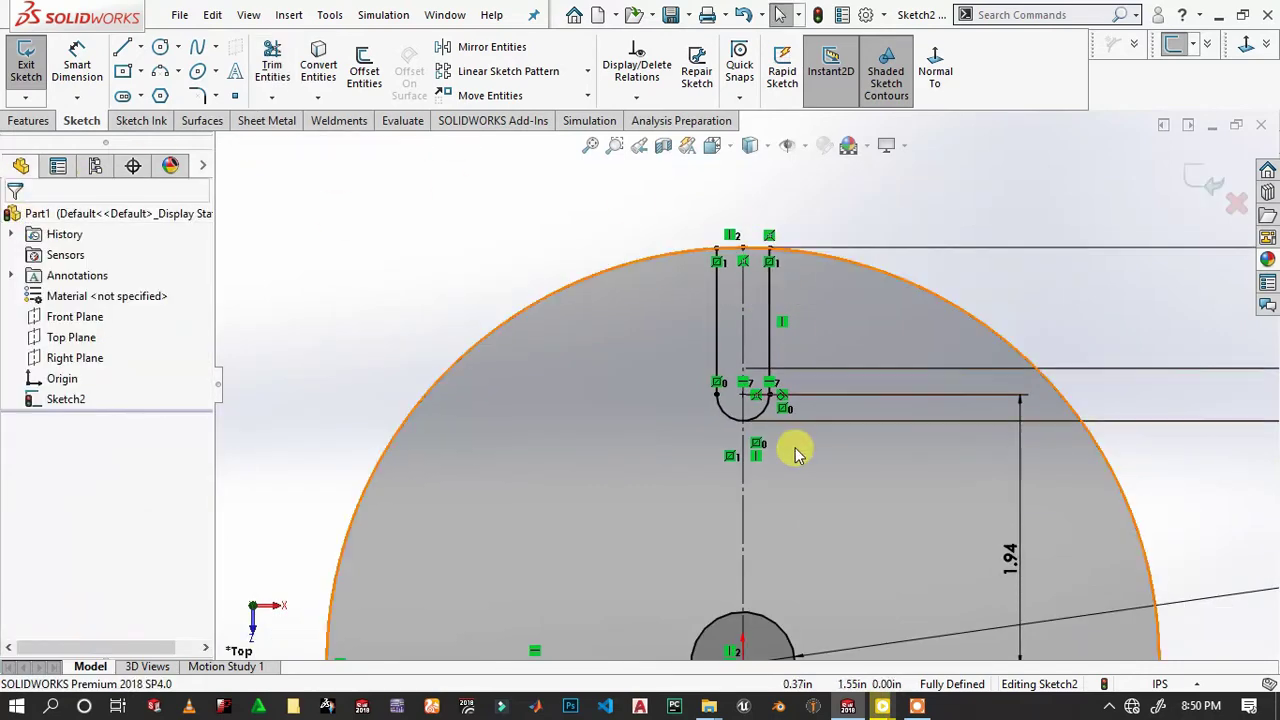
scroll(785, 447, "up", 2)
scroll(706, 494, "up", 2)
scroll(706, 494, "down", 2)
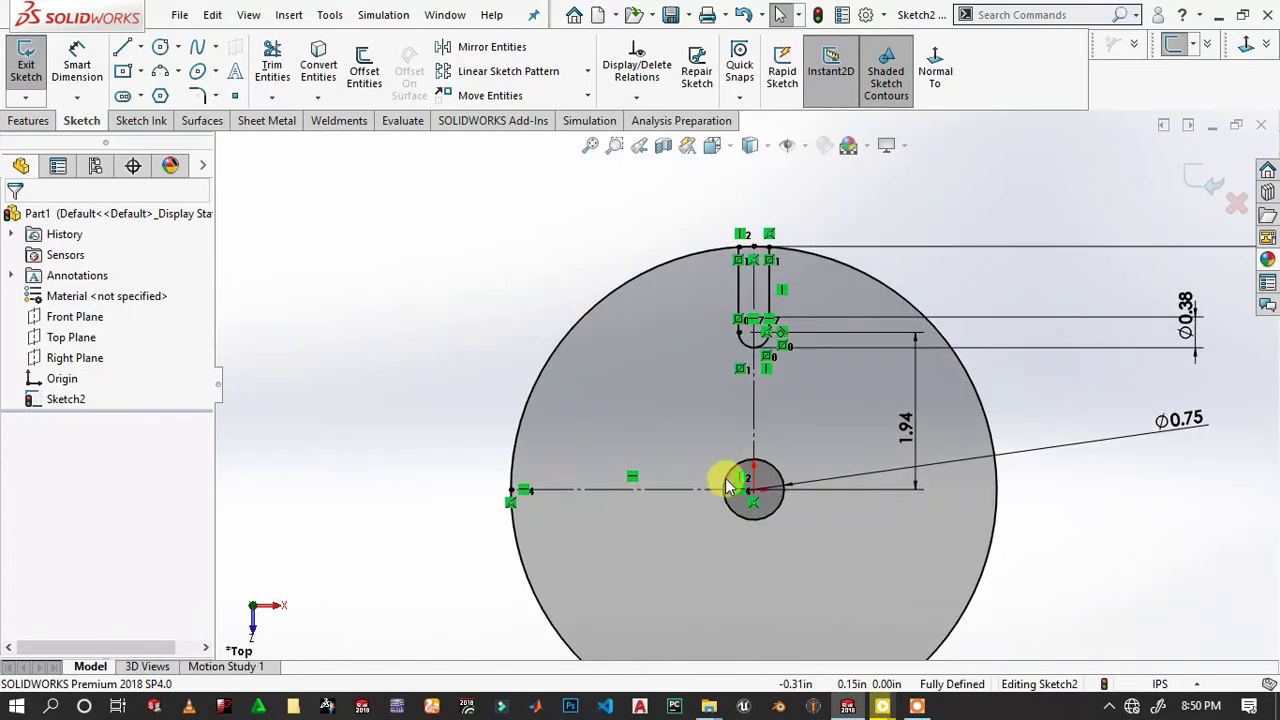
Draw a centre-point arc centred left of the disk, crossing its left rim.
left_click(176, 73)
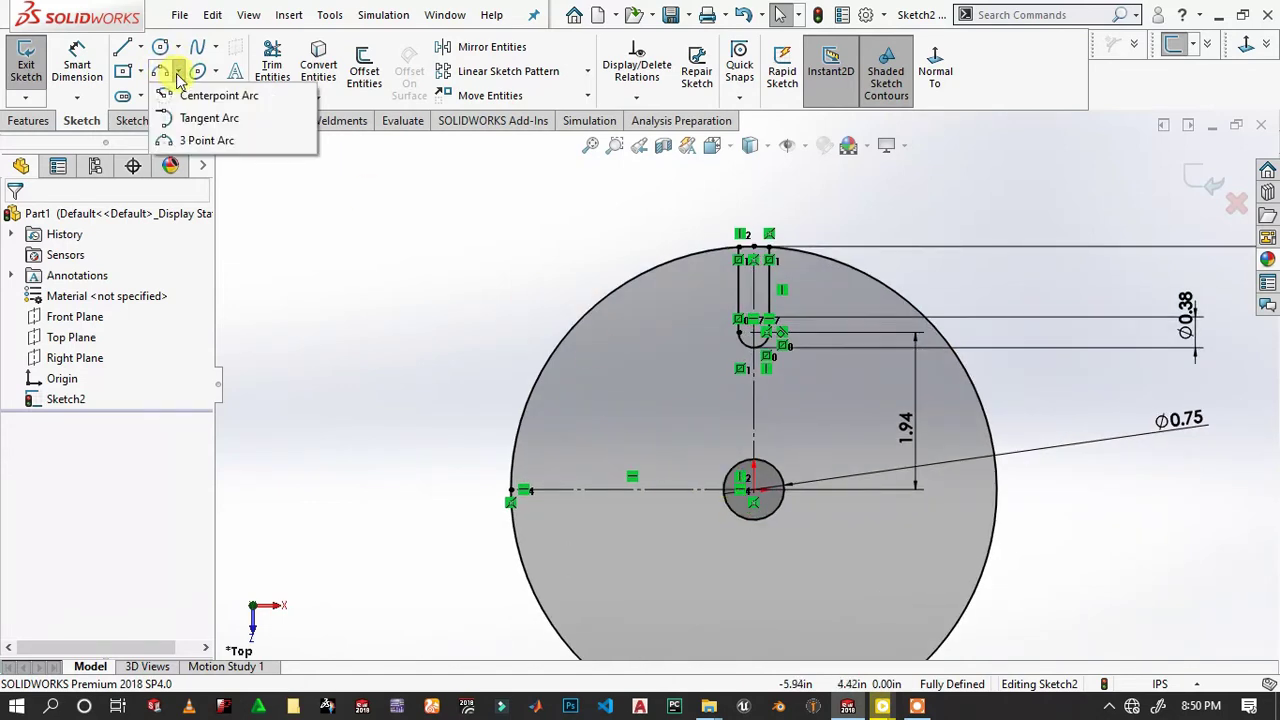
left_click(229, 97)
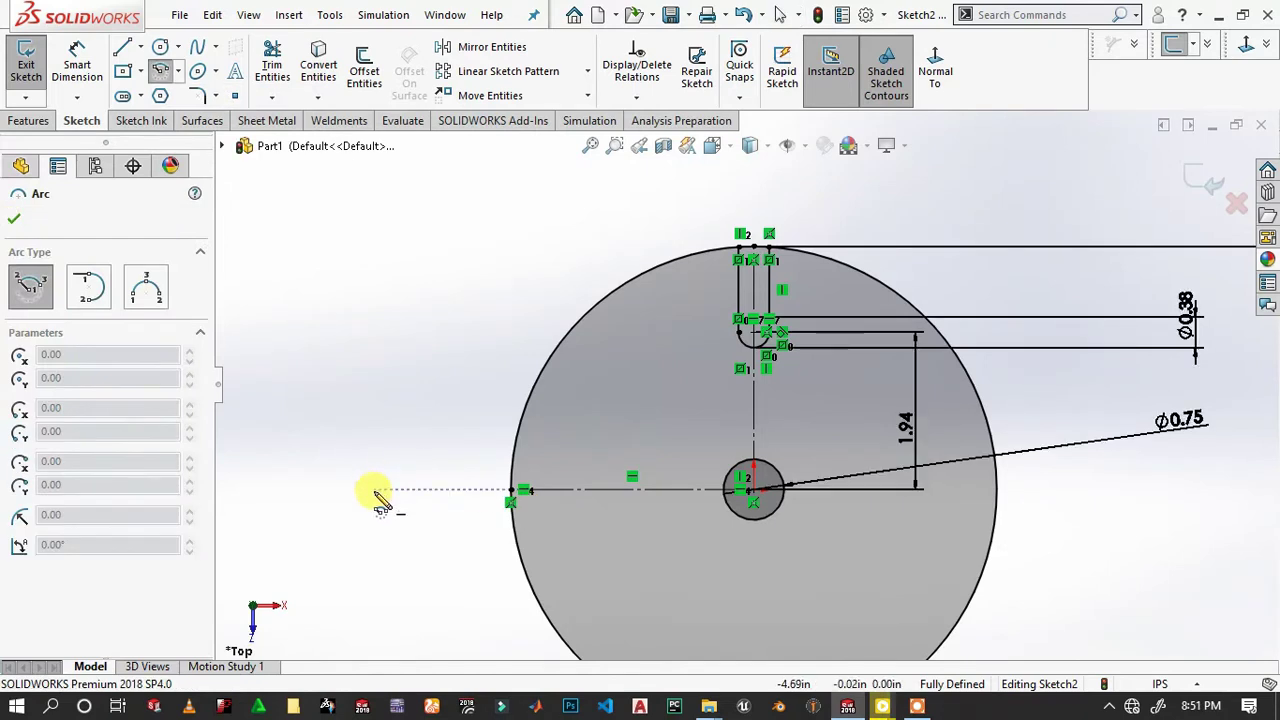
left_click(374, 490)
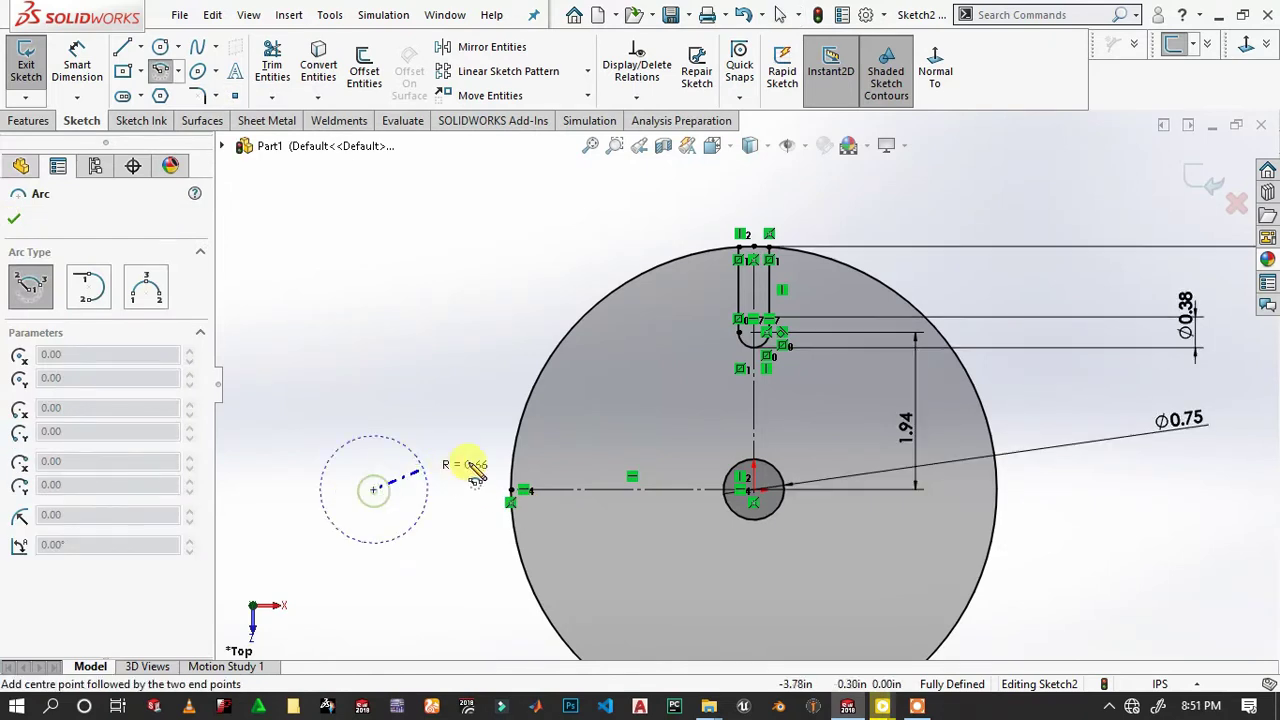
left_click(532, 418)
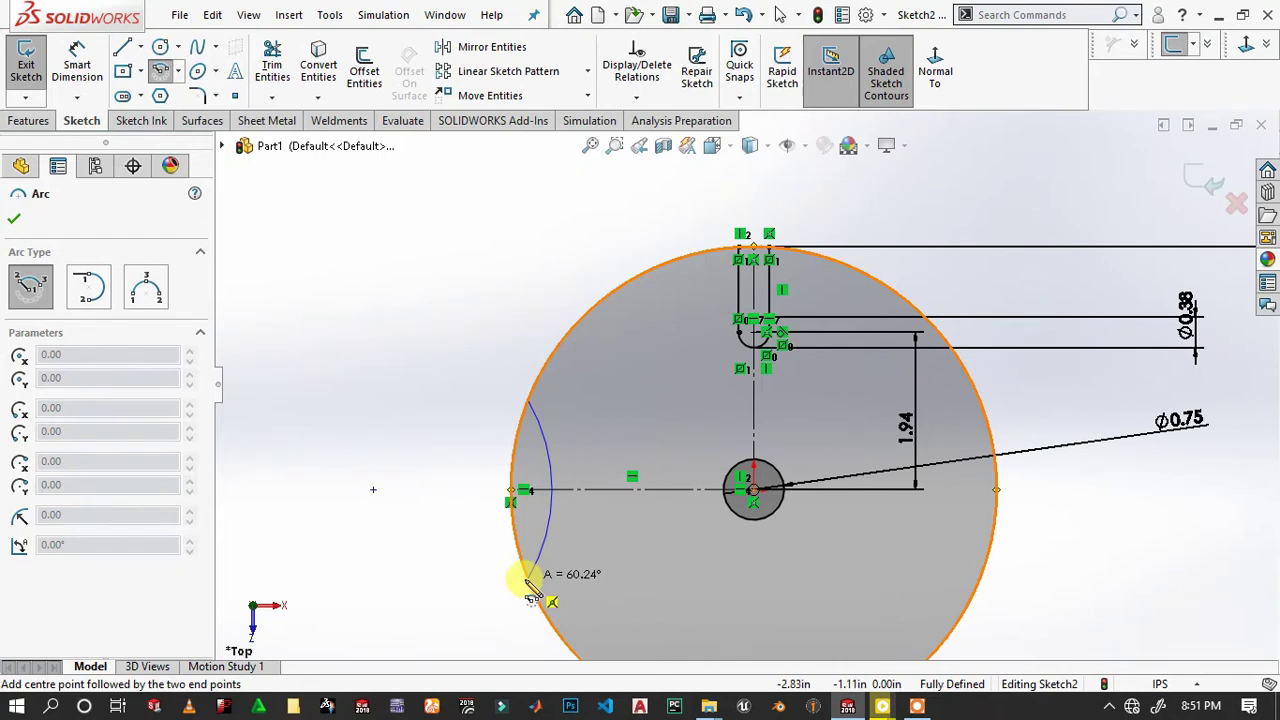
left_click(530, 582)
right_click(552, 490)
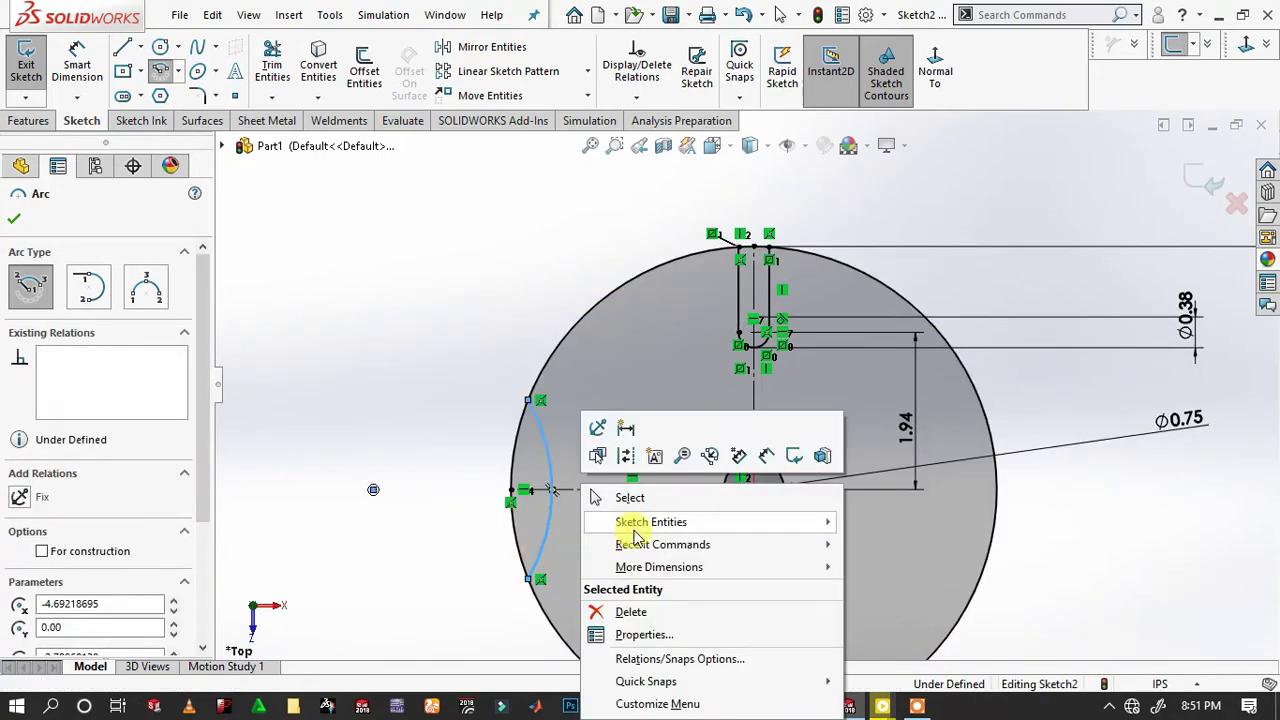
left_click(630, 498)
scroll(648, 470, "up", 3)
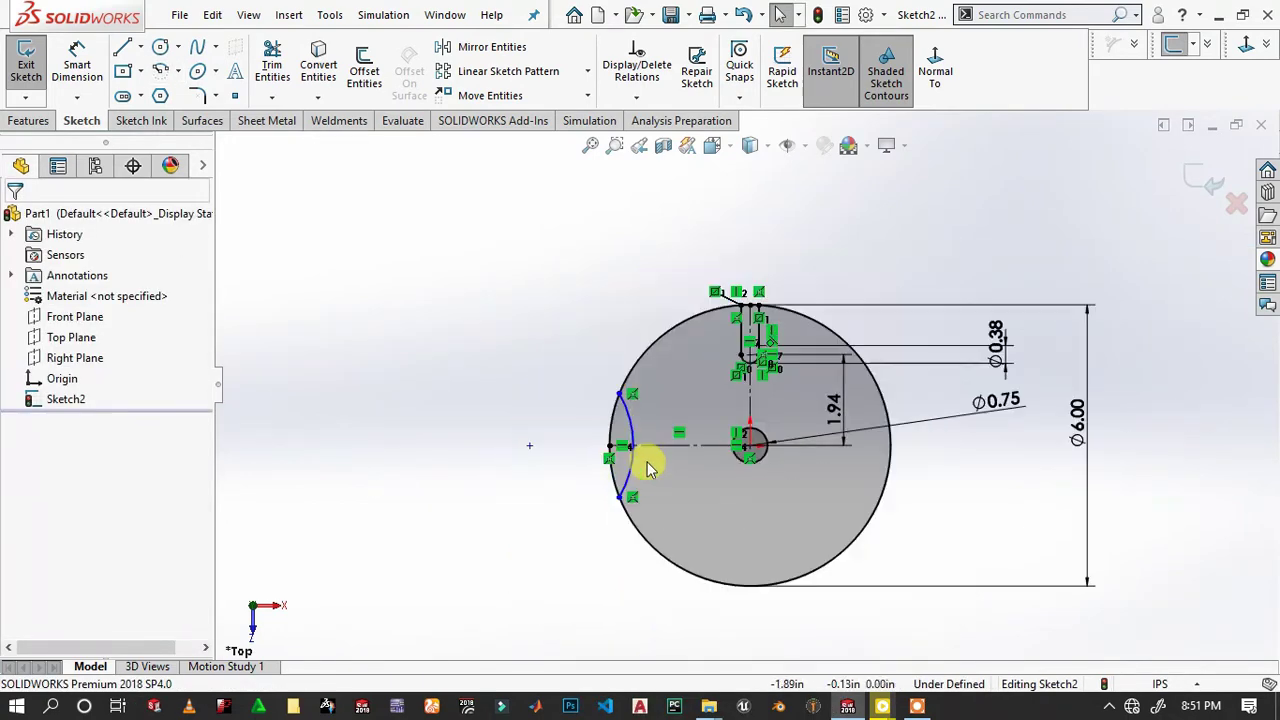
left_click(92, 52)
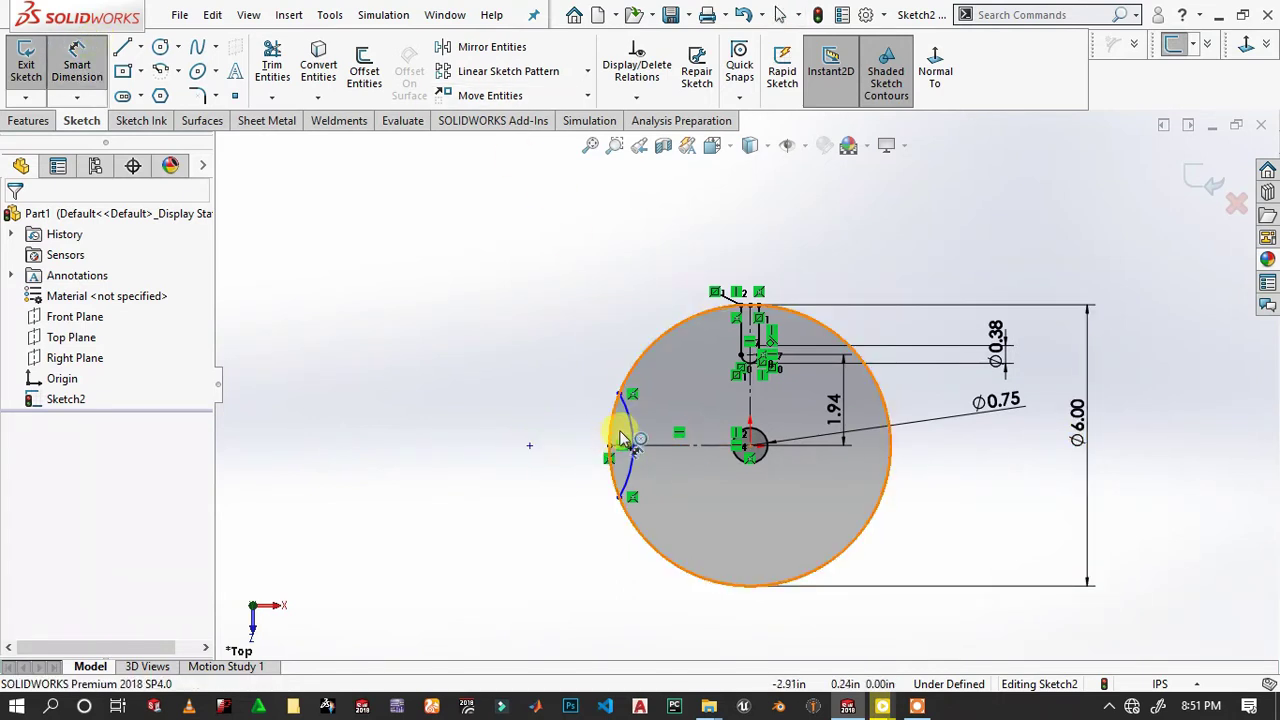
Set the arc centre 4.25 in horizontally from the disk centre.
left_click(530, 447)
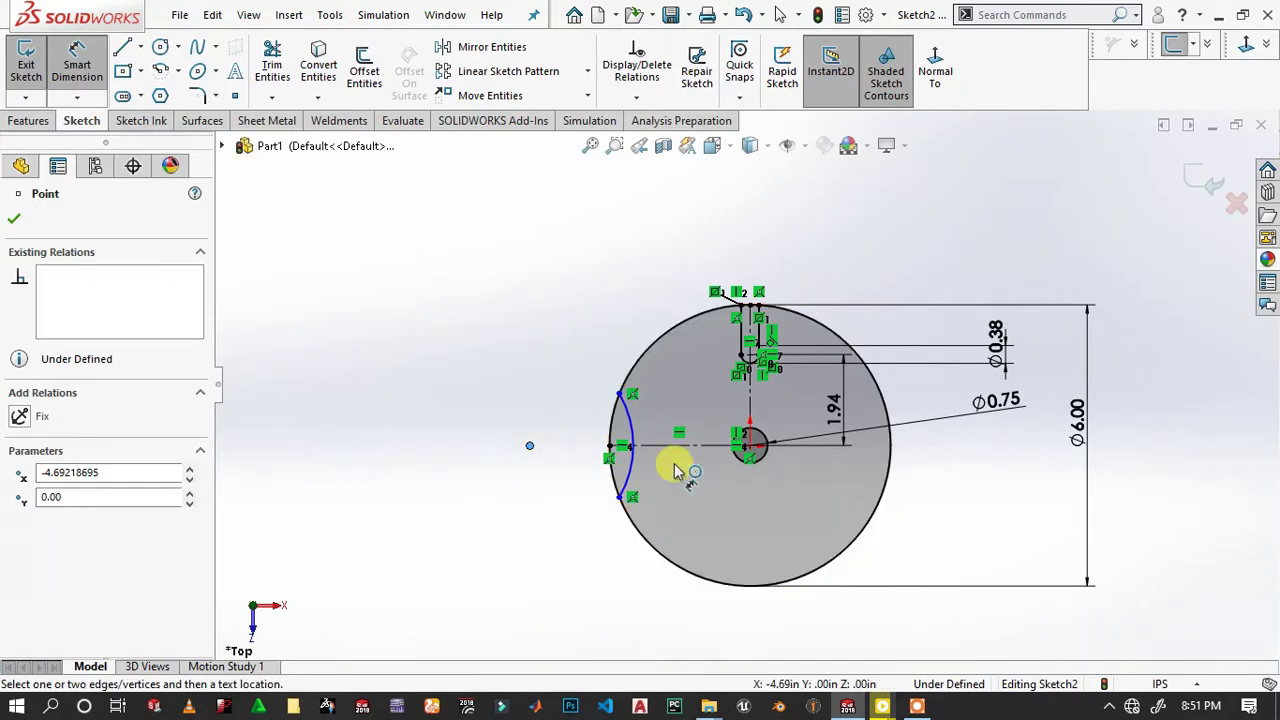
left_click(750, 447)
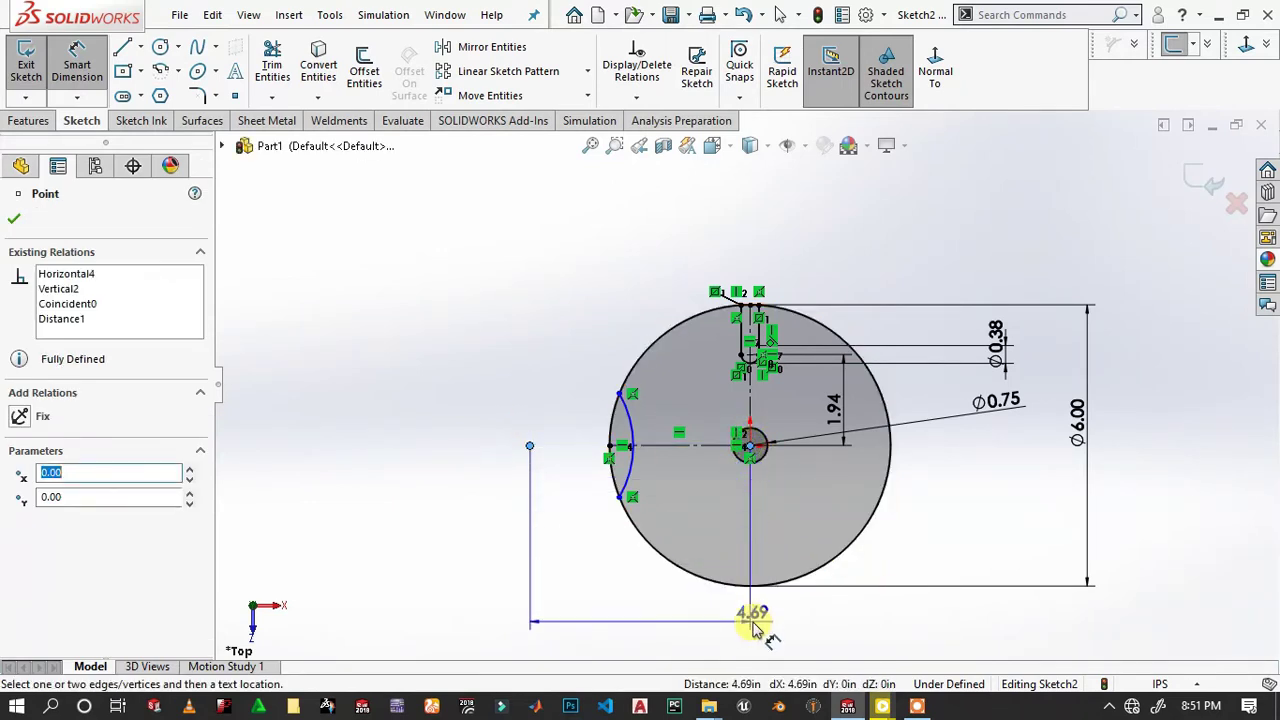
left_click(676, 618)
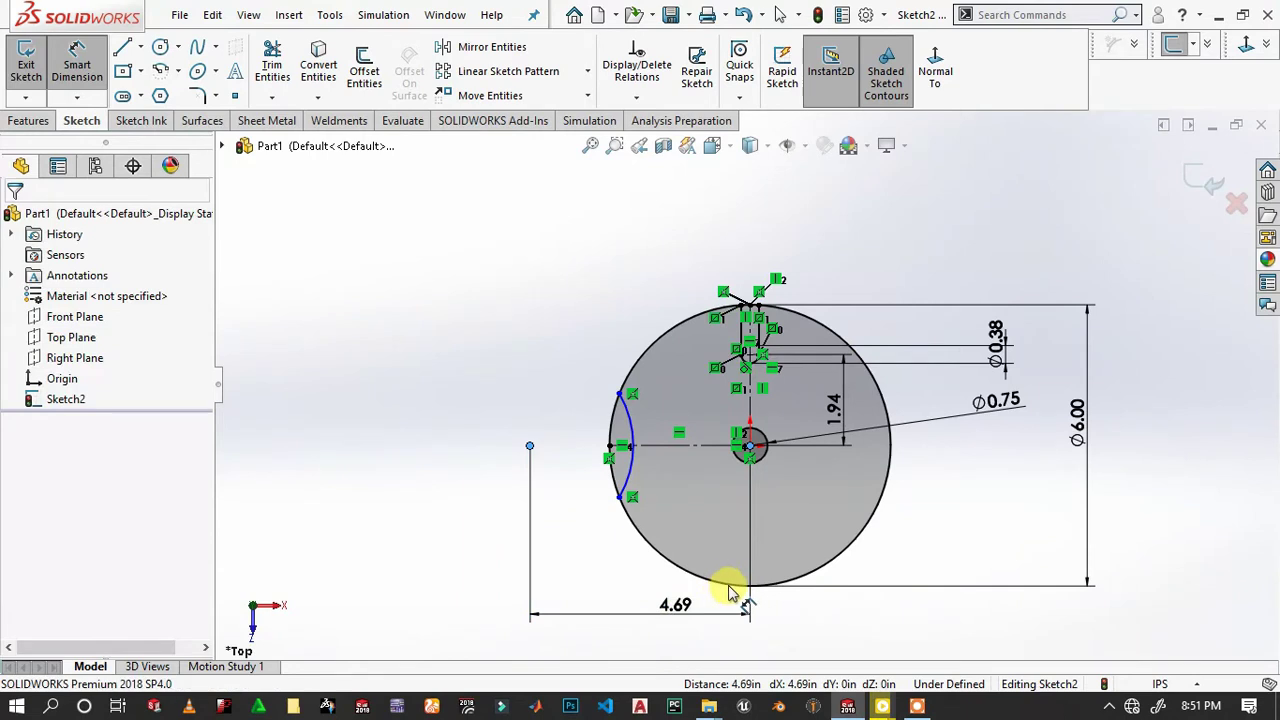
type("4.")
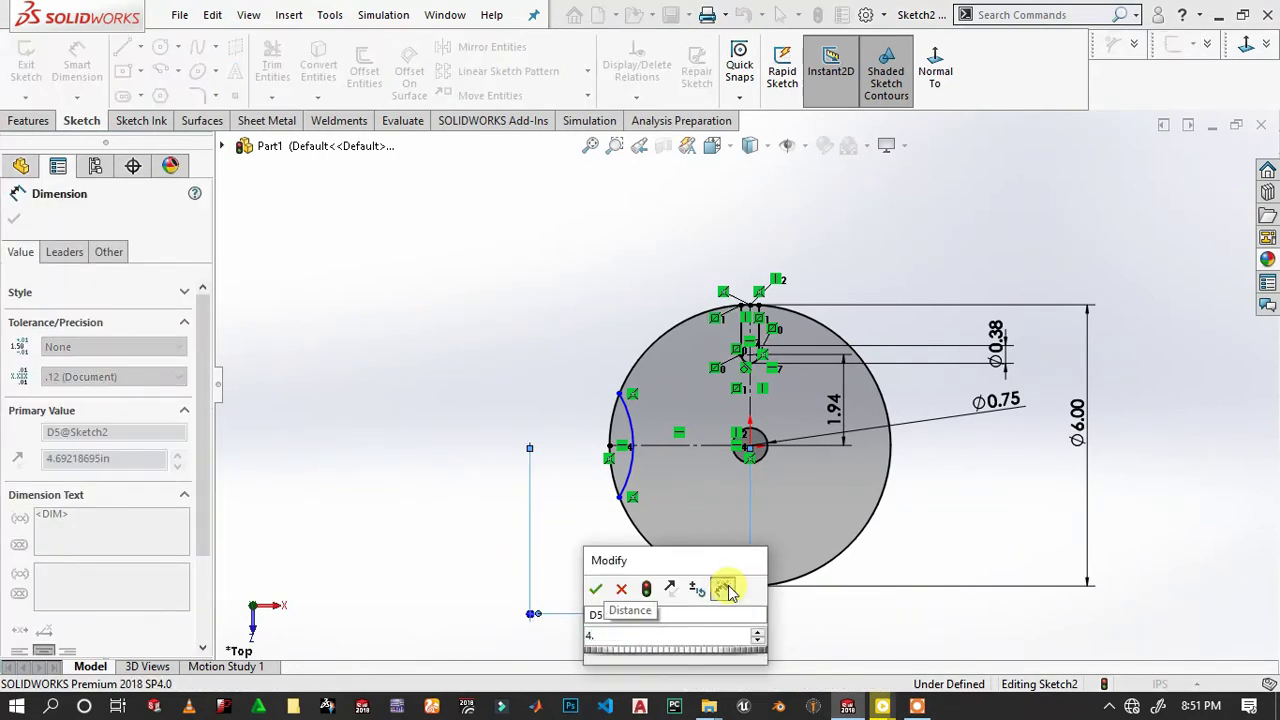
type("25")
key("Return")
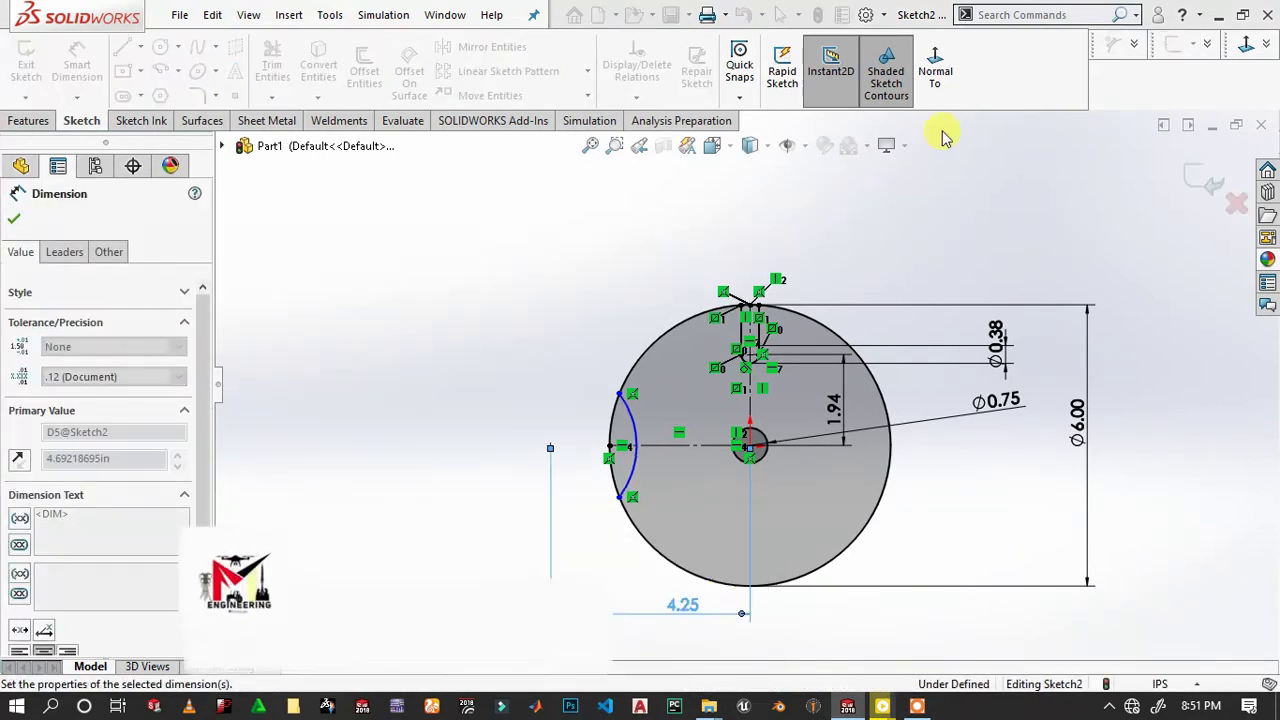
Dimension the left arc's radius to 1.77 in.
scroll(643, 457, "down", 2)
scroll(645, 450, "down", 1)
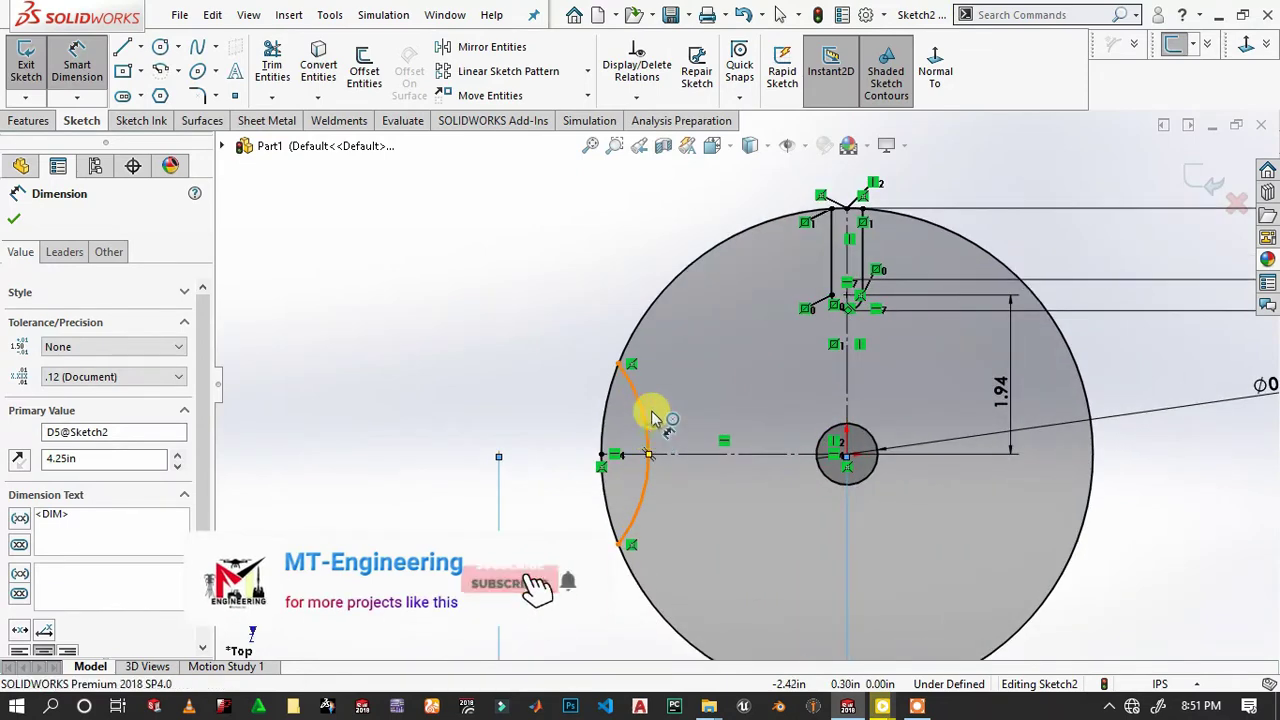
left_click(648, 420)
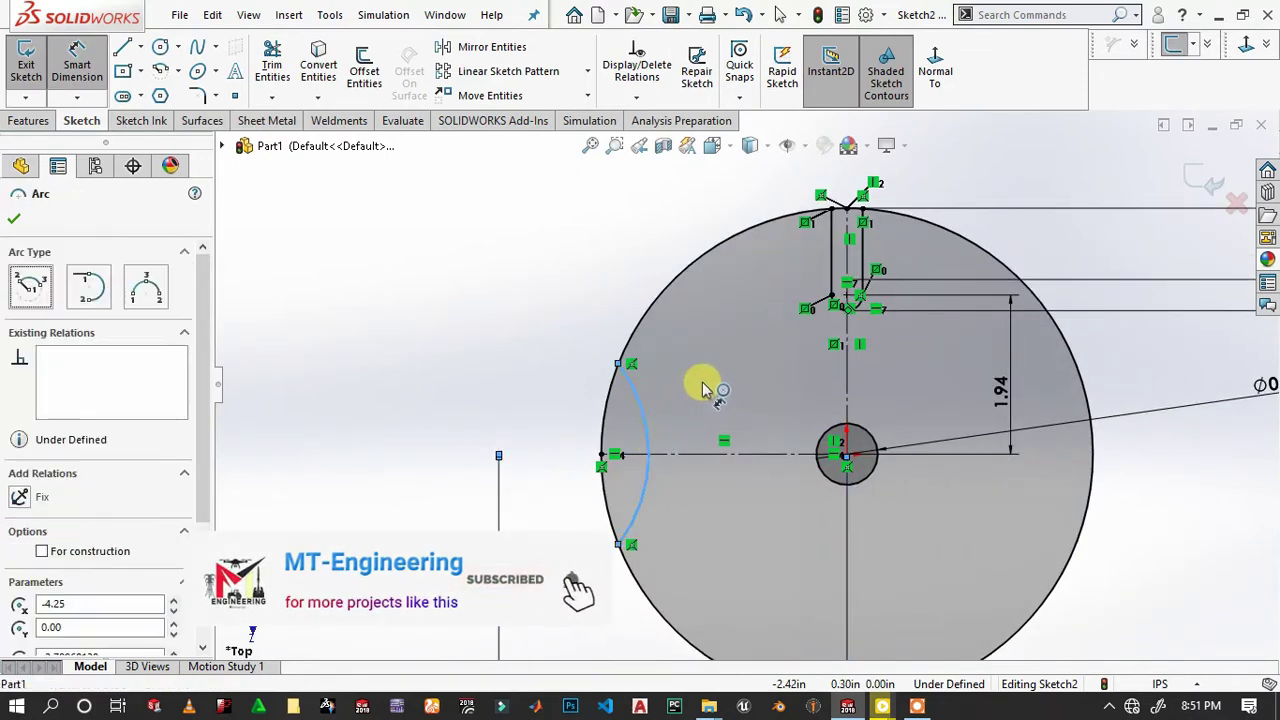
left_click(769, 370)
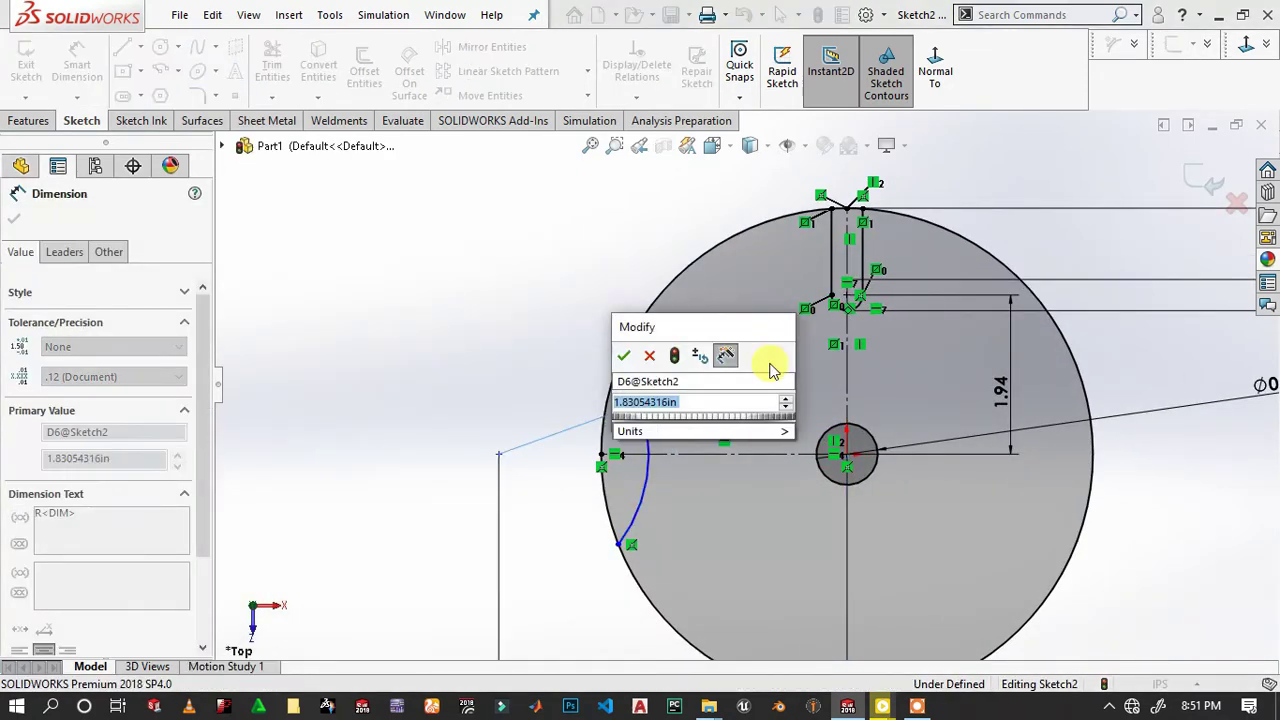
type("1.77")
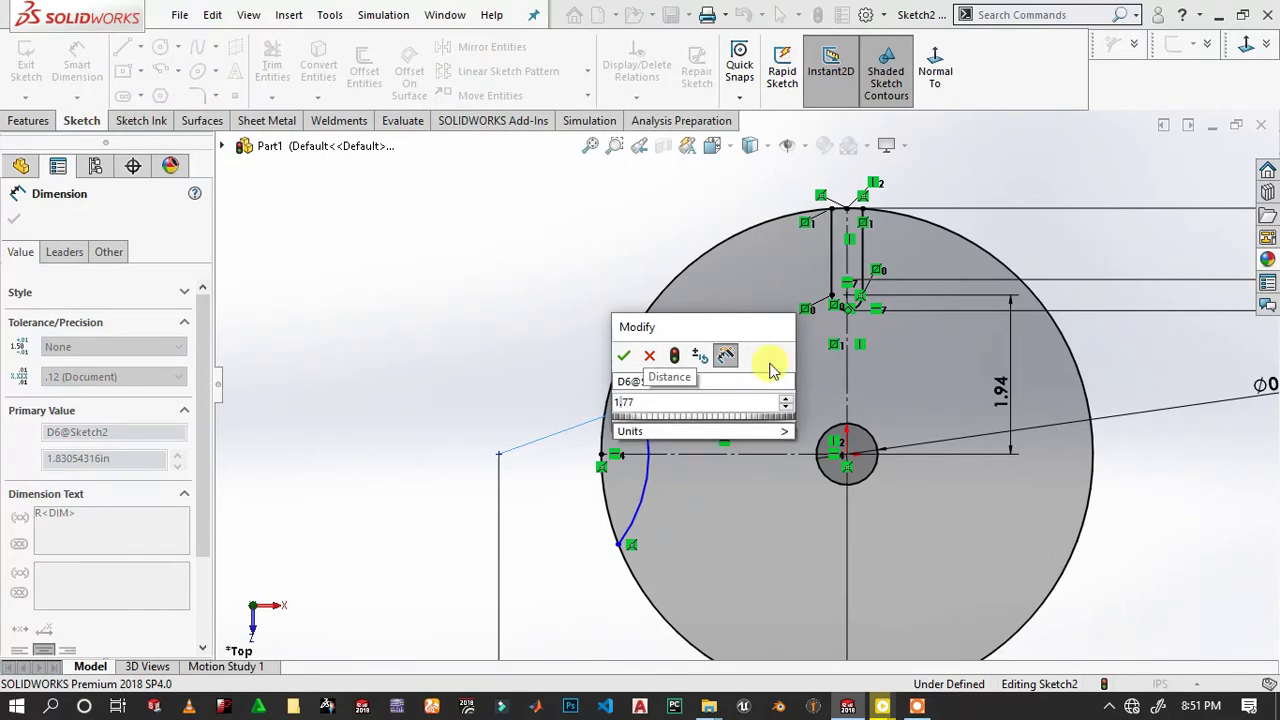
key("Return")
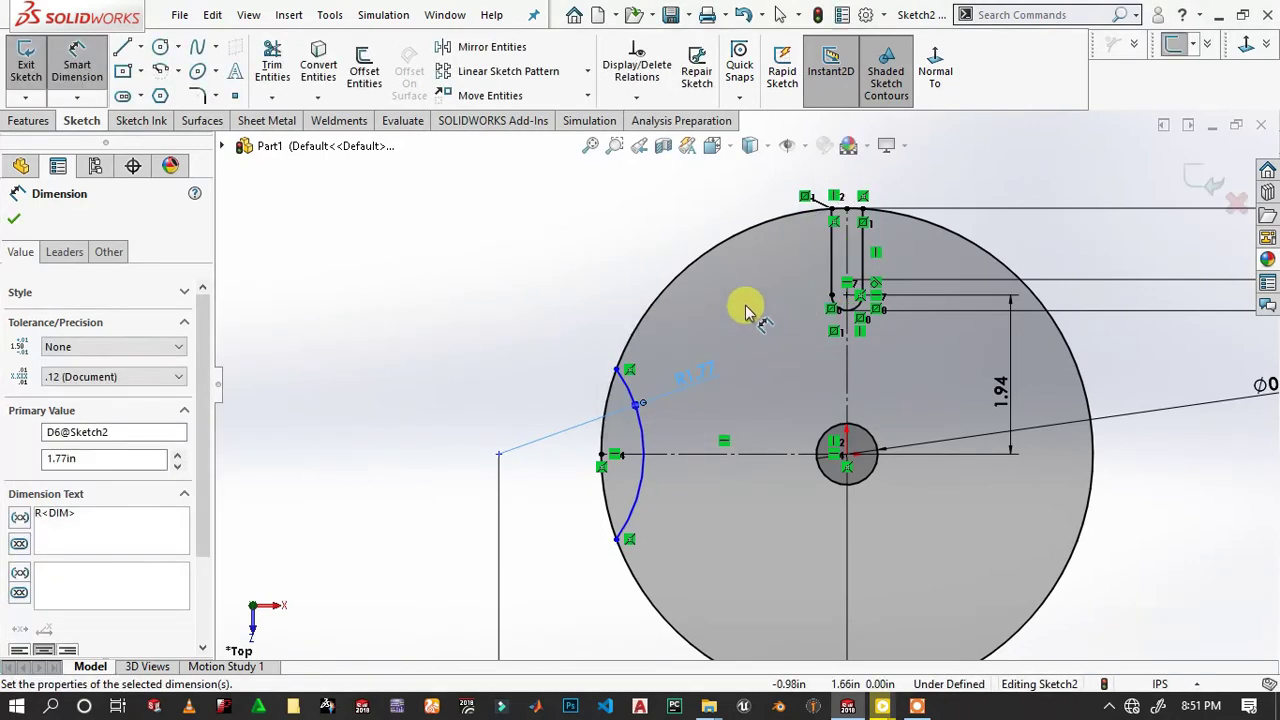
Make the arc's centre point coincident with the horizontal construction line.
key("Escape")
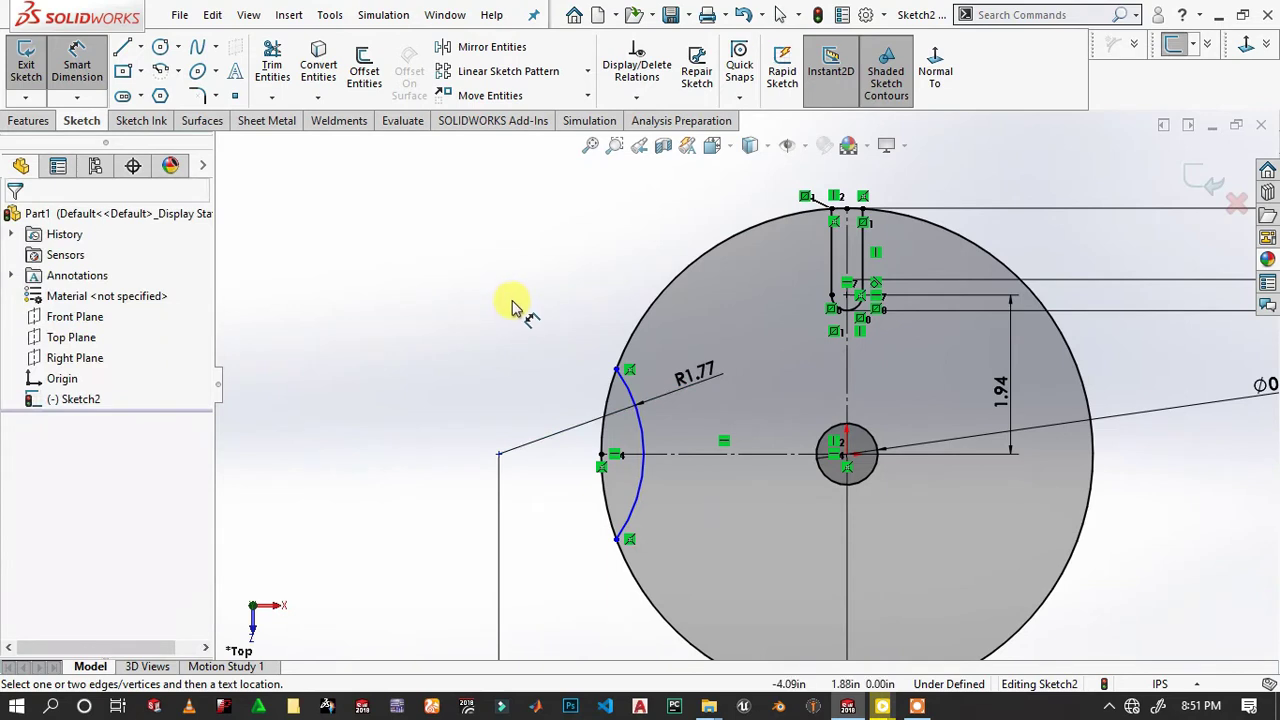
key("Escape")
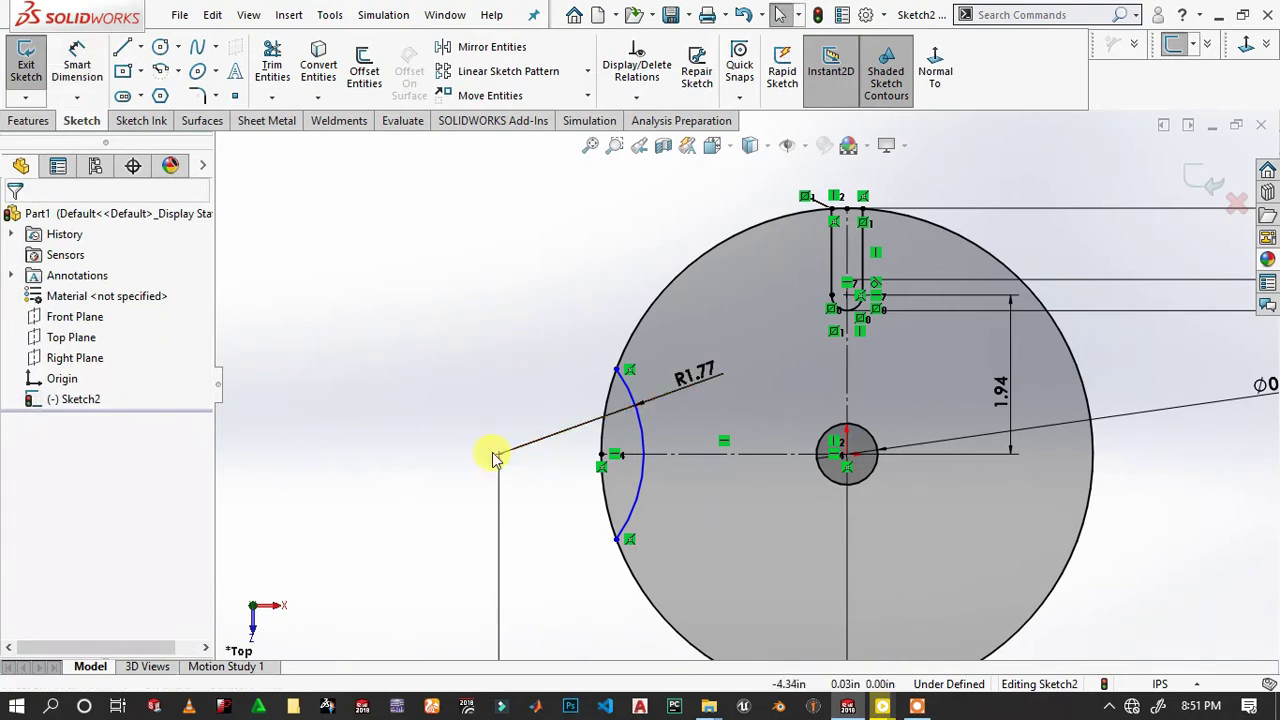
left_click(497, 455)
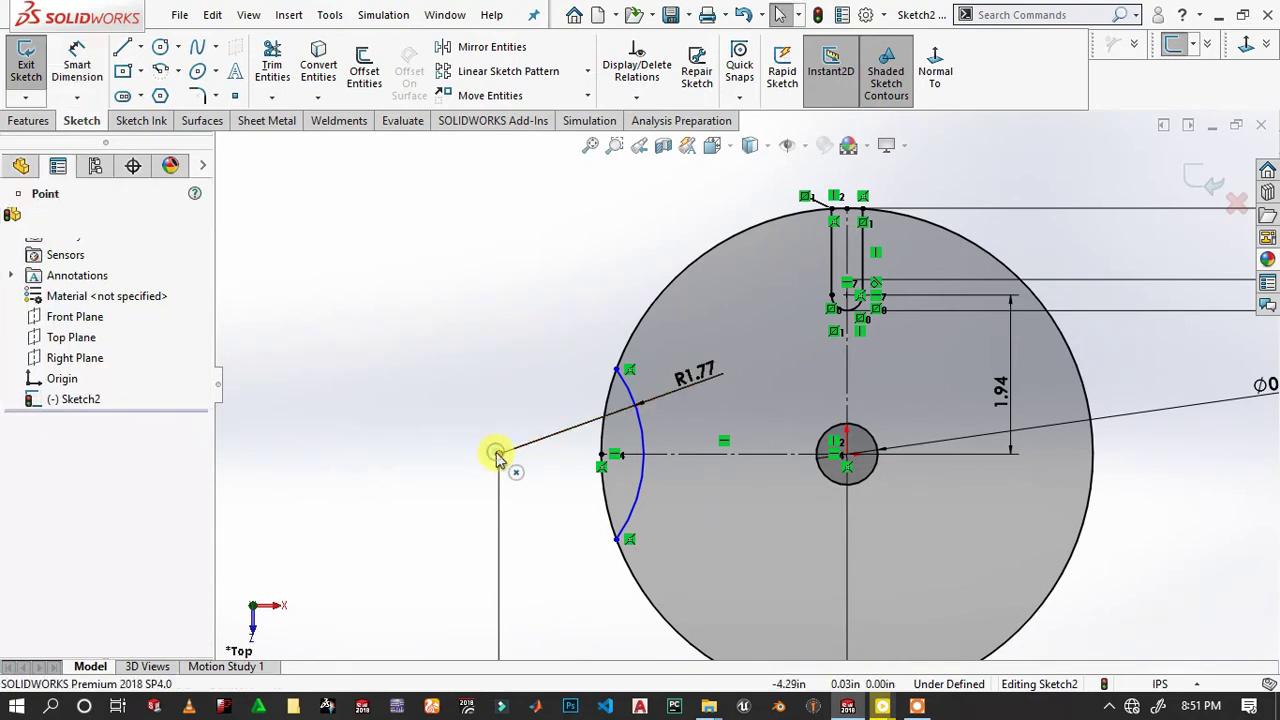
left_click(723, 458)
left_click(724, 454, "ctrl")
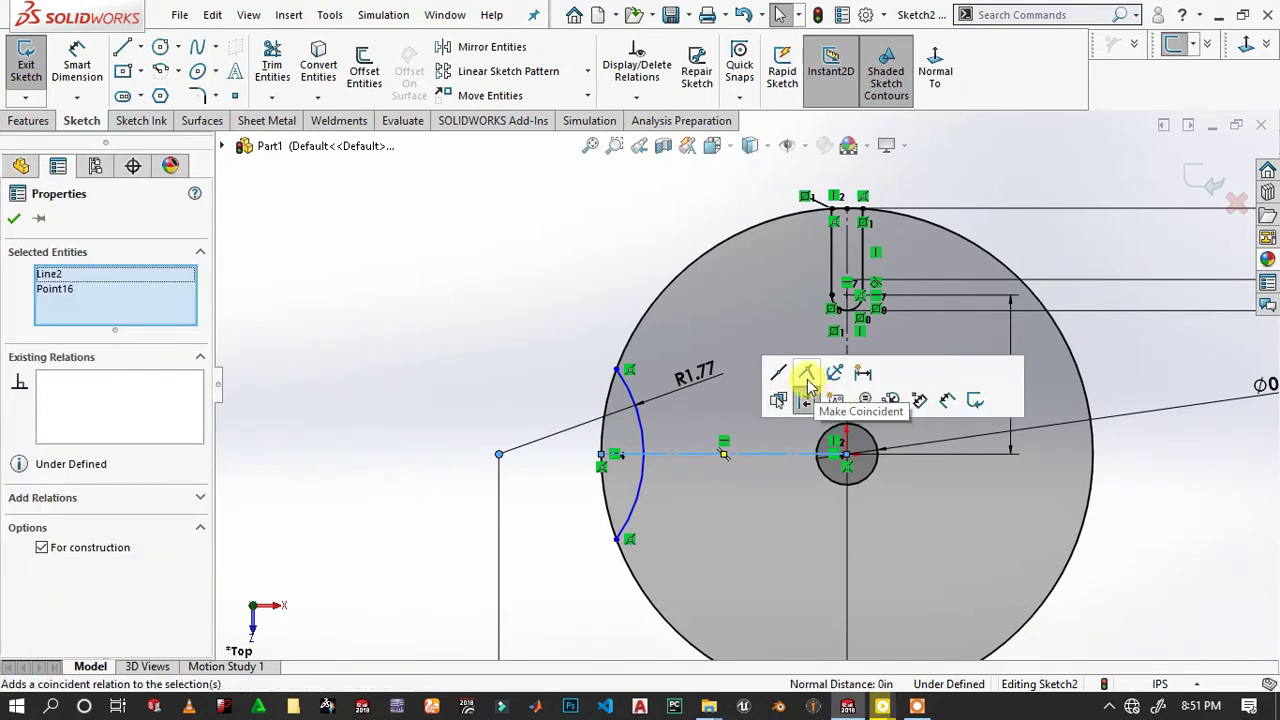
left_click(808, 385)
left_click(248, 316)
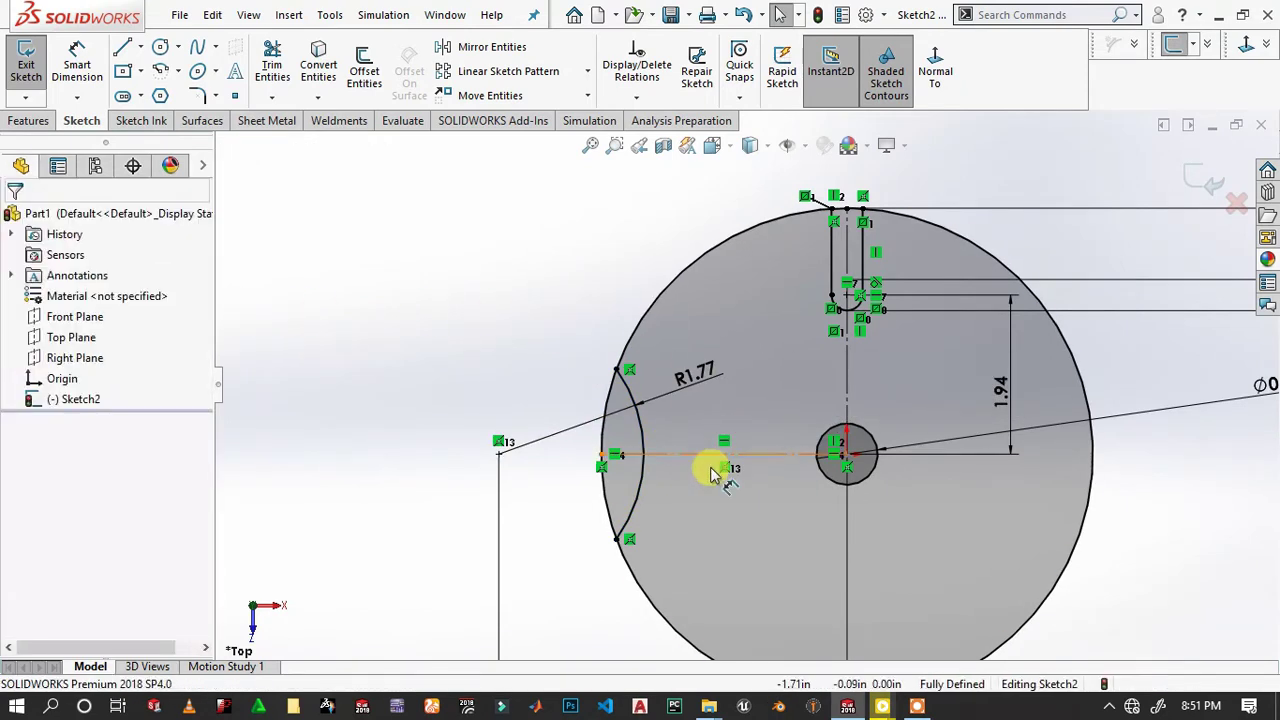
scroll(740, 460, "up", 1)
scroll(750, 430, "down", 3)
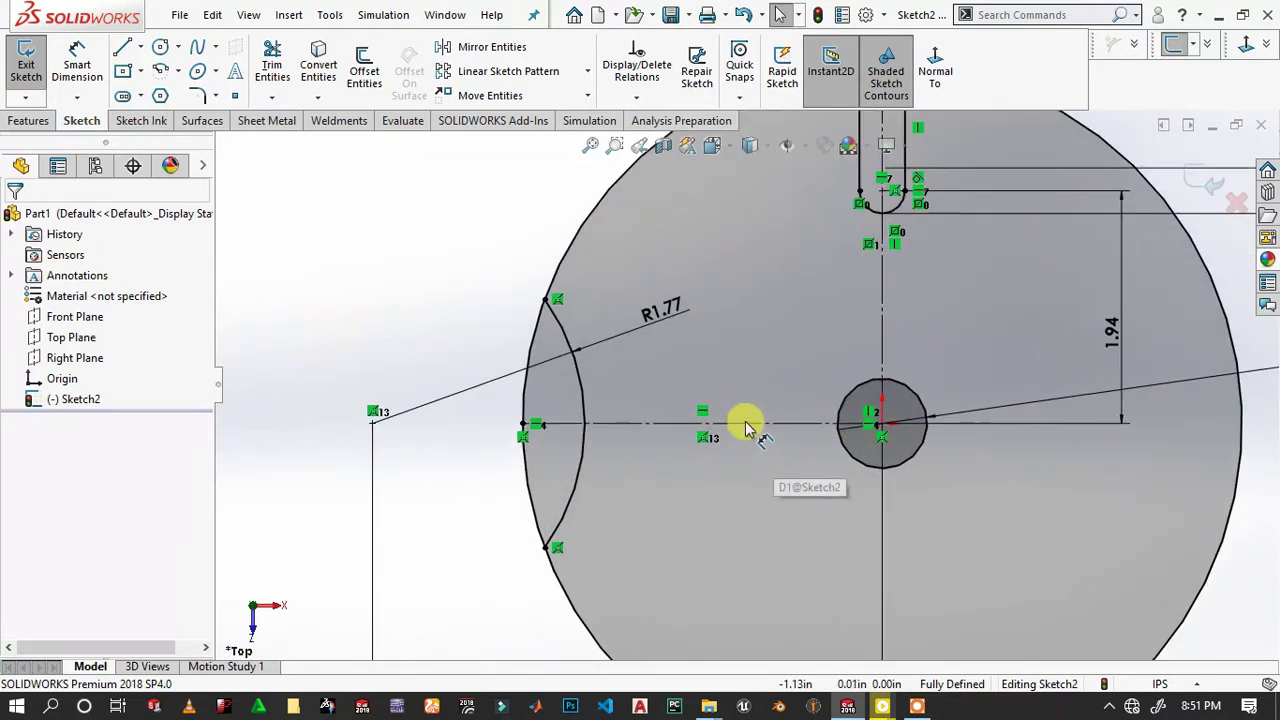
Select the left arc, slot's rounded end and both slot side lines for patterning.
left_click(595, 398)
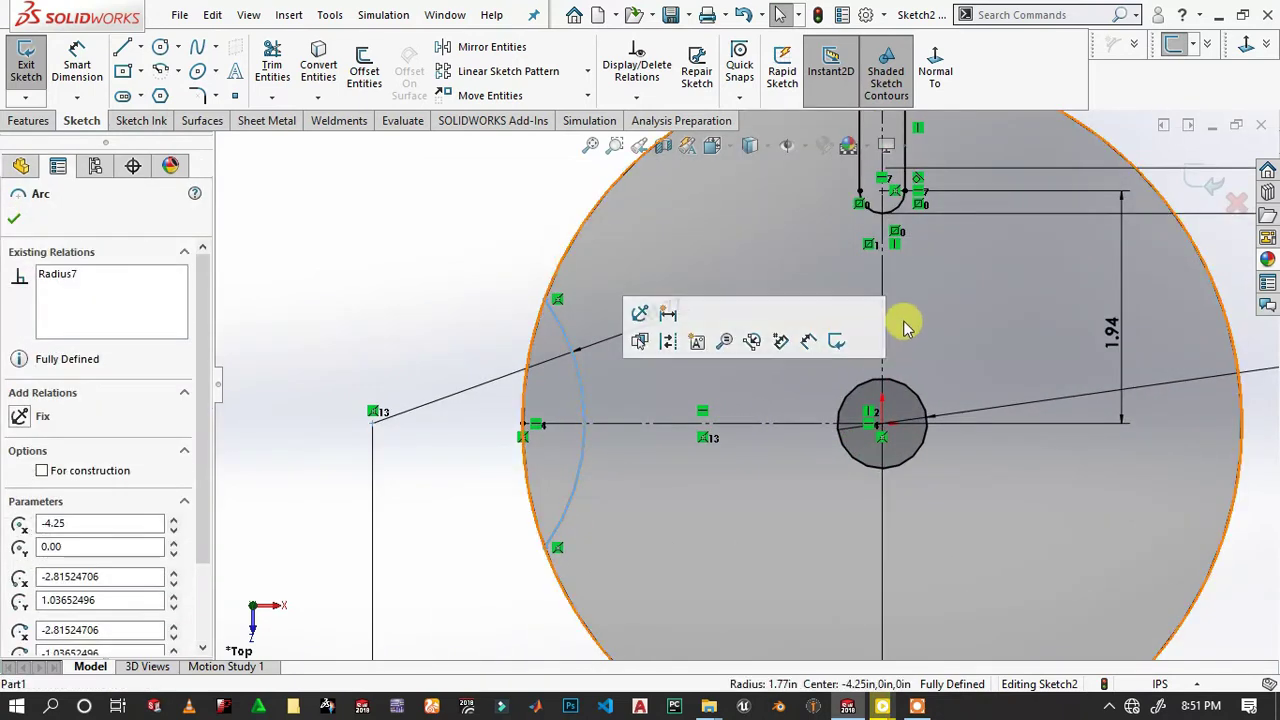
left_click(900, 200, "ctrl")
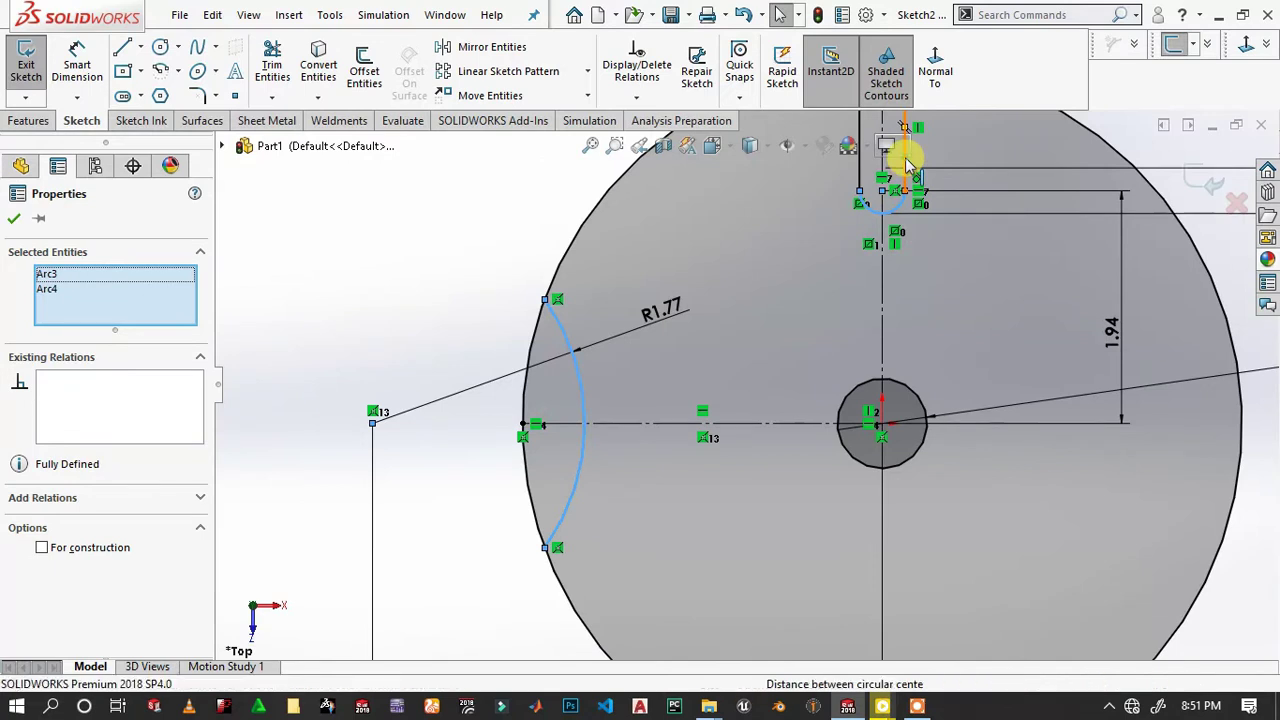
left_click(859, 175, "ctrl")
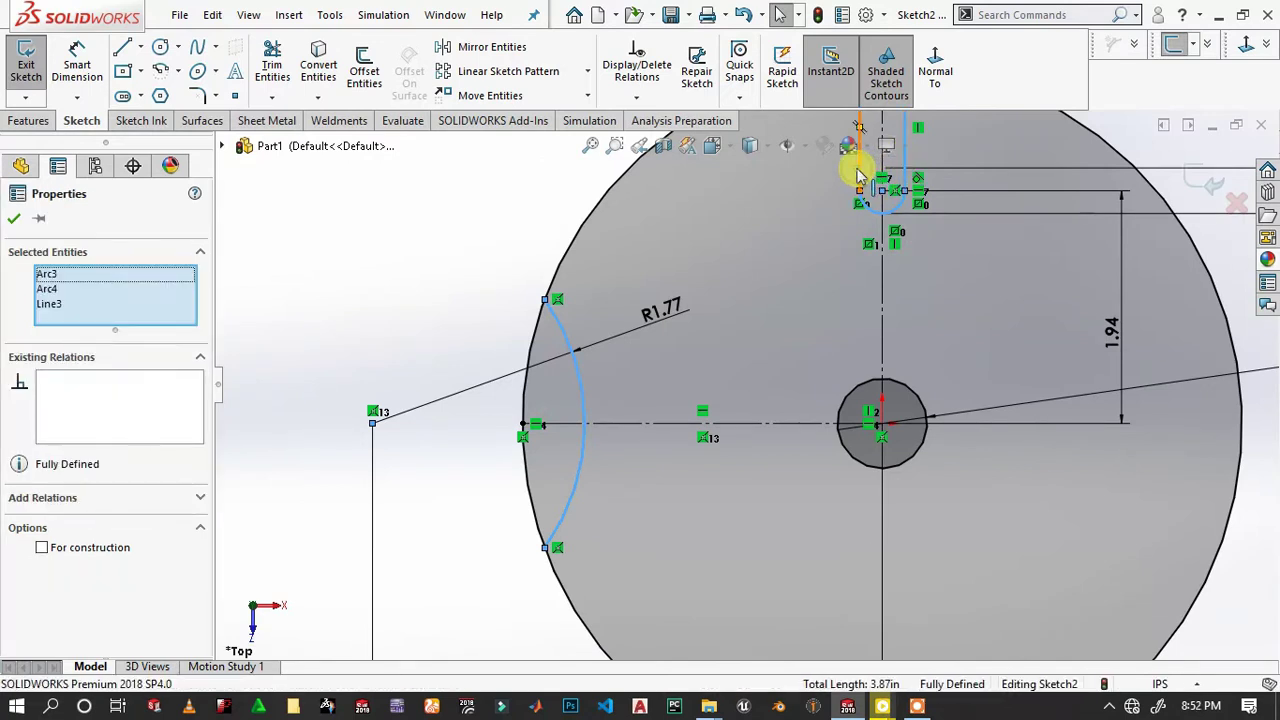
left_click(859, 172, "ctrl")
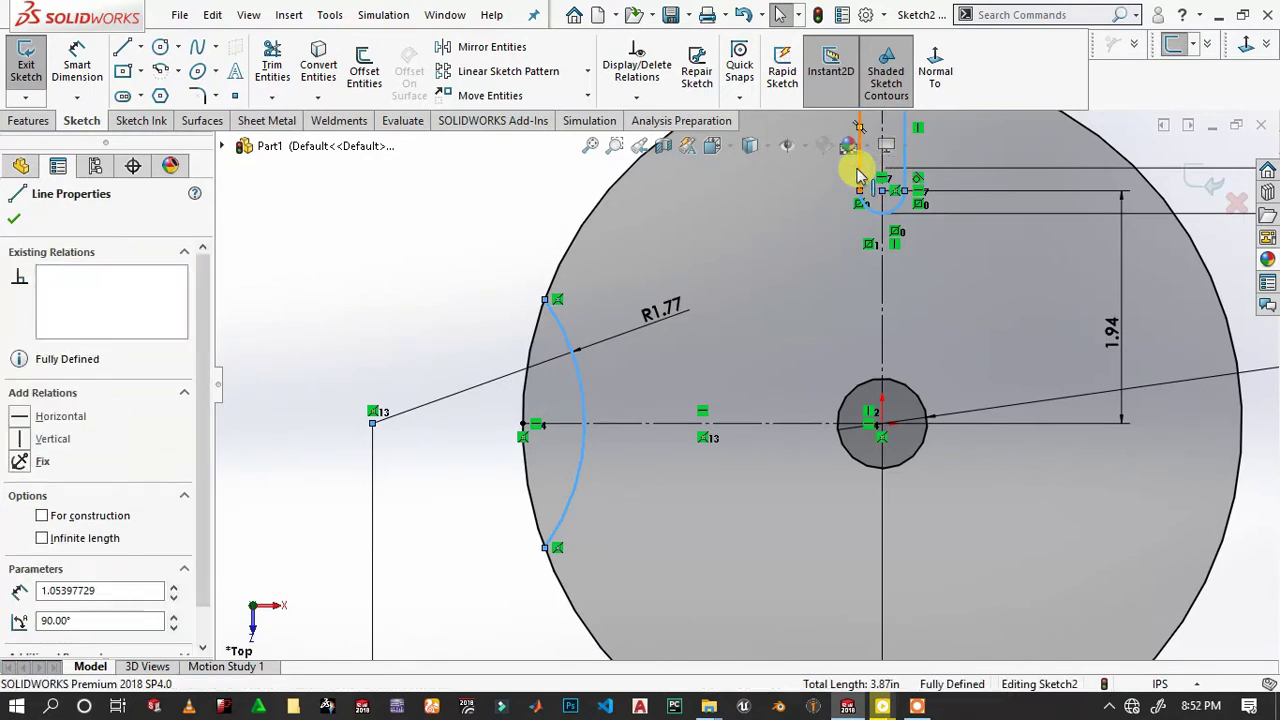
Circular-pattern the slot and curved cutout into 6 equally spaced instances around the disk centre.
left_click(591, 73)
left_click(497, 118)
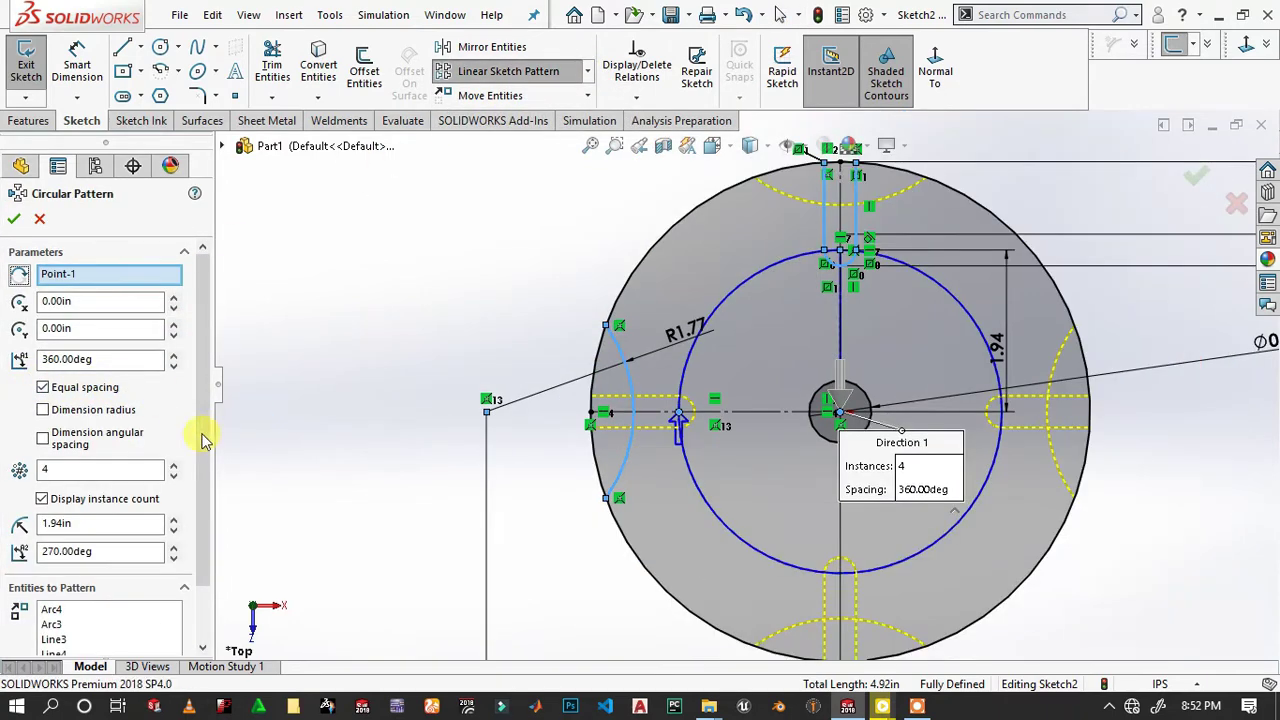
left_click(173, 466)
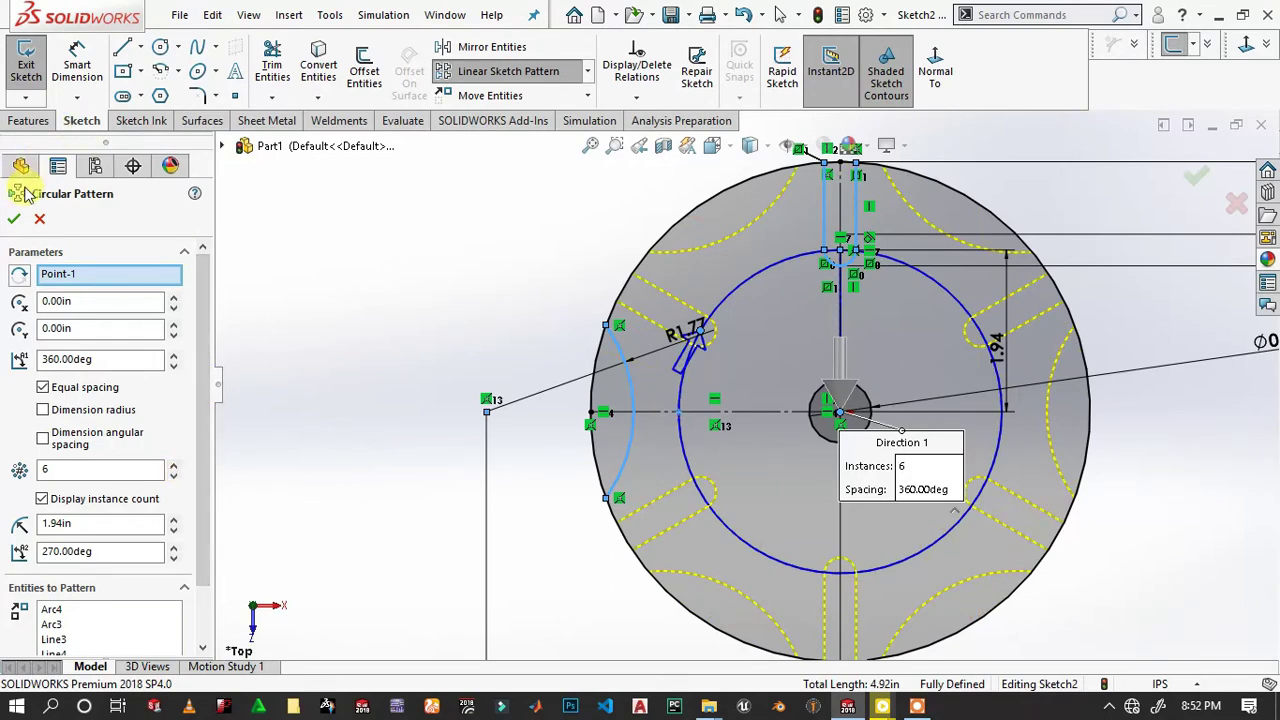
left_click(13, 219)
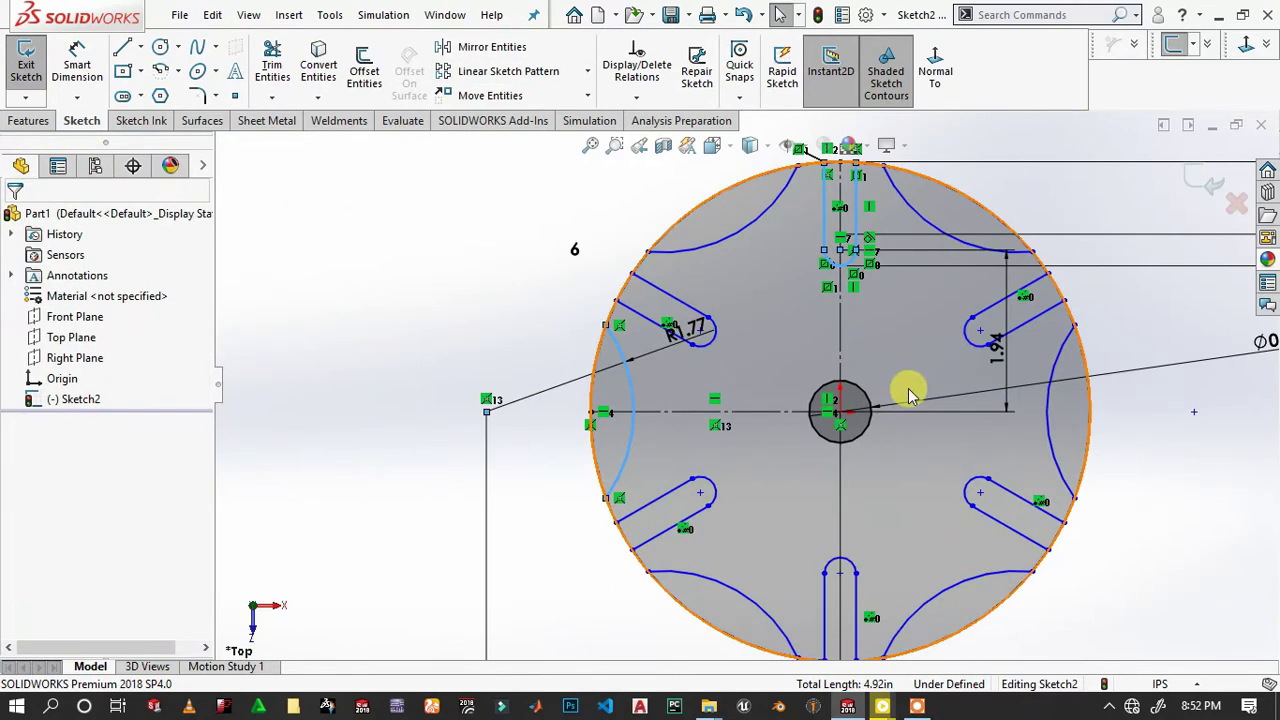
scroll(903, 386, "up", 2)
scroll(1122, 385, "up", 1)
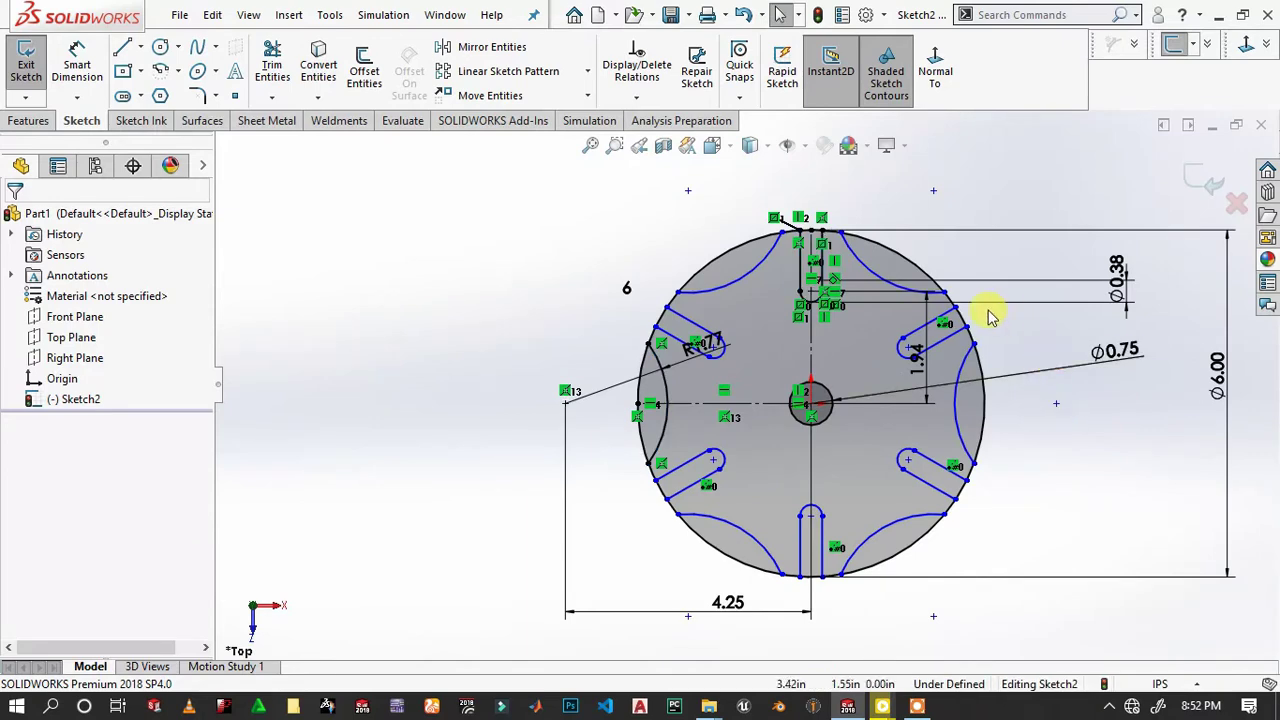
scroll(983, 322, "down", 3)
scroll(720, 320, "up", 2)
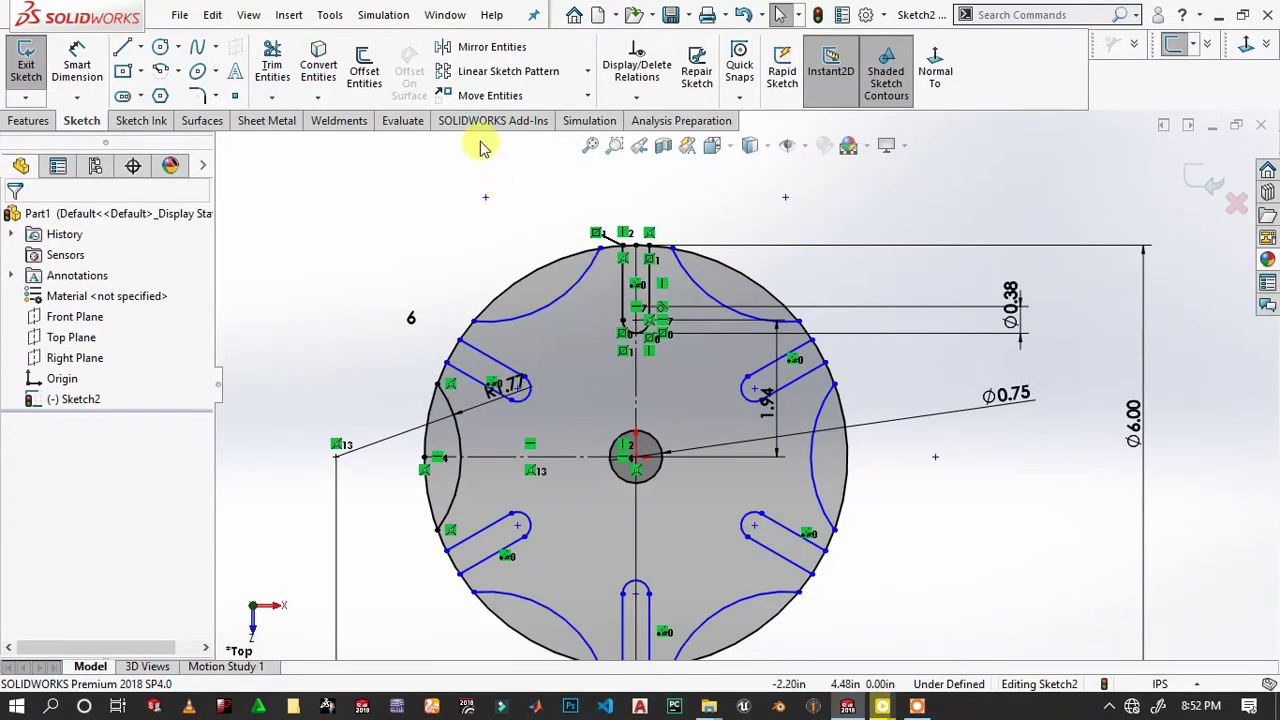
Power-trim the outer circle above the upper-left cutout and the left outer arc segments.
left_click(272, 68)
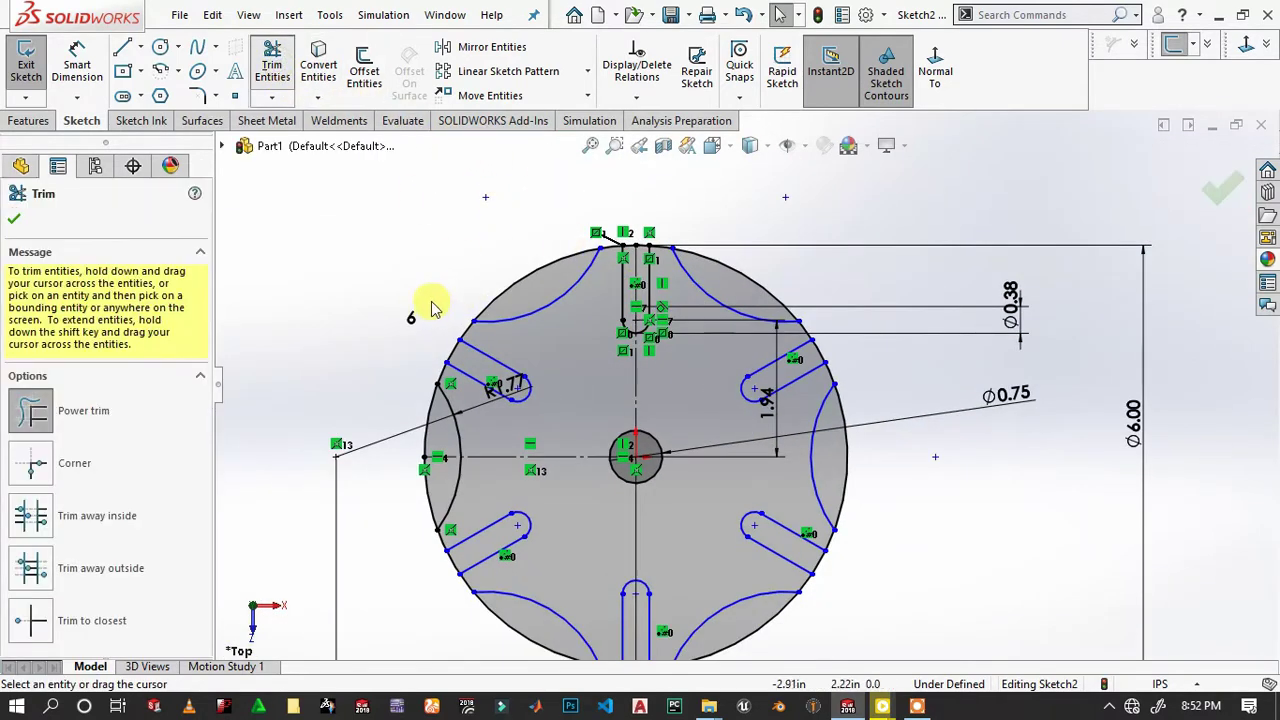
scroll(520, 330, "down", 3)
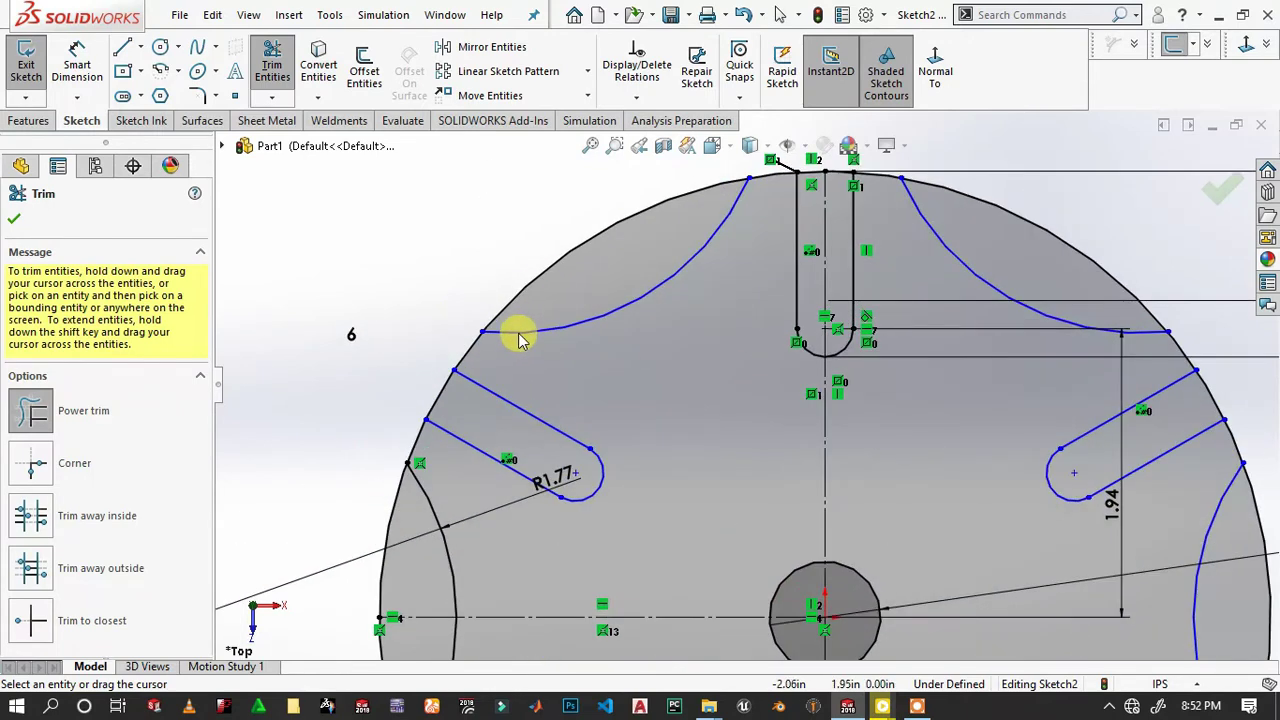
left_click_drag(545, 247, 586, 271)
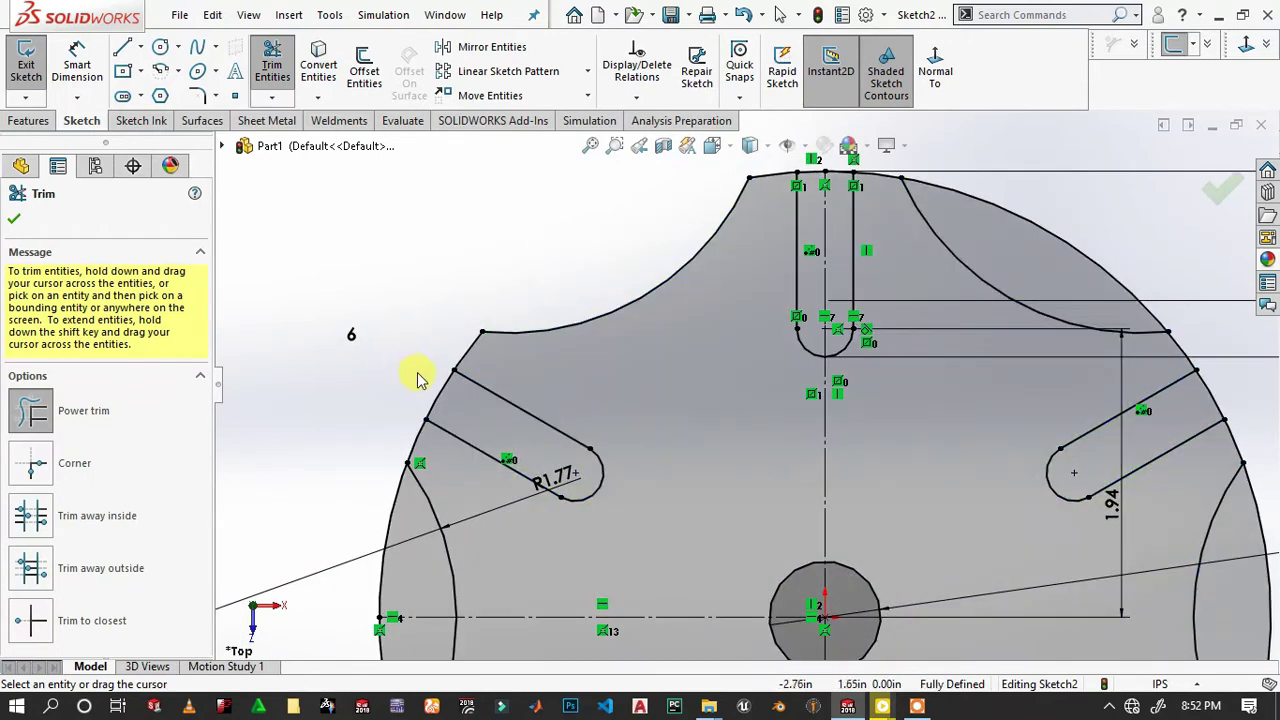
scroll(440, 384, "down", 2)
scroll(490, 398, "up", 6)
scroll(783, 512, "down", 3)
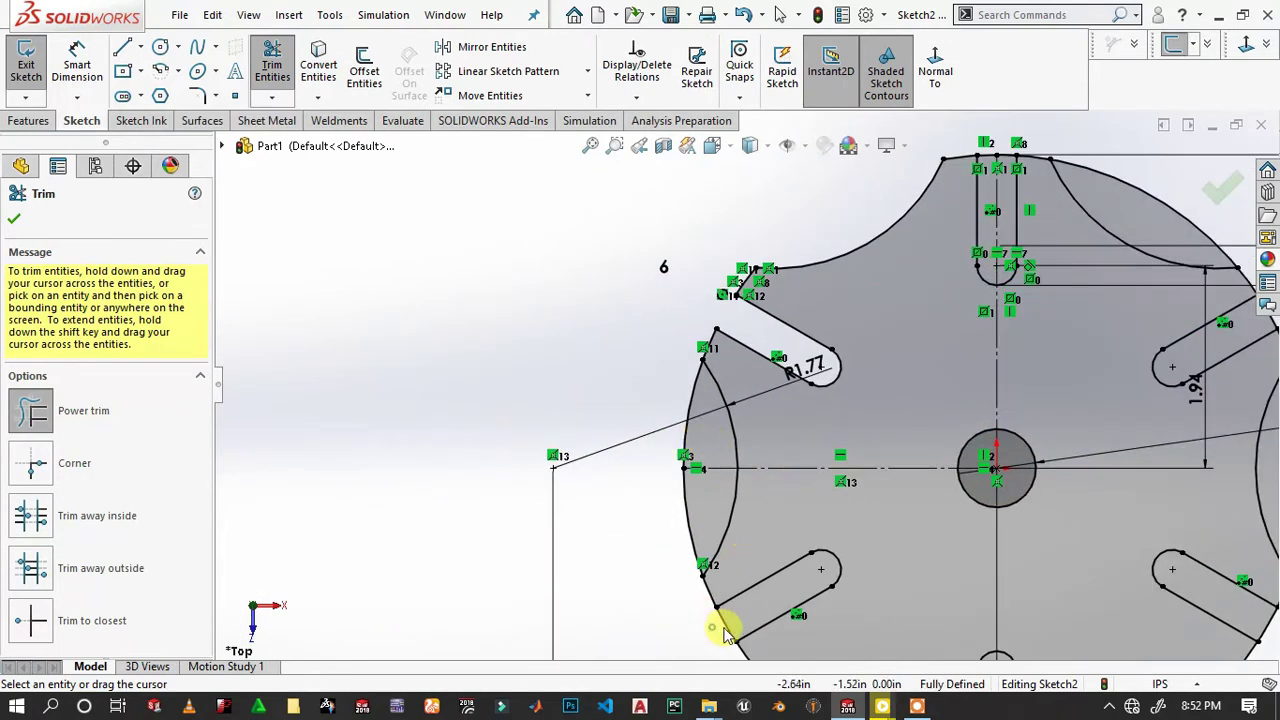
left_click_drag(724, 632, 672, 482)
scroll(720, 420, "up", 3)
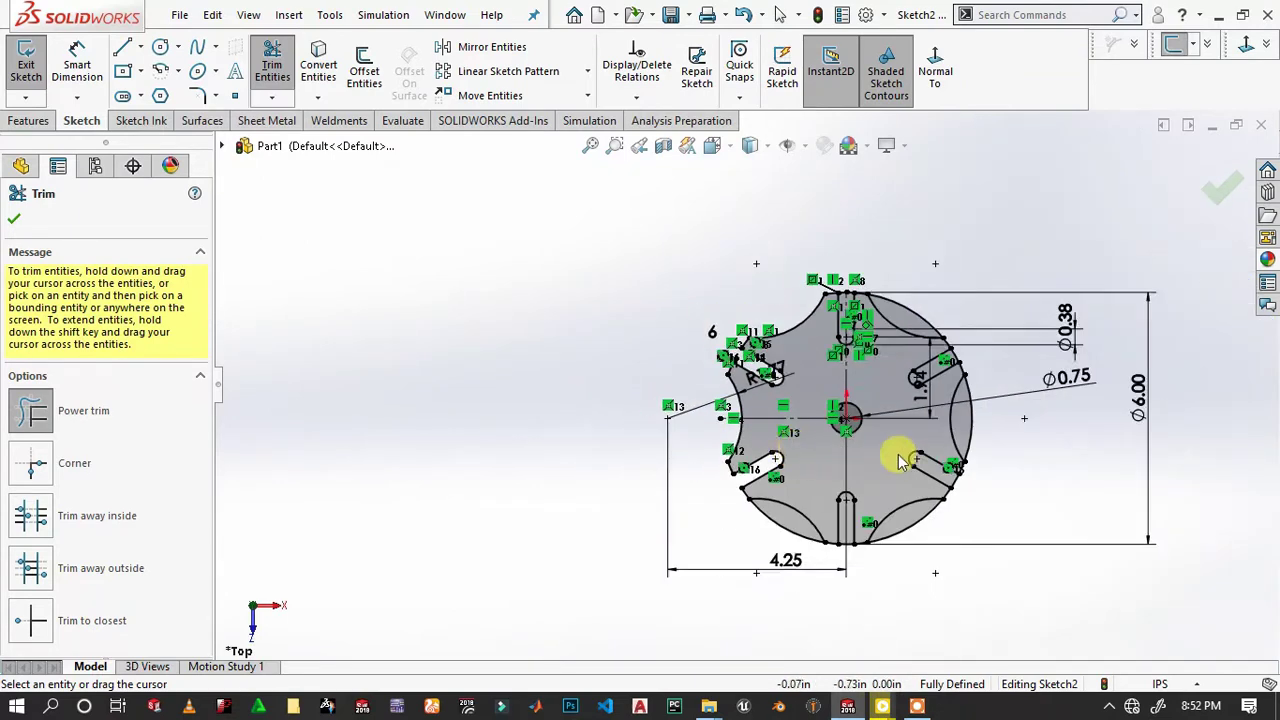
scroll(894, 451, "down", 3)
left_click_drag(823, 597, 814, 586)
Trim the right bulging arc and the top arc between slot lines, completing the lobed outline.
scroll(651, 614, "down", 1)
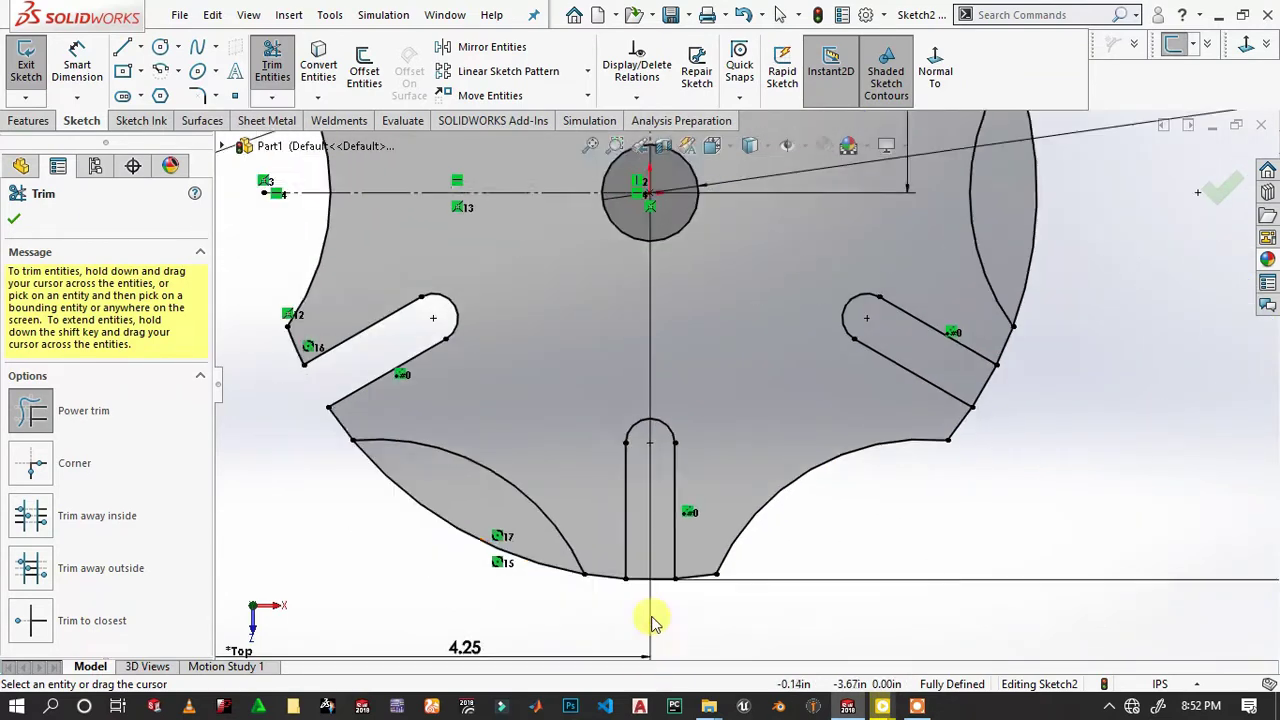
scroll(744, 405, "down", 2)
scroll(714, 266, "up", 1)
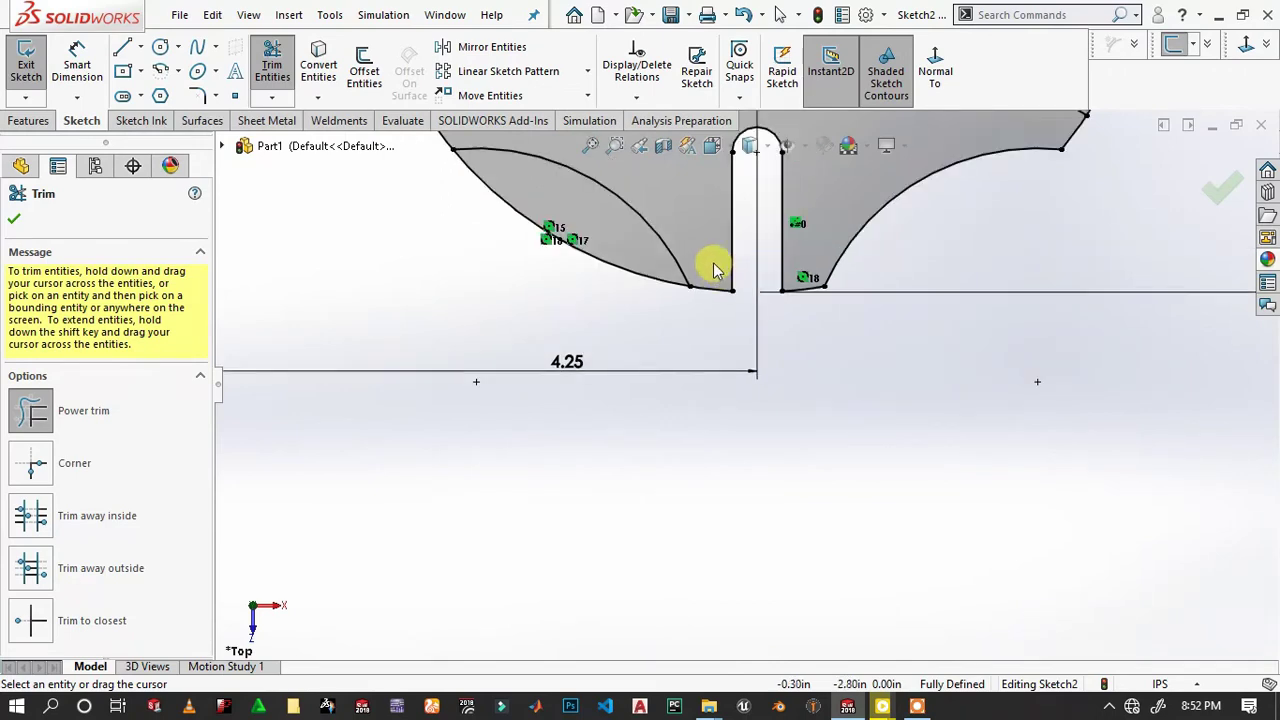
scroll(660, 350, "up", 2)
scroll(846, 263, "up", 2)
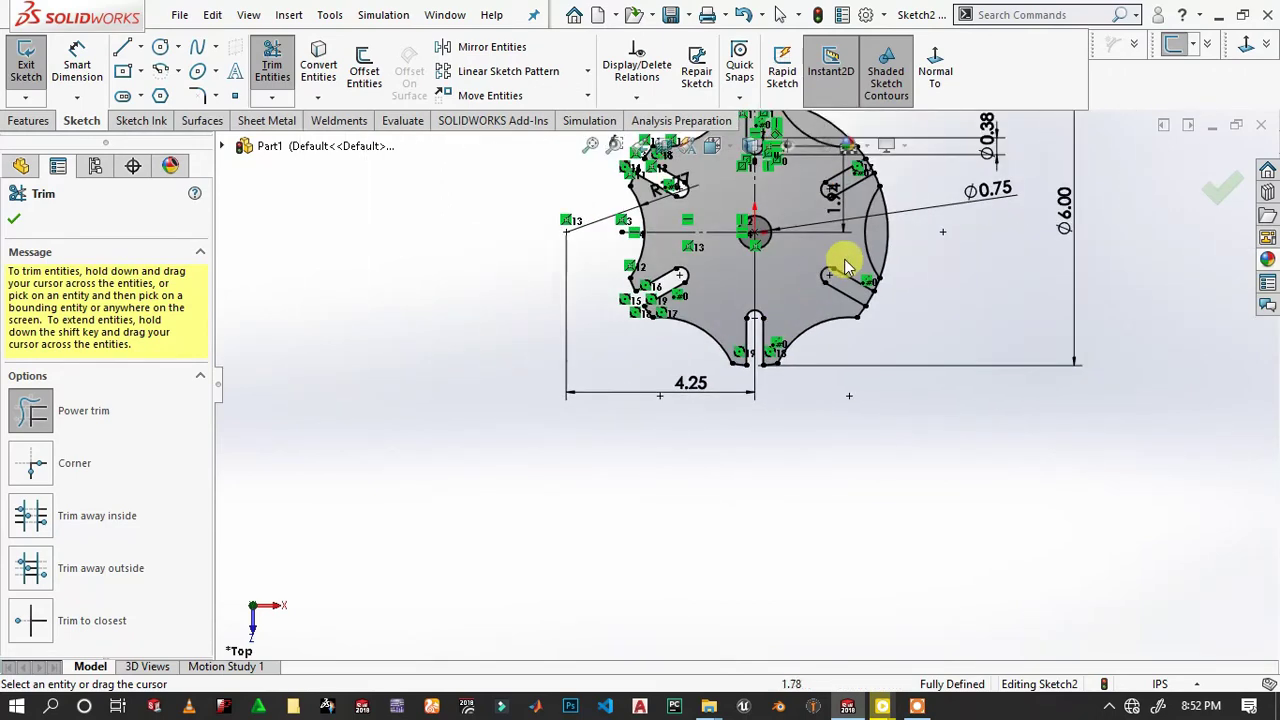
scroll(774, 317, "down", 1)
scroll(752, 508, "down", 1)
mouse_move(723, 486)
left_mouse_down()
mouse_move(737, 371)
mouse_move(634, 286)
mouse_move(563, 320)
left_mouse_up()
scroll(737, 371, "up", 3)
scroll(758, 275, "up", 1)
scroll(758, 275, "down", 3)
scroll(565, 312, "up", 3)
scroll(568, 312, "down", 3)
scroll(603, 337, "down", 2)
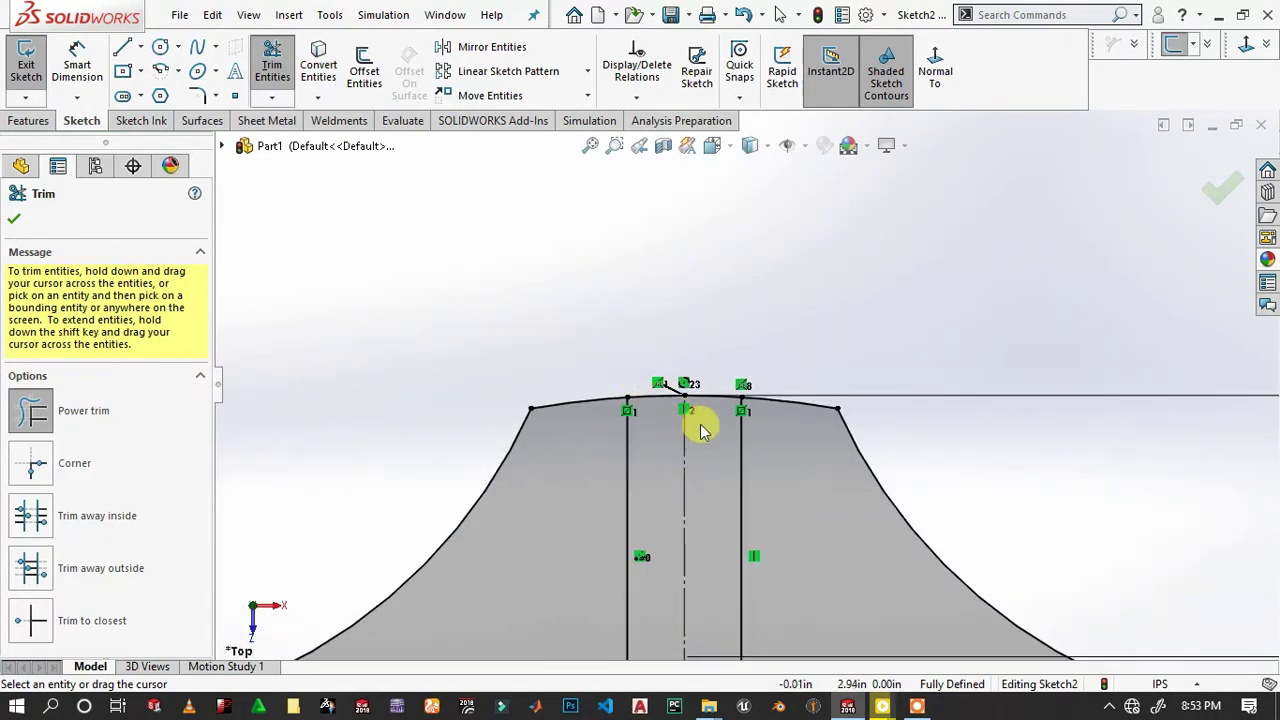
scroll(688, 420, "down", 1)
left_click_drag(752, 399, 697, 351)
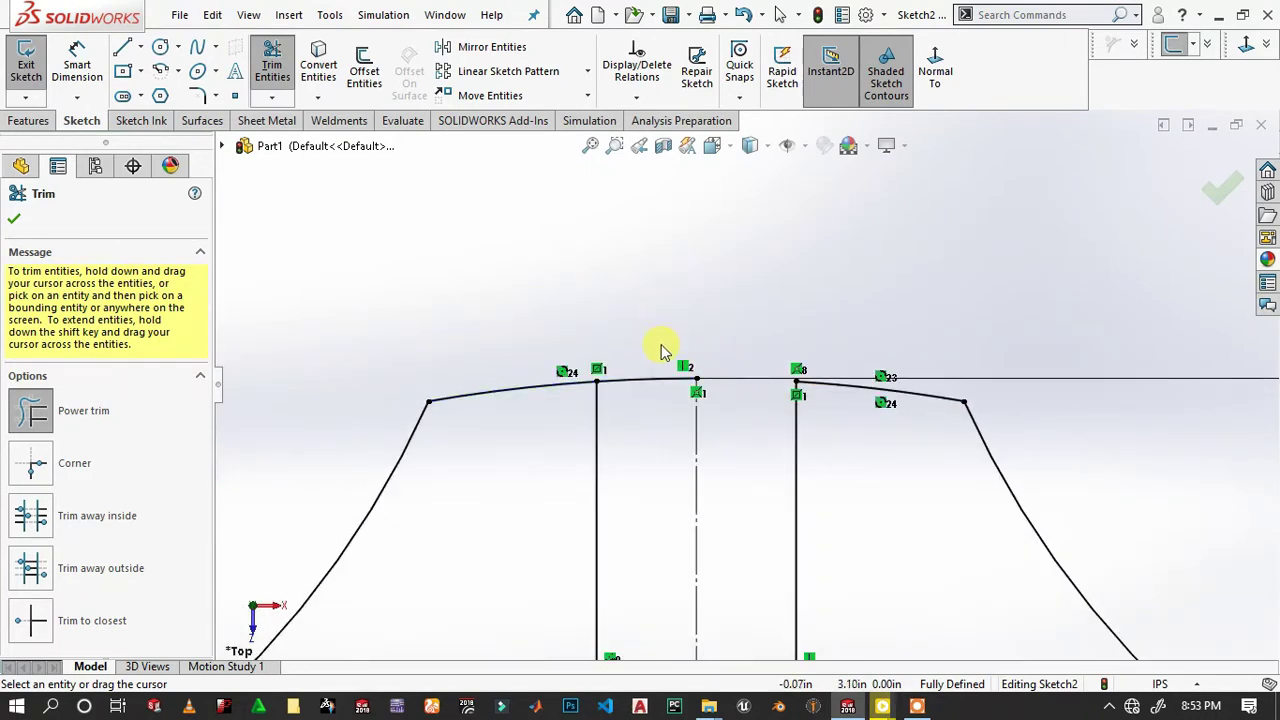
scroll(700, 394, "up", 1)
scroll(766, 463, "up", 2)
scroll(771, 443, "up", 1)
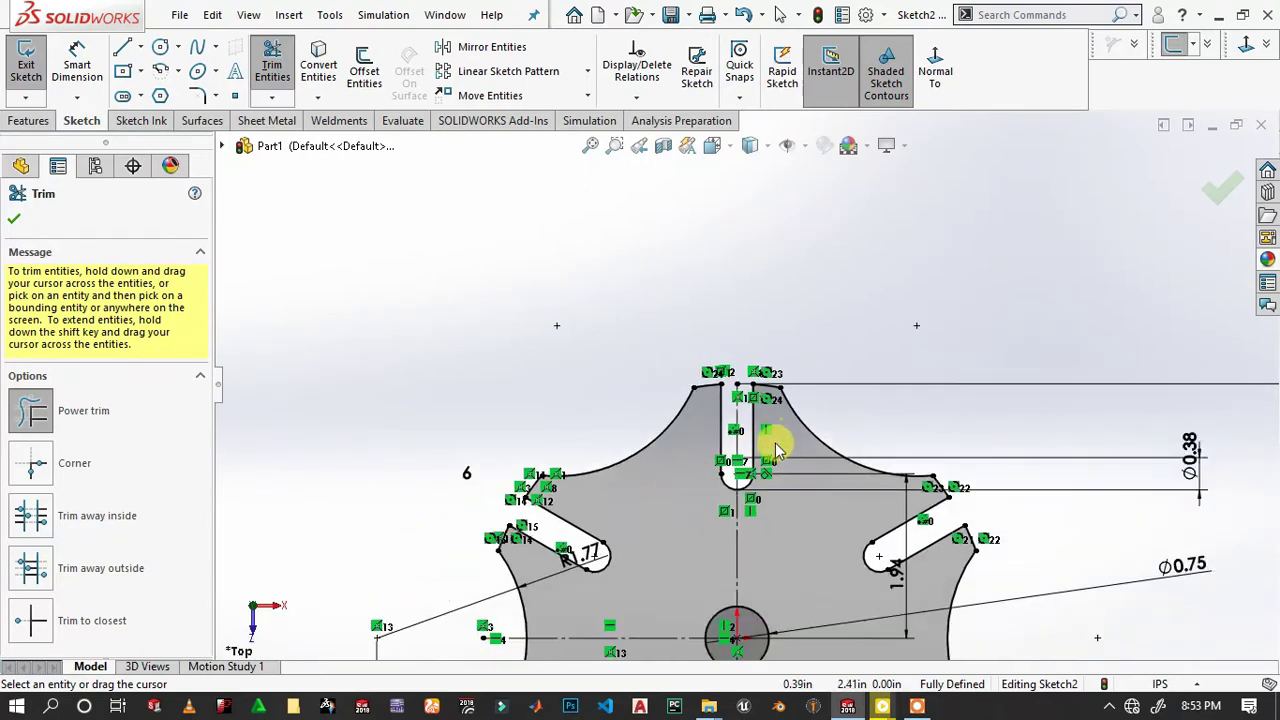
scroll(778, 462, "up", 1)
scroll(778, 462, "down", 2)
scroll(768, 485, "down", 1)
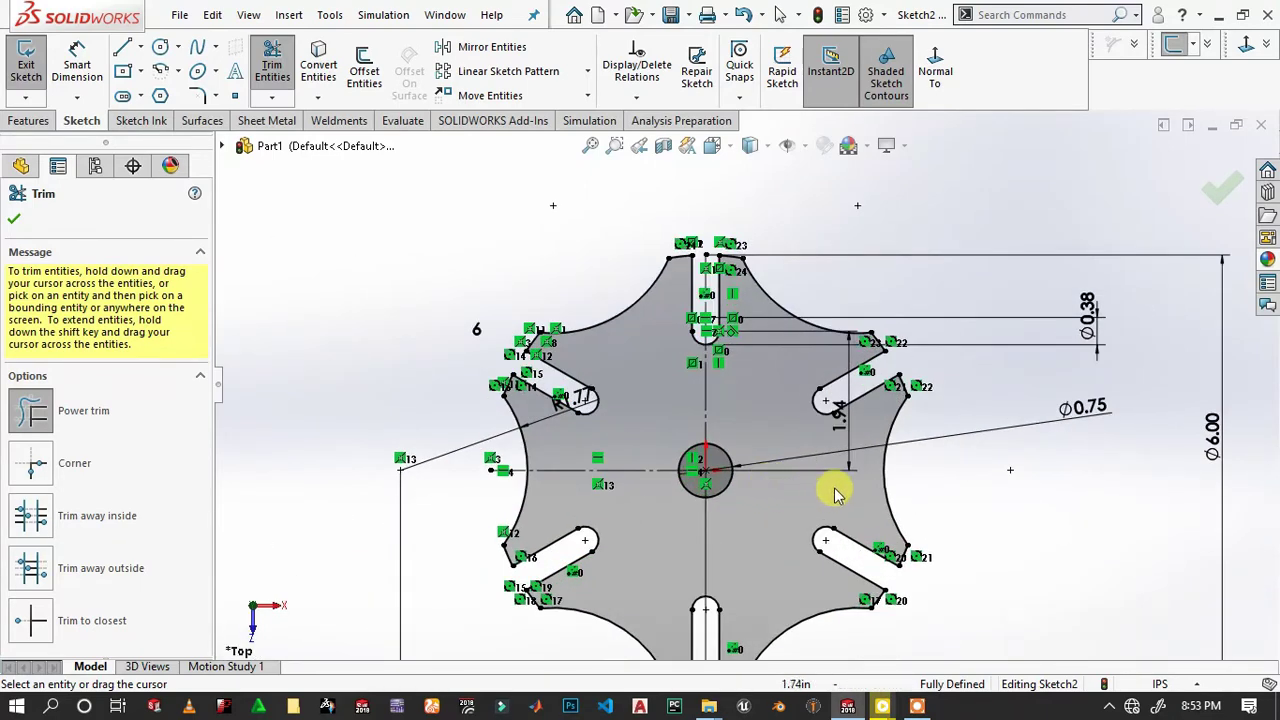
left_click(28, 224)
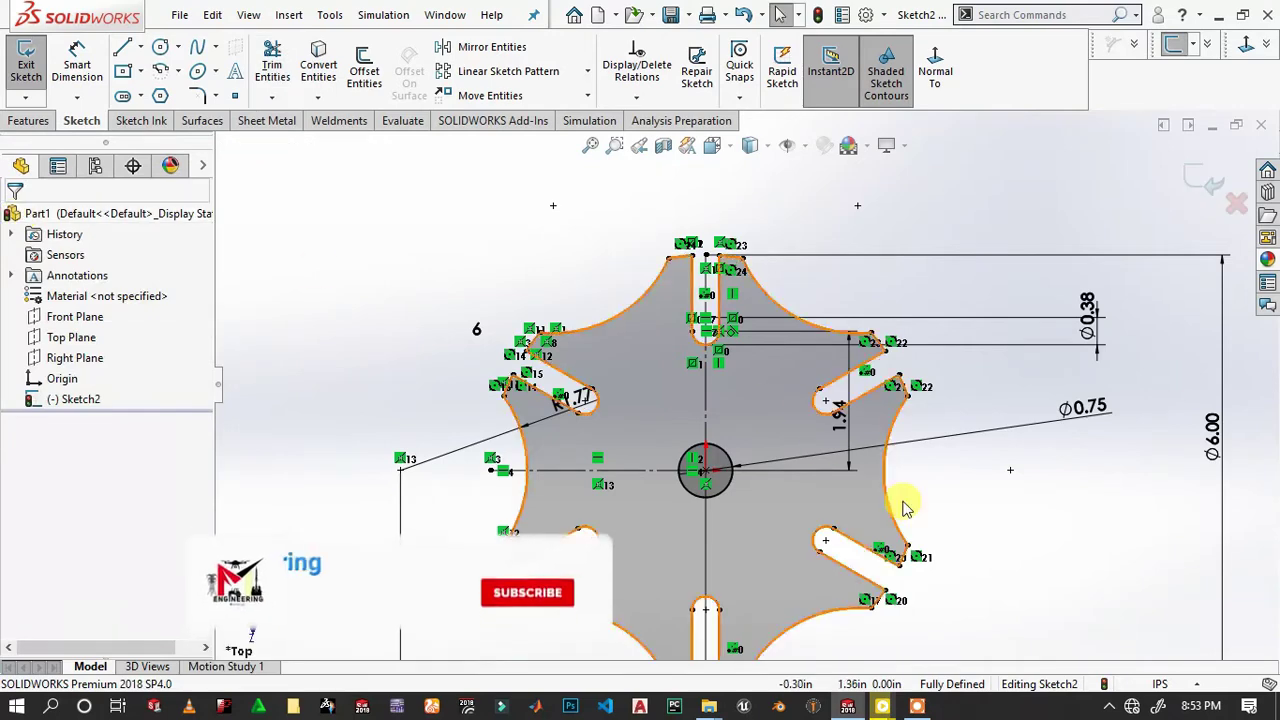
Extrude the six-lobed sketch to a 0.30 in Blind depth as Boss-Extrude1.
scroll(903, 506, "up", 1)
scroll(885, 490, "down", 1)
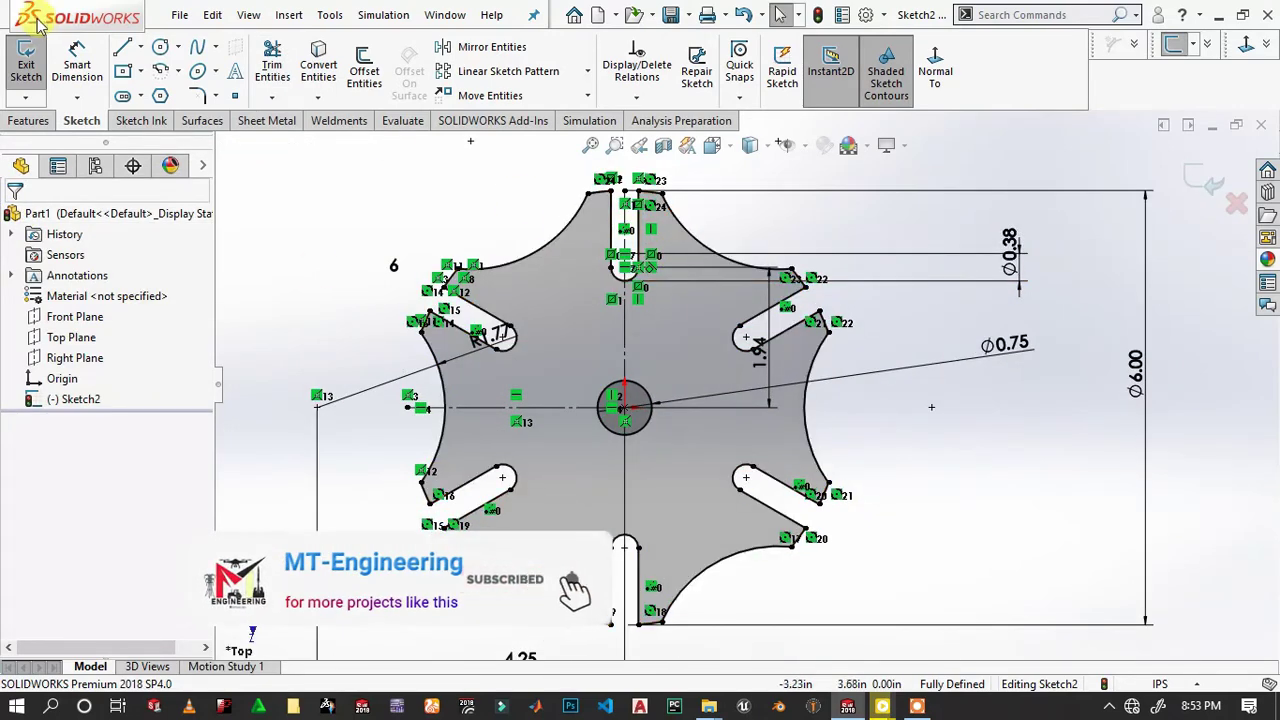
left_click(18, 120)
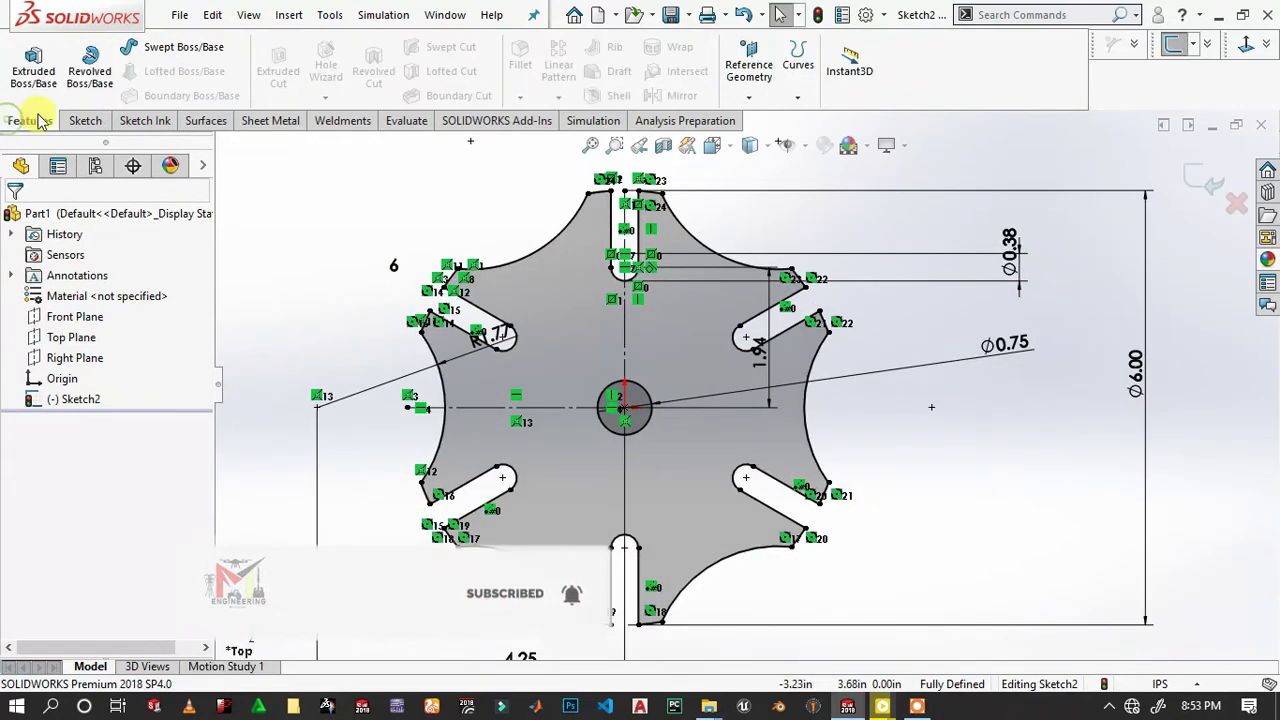
left_click(36, 62)
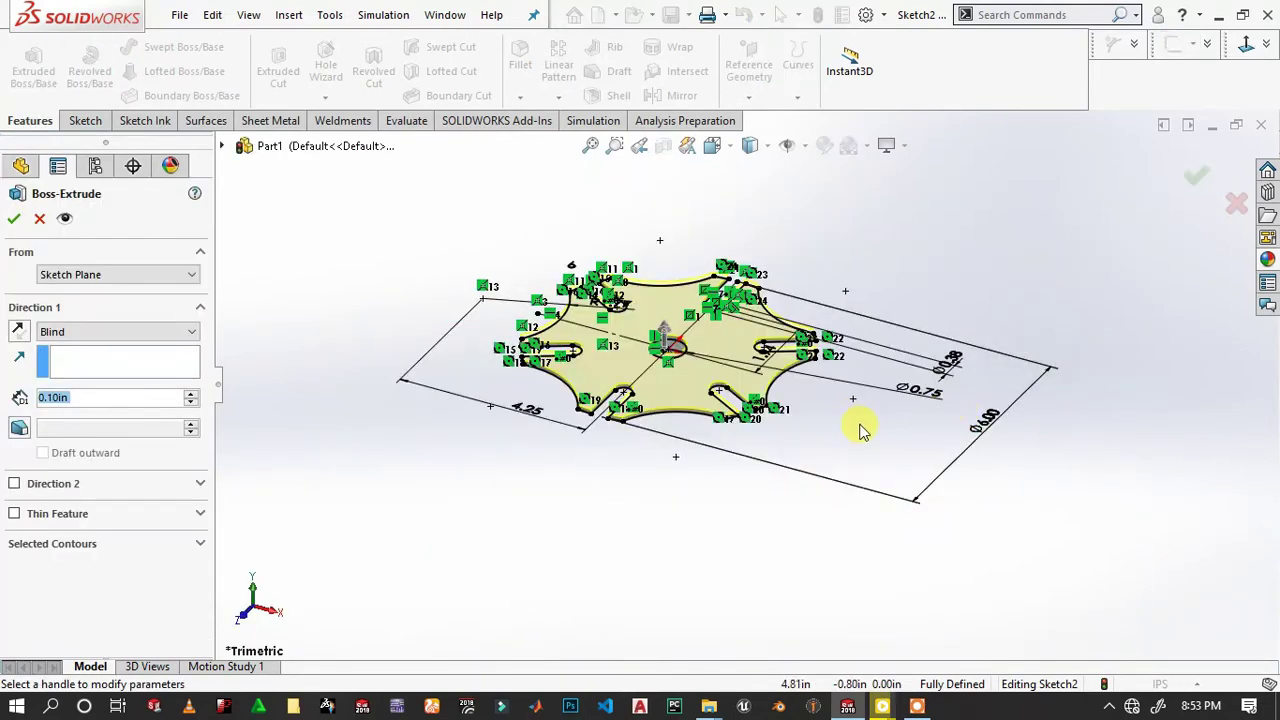
type("0.3")
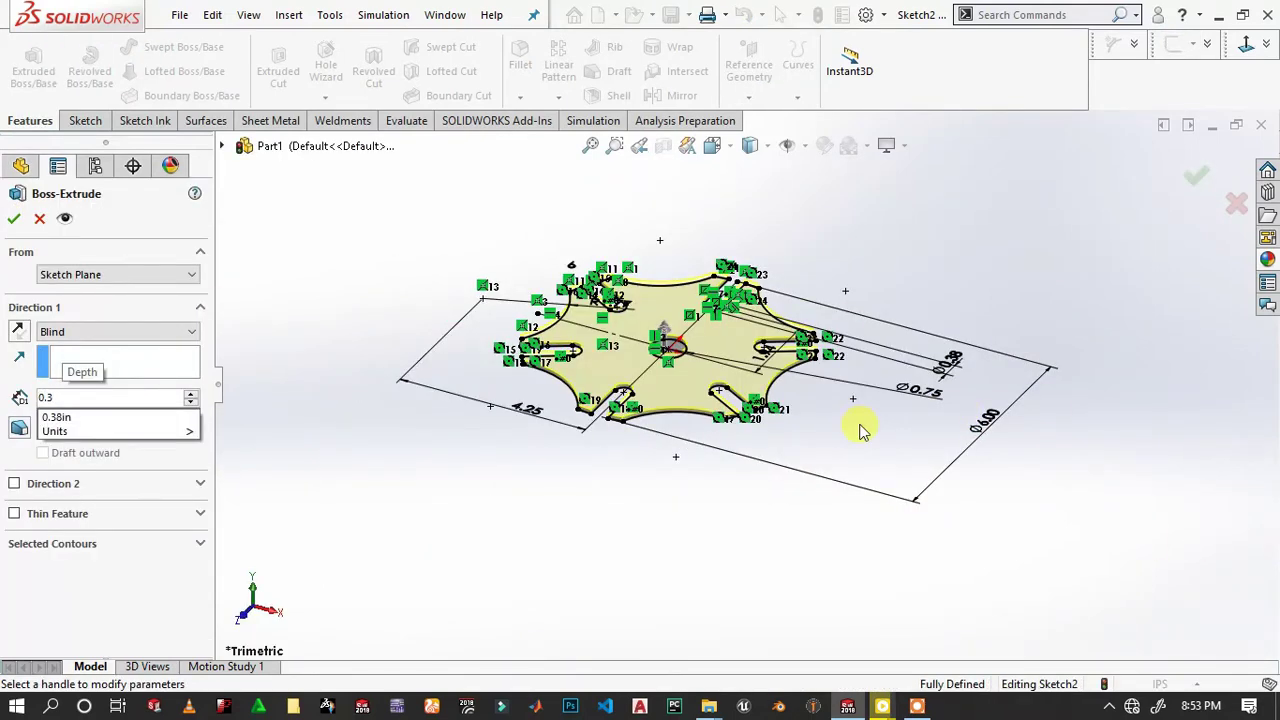
key("Return")
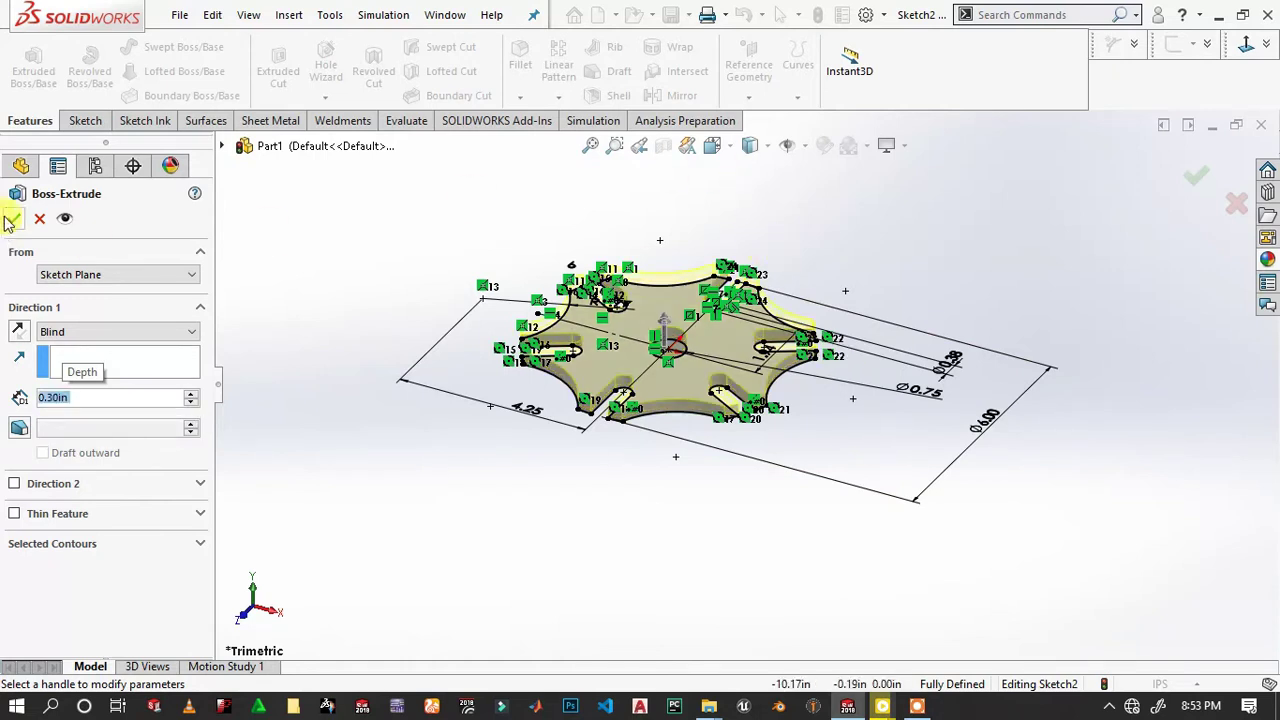
left_click(13, 218)
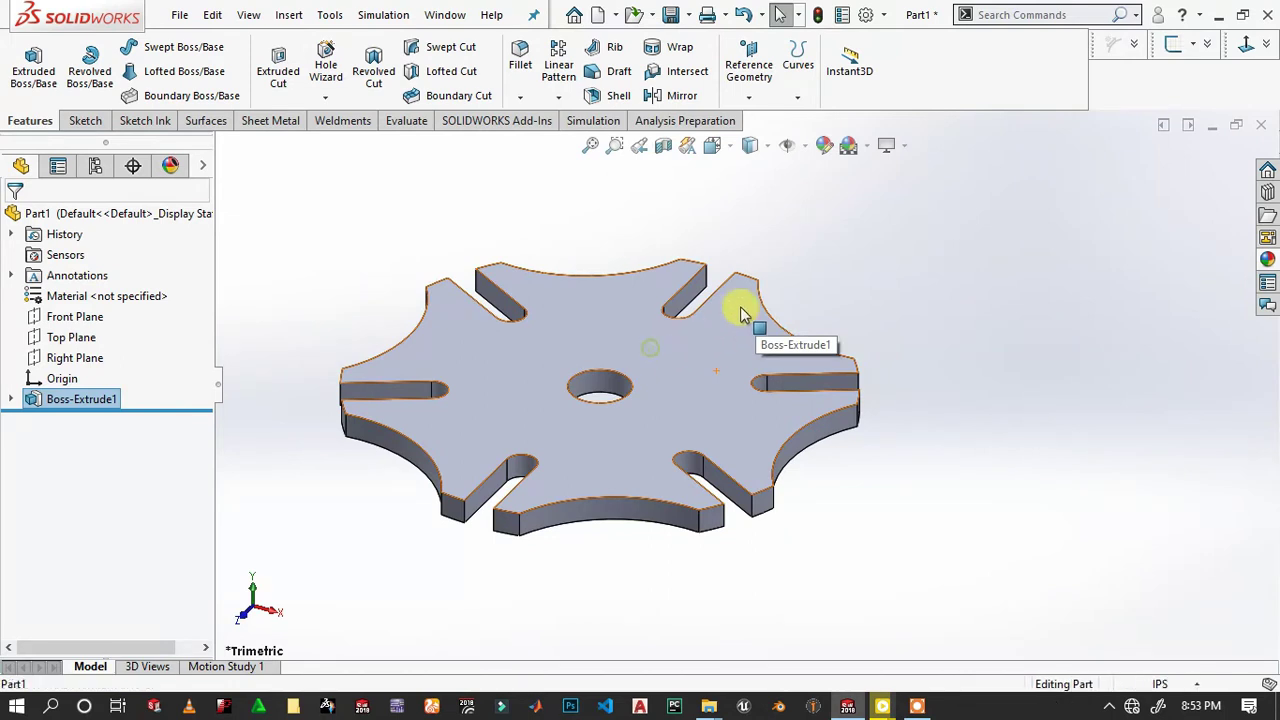
Colour the whole Geneva wheel part blue.
left_click(745, 305)
left_click(846, 264)
left_click(872, 363)
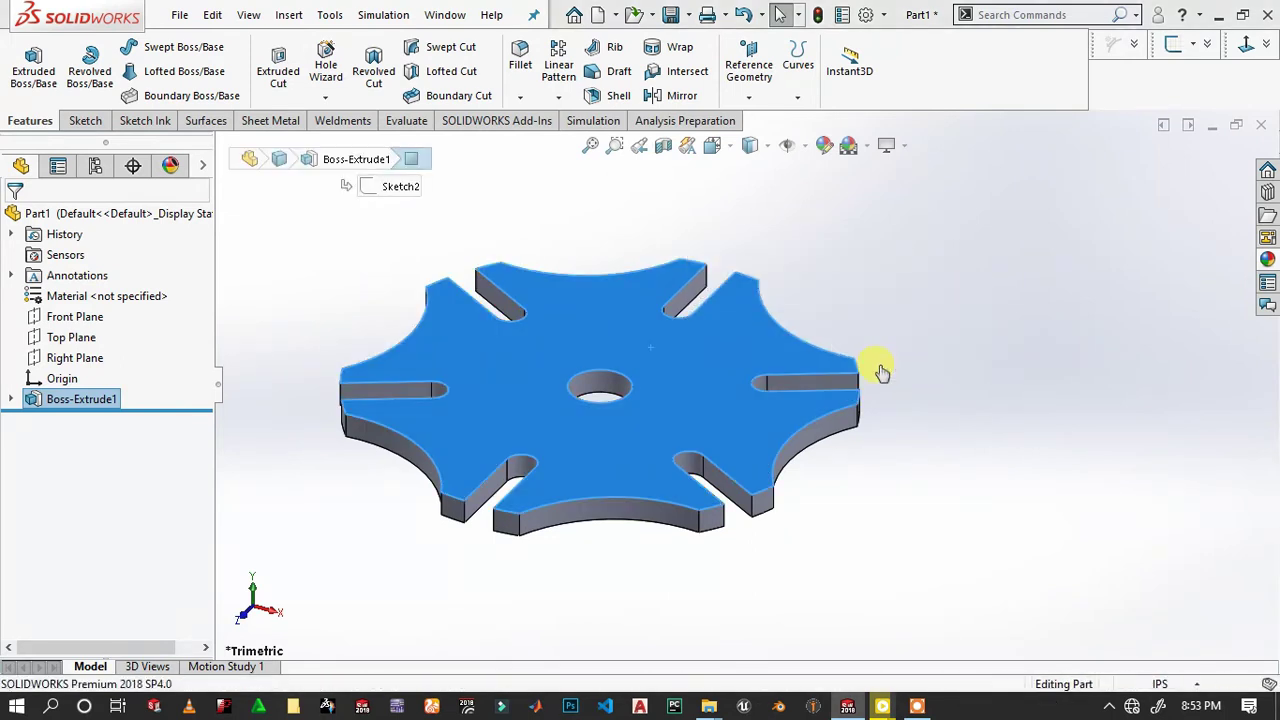
left_click(788, 350)
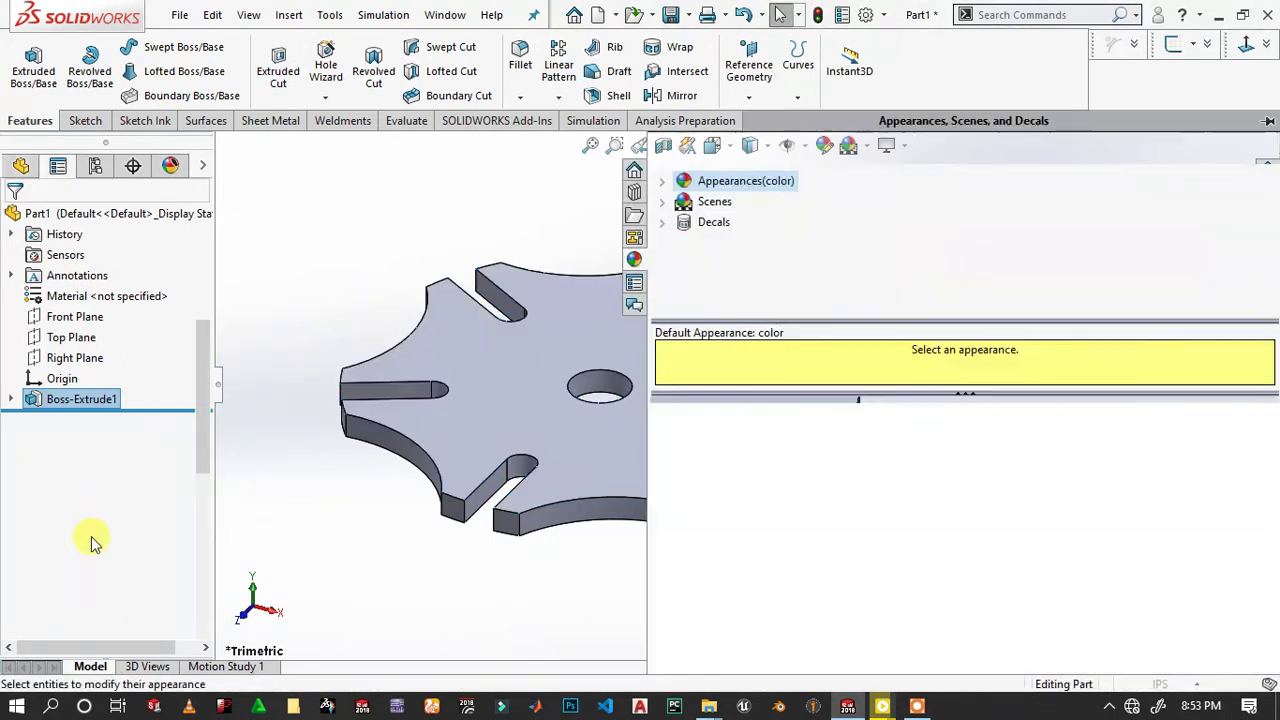
left_click(122, 604)
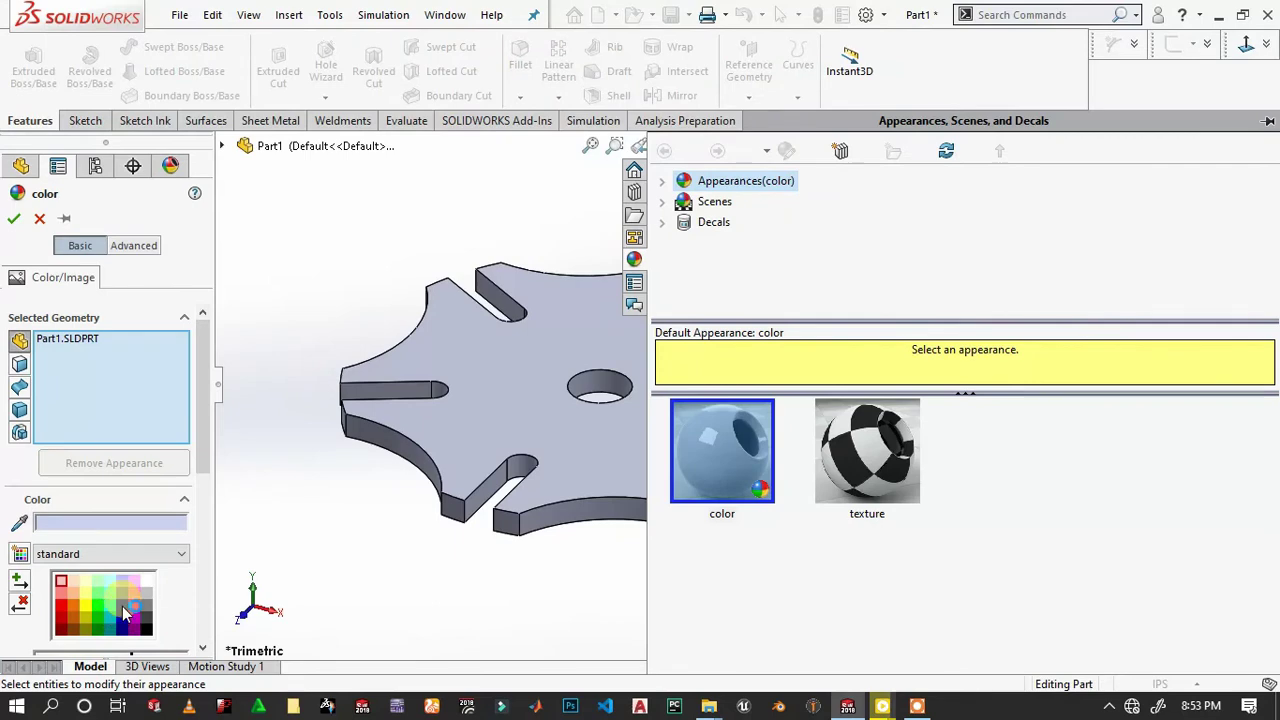
left_click(12, 219)
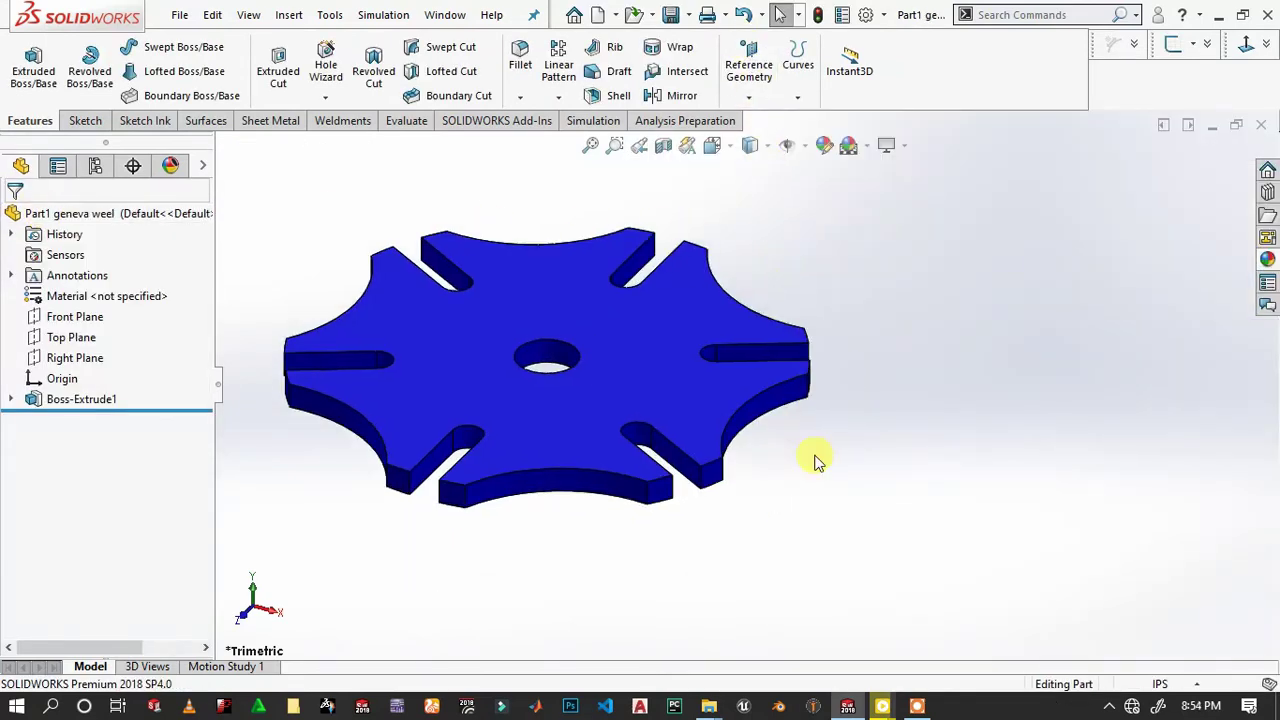
Enable PhotoView 360, run a live render preview, and create a new part document.
left_click(460, 123)
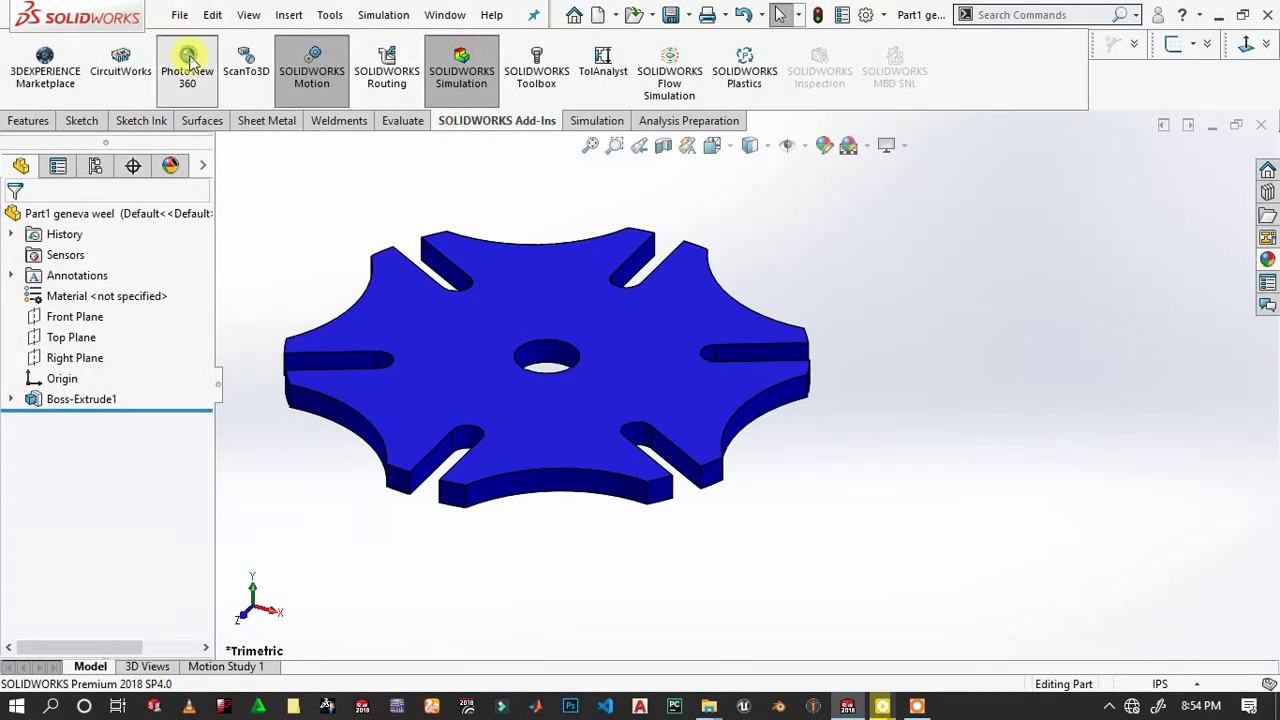
left_click(184, 55)
left_click(472, 120)
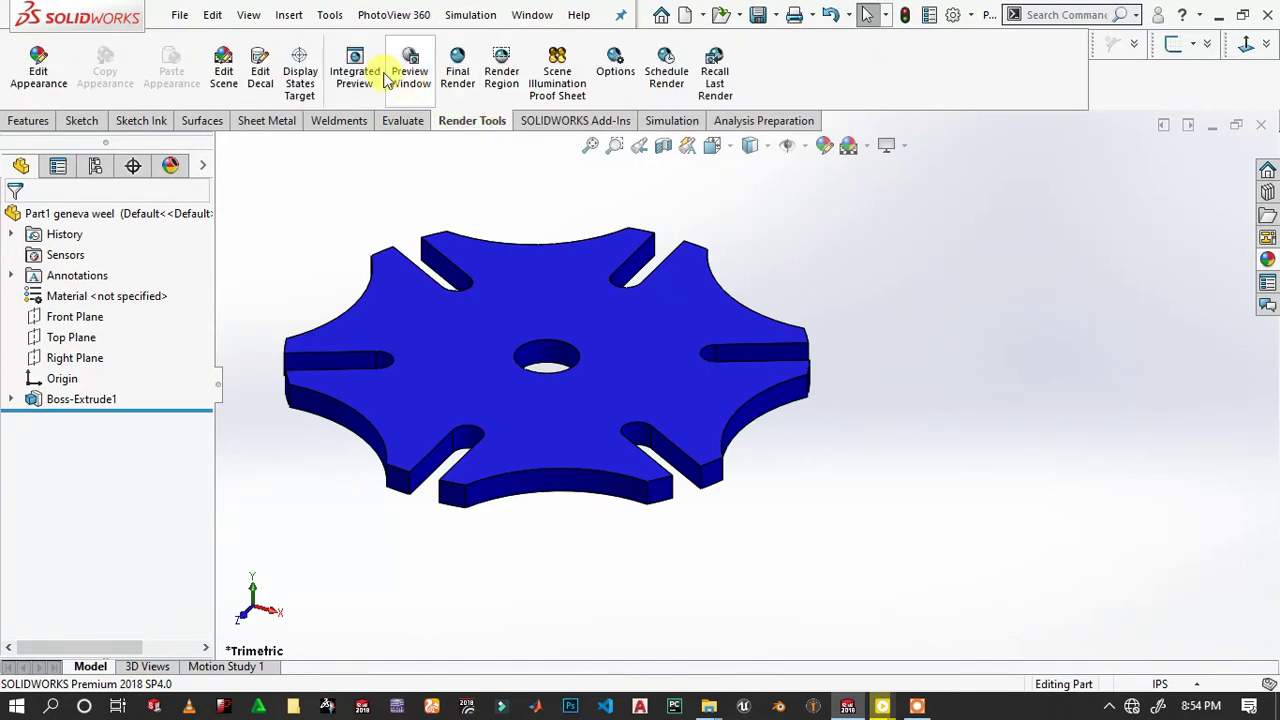
left_click(354, 56)
left_click(548, 389)
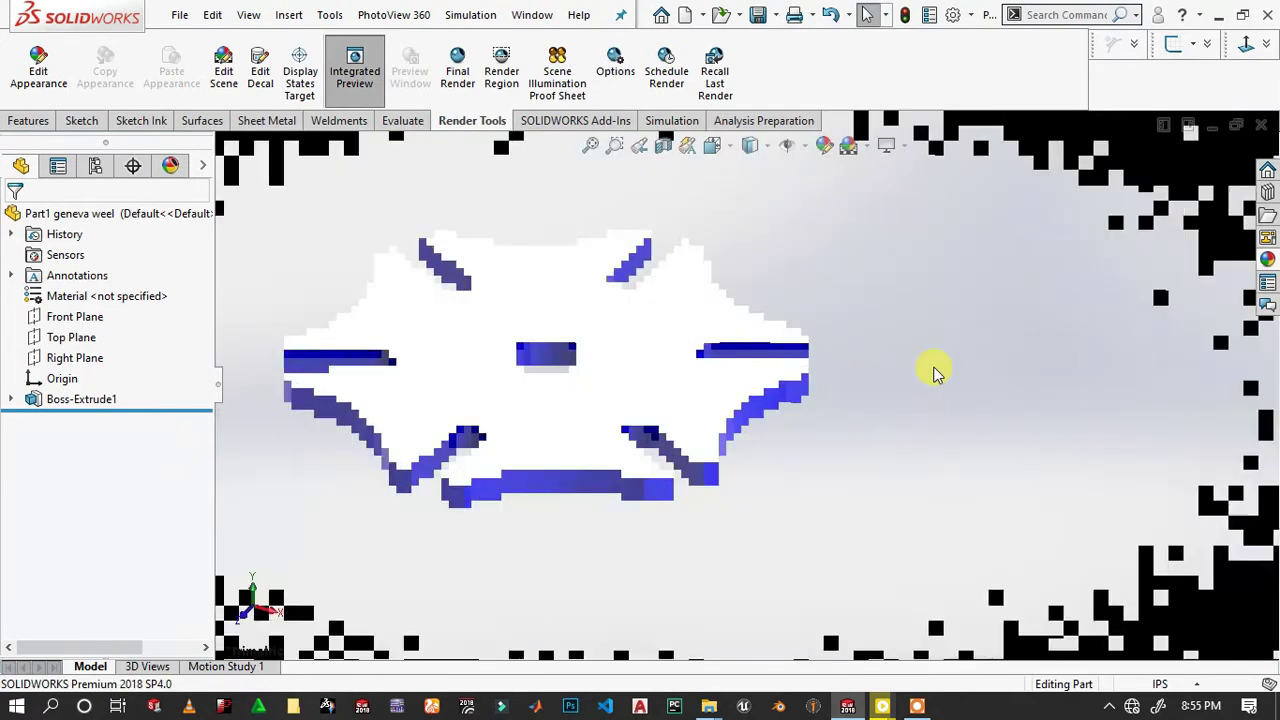
scroll(550, 355, "down", 1)
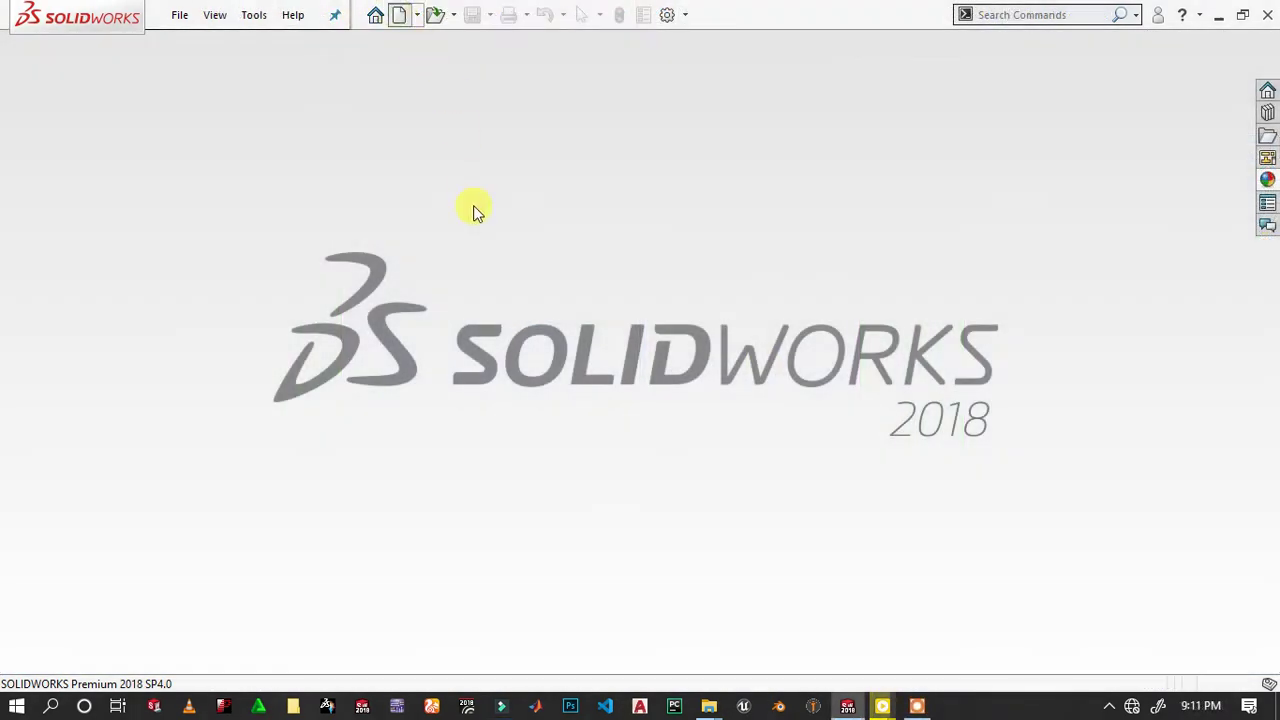
left_click(811, 568)
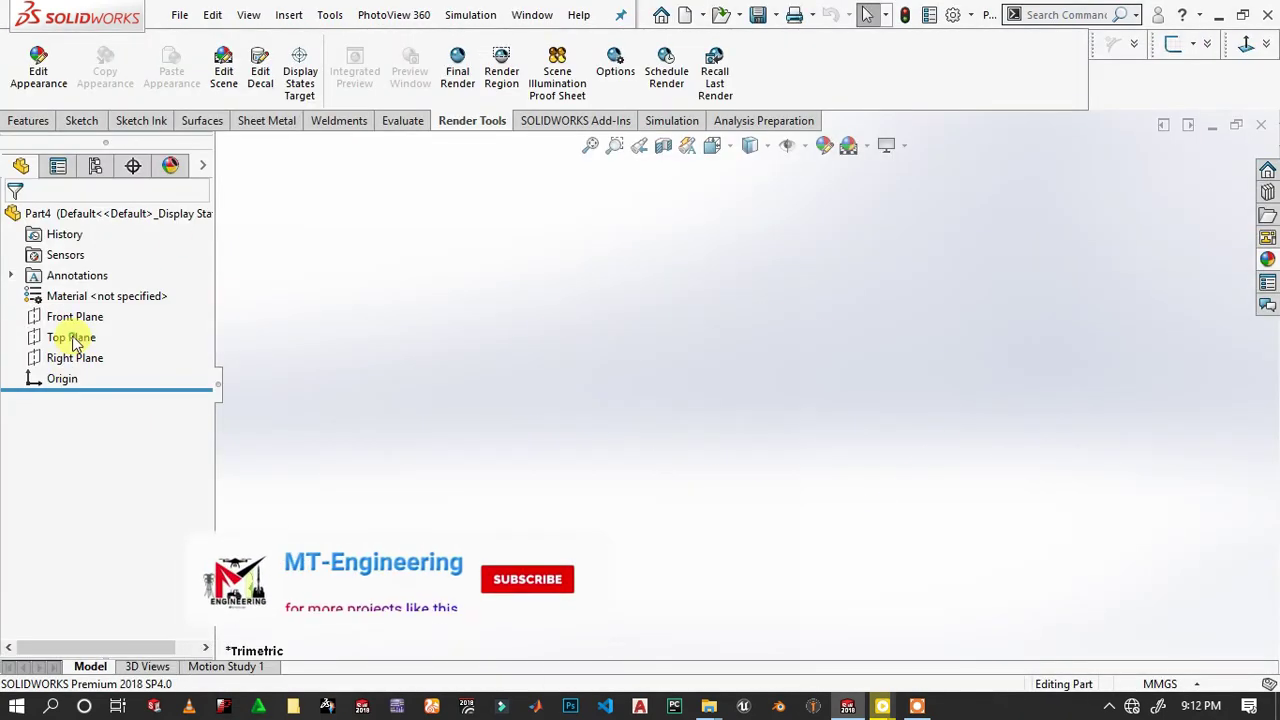
Start a Top Plane sketch and draw a circle centred on the origin.
left_click(55, 337)
left_click(83, 312)
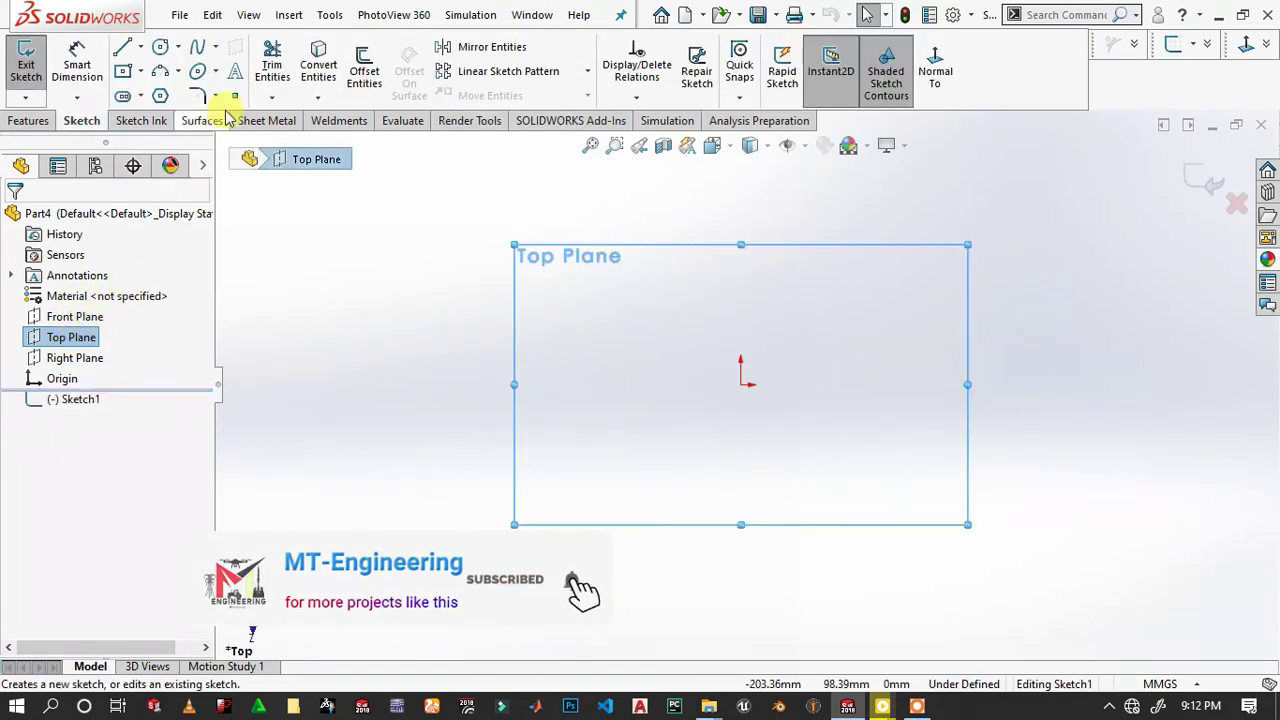
left_click(160, 47)
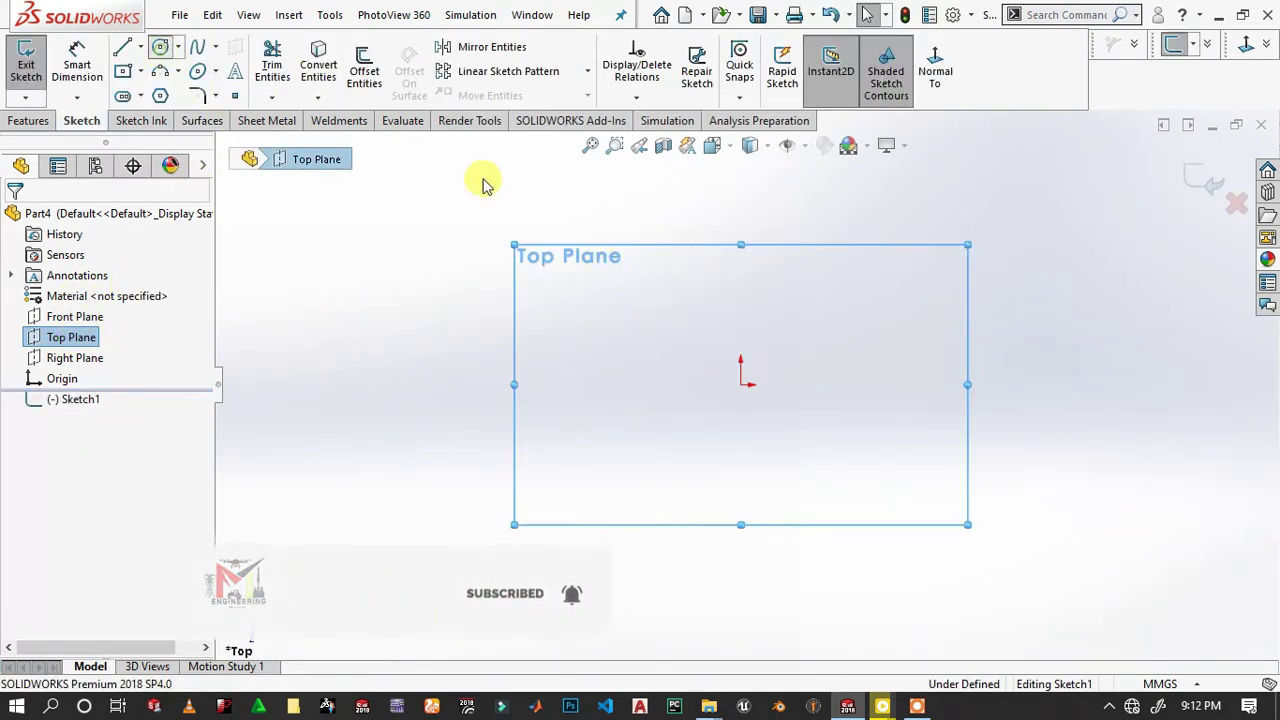
left_click(741, 385)
left_click(815, 318)
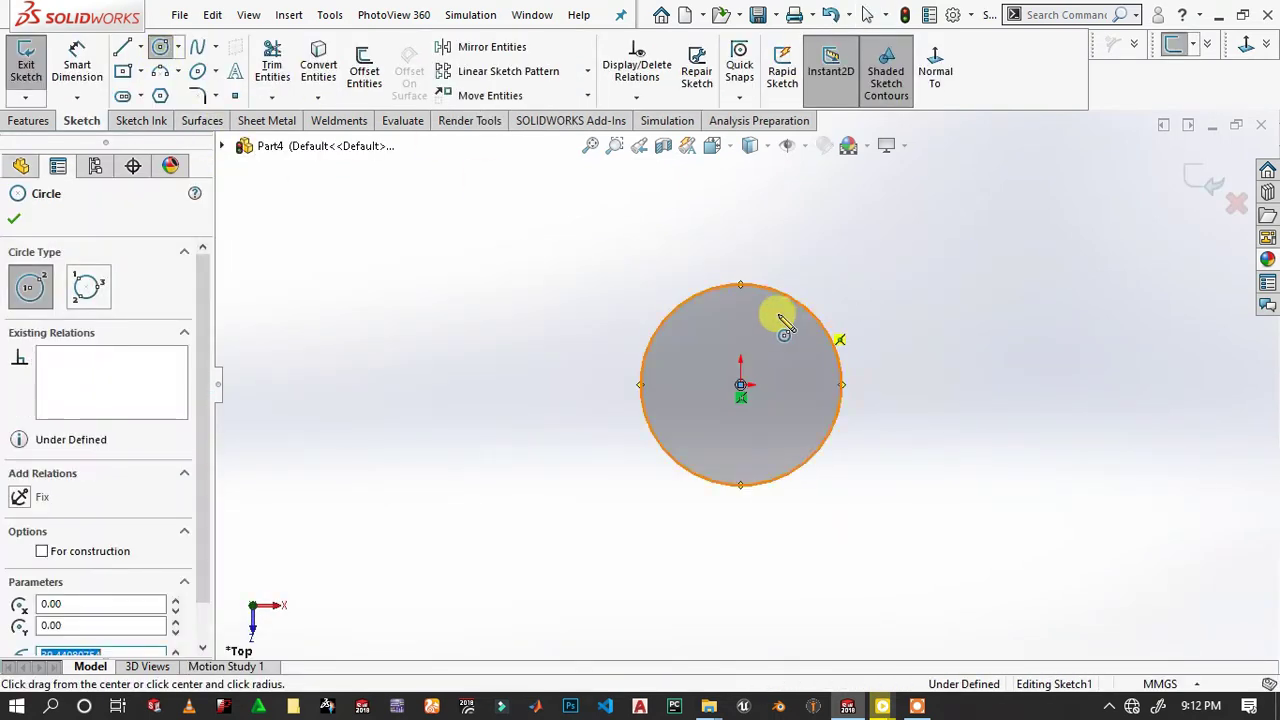
Dimension the circle's diameter to 0.75 in (19.05 mm).
left_click(77, 65)
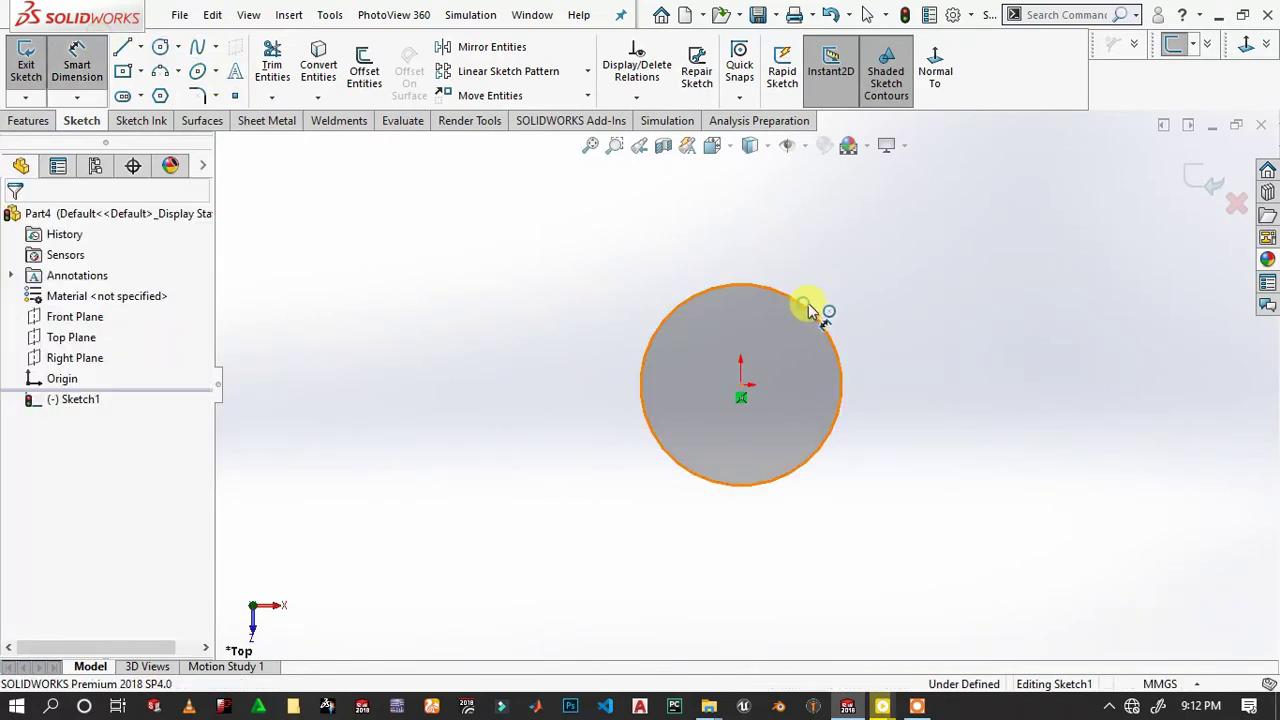
left_click(810, 310)
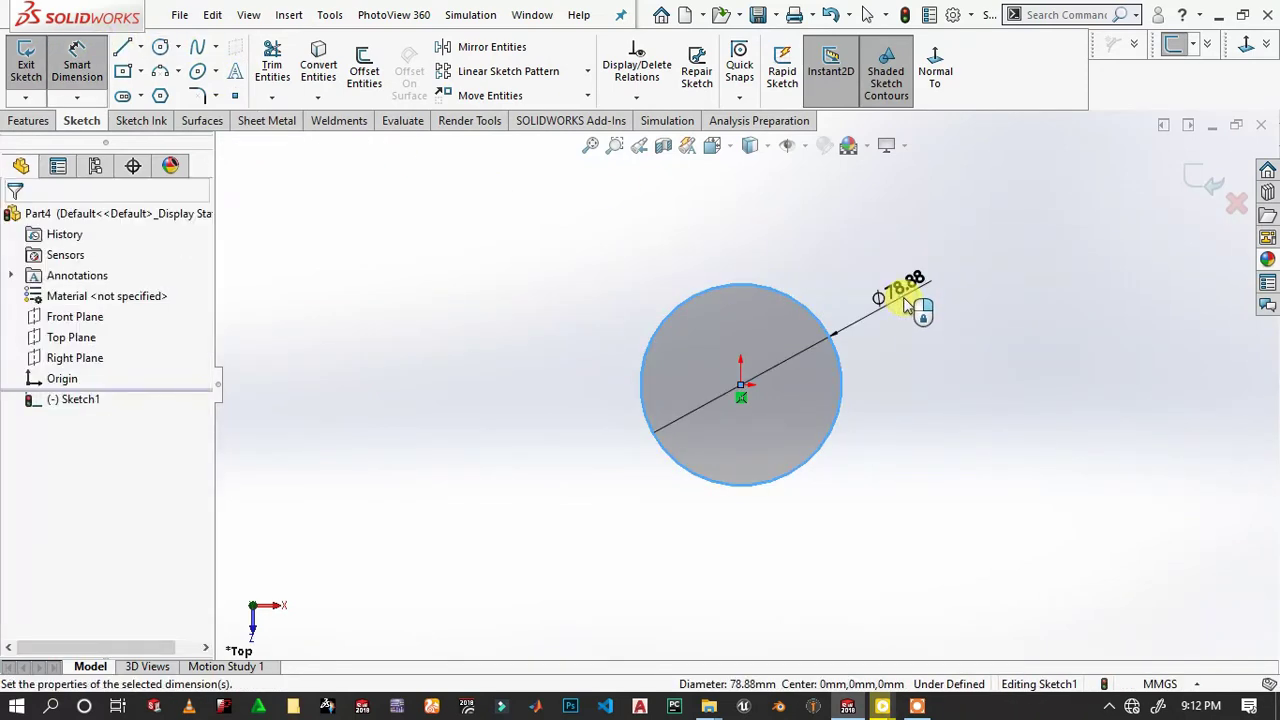
left_click(905, 305)
type("0.75")
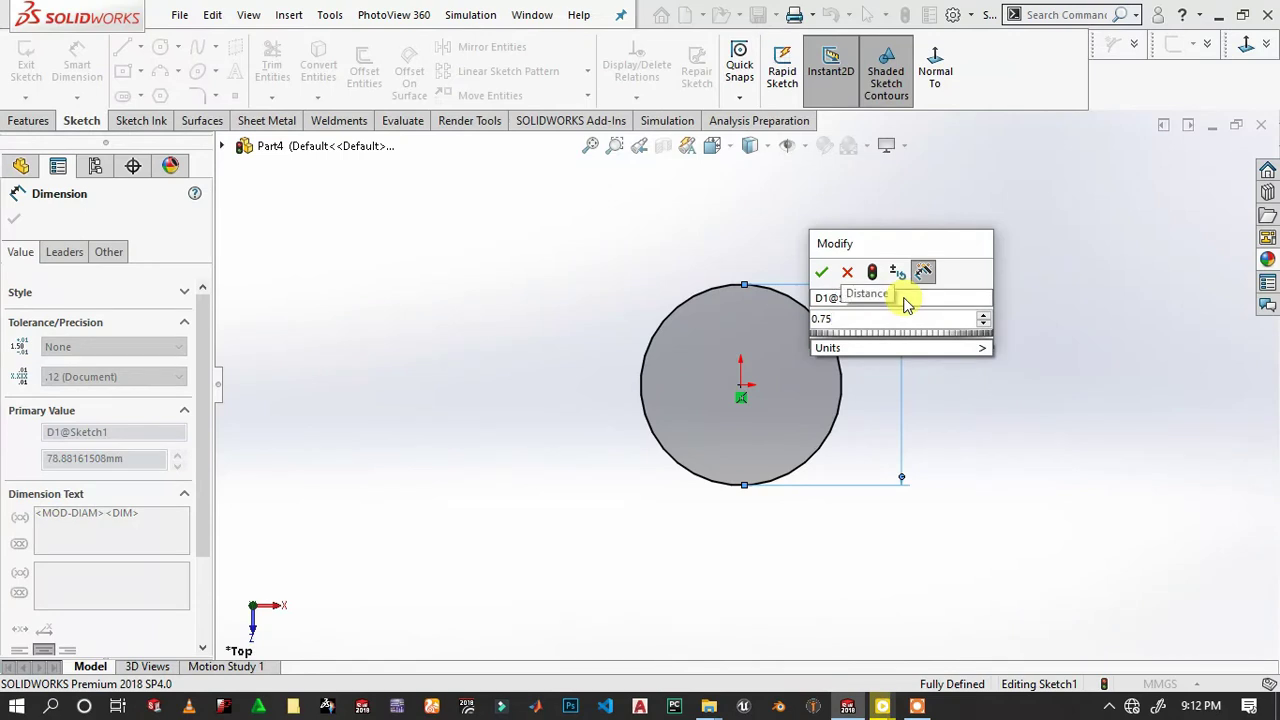
key("Return")
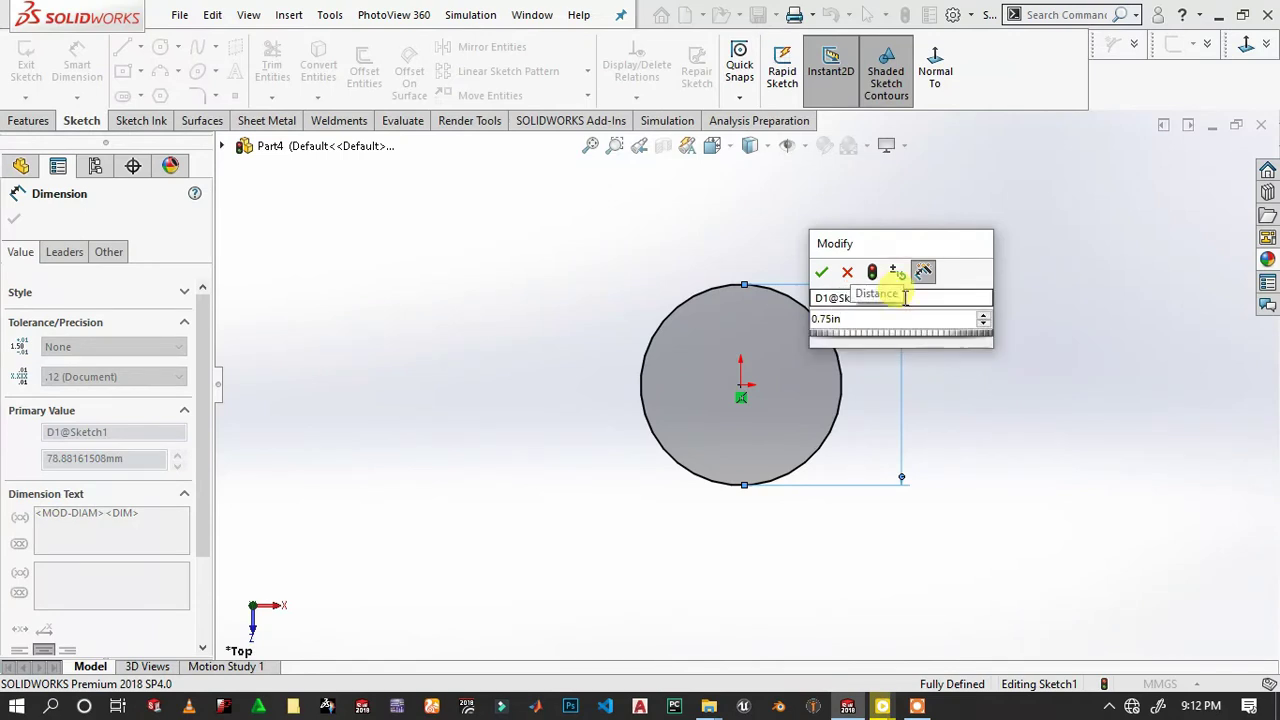
left_click(903, 297)
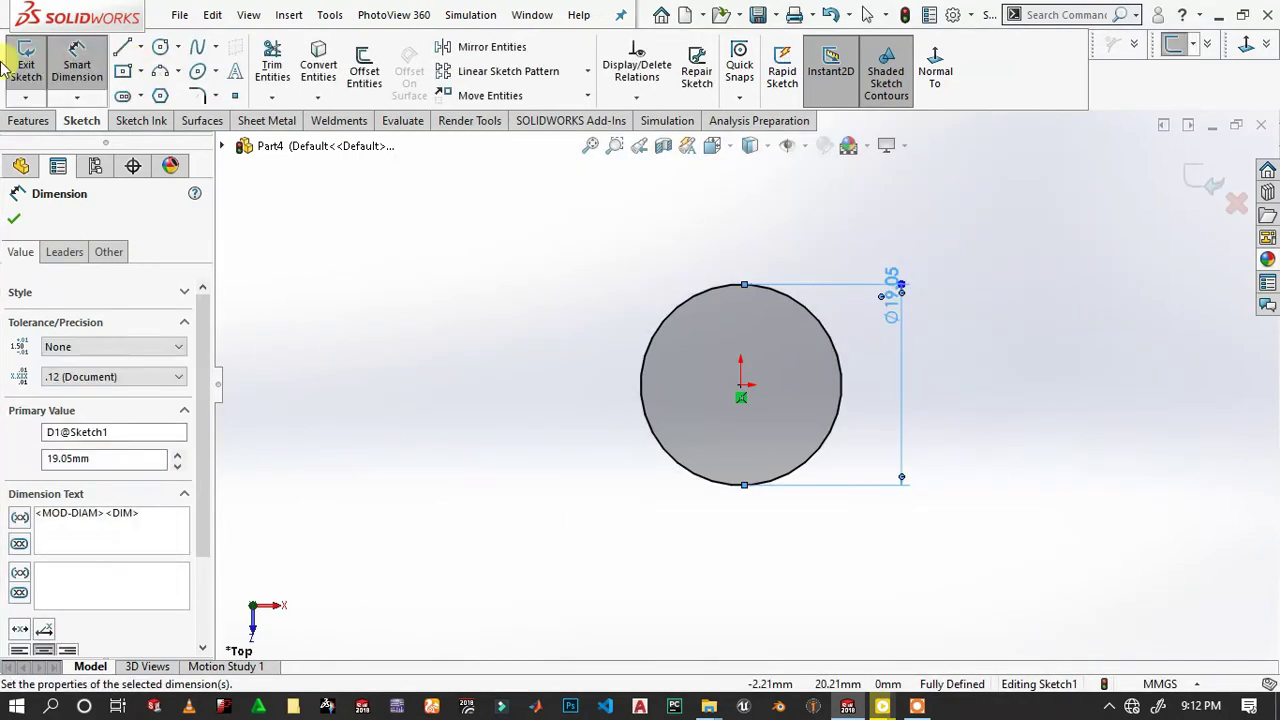
left_click(45, 120)
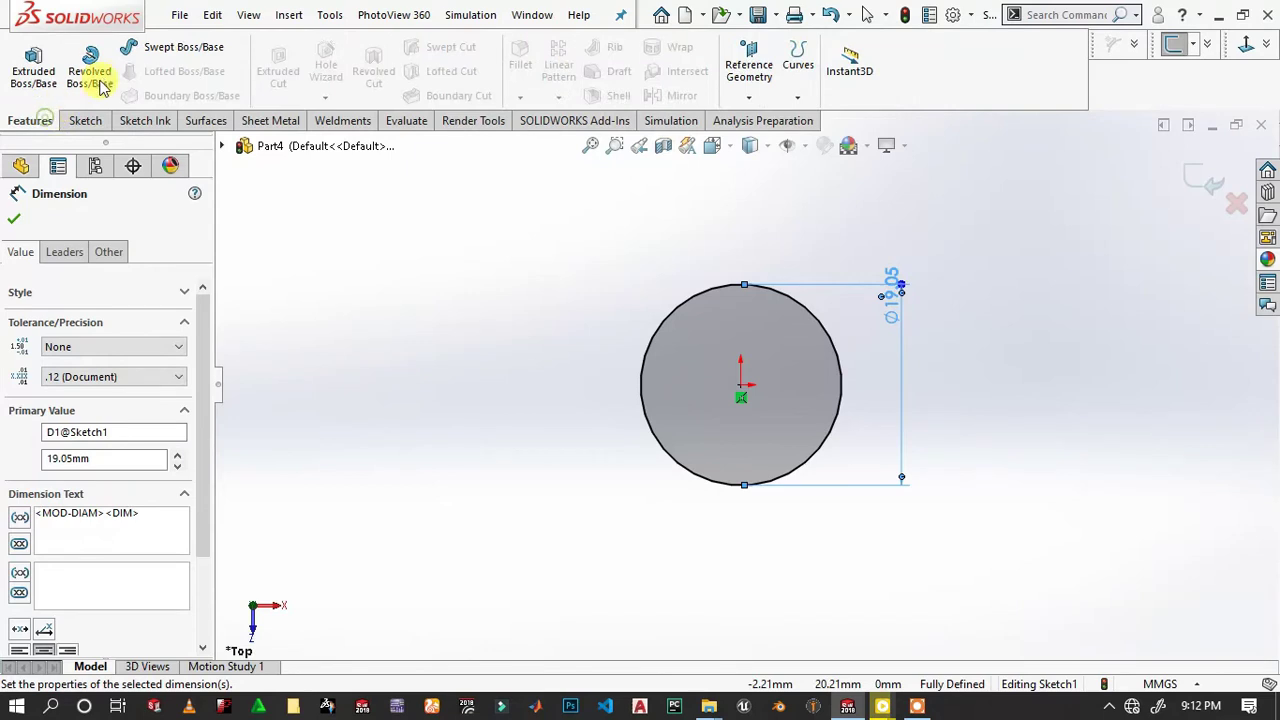
Extrude the circle 2.5 in Blind into a cylinder.
left_click(38, 65)
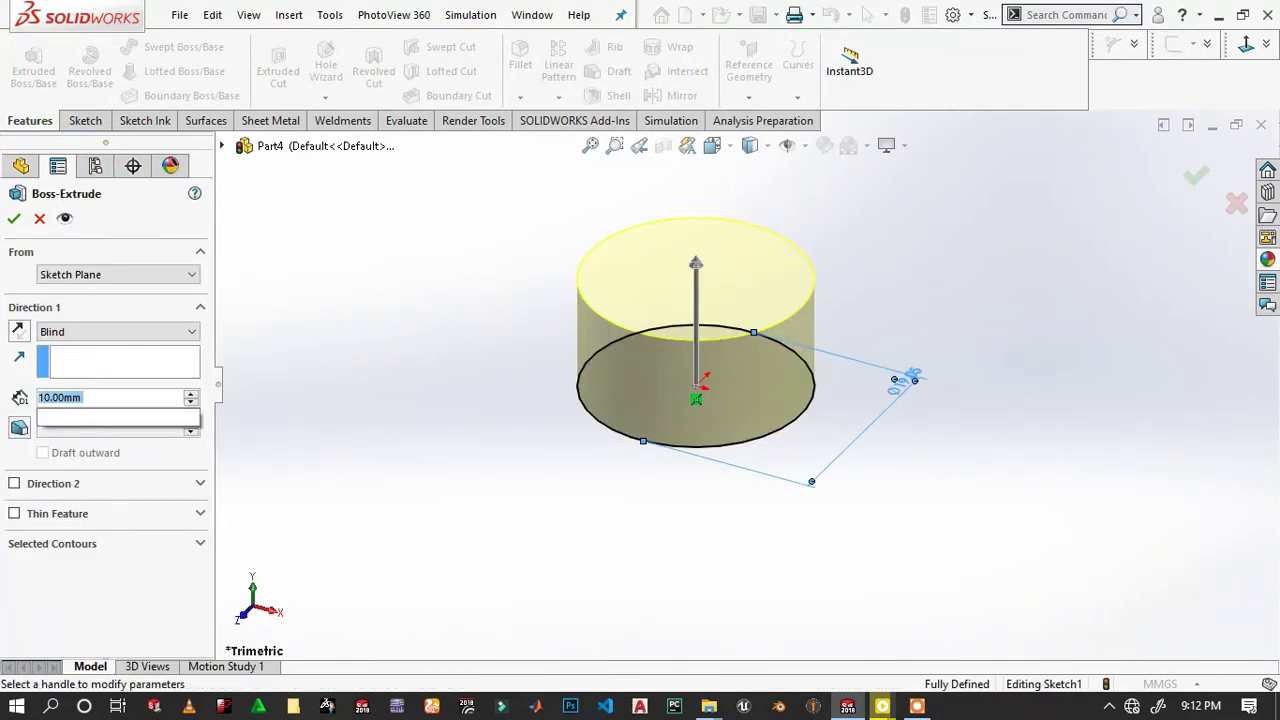
type("2.5in")
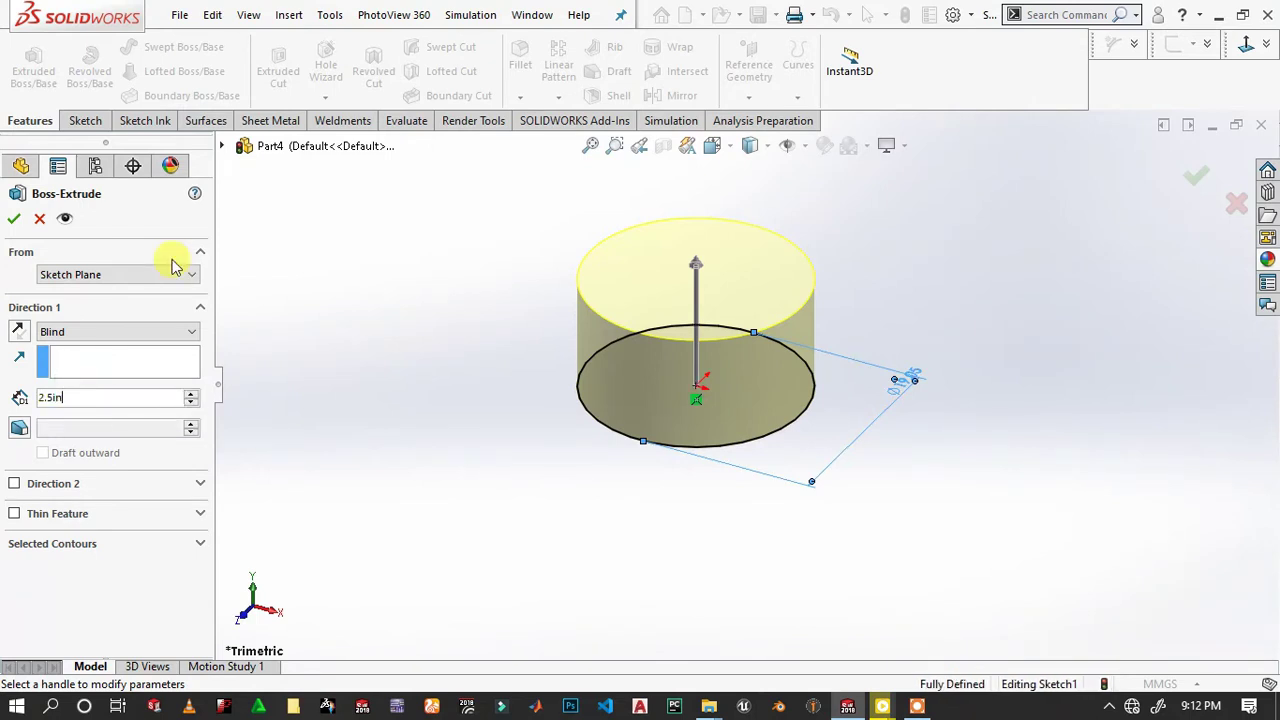
key("Return")
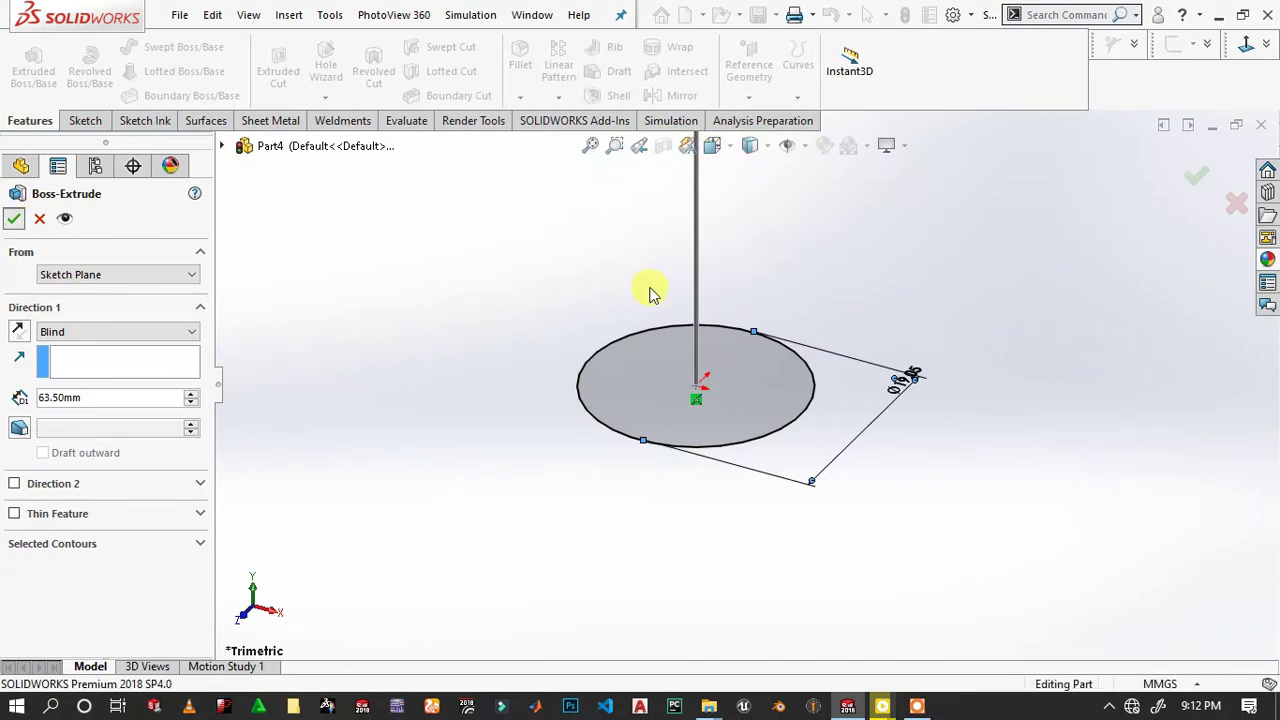
key("Return")
scroll(800, 268, "down", 5)
key("f")
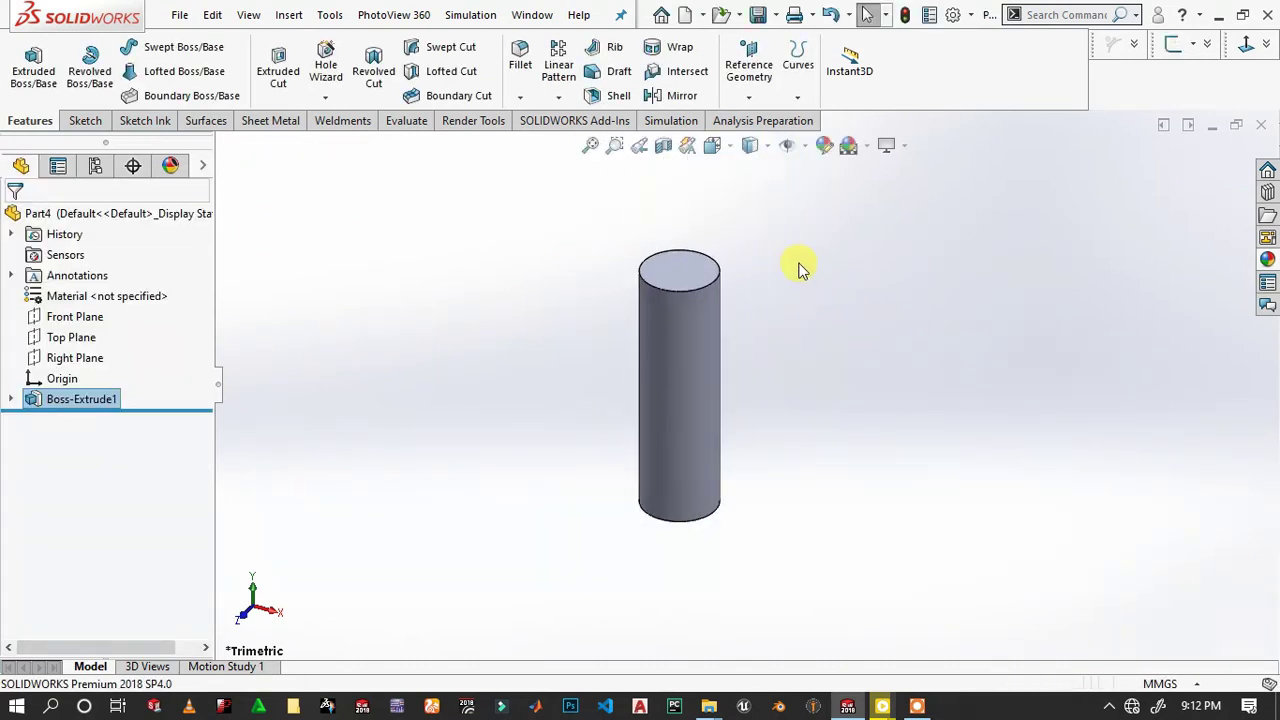
Colour the whole cylinder green and save the part as Part4.
left_click(639, 395)
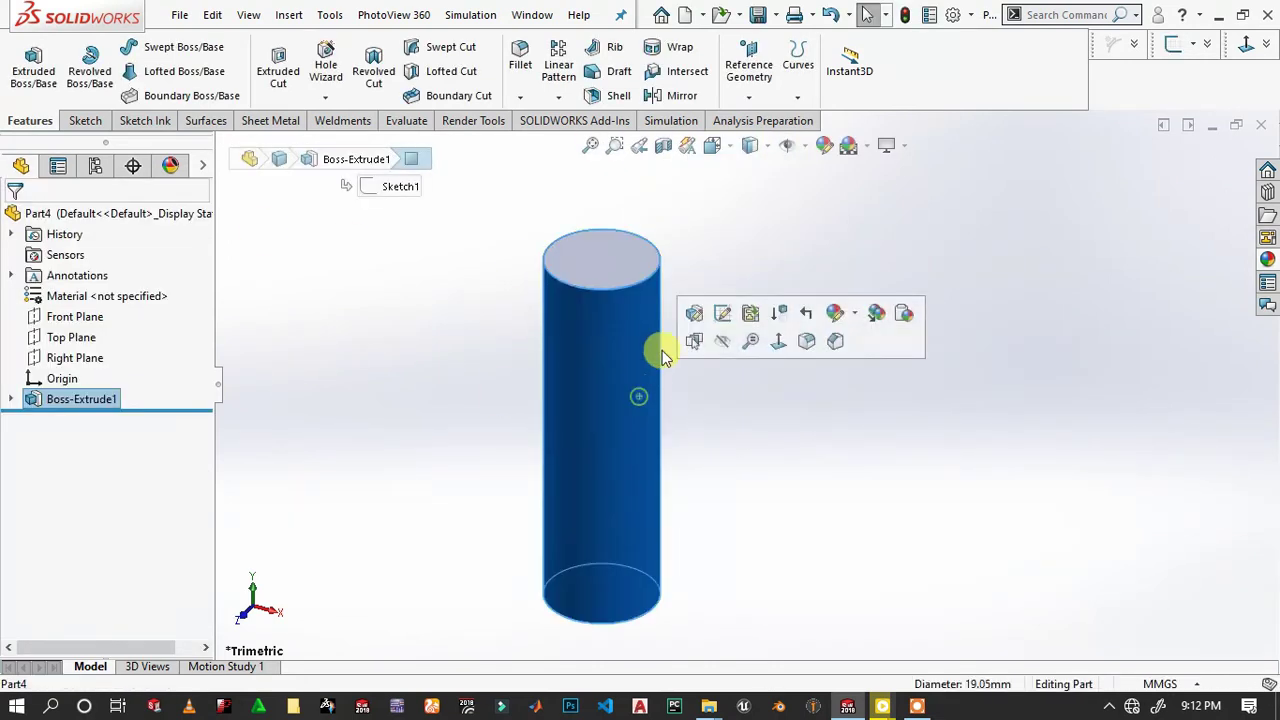
left_click(835, 314)
left_click(849, 400)
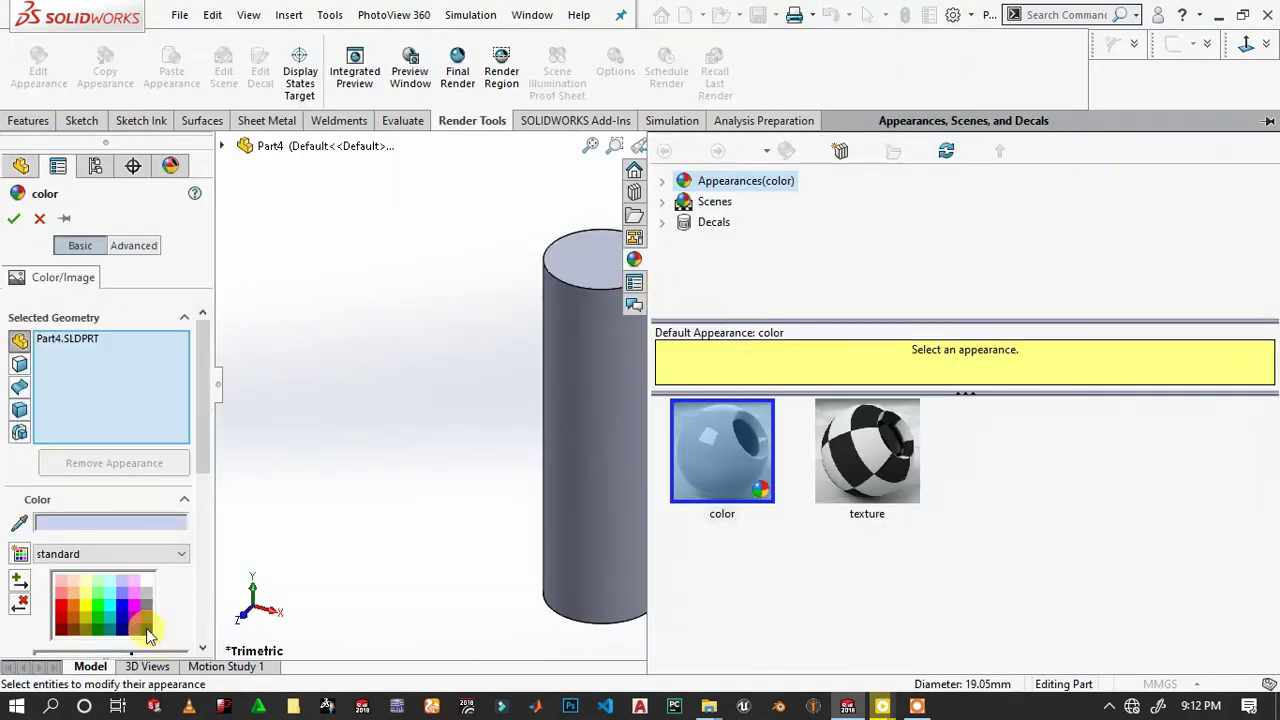
left_click(103, 620)
left_click(14, 218)
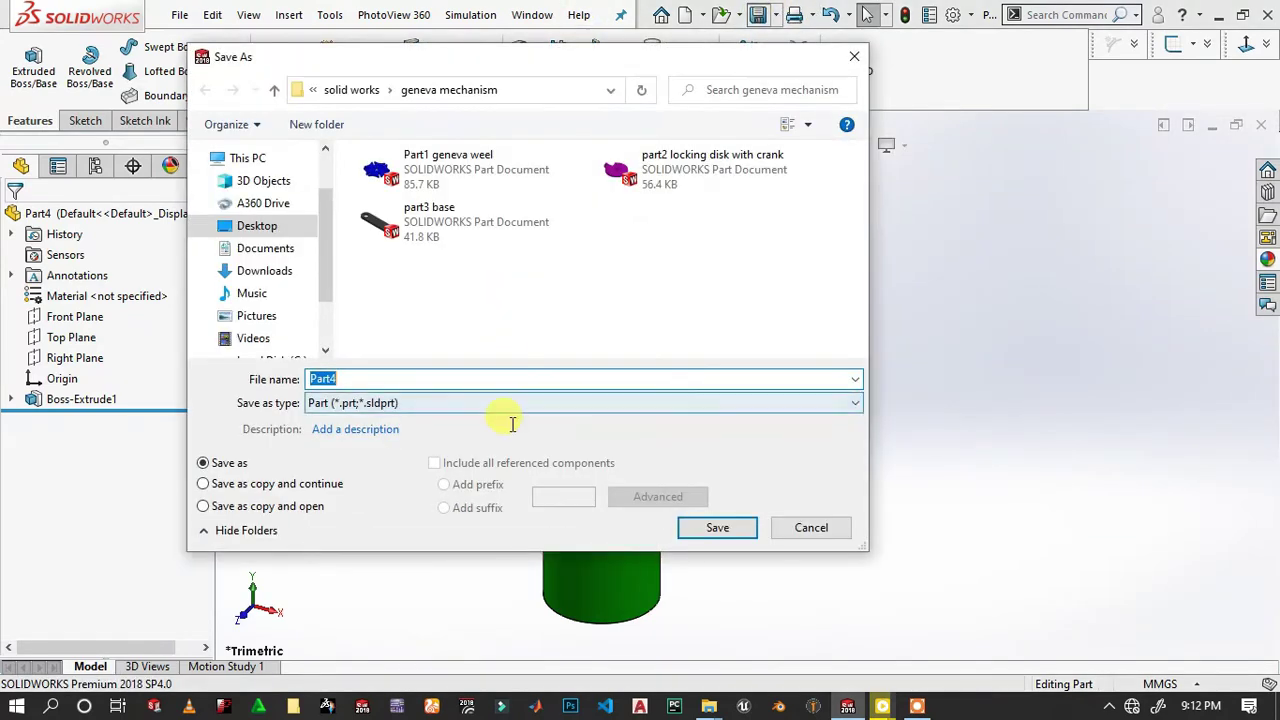
left_click(718, 530)
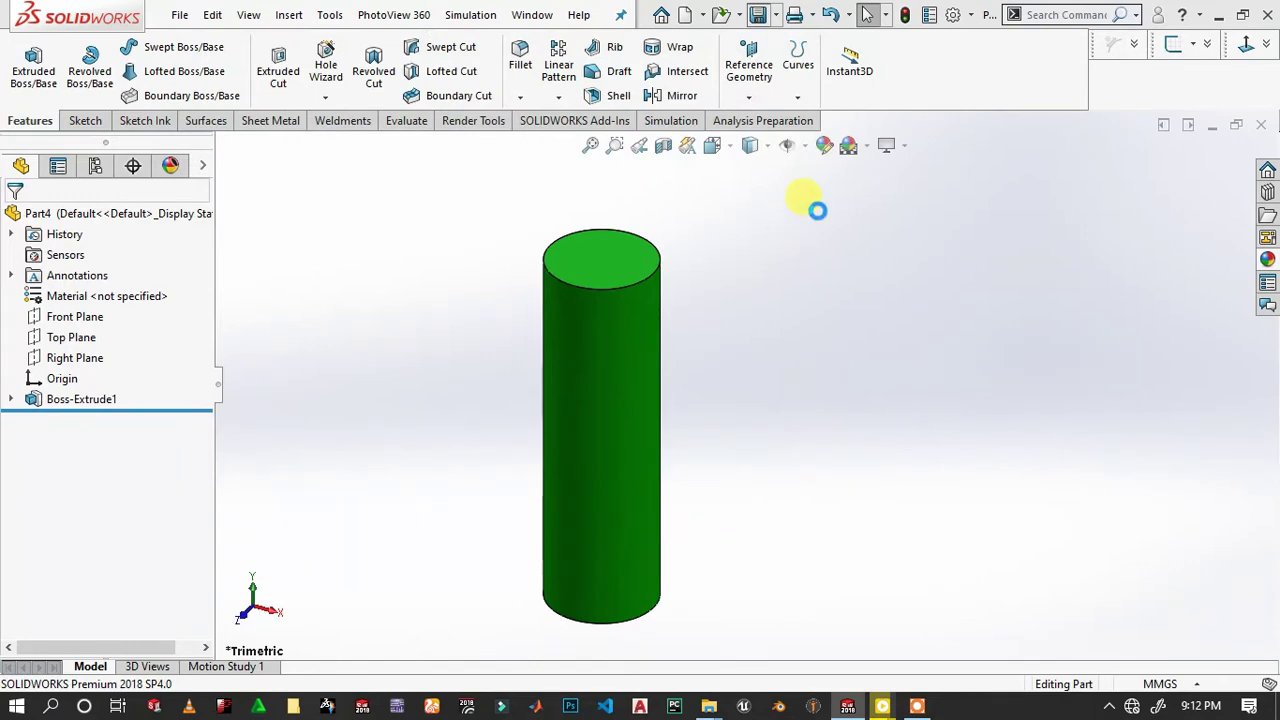
Save the part under the new name Part5.
left_click(783, 18)
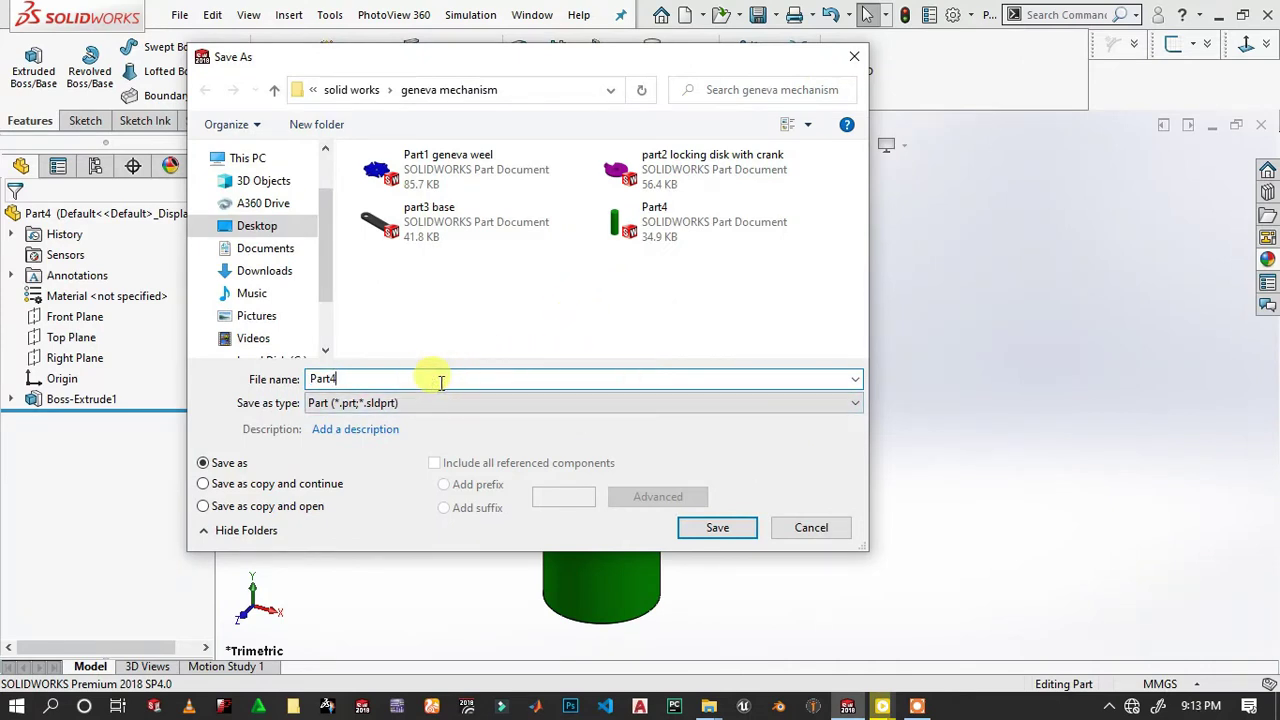
key("BackSpace")
type("5")
left_click(697, 527)
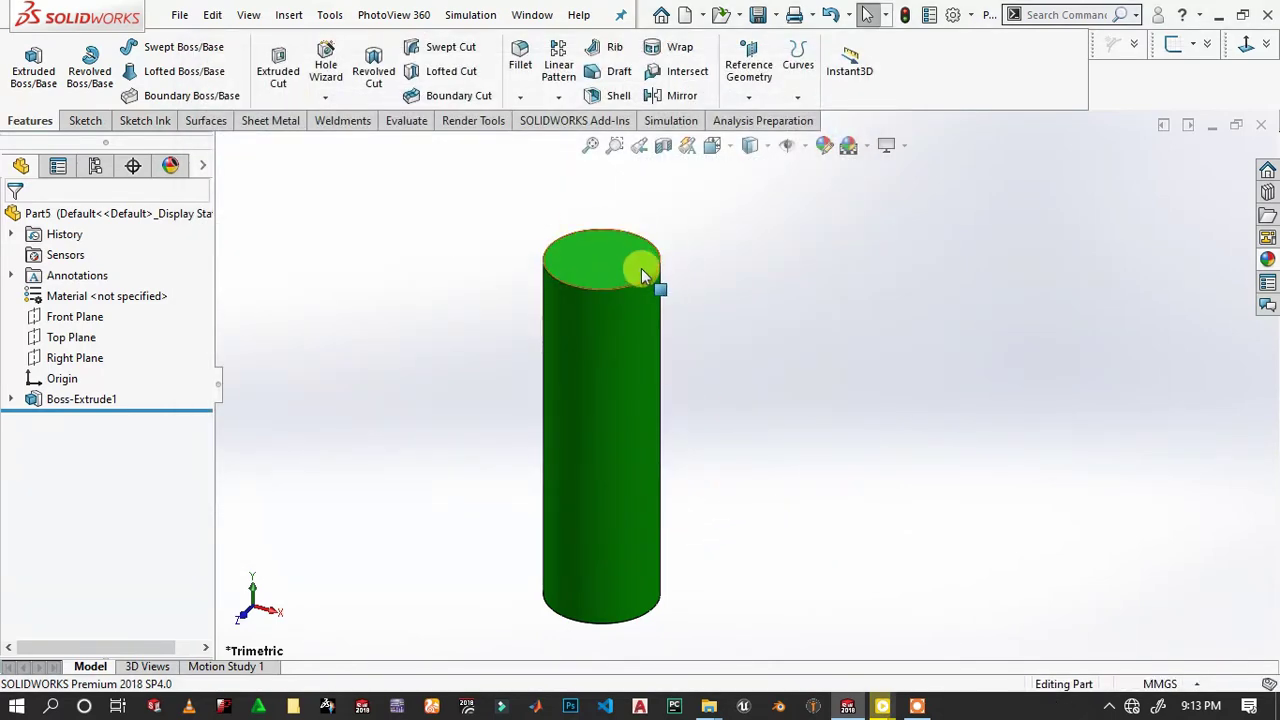
Change the cylinder height from 63.50 mm to 2.75 in and rebuild.
left_click(608, 350)
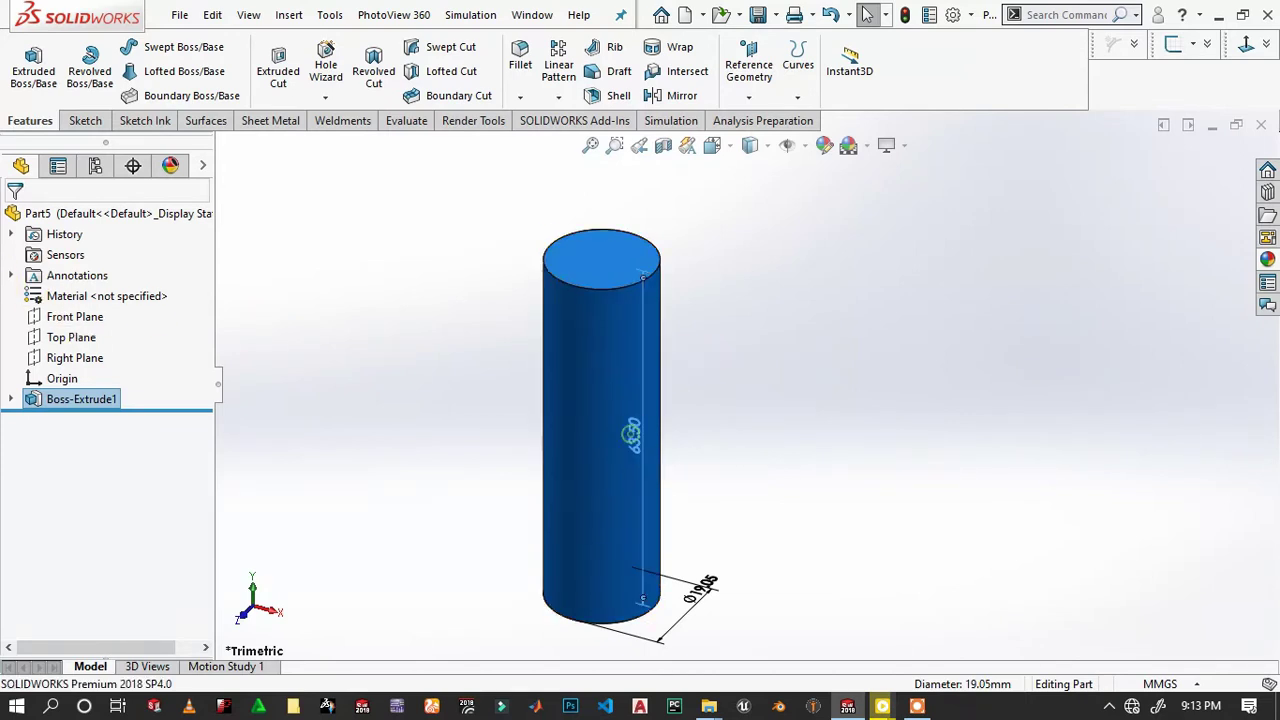
left_click(631, 435)
double_click(631, 435)
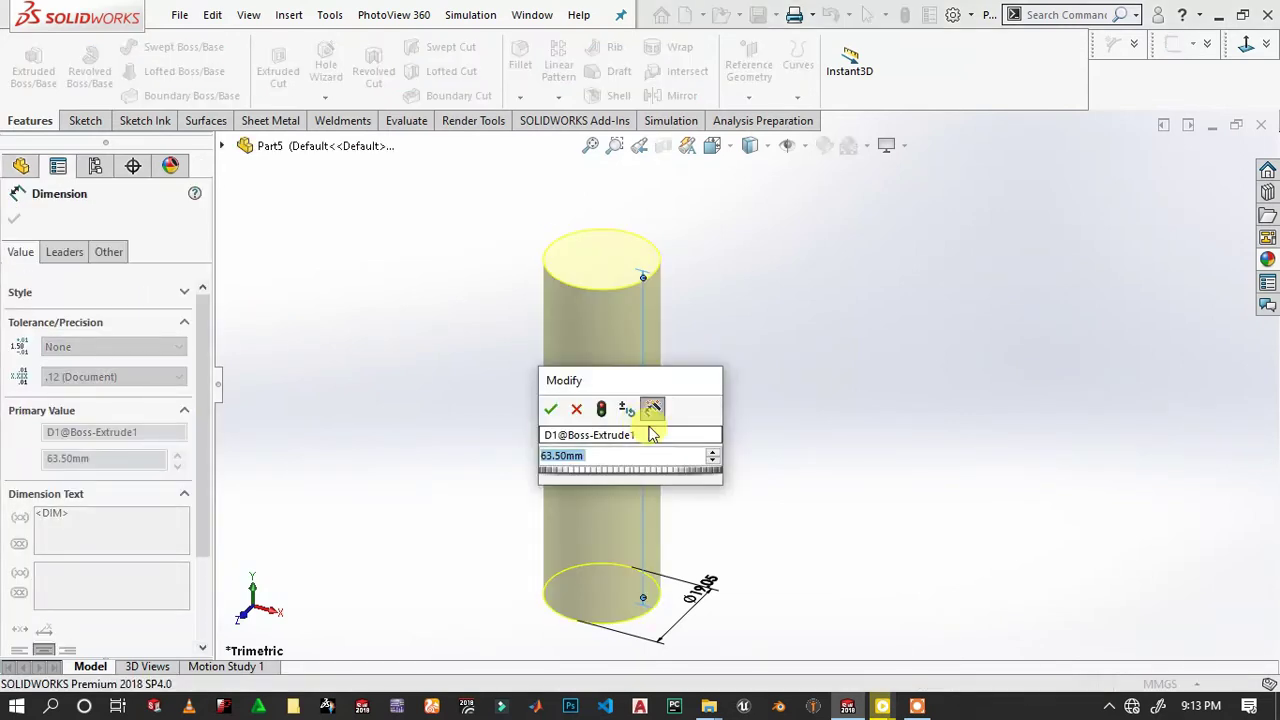
type("75")
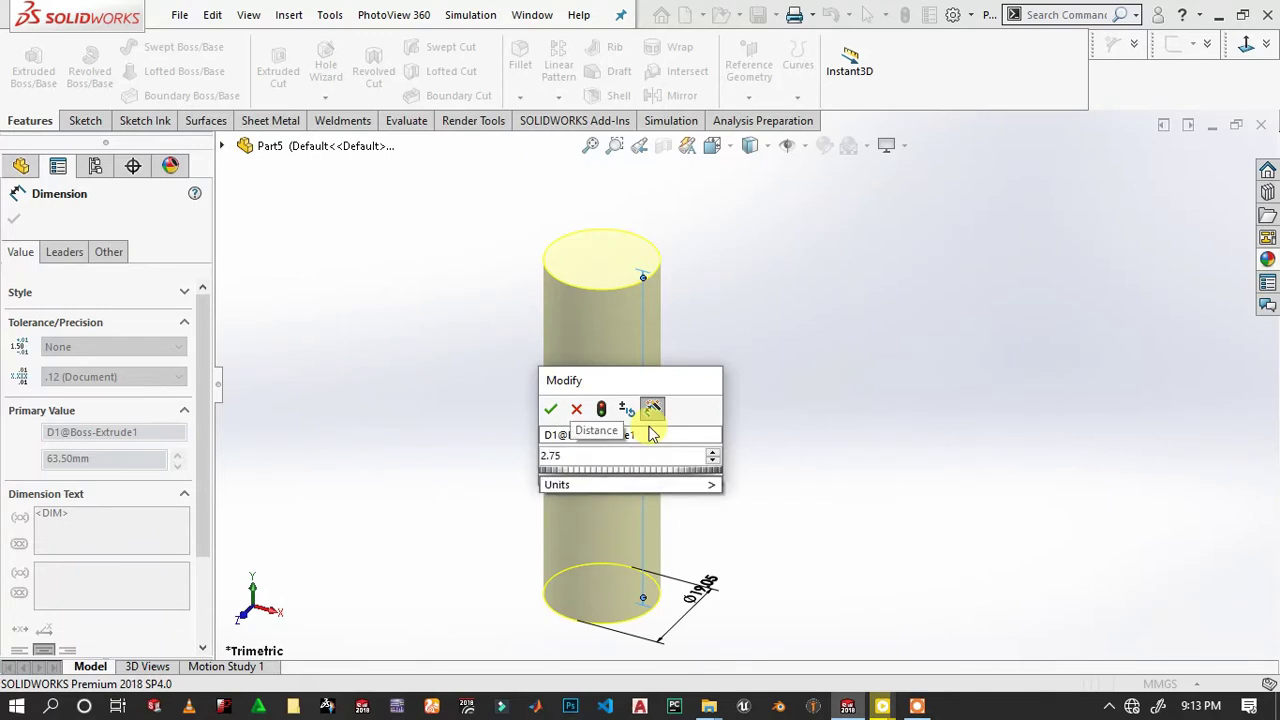
type("in")
key("Return")
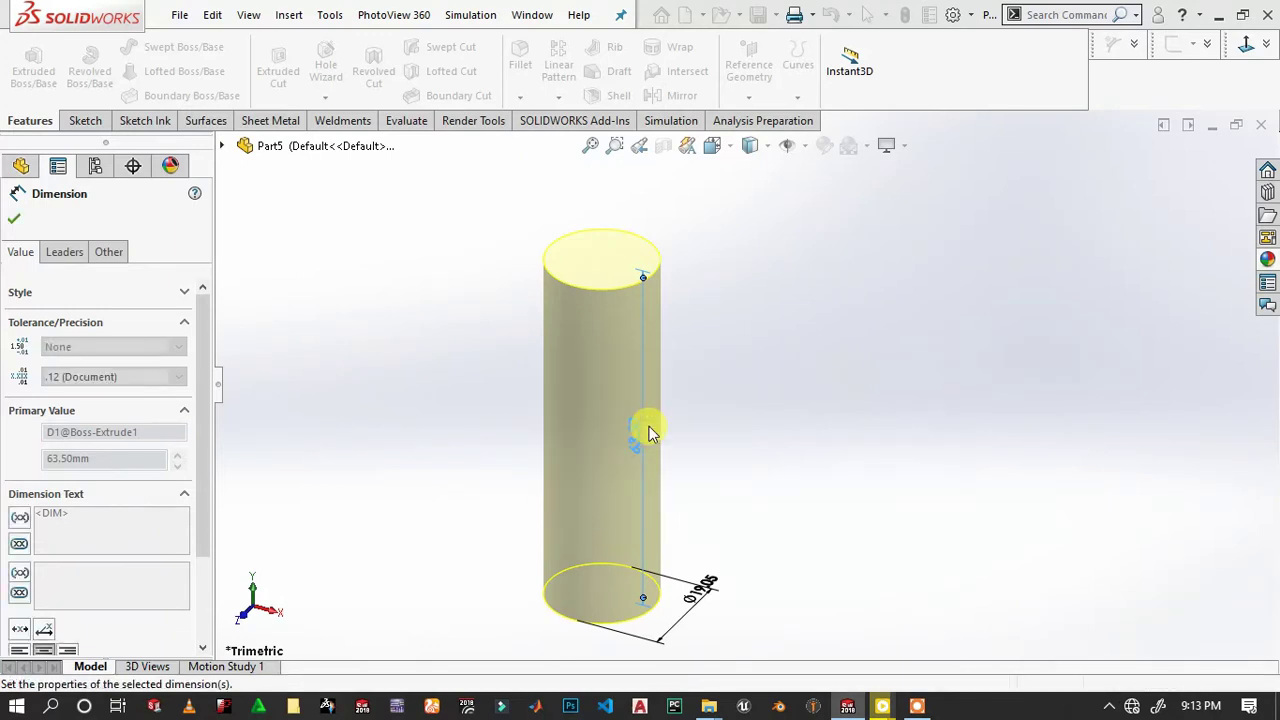
left_click(740, 397)
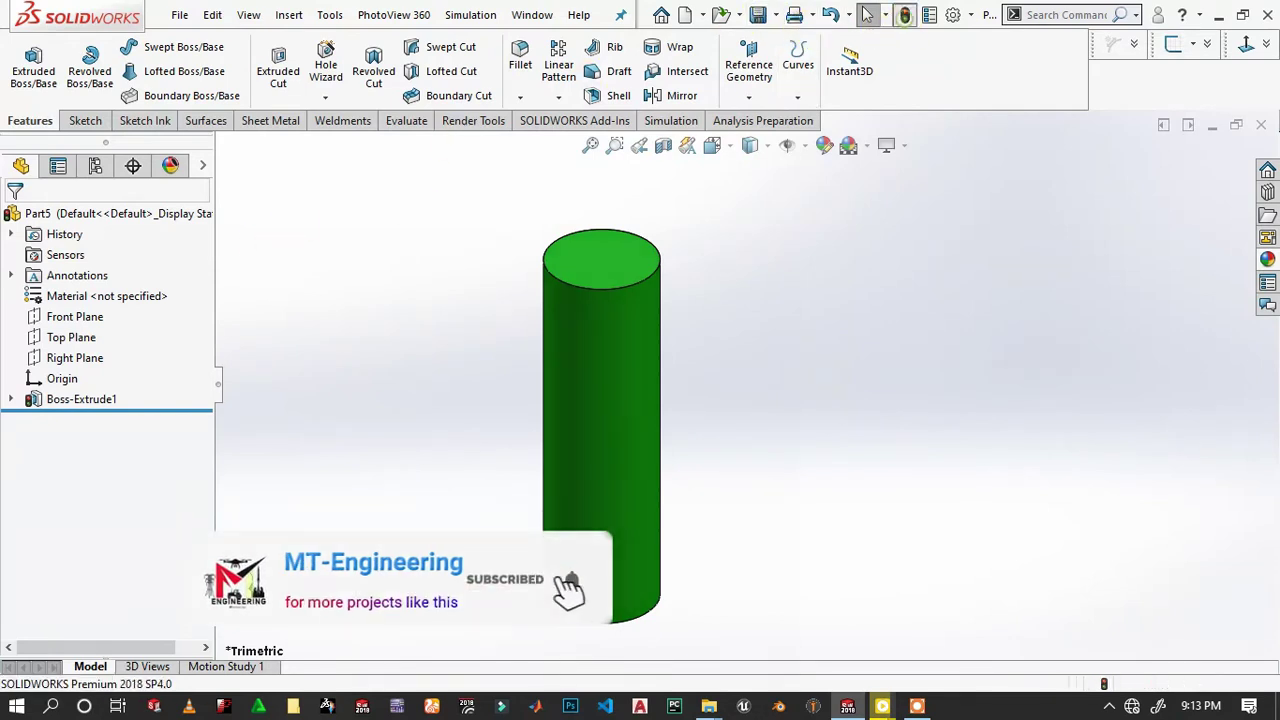
left_click(905, 14)
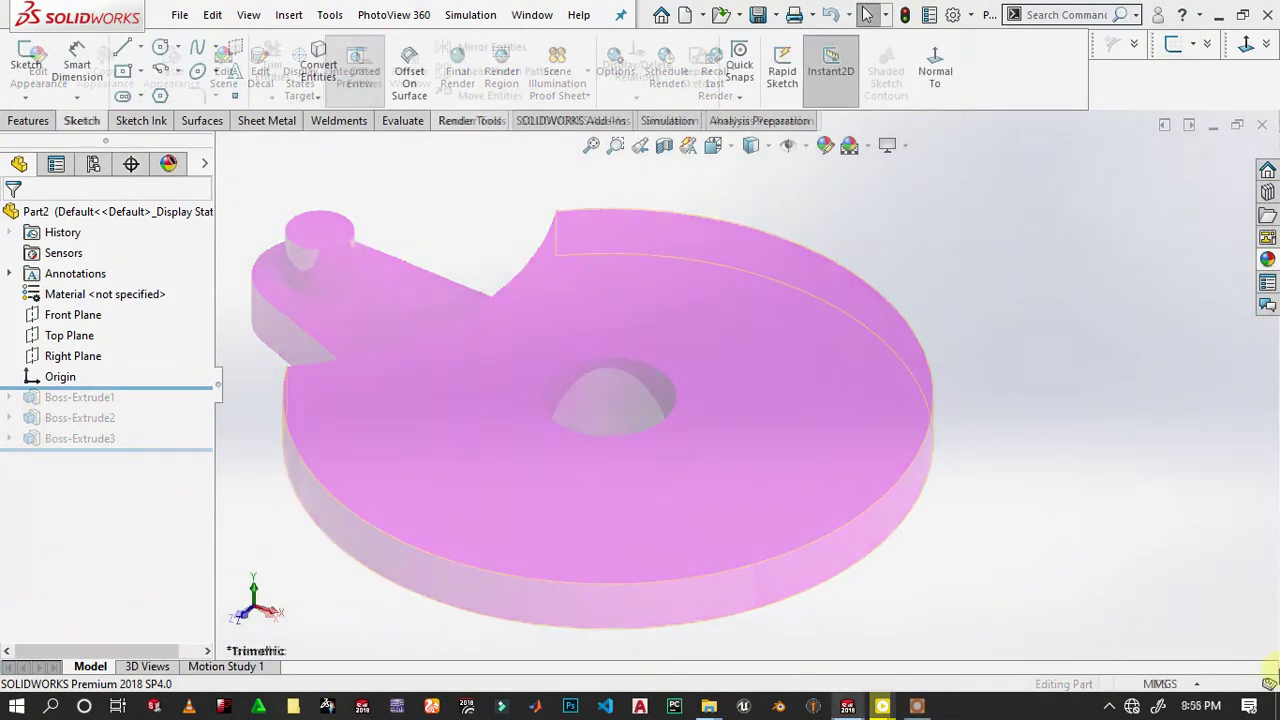
Switch the unit system from MMGS to IPS and begin a sketch on the Top Plane.
left_click(1163, 683)
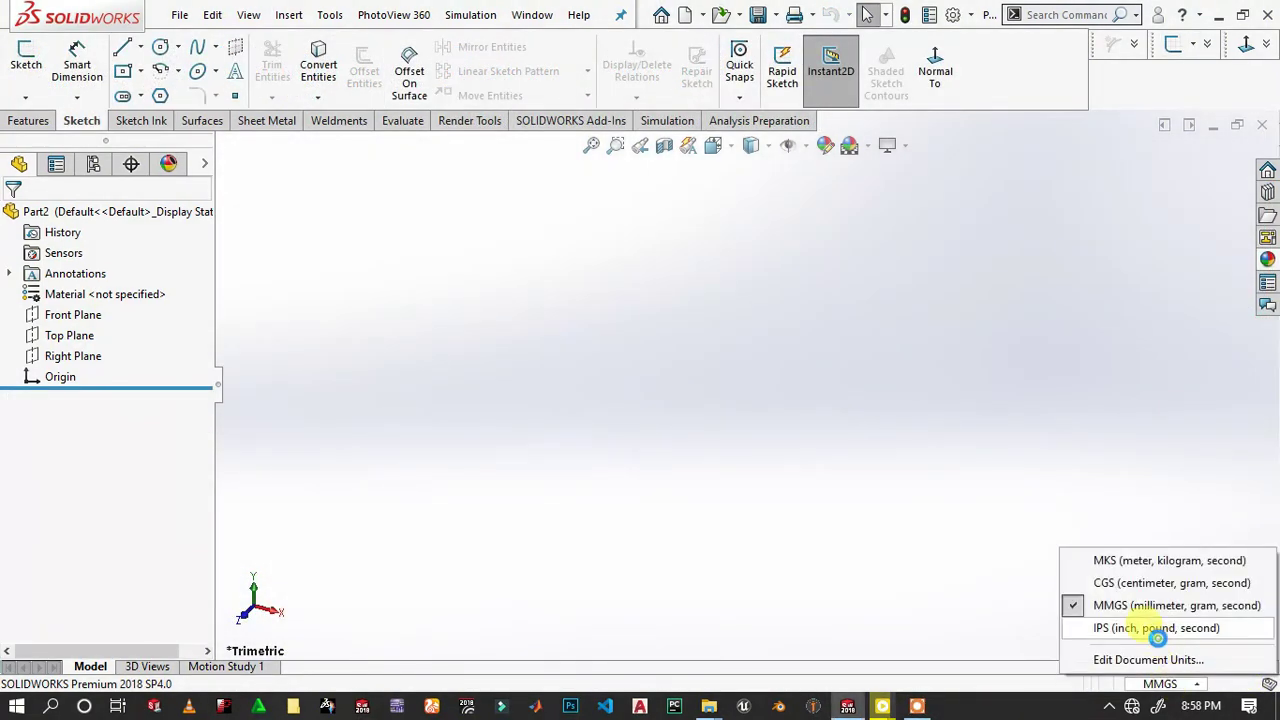
left_click(1152, 632)
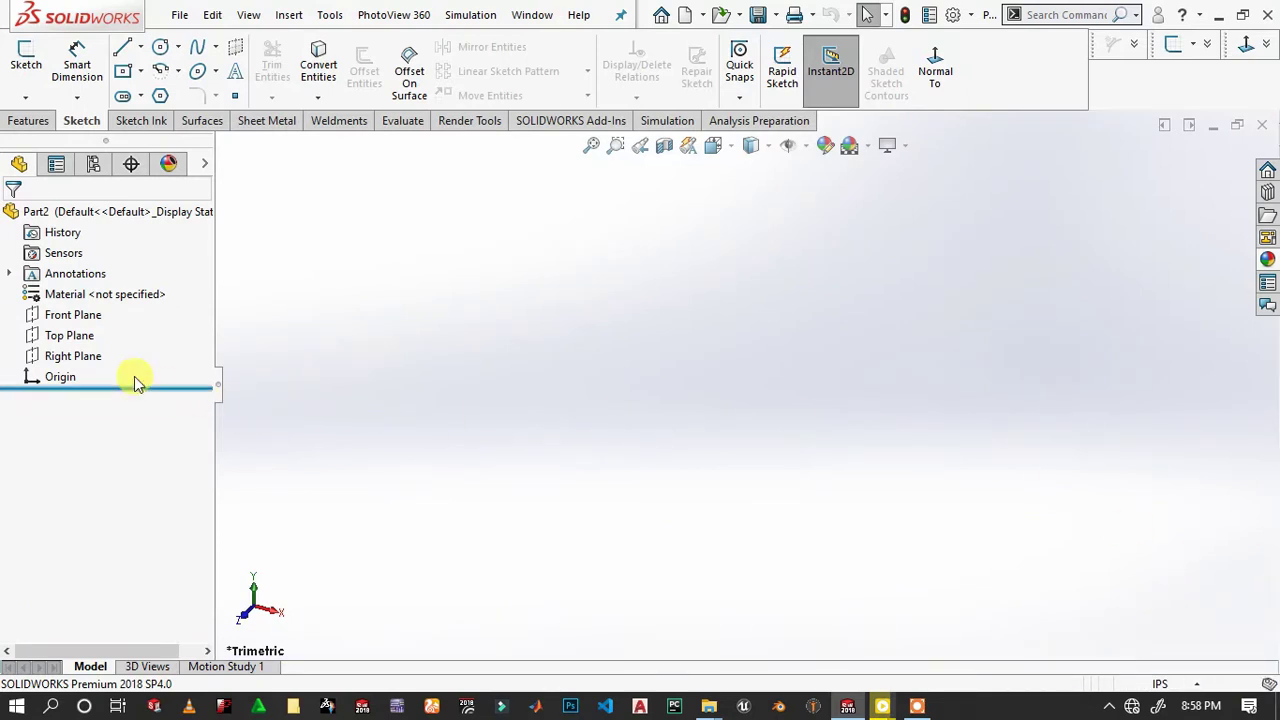
left_click(69, 335)
left_click(87, 302)
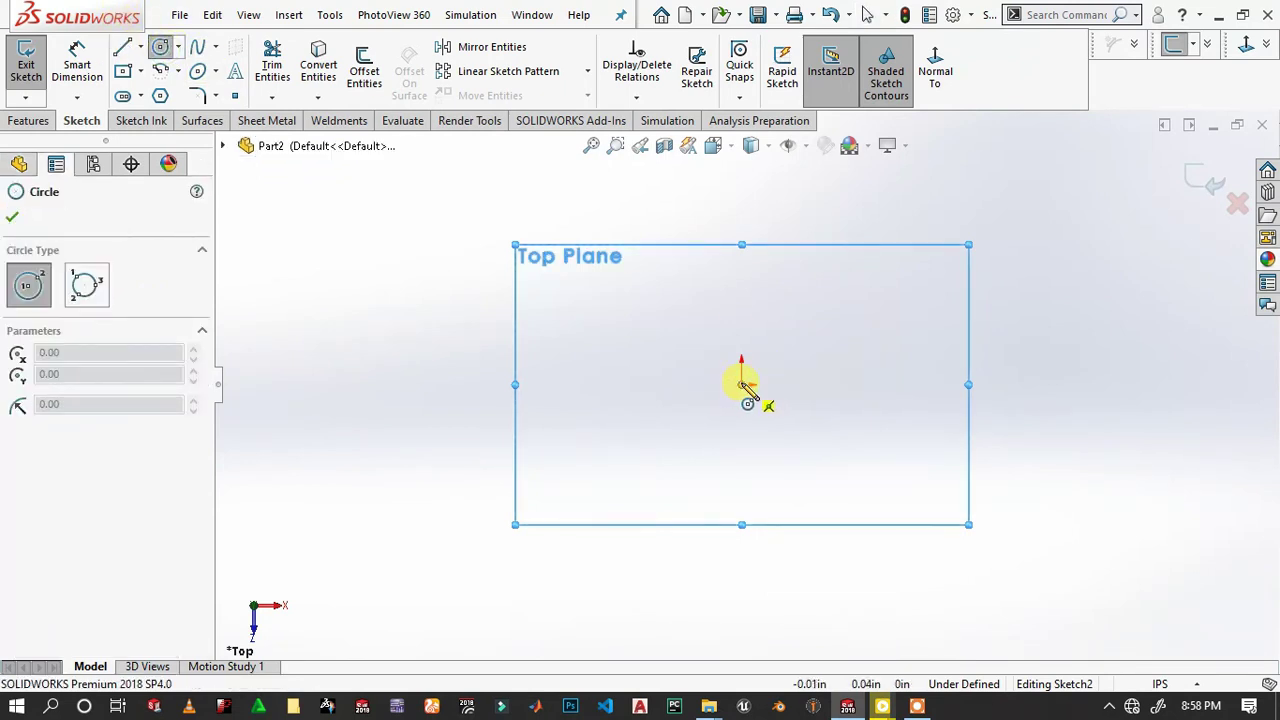
Draw an origin-centred circle and dimension its diameter to 3.54 in.
left_click(741, 385)
left_click(741, 257)
left_click(77, 62)
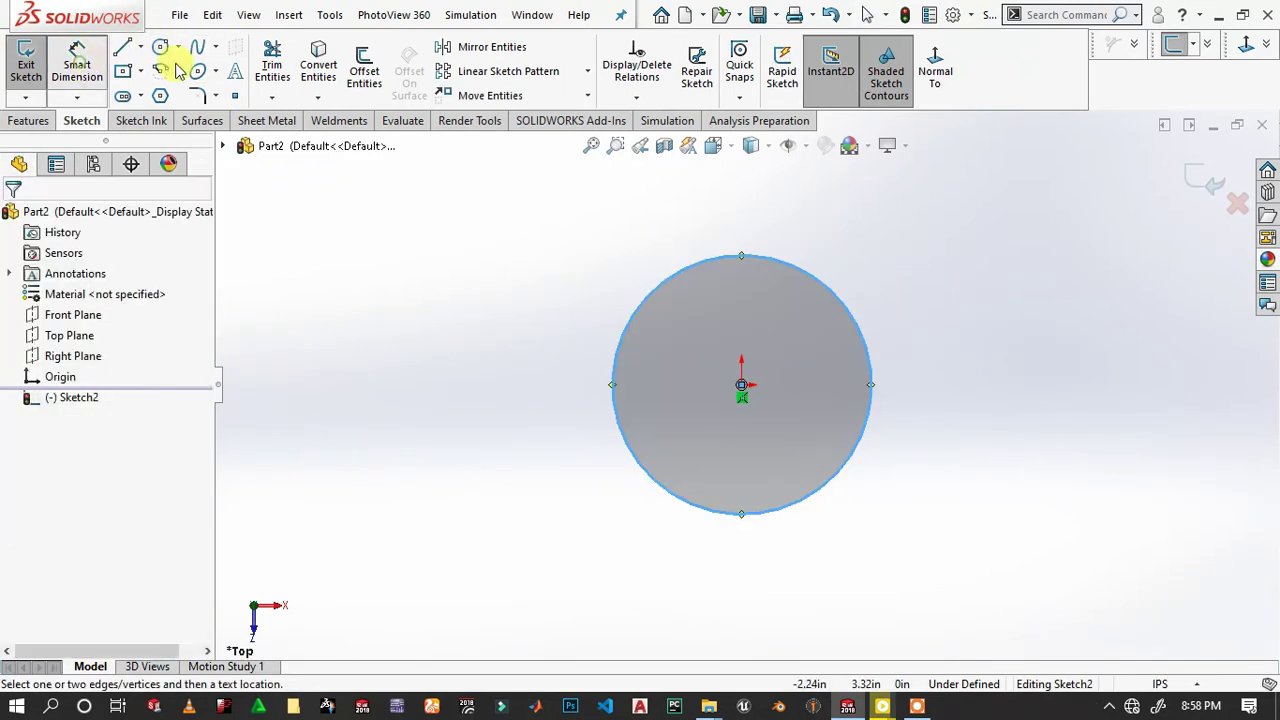
left_click(757, 261)
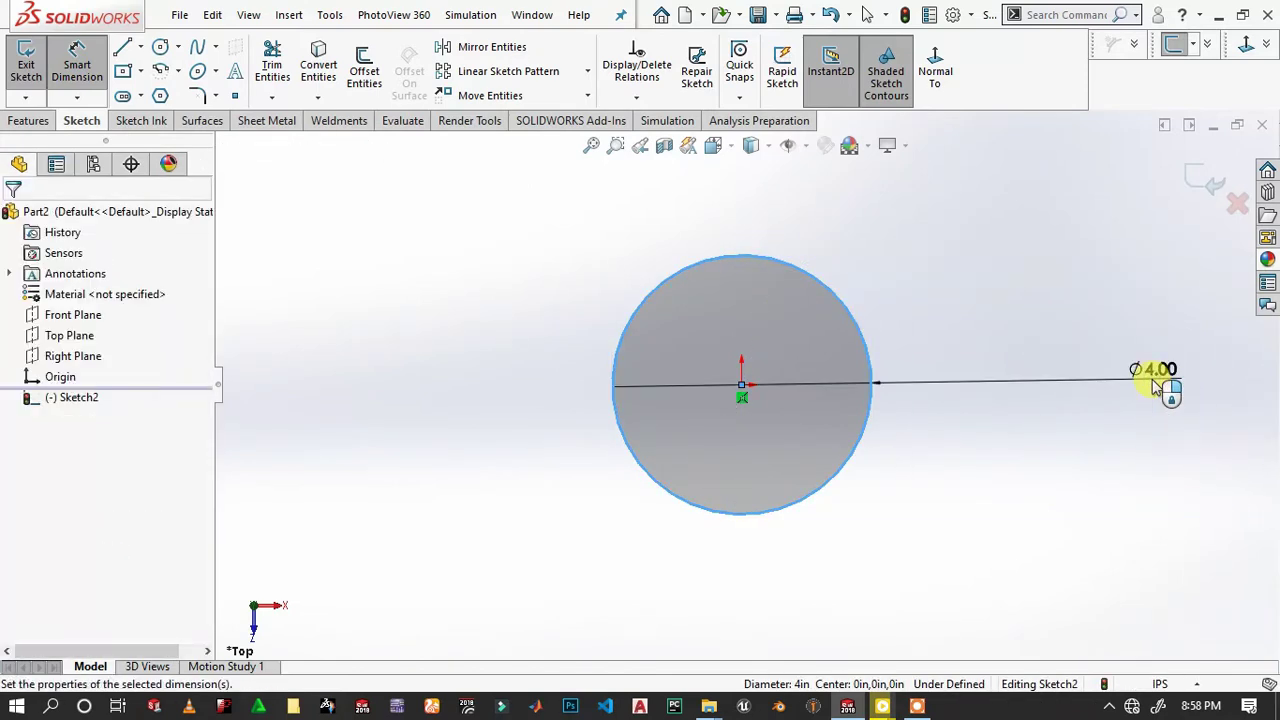
left_click(1155, 387)
type("0.")
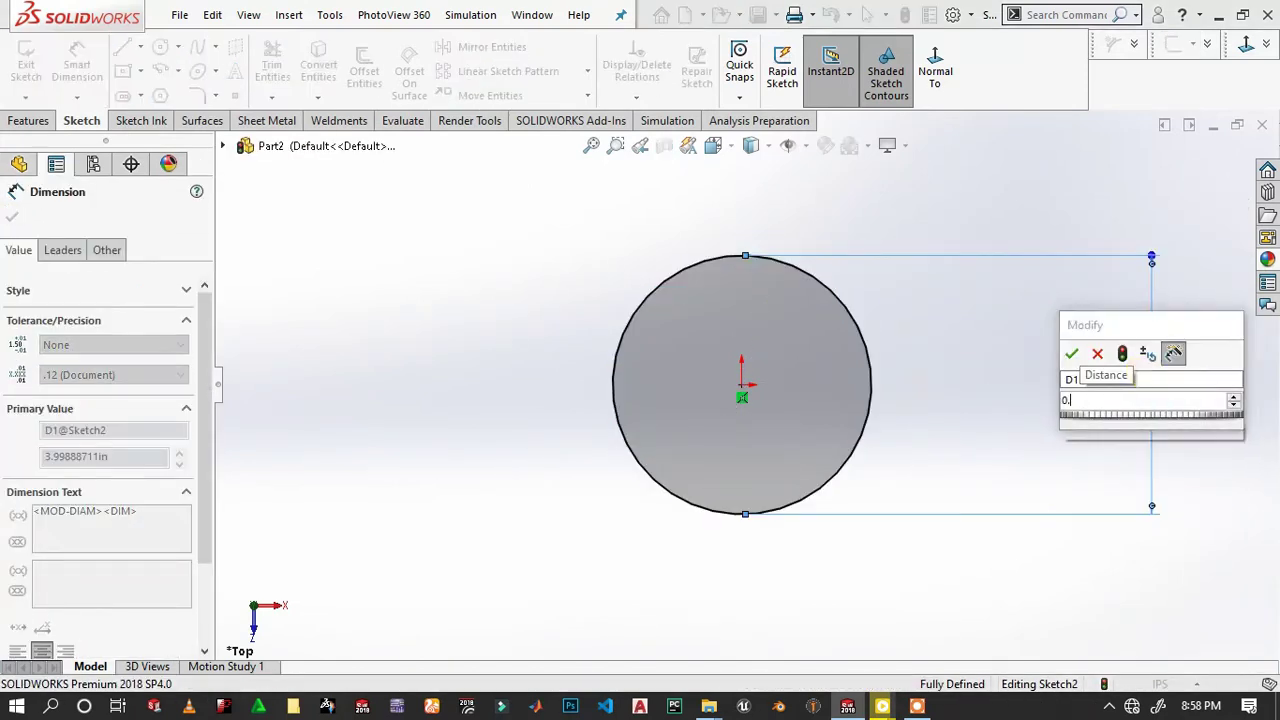
key("BackSpace")
key("BackSpace")
type("3.")
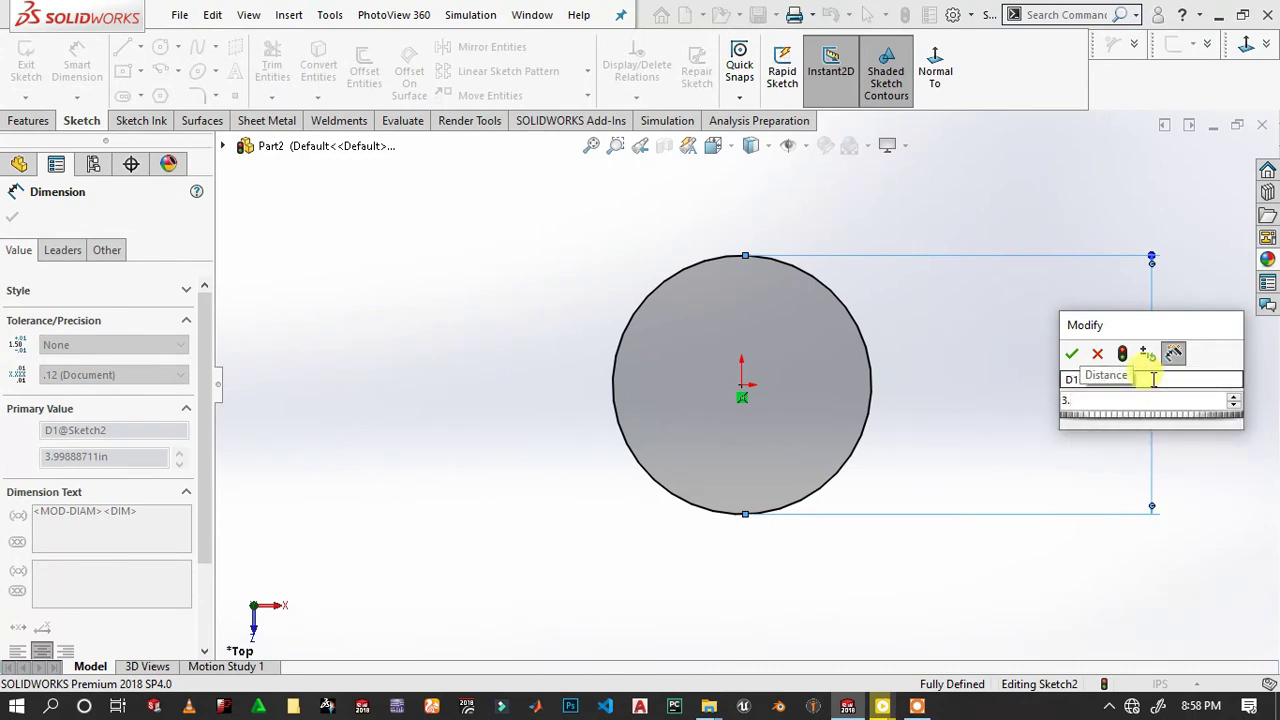
type("54")
key("Return")
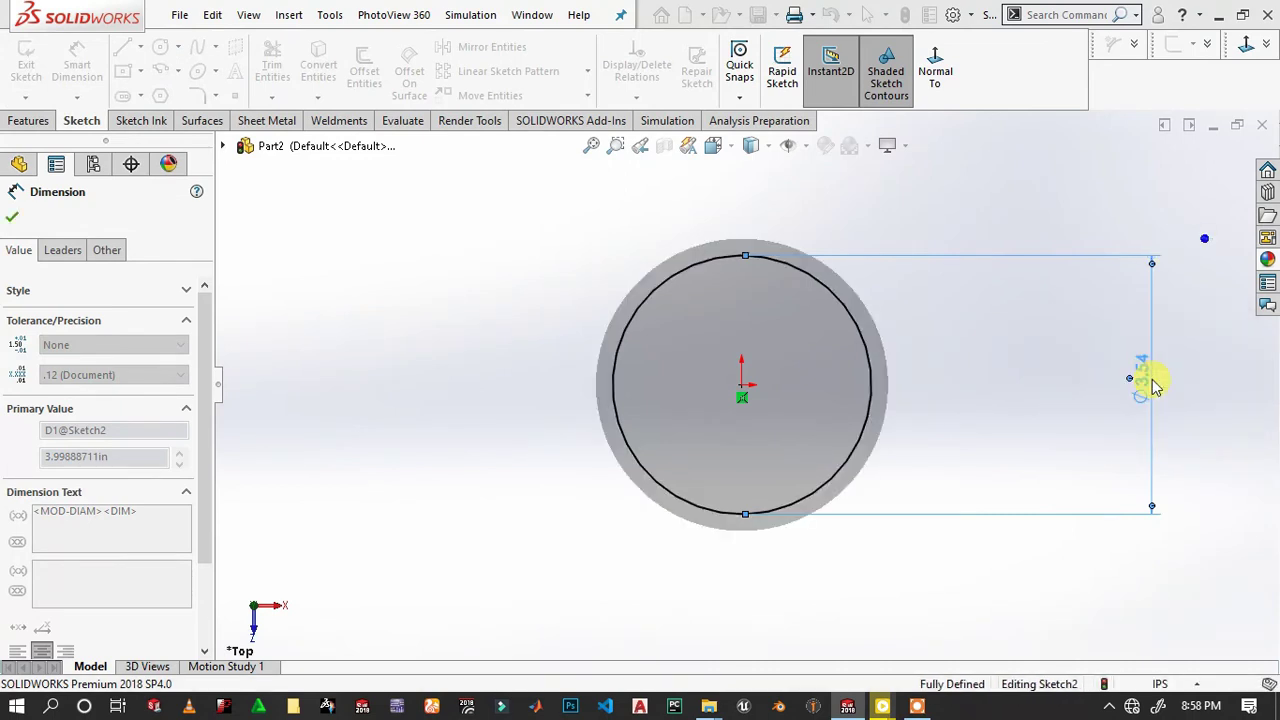
scroll(883, 390, "down", 2)
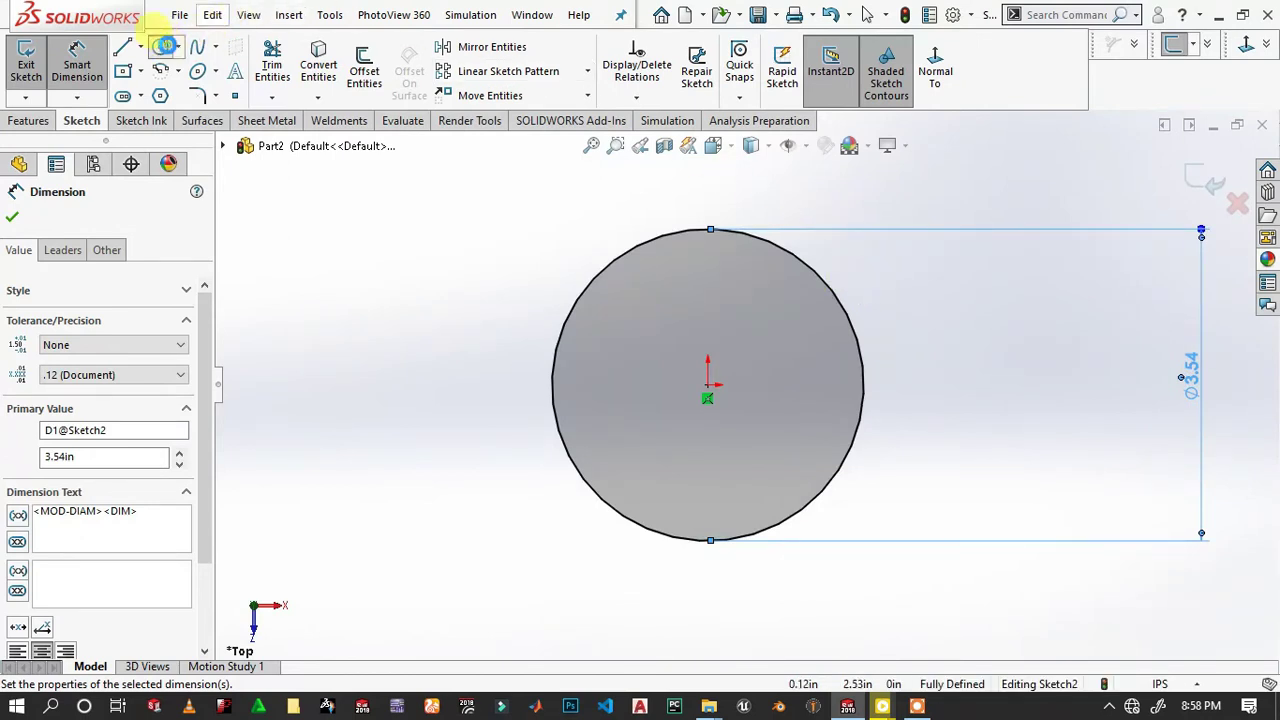
Add a small origin-centred circle dimensioned to 0.75 in diameter.
left_click(165, 46)
left_click(707, 385)
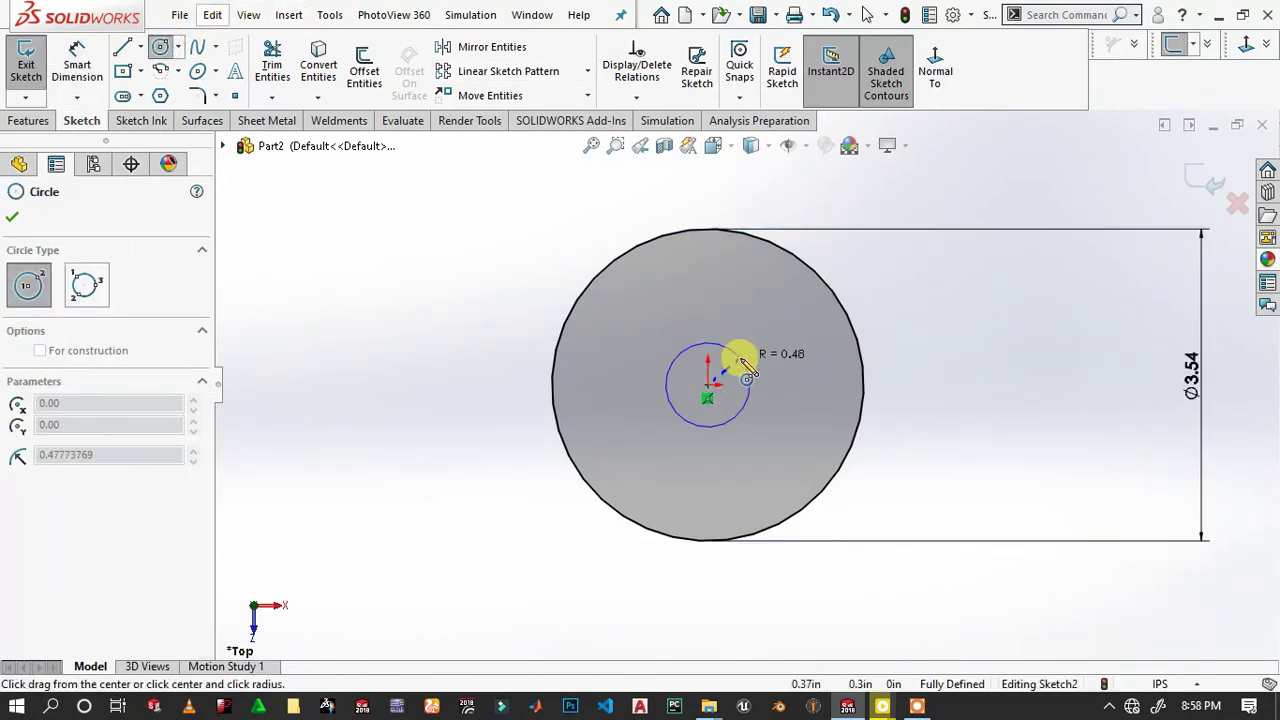
left_click(743, 358)
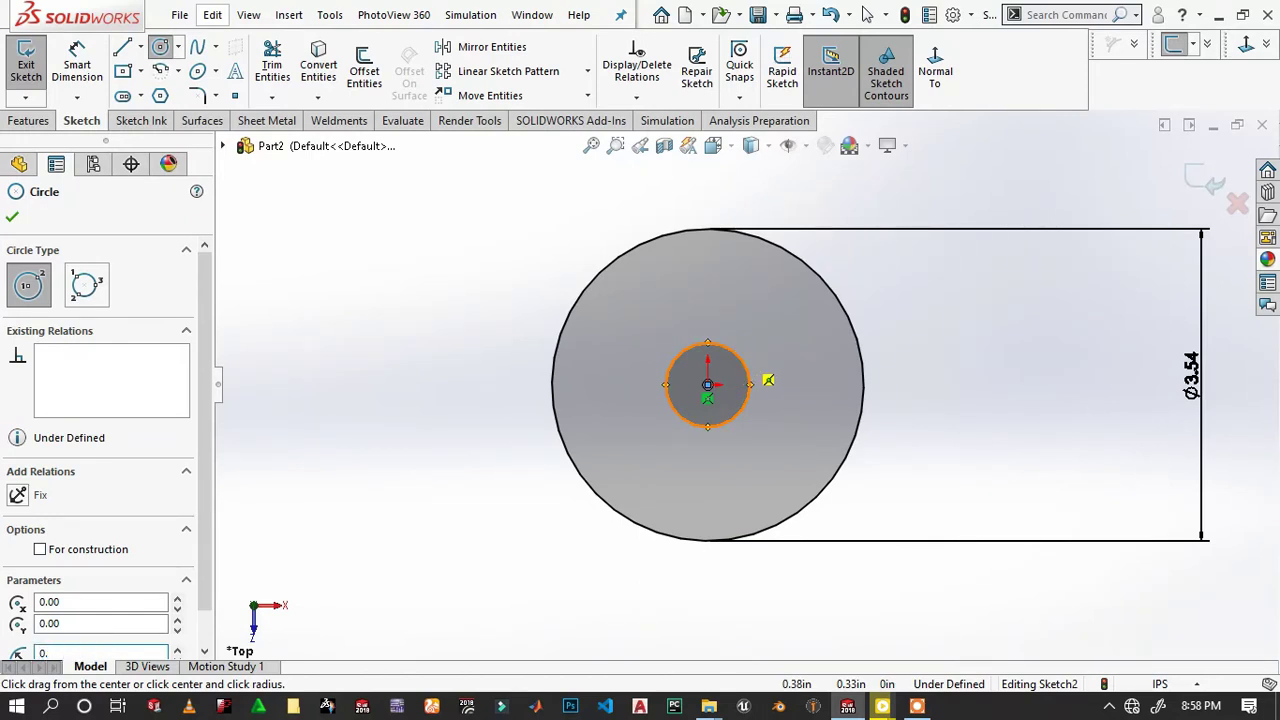
type("75")
key("Return")
left_click(77, 65)
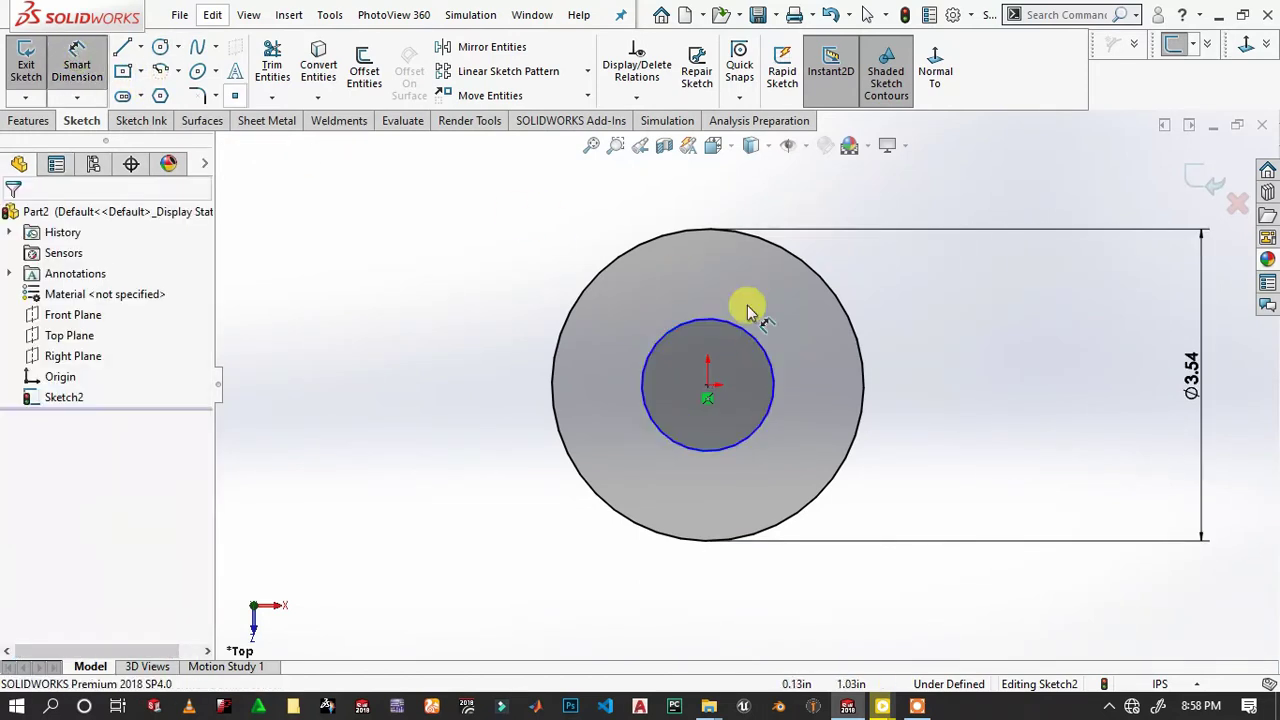
left_click(766, 354)
left_click(968, 346)
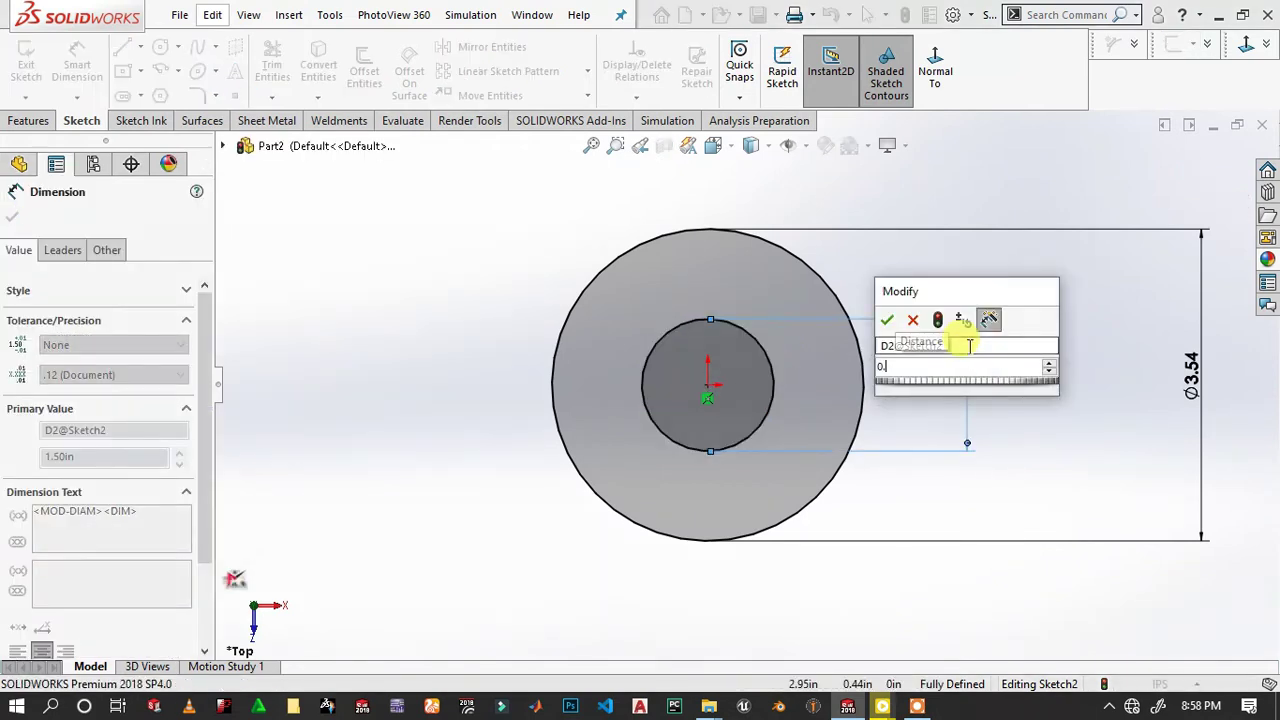
type("0.75")
key("Return")
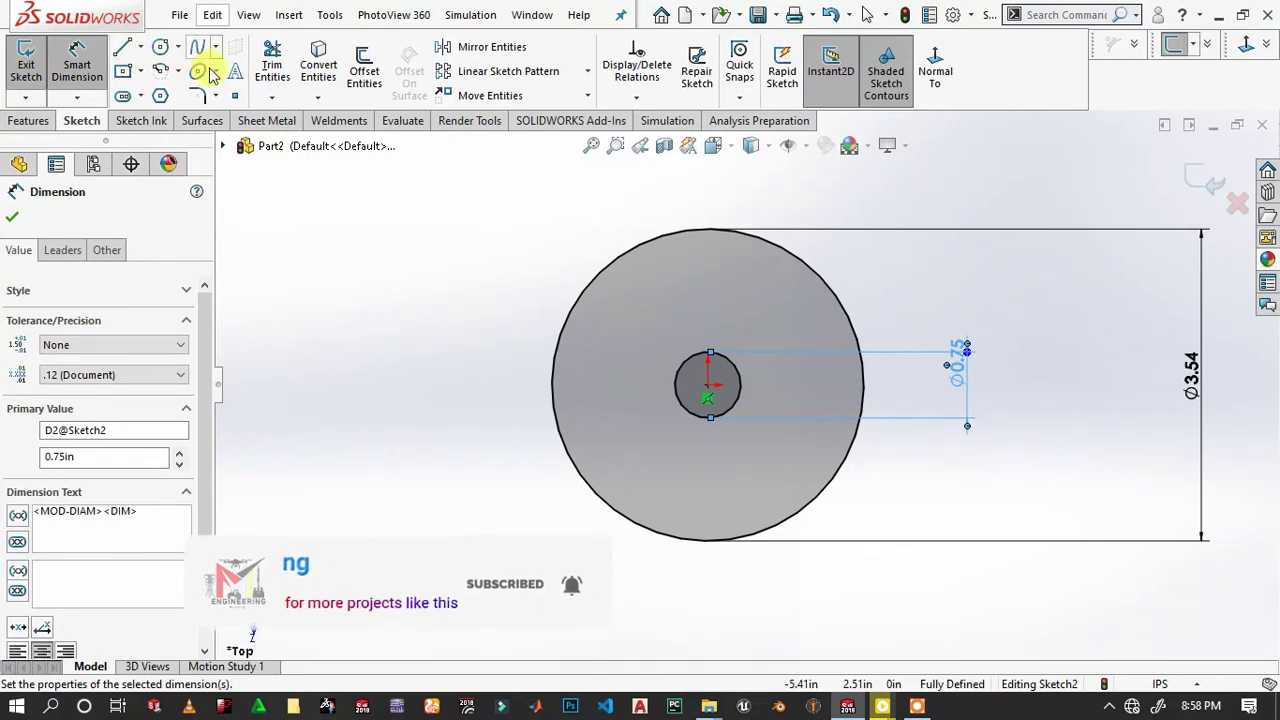
Draw a three-point arc across the disk's left rim, bulging toward the centre.
left_click(177, 70)
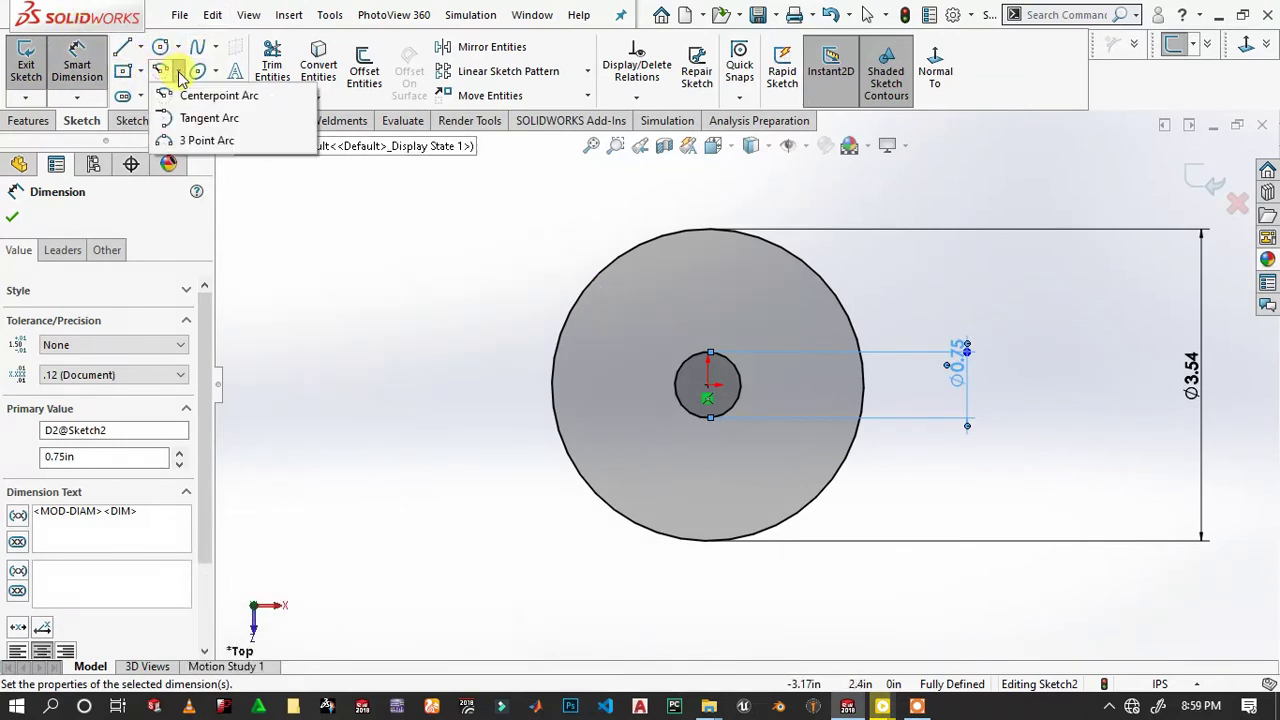
left_click(210, 140)
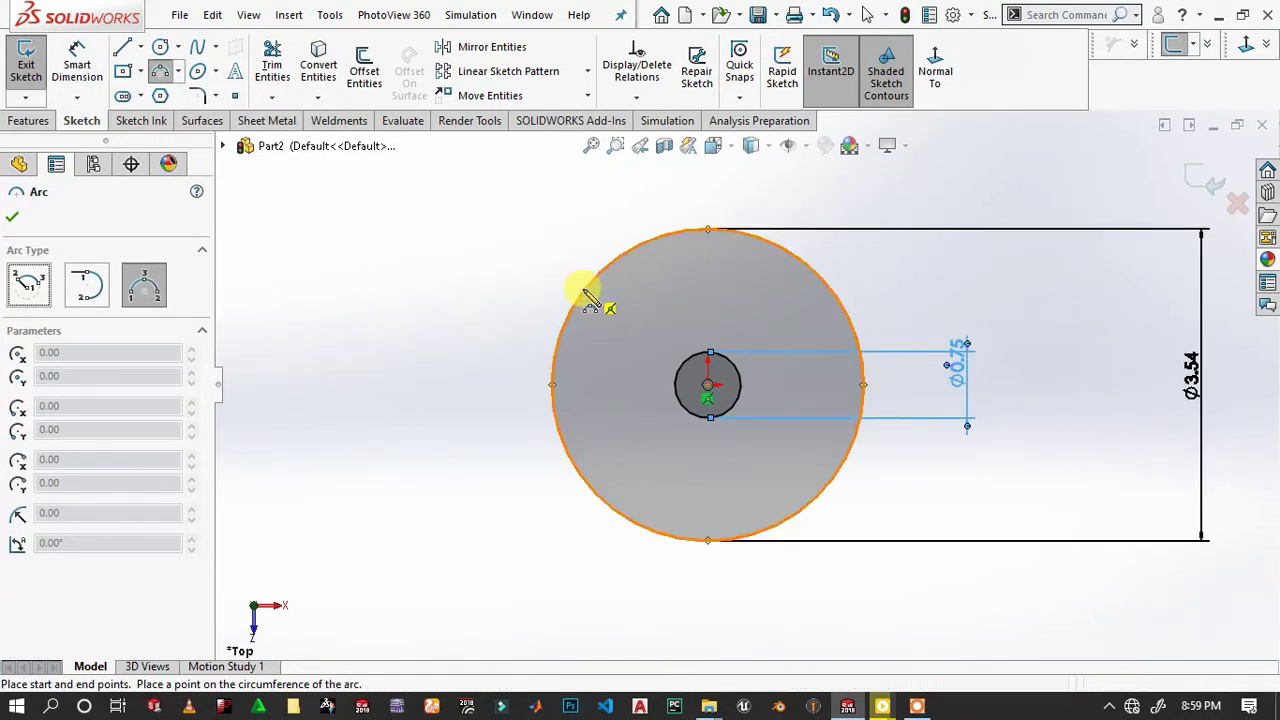
left_click(585, 293)
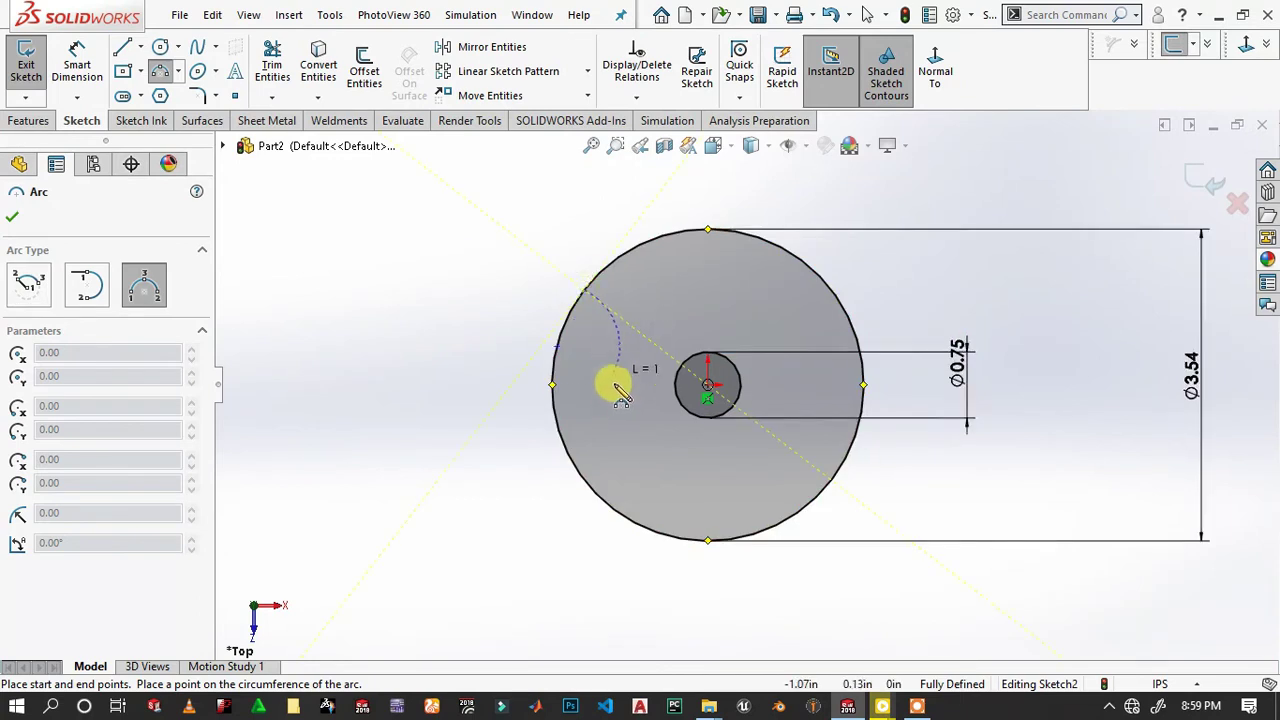
left_click(573, 462)
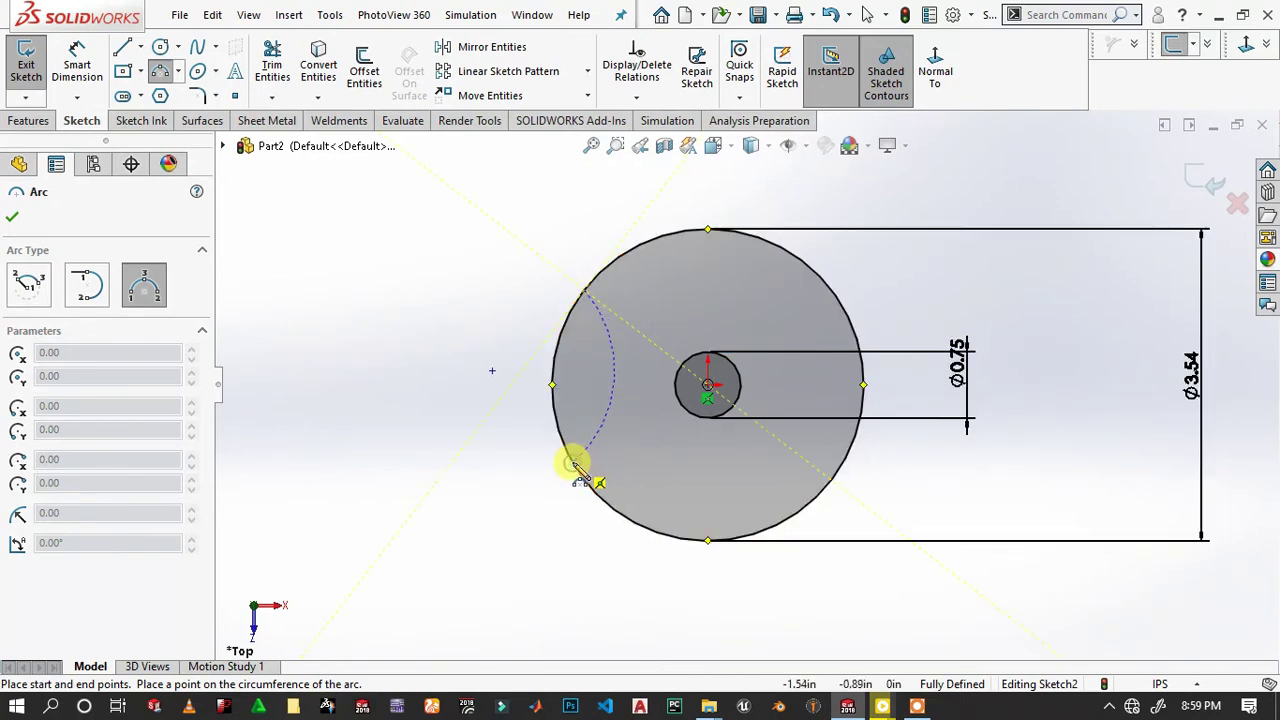
left_click(603, 390)
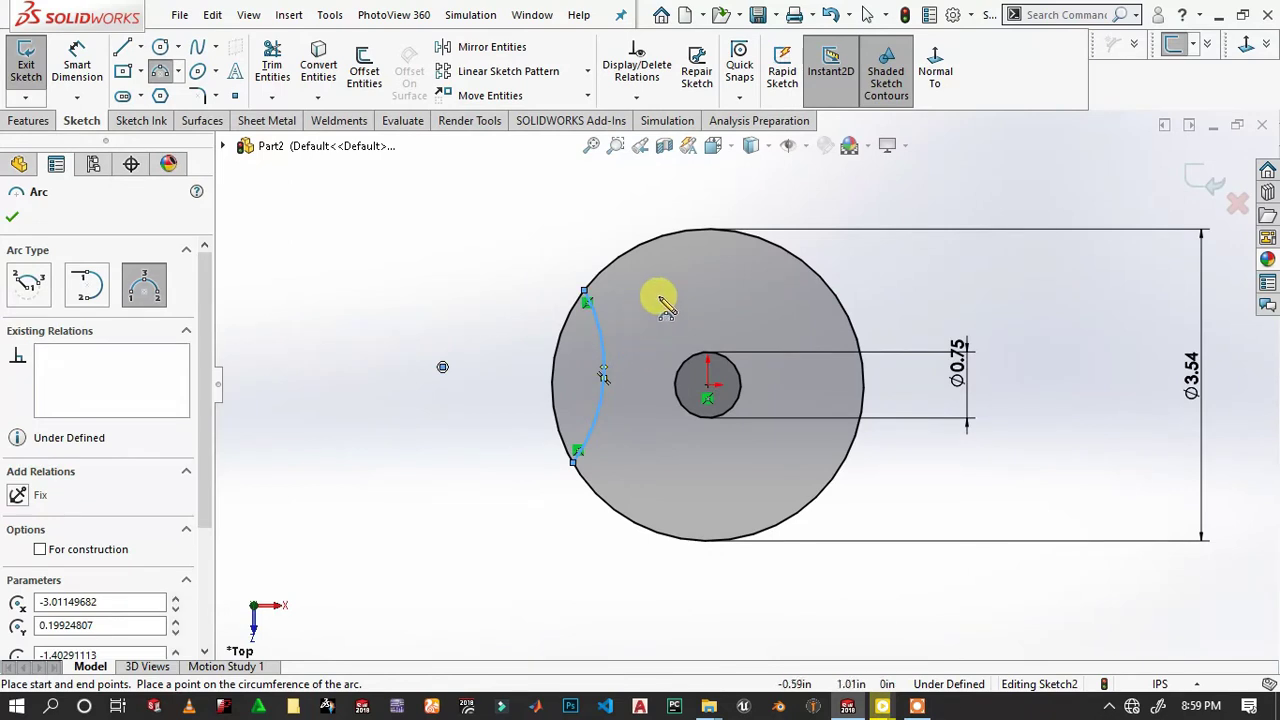
key("Escape")
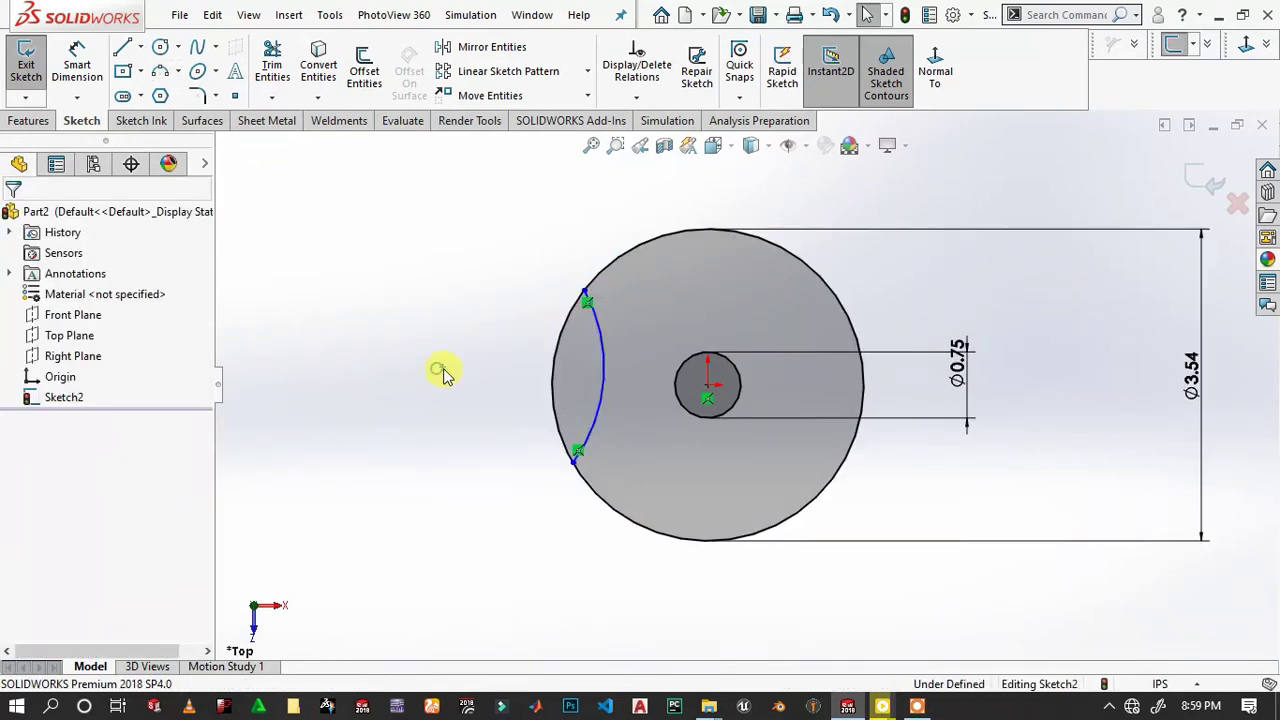
Add a Horizontal relation between the arc's centre point and the disk centre.
left_click(443, 368)
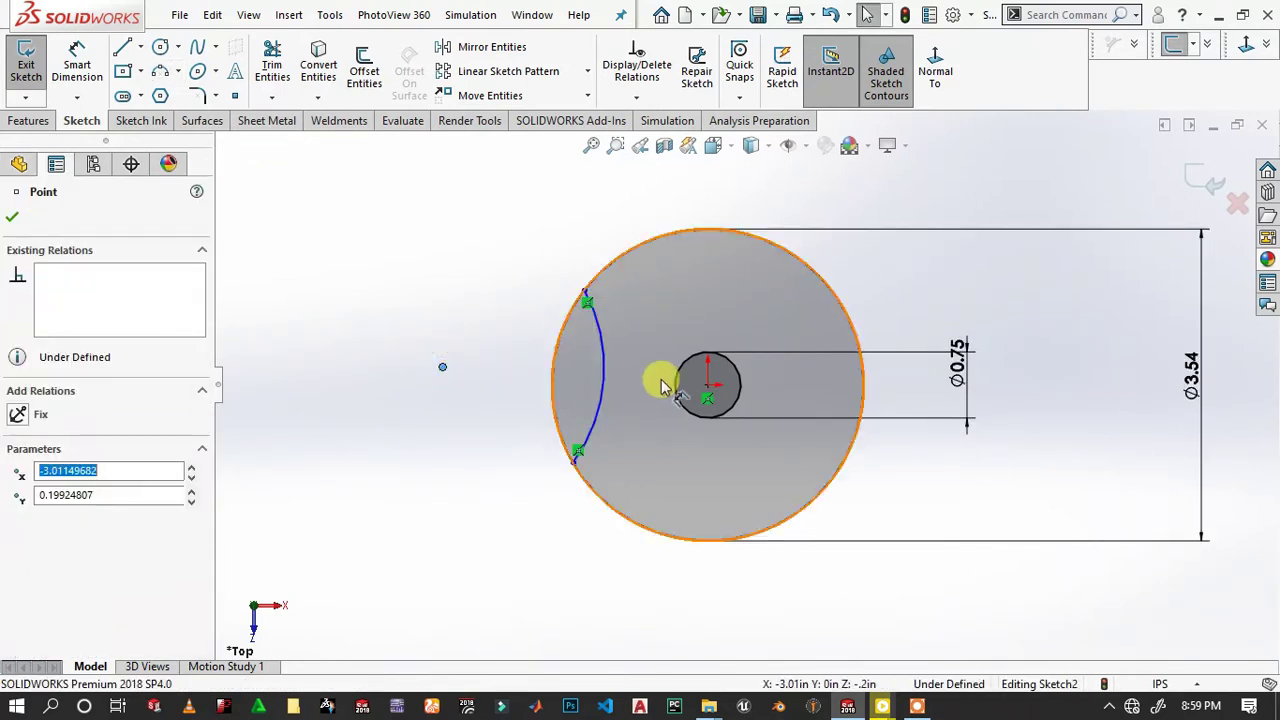
left_click(707, 390, "ctrl")
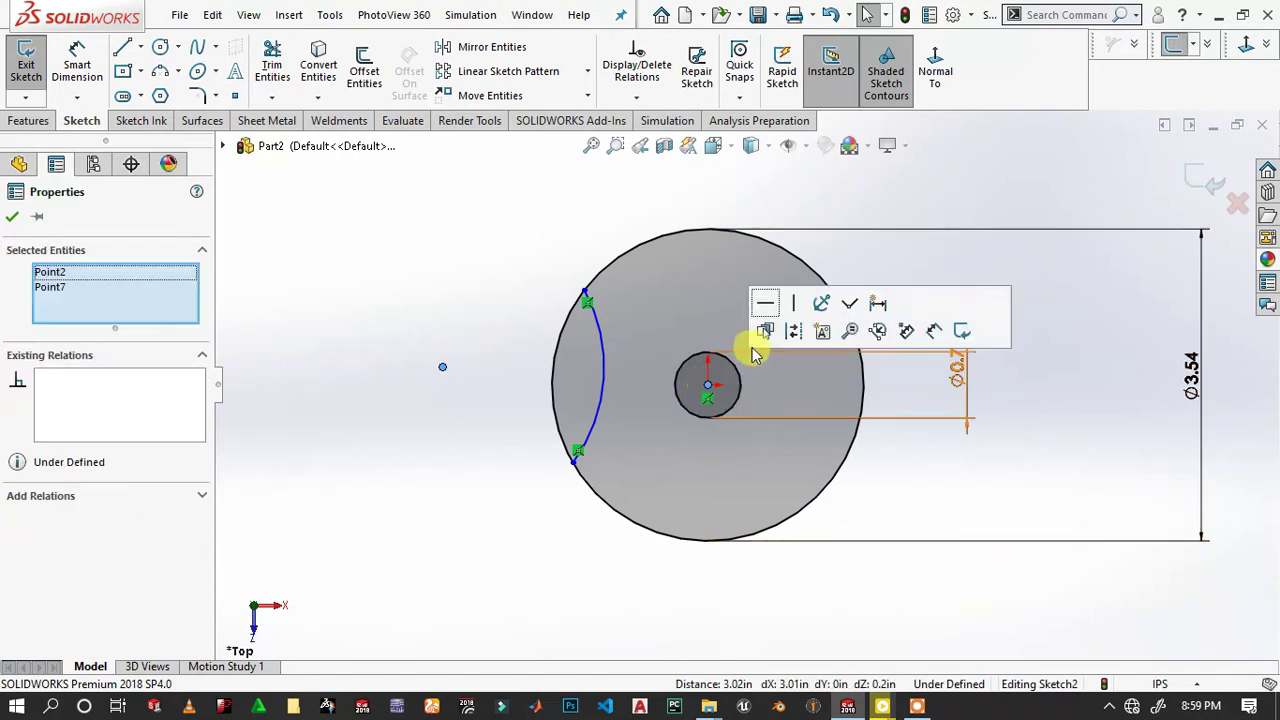
left_click(762, 309)
left_click(507, 292)
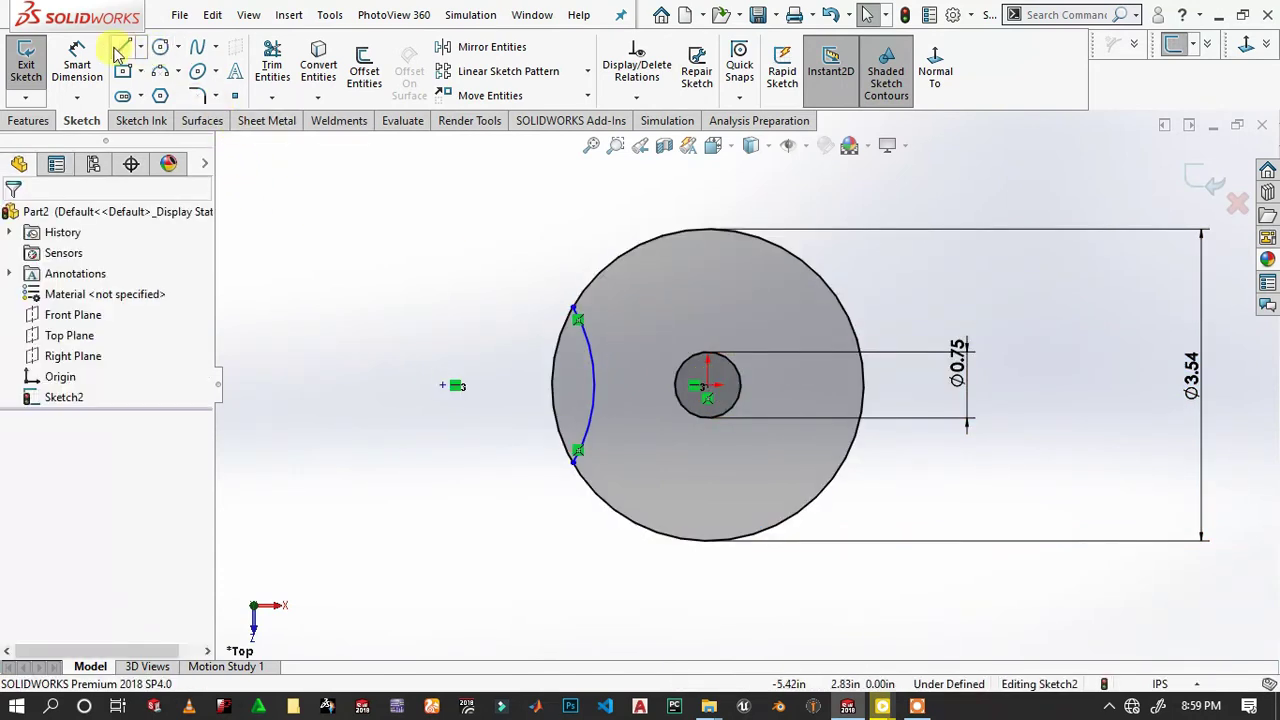
Dimension the left arc with a 2.21 arc length and an R1.77 radius.
left_click(74, 55)
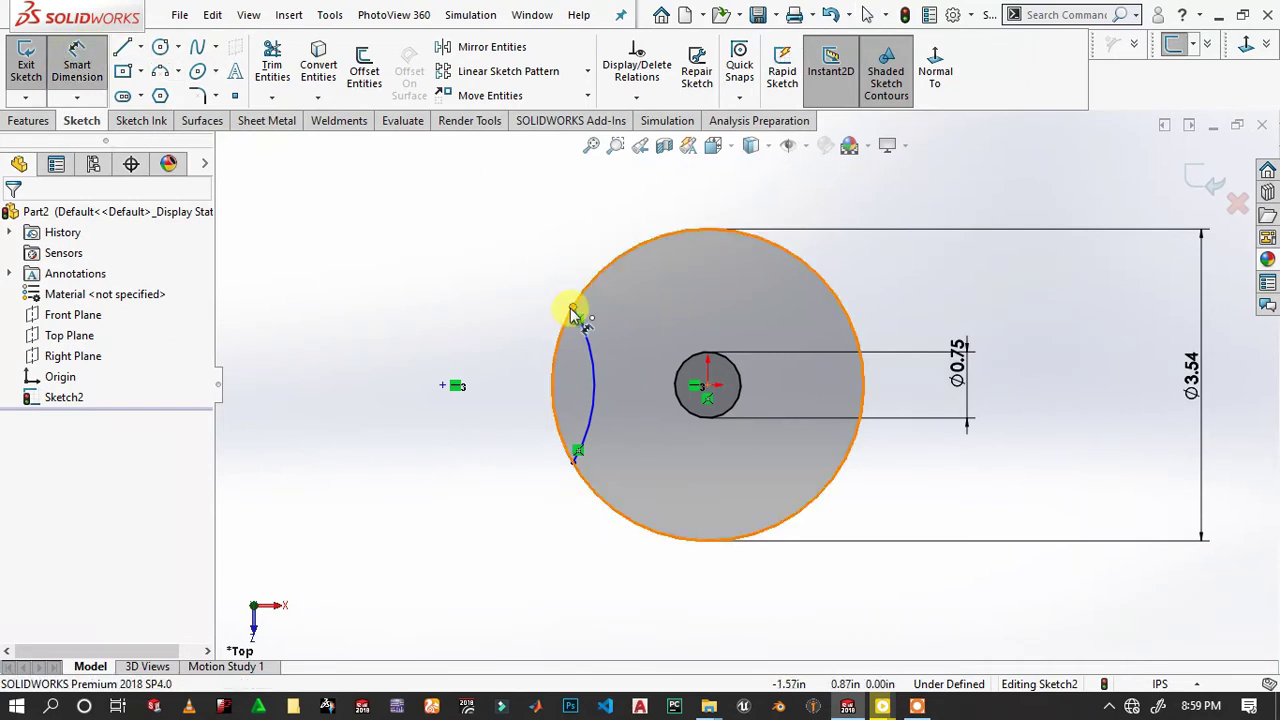
left_click(572, 308)
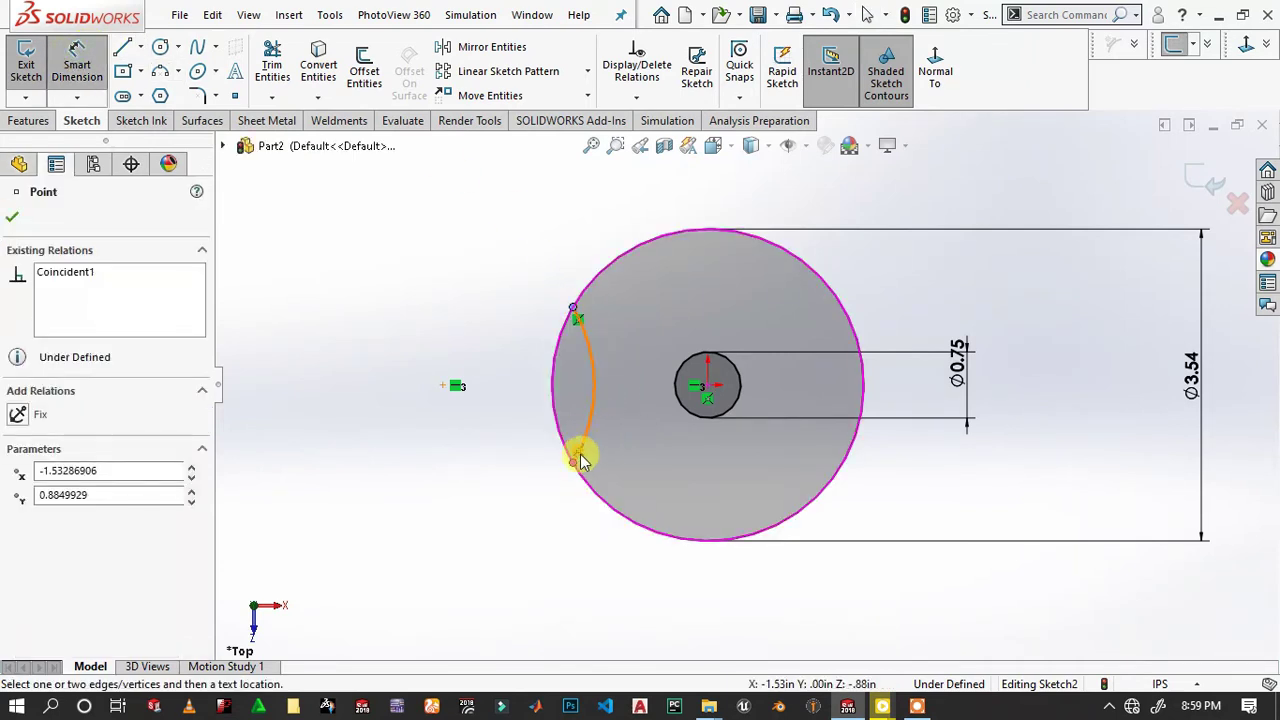
left_click(576, 458)
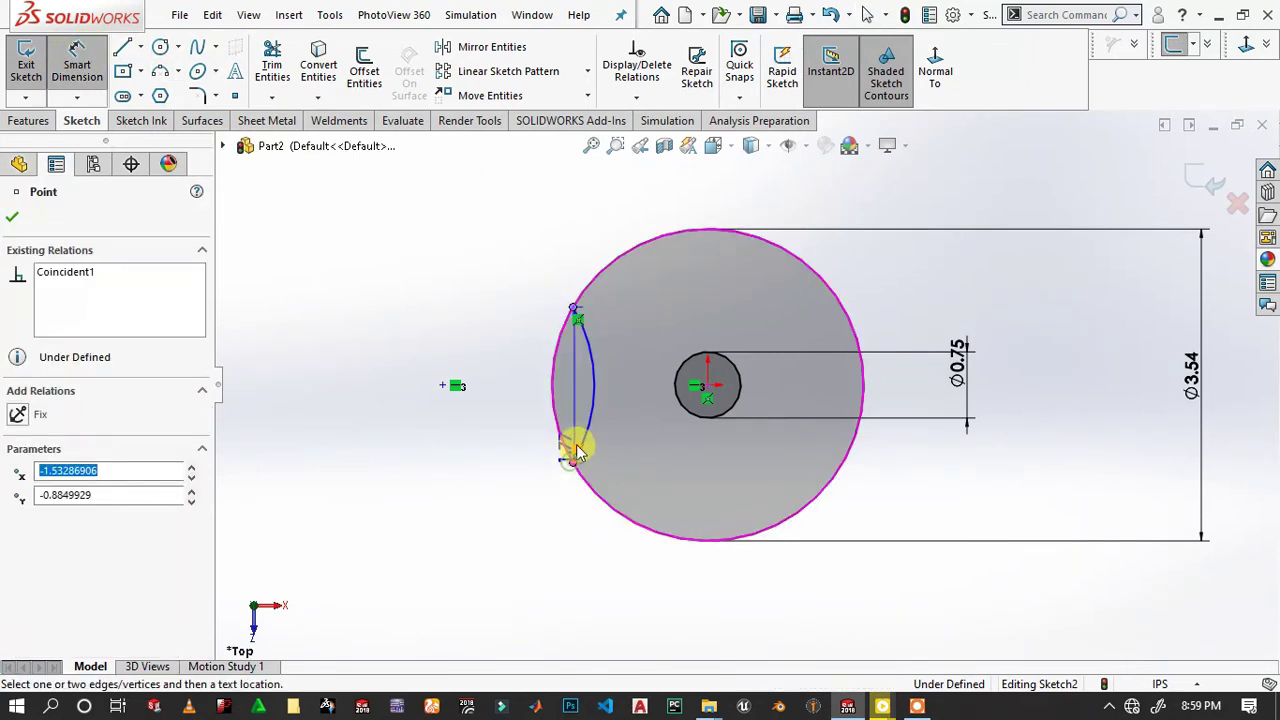
left_click(603, 393)
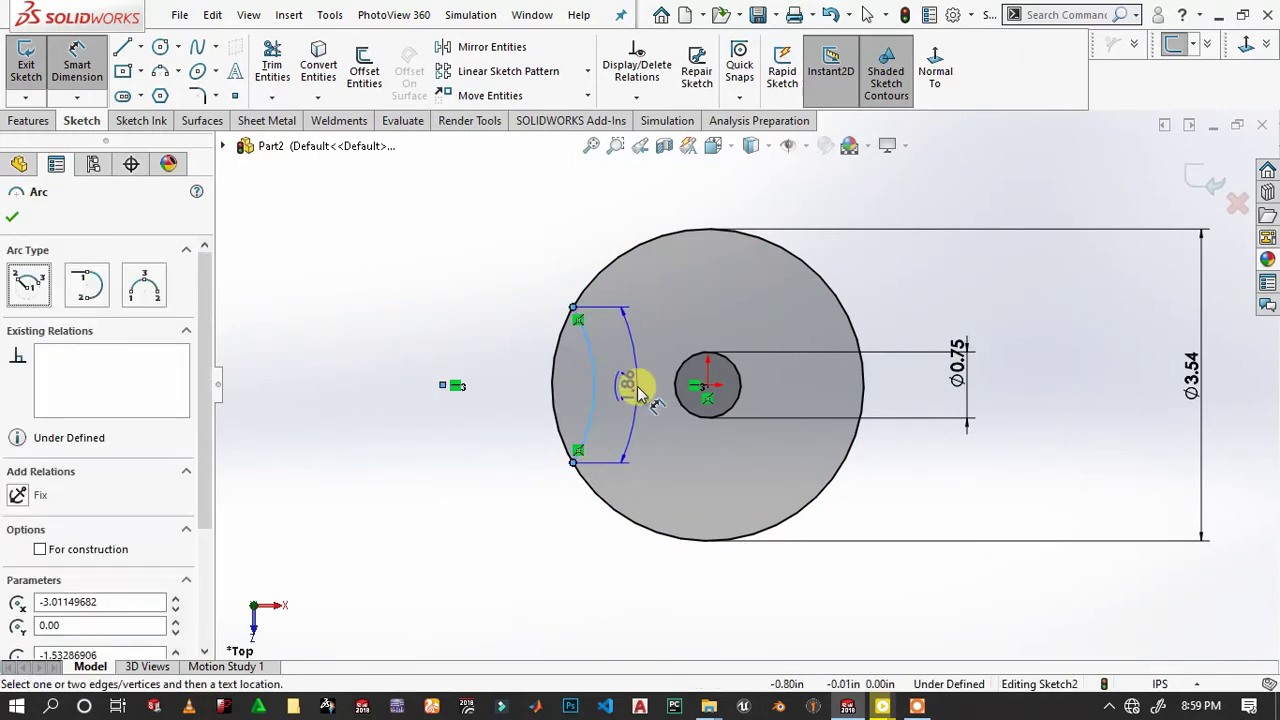
left_click(640, 393)
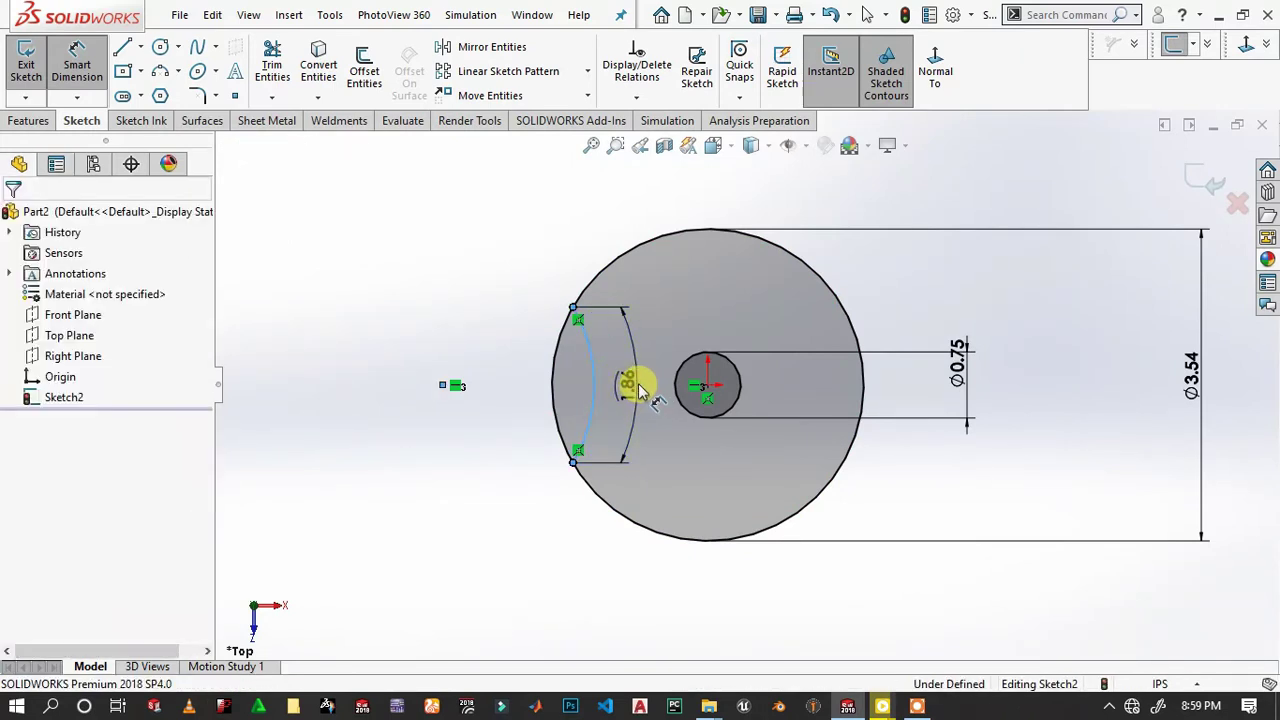
type("2.21")
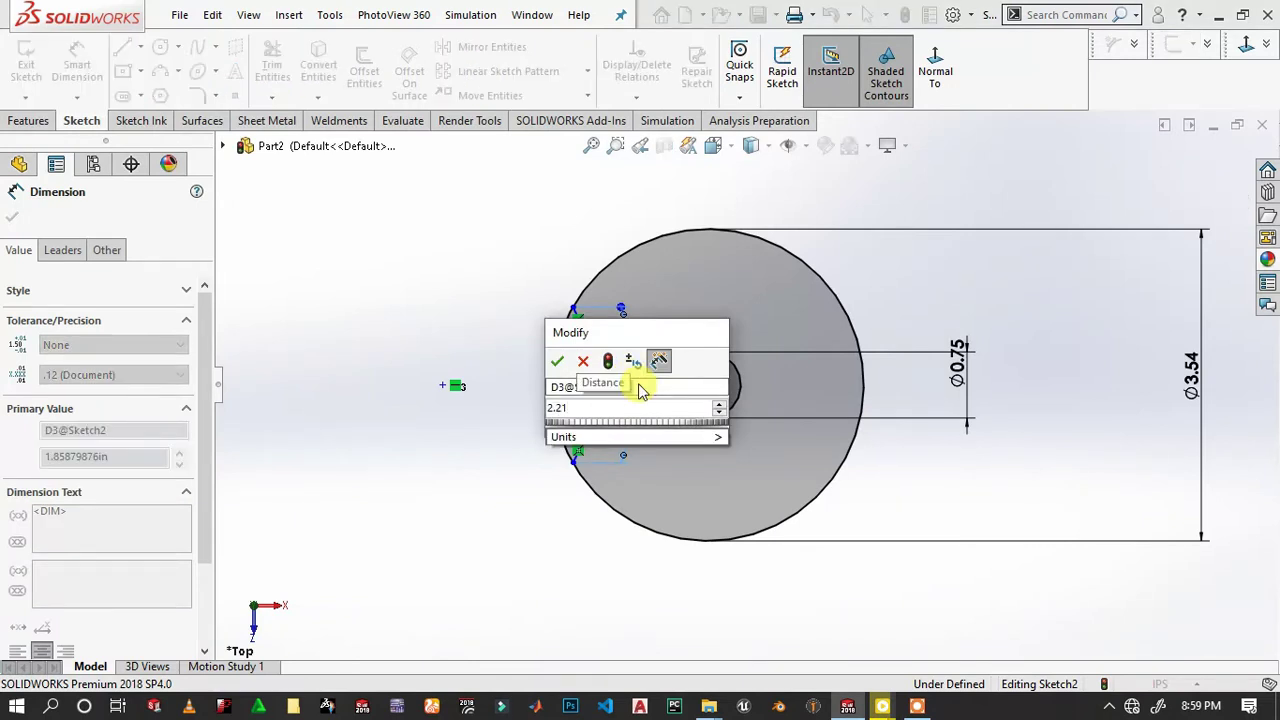
key("Return")
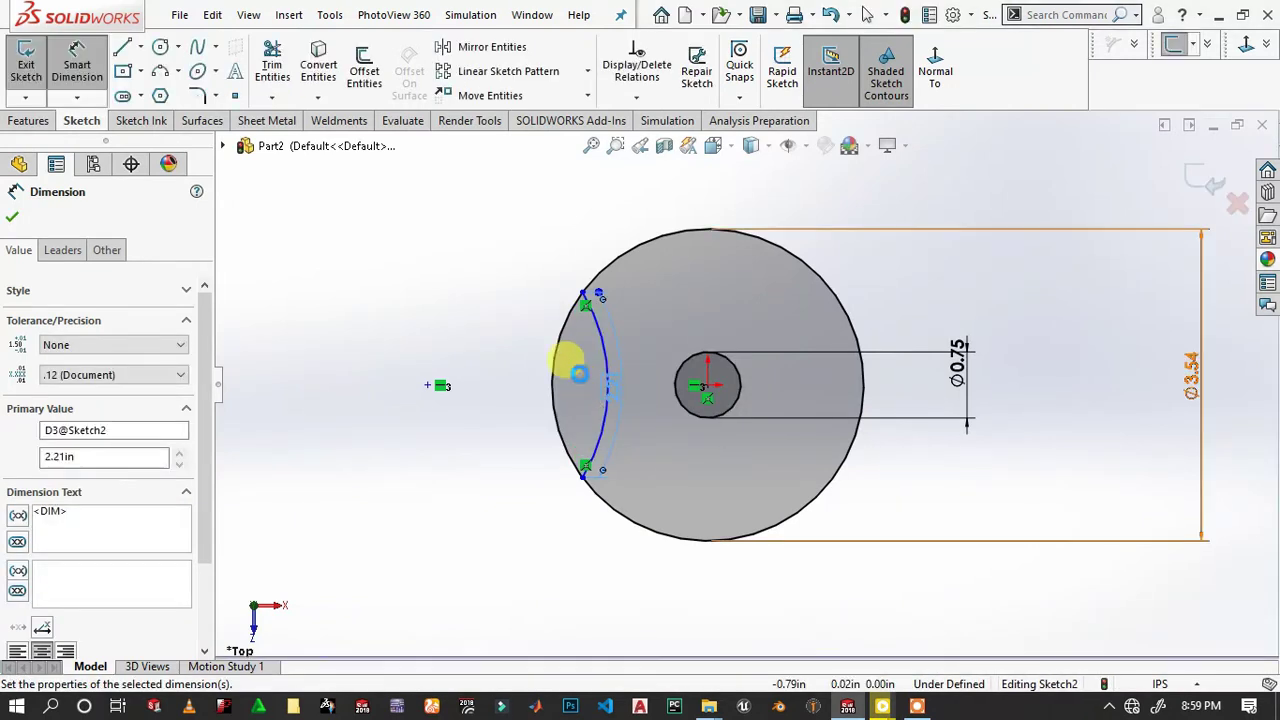
left_click(600, 338)
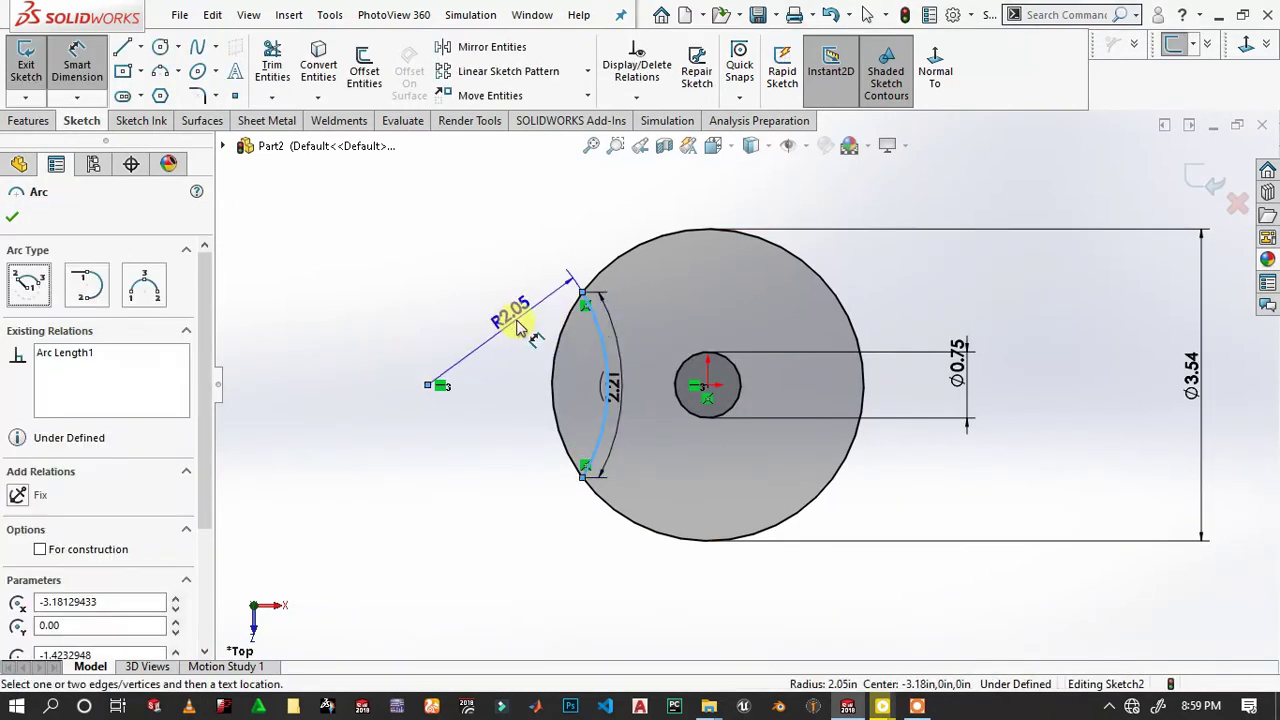
left_click(541, 328)
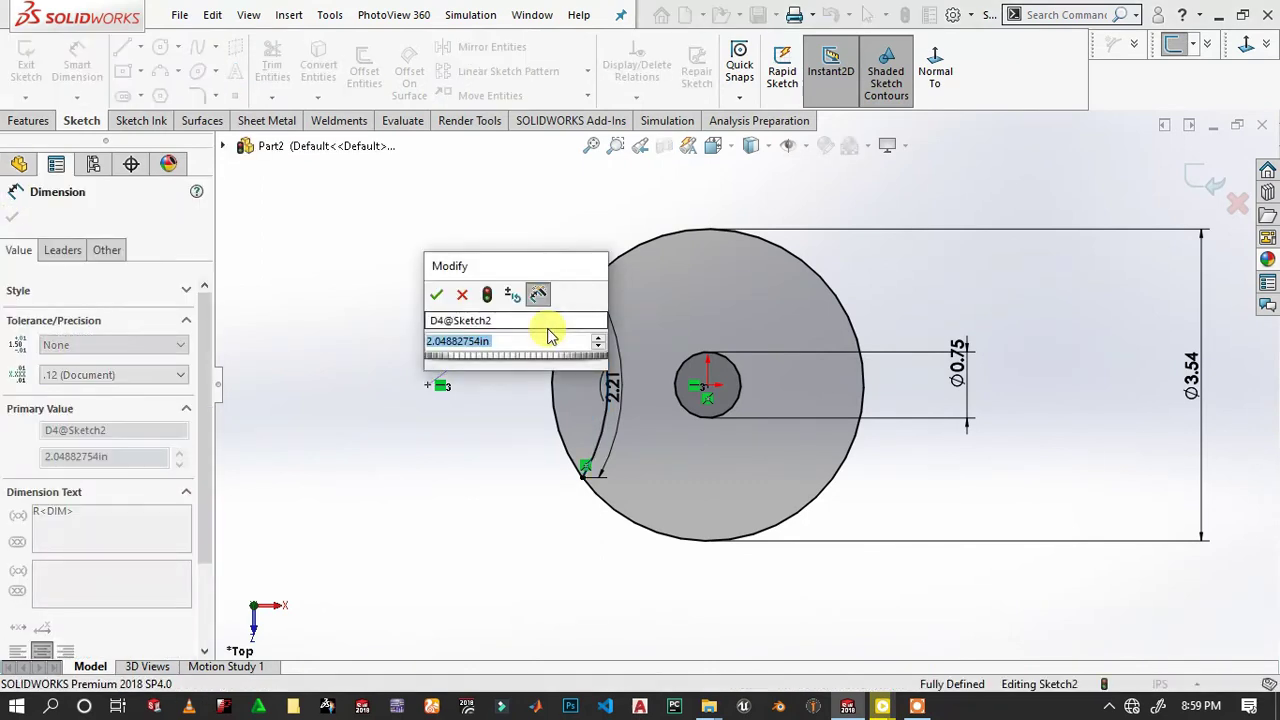
type("1.77")
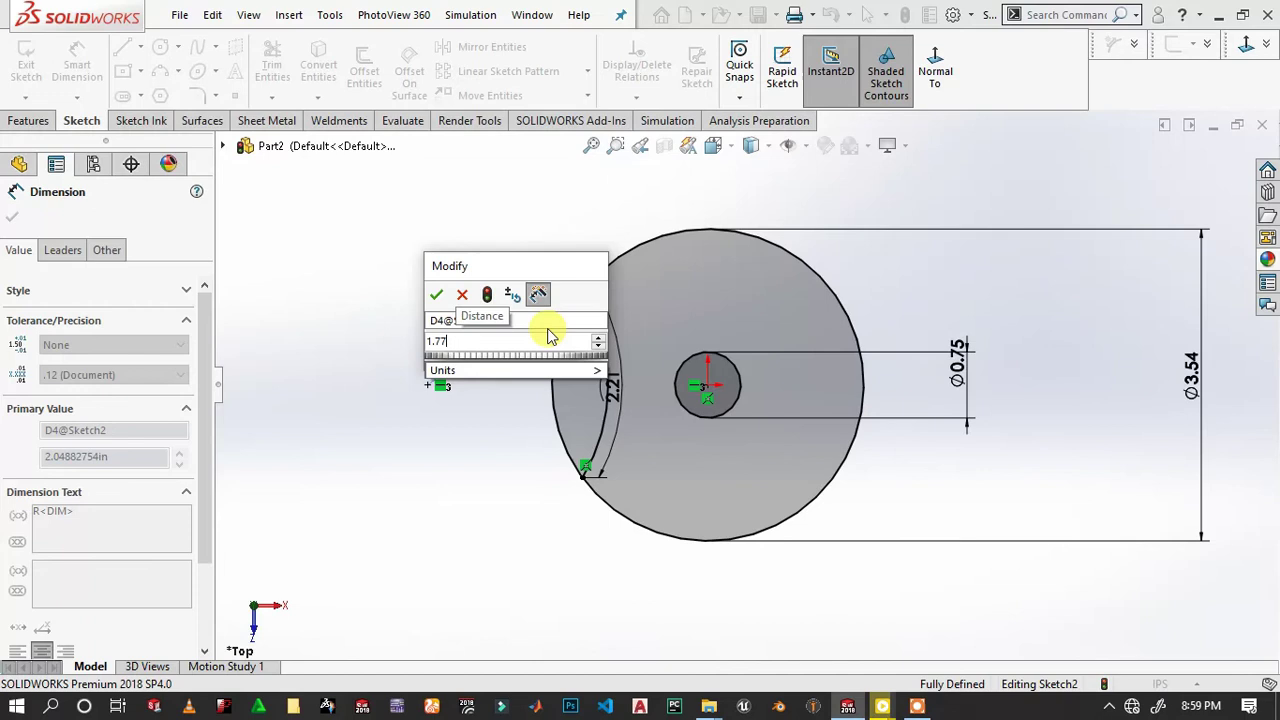
key("Return")
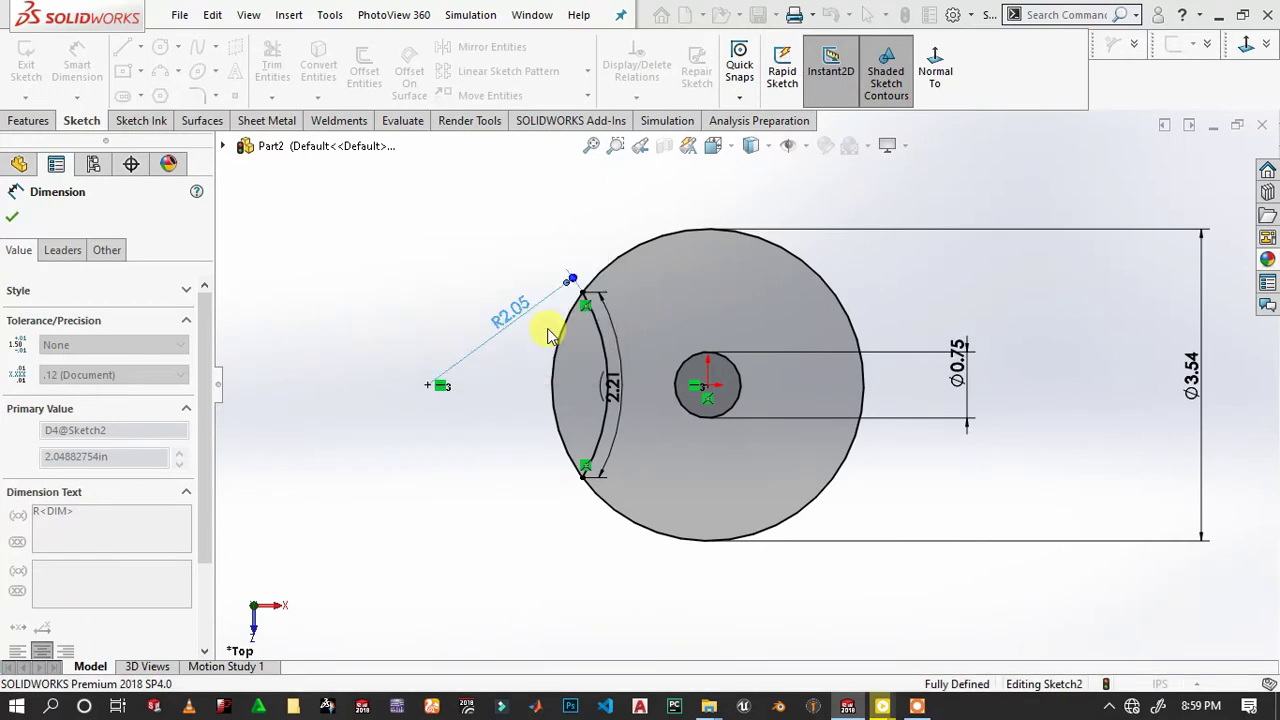
left_click(466, 310)
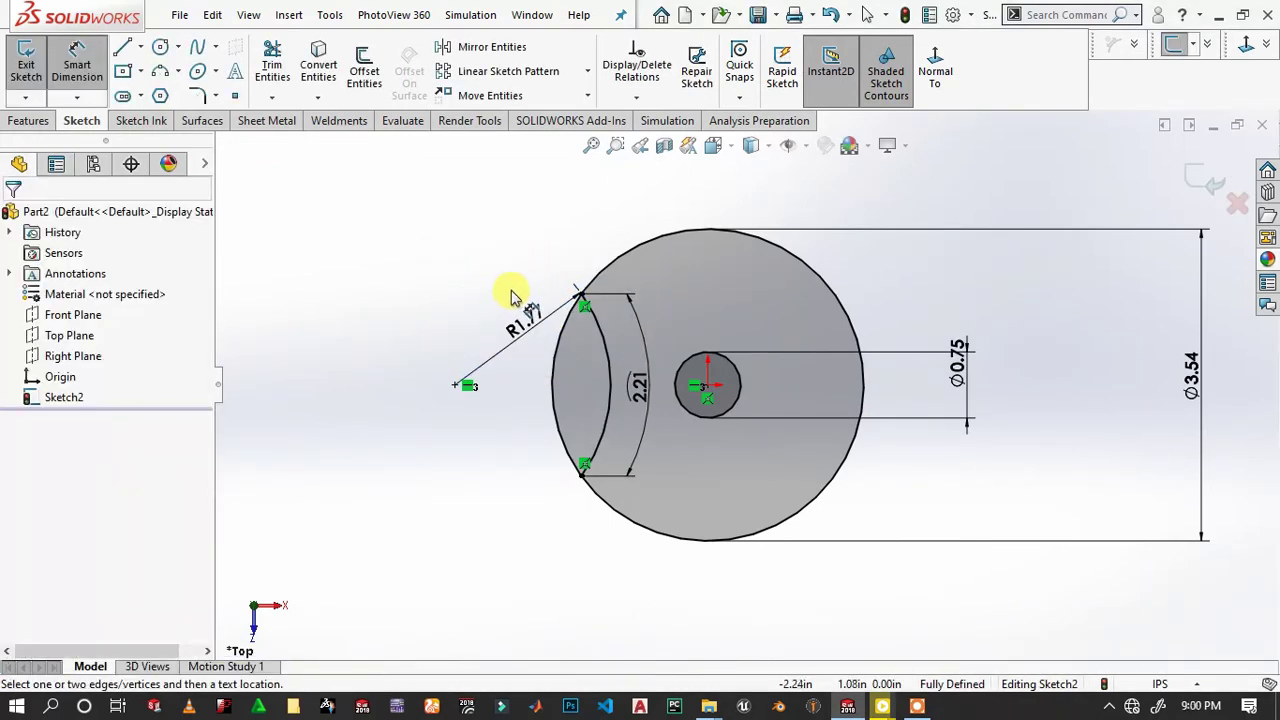
Power-trim away the disk's outer edge to the left of the arc.
left_click(275, 67)
left_click_drag(528, 420, 560, 422)
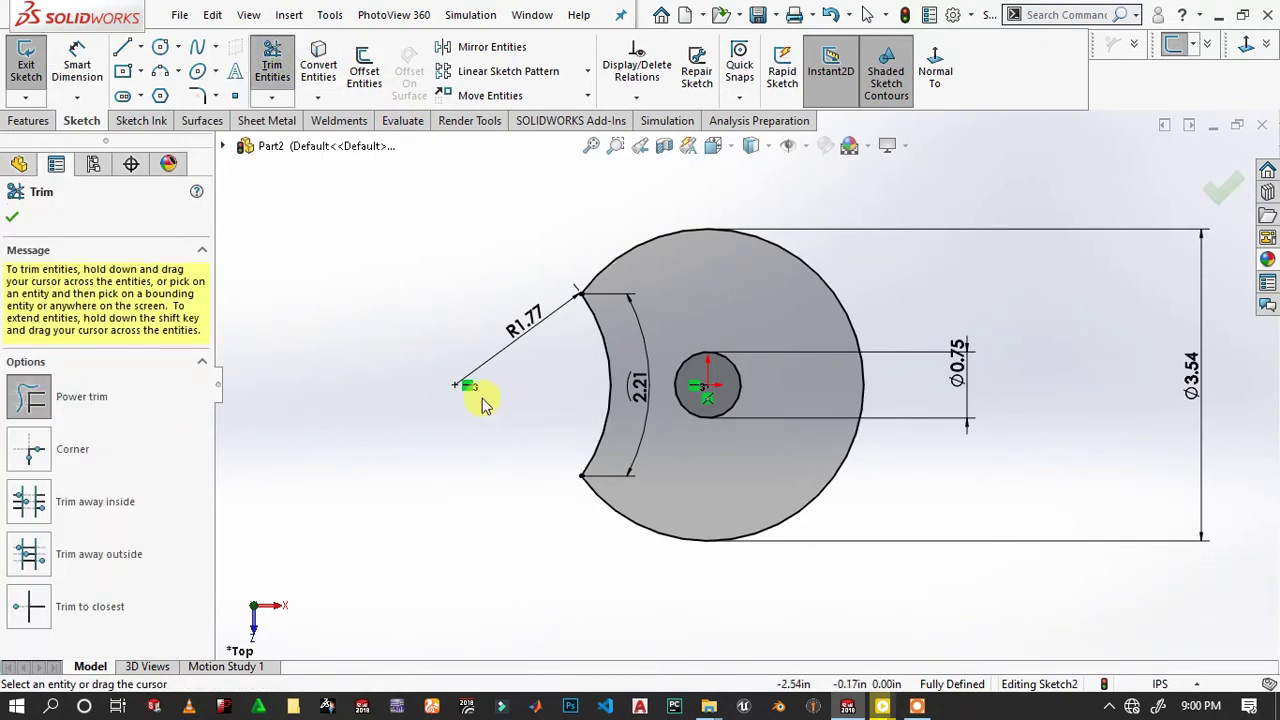
left_click(11, 218)
Extrude the concave disk profile 0.30 in blind, then select the disc's top face.
left_click(28, 120)
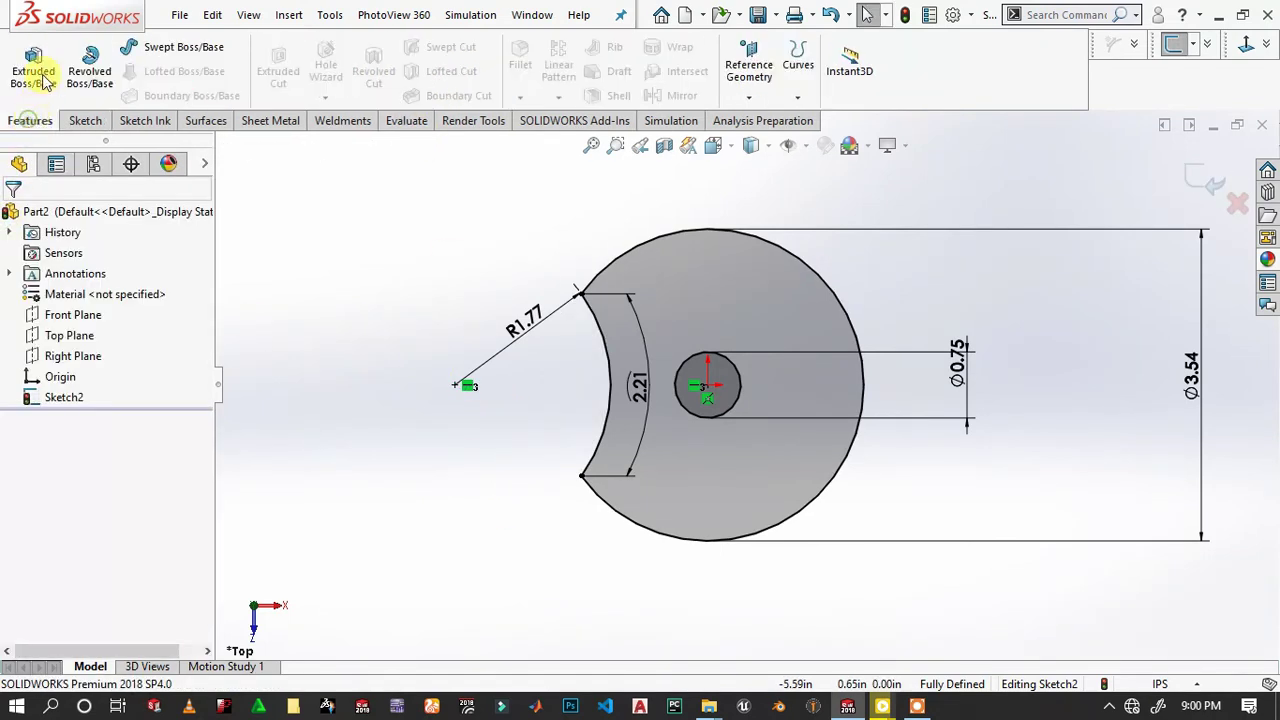
left_click(33, 65)
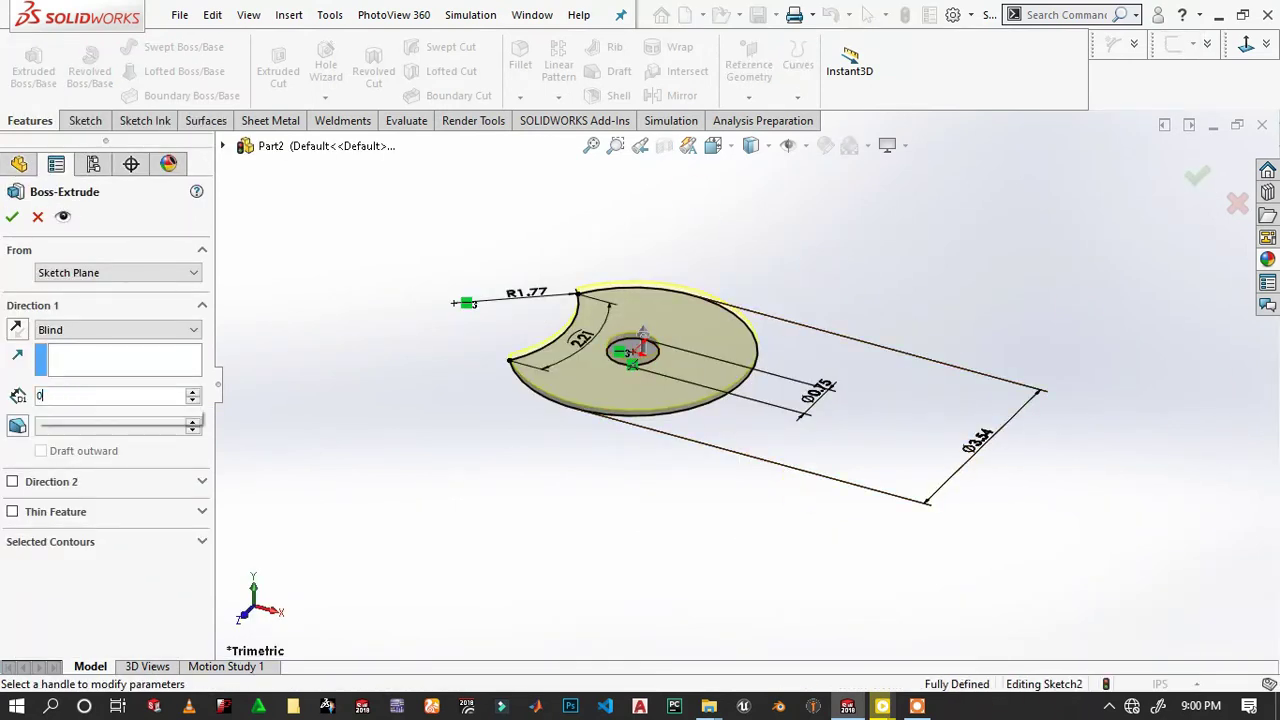
type("0.3")
key("Return")
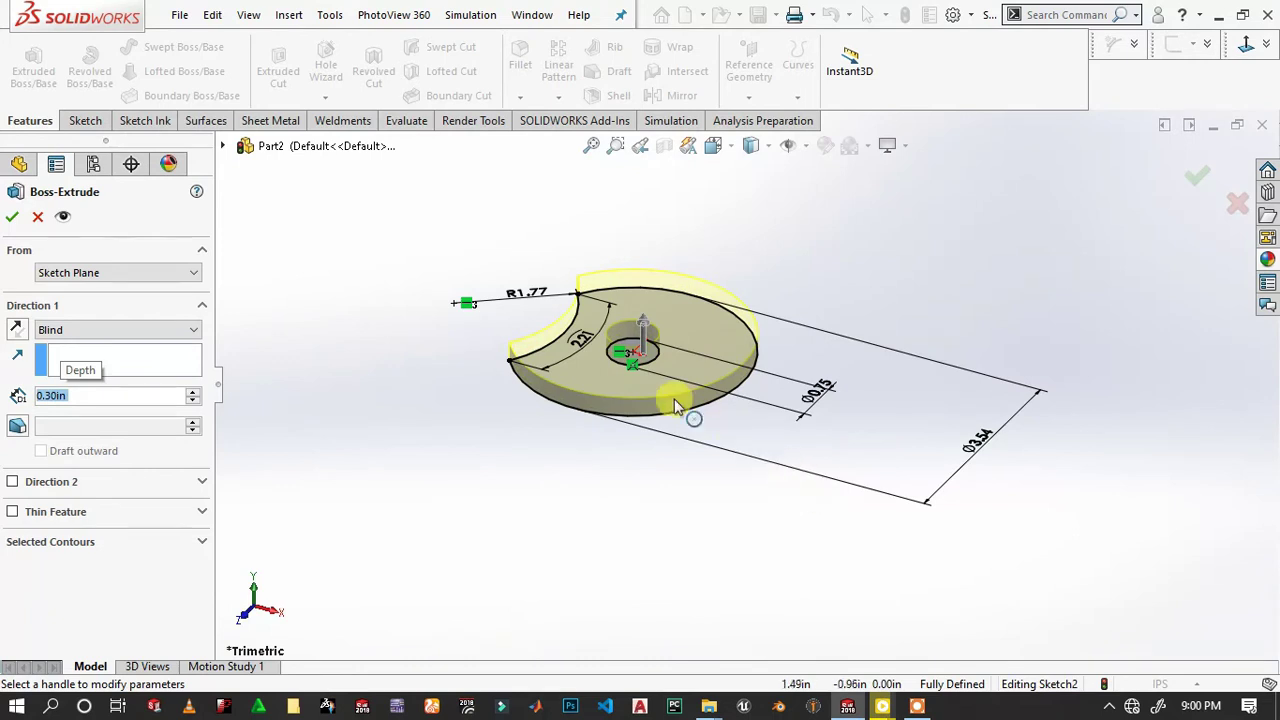
left_click(13, 220)
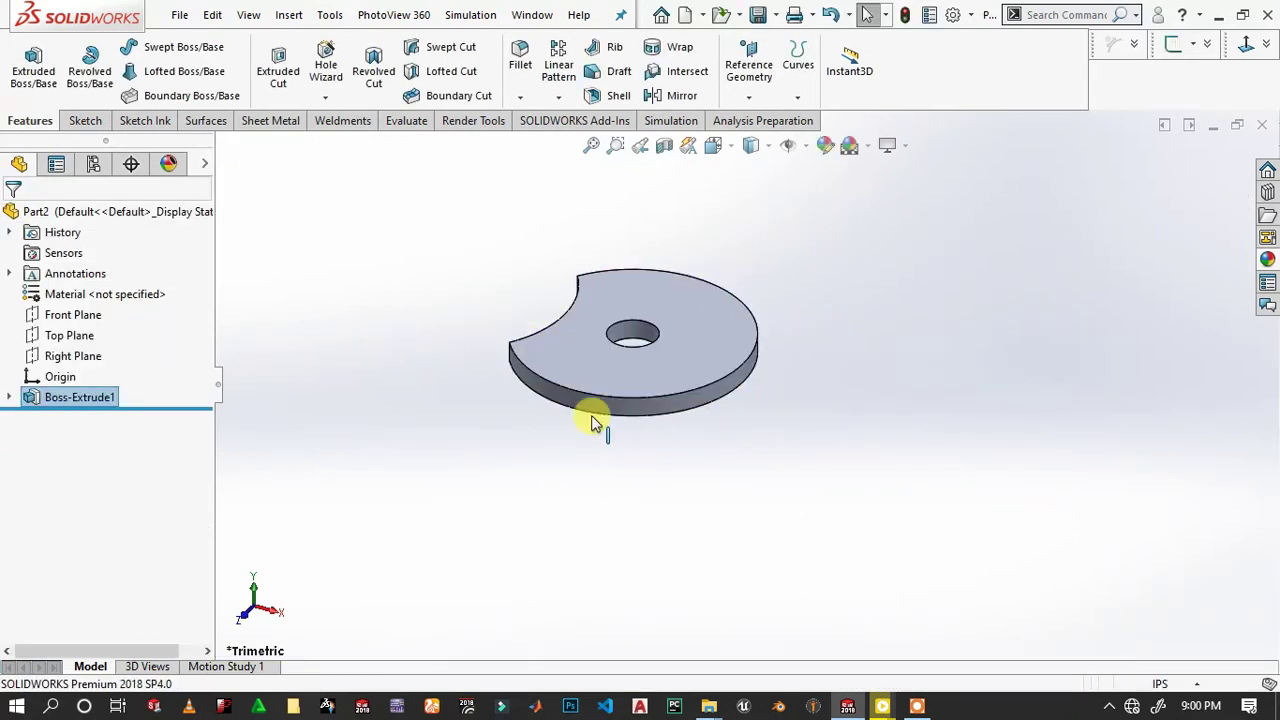
mouse_move(614, 449)
middle_mouse_down()
mouse_move(600, 429)
mouse_move(686, 317)
mouse_move(716, 360)
middle_mouse_up()
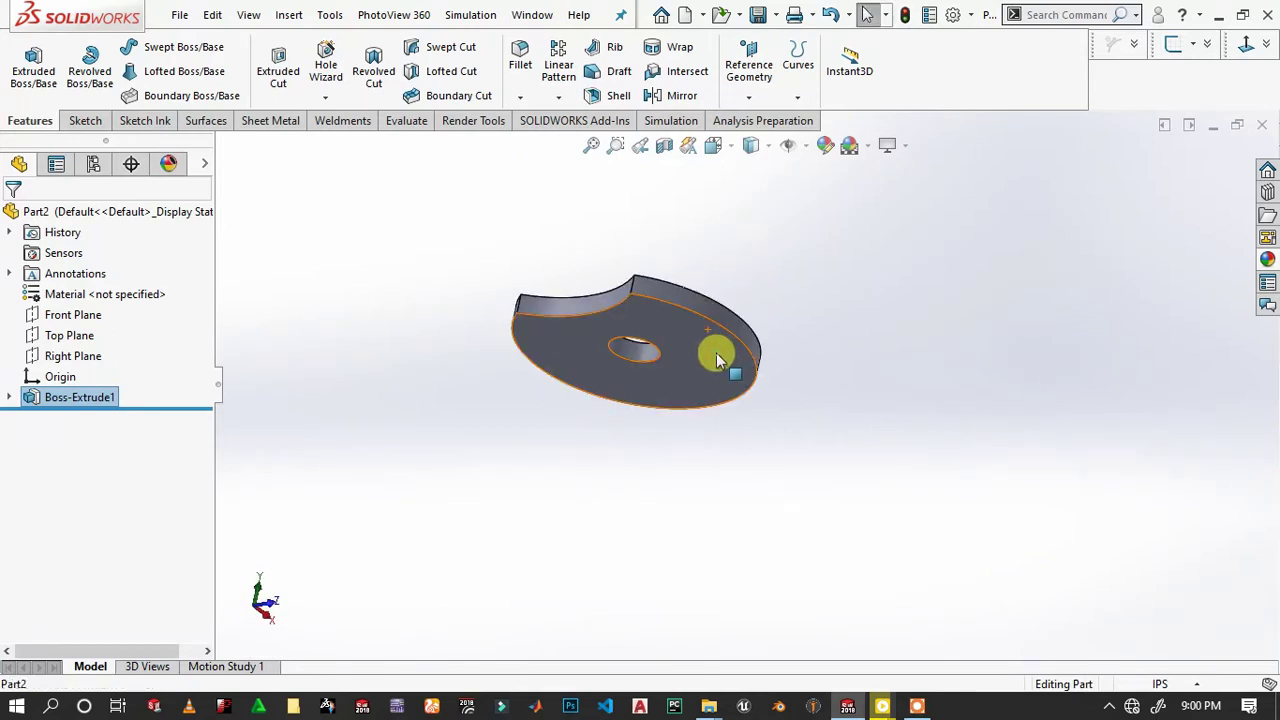
left_click(716, 360)
Sketch two circles at the disc centre and two concentric circles to its left.
left_click(801, 299)
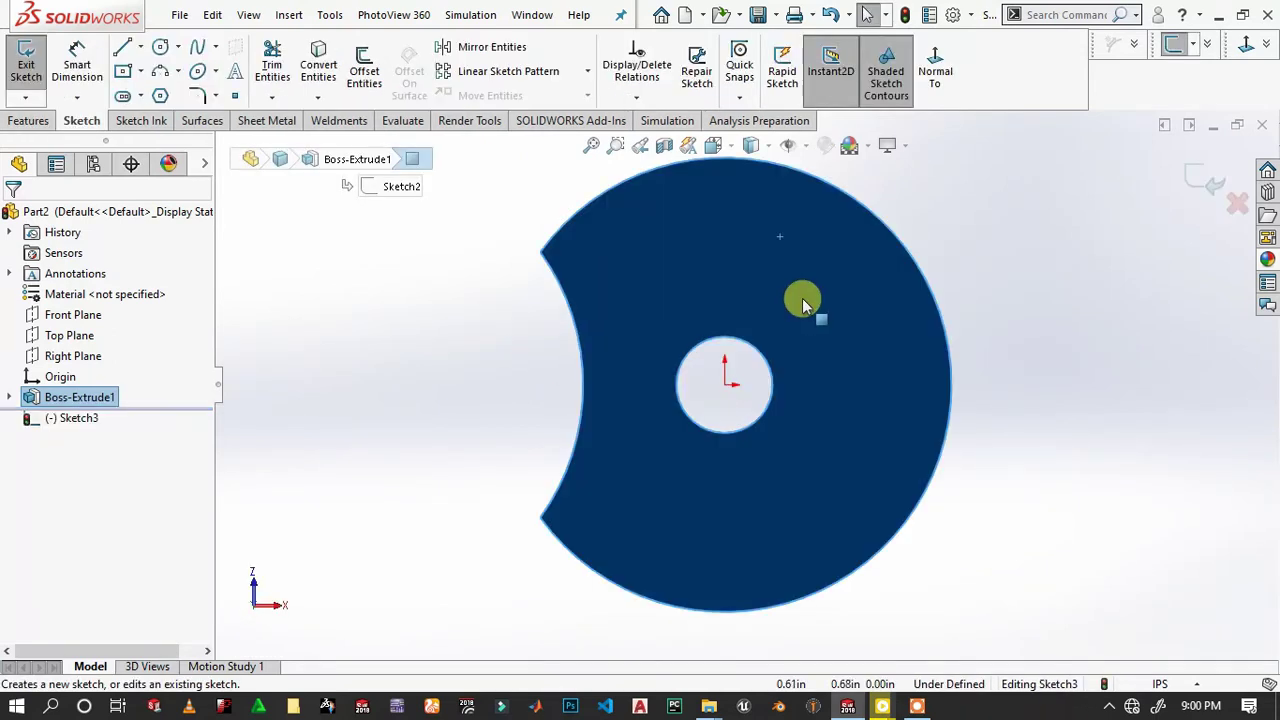
left_click(165, 50)
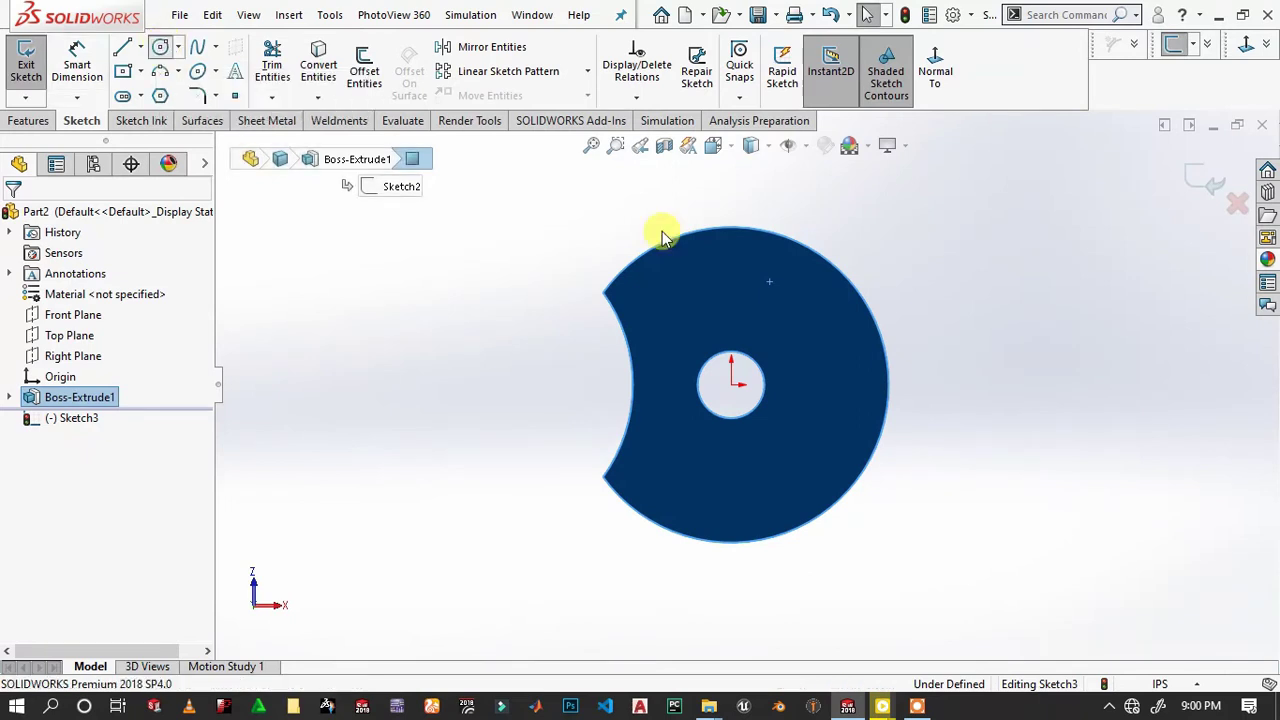
left_click(731, 384)
left_click(784, 324)
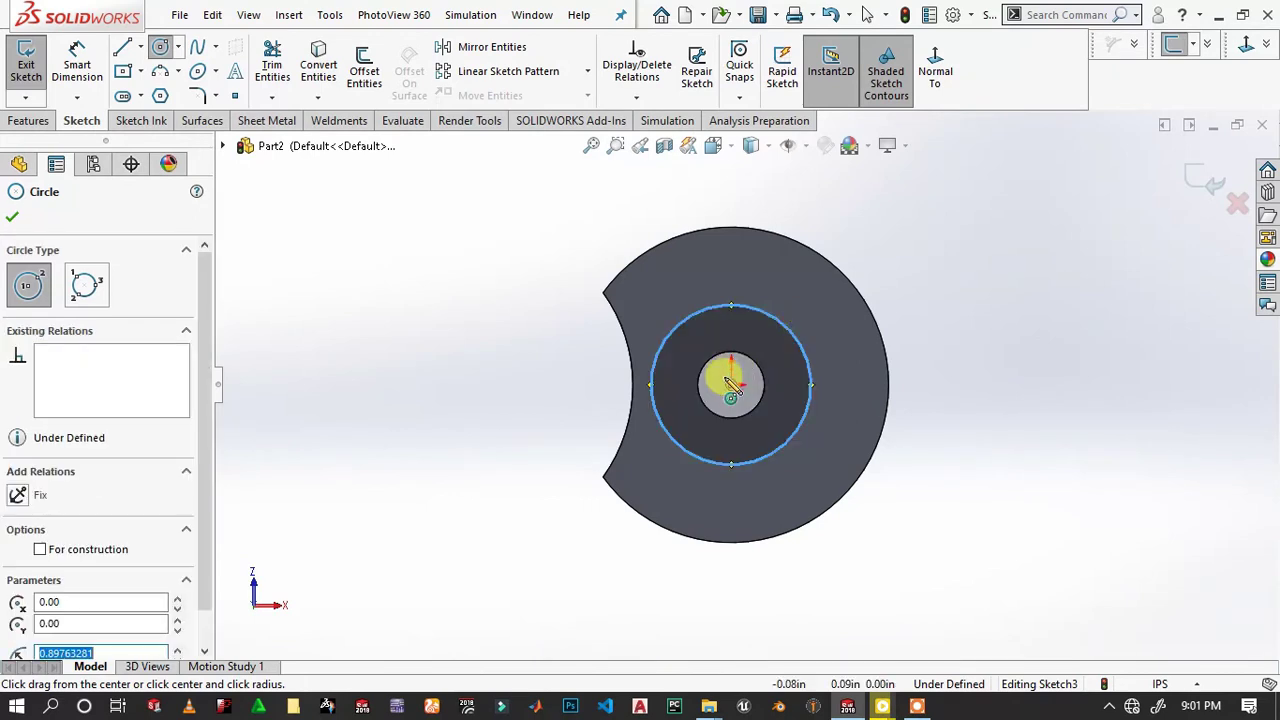
left_click(731, 384)
left_click(757, 365)
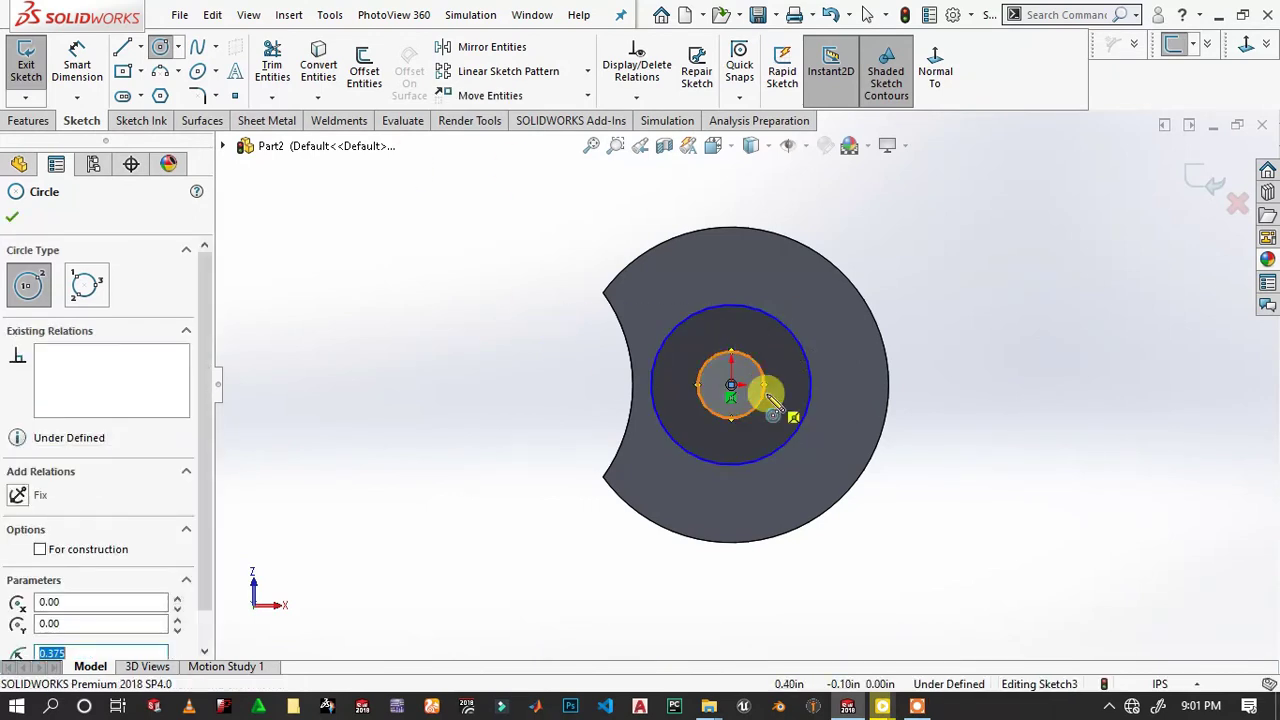
left_click(520, 384)
left_click(556, 330)
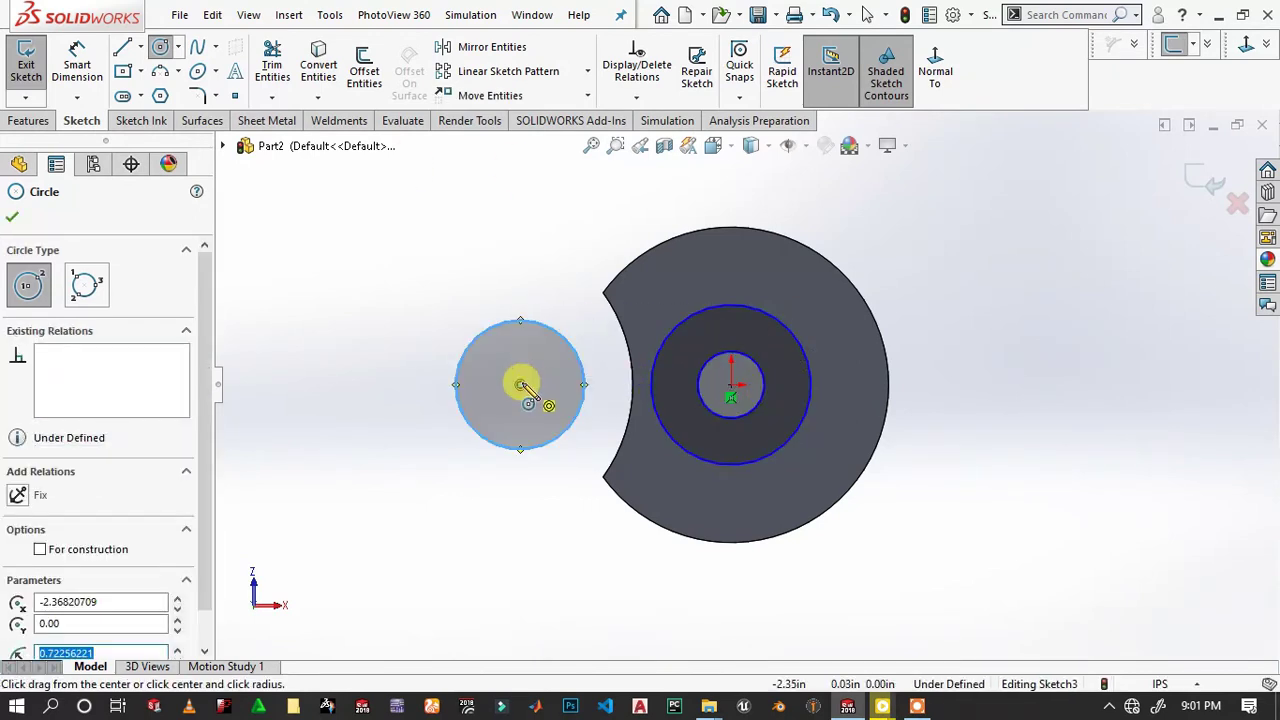
left_click(520, 384)
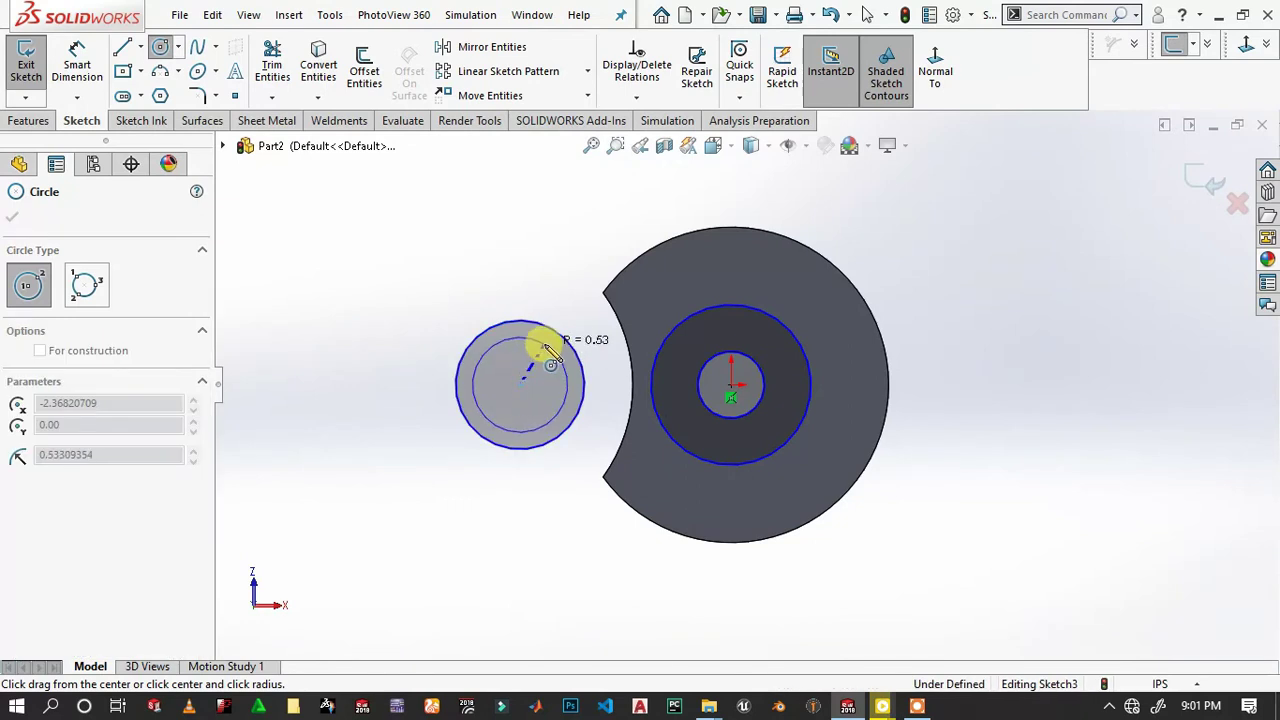
left_click(543, 340)
Draw a construction line joining the two circle centres.
left_click(122, 47)
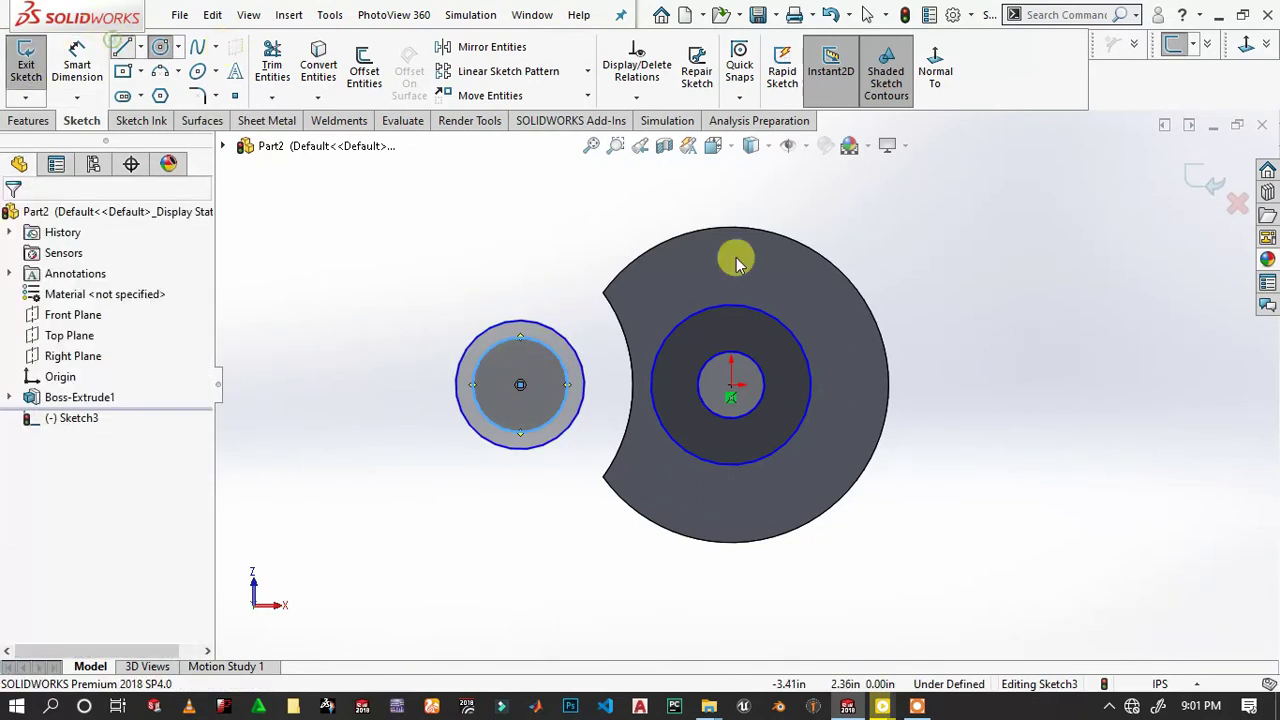
left_click(731, 386)
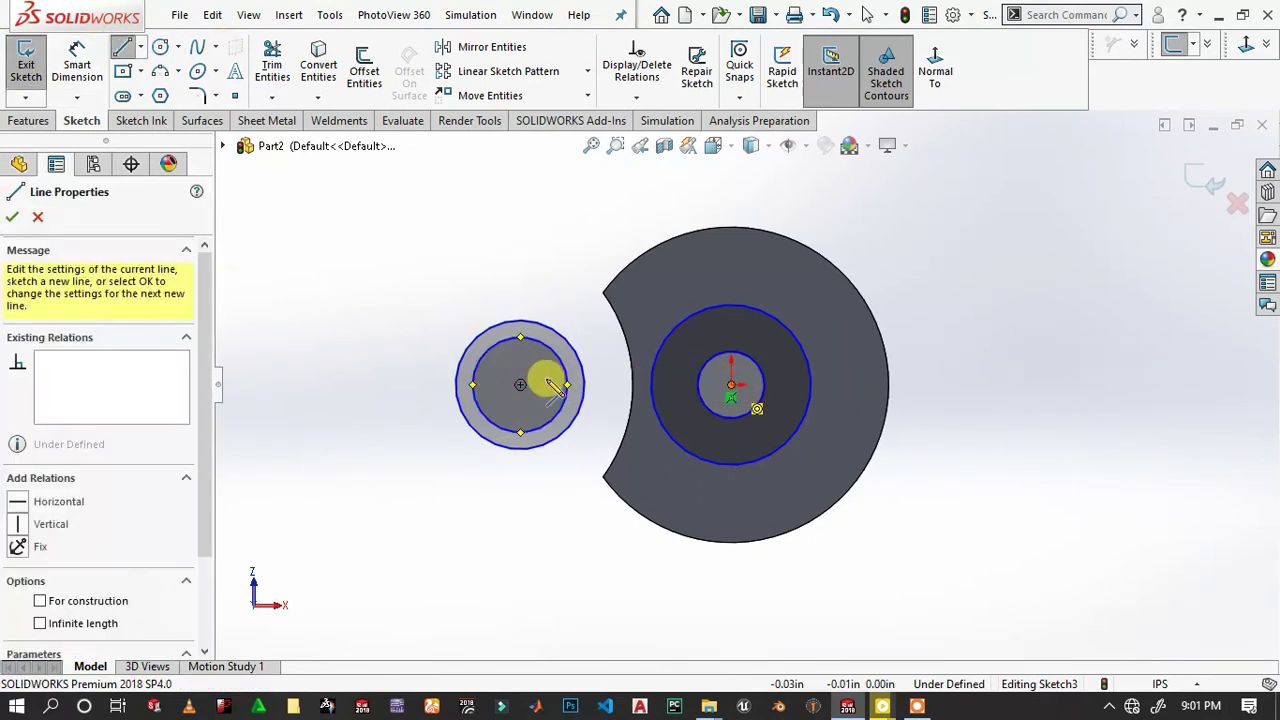
left_click(520, 385)
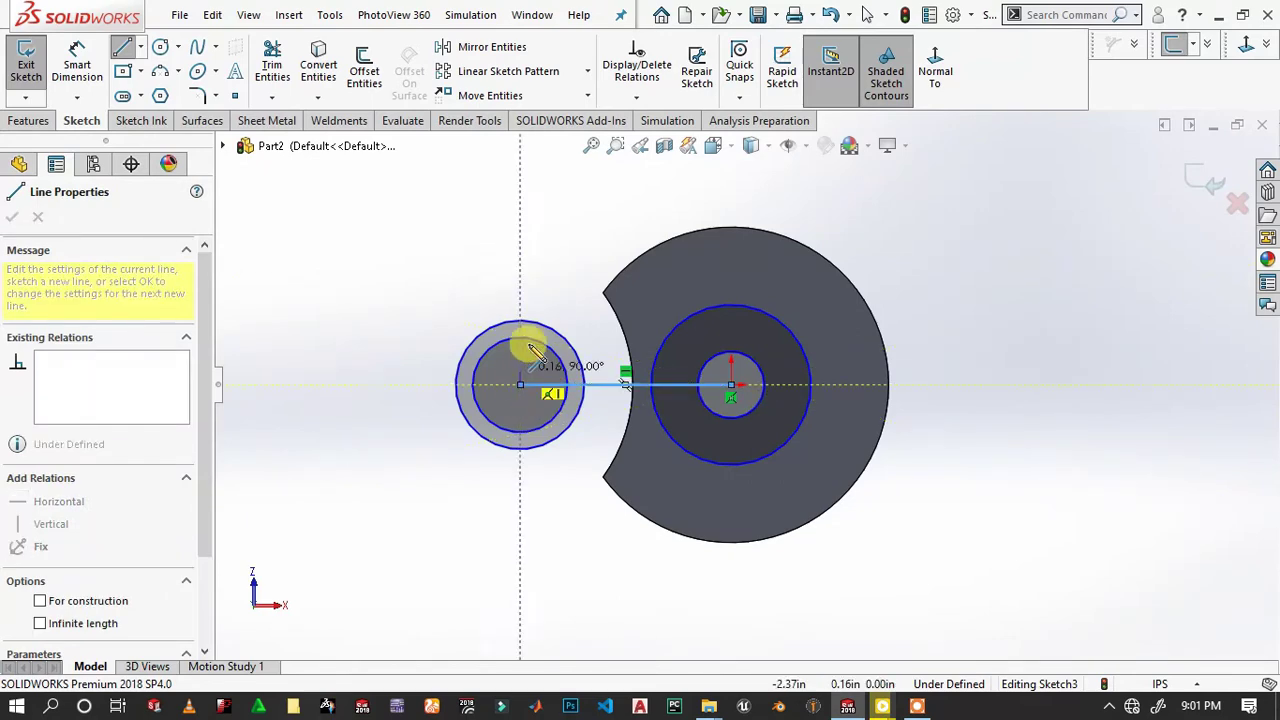
right_click(557, 290)
left_click(574, 257)
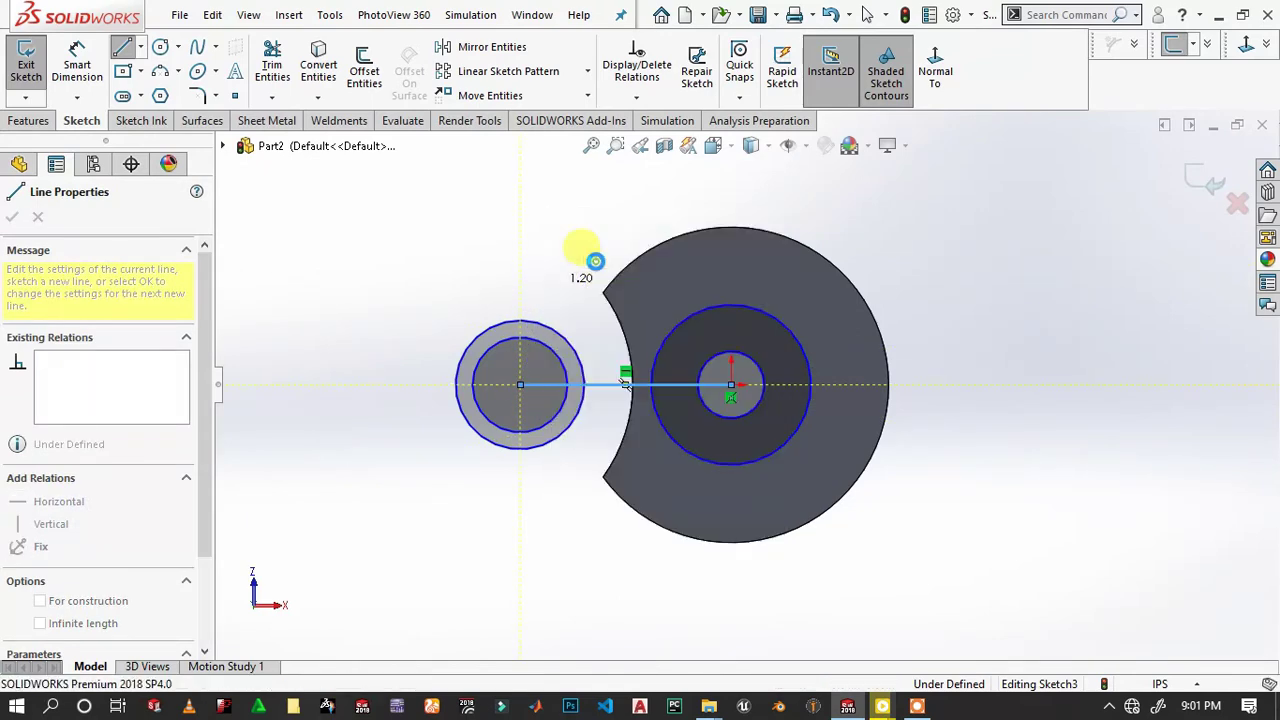
key("Escape")
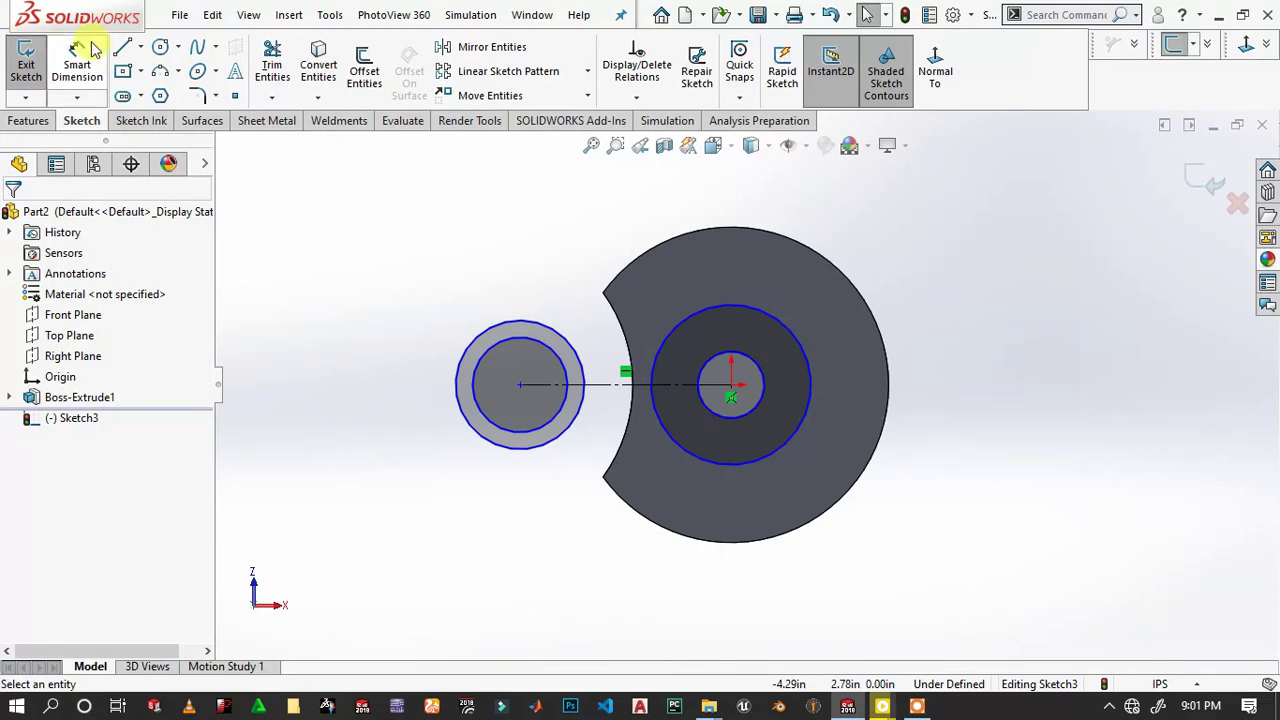
Dimension the small hub circle Ø0.75 and the left inner circle Ø0.38.
left_click(80, 60)
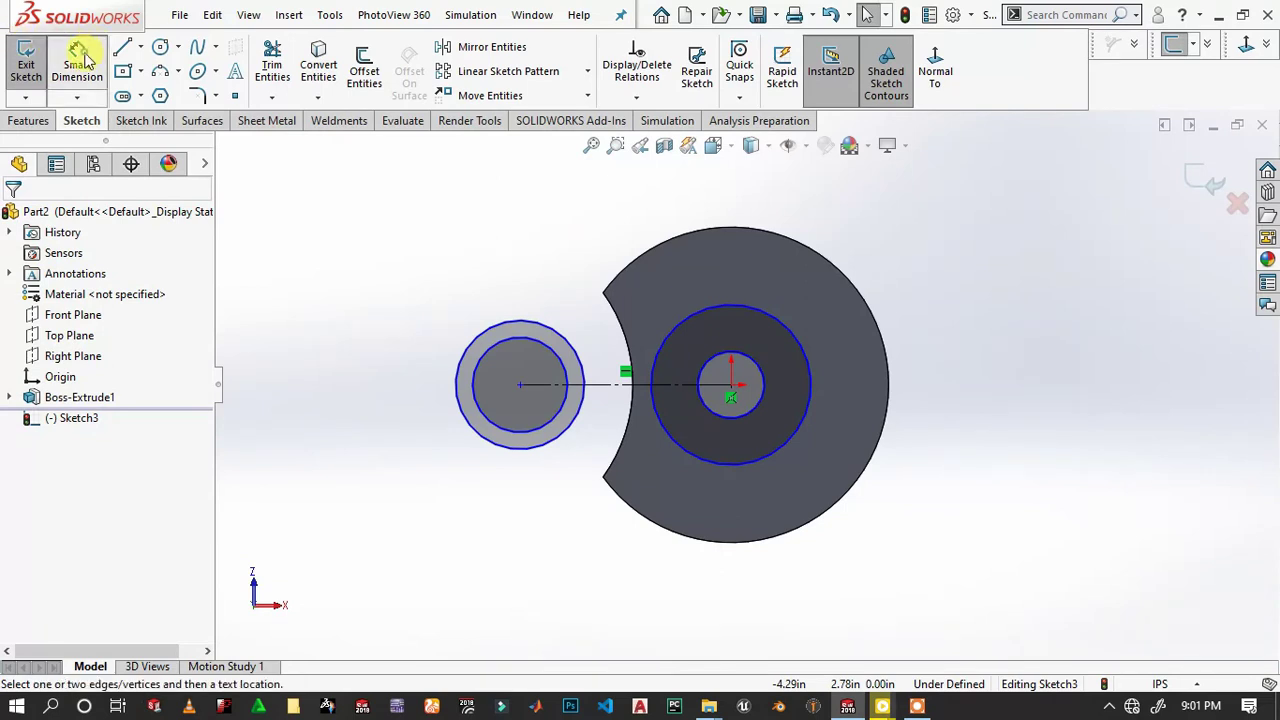
left_click(751, 358)
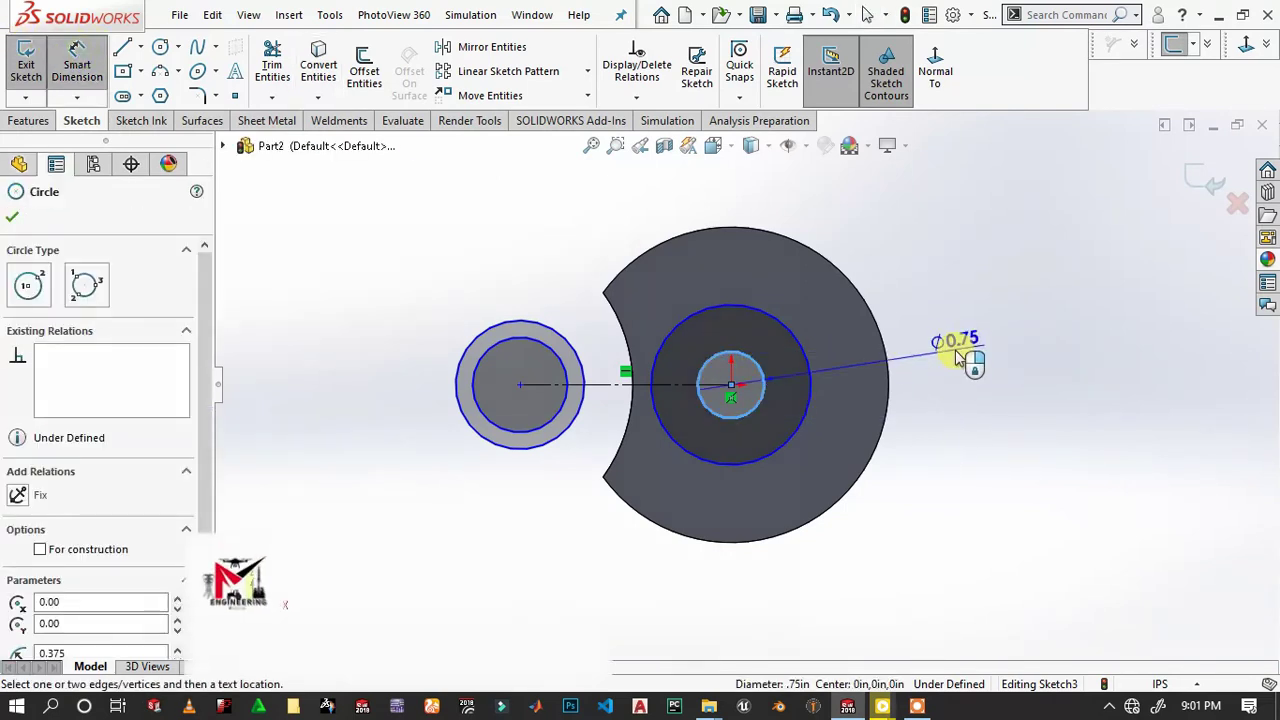
left_click(1025, 340)
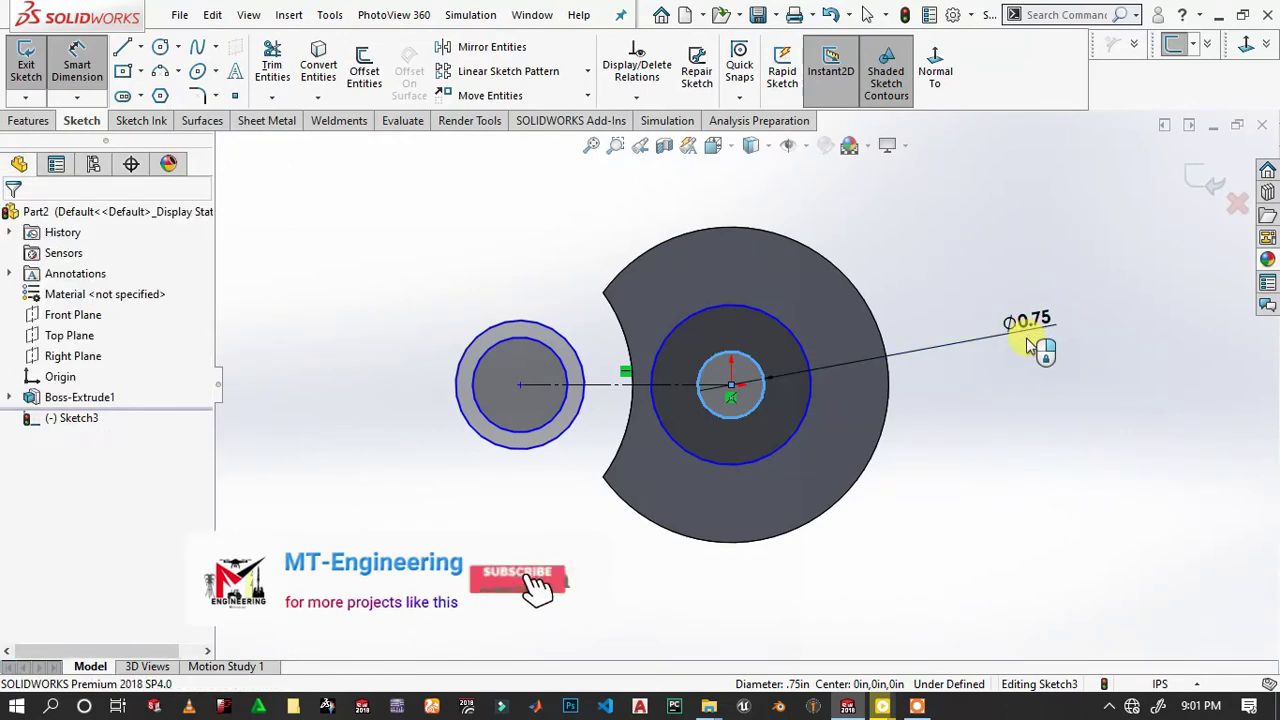
type("0")
type("5")
key("Return")
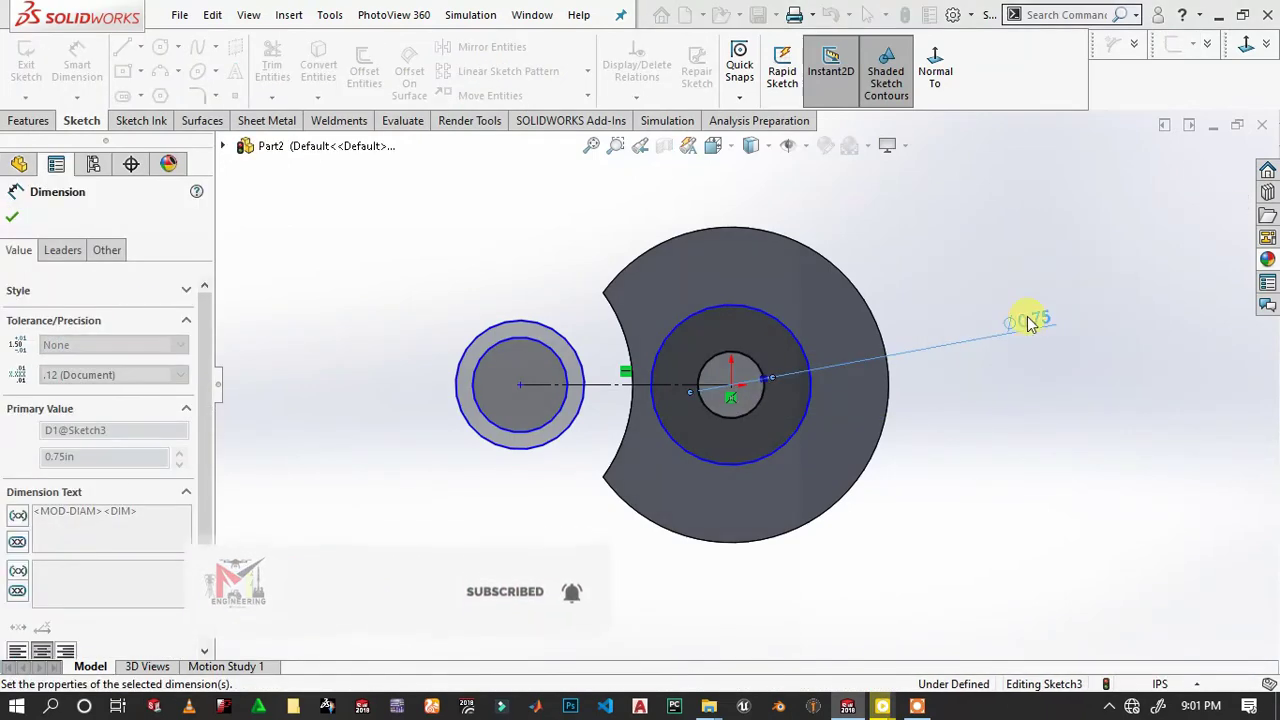
left_click(505, 340)
left_click(363, 303)
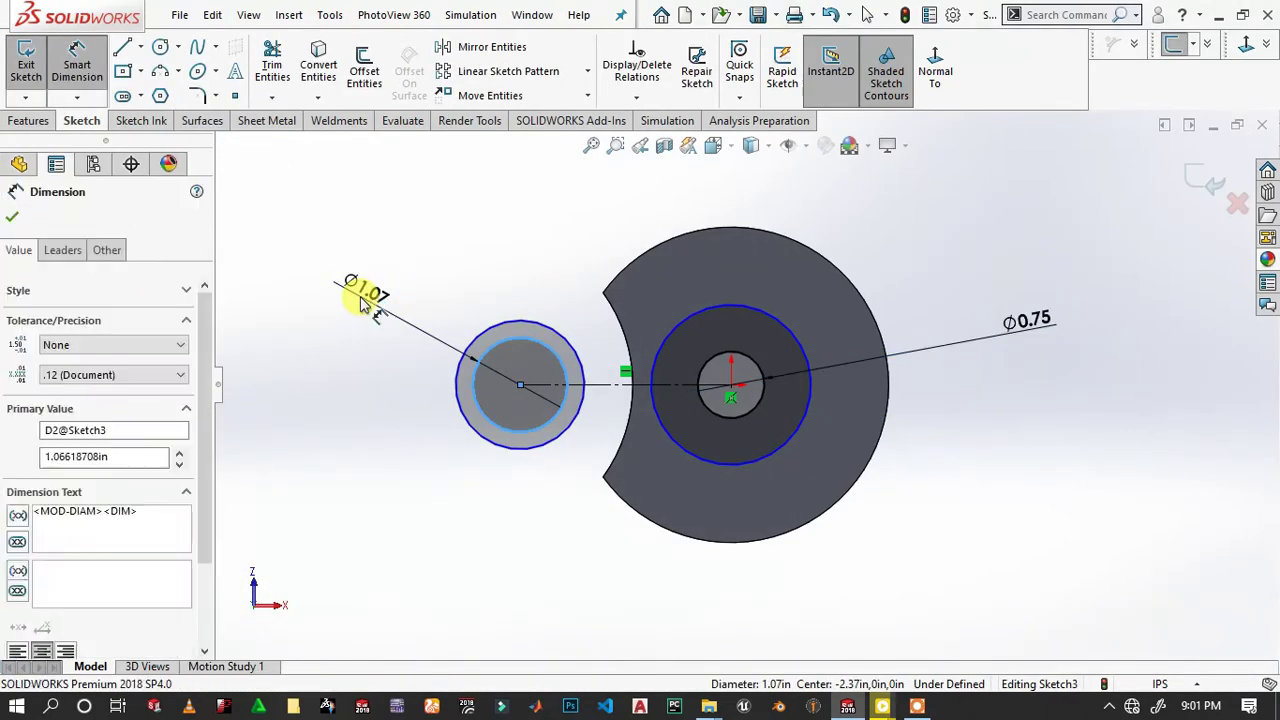
type("0.38")
key("Return")
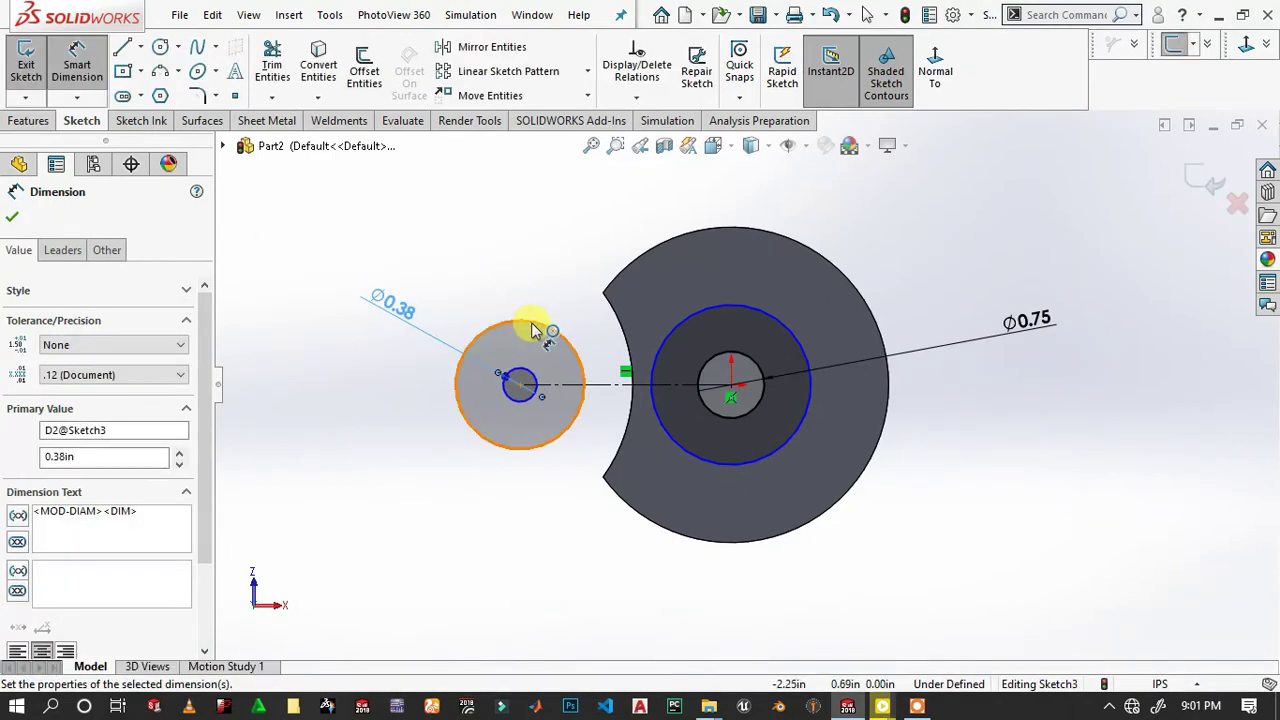
Set the left outer circle to 0.75 and the centre distance to 2.22.
left_click(526, 322)
left_click(458, 243)
left_click(597, 262)
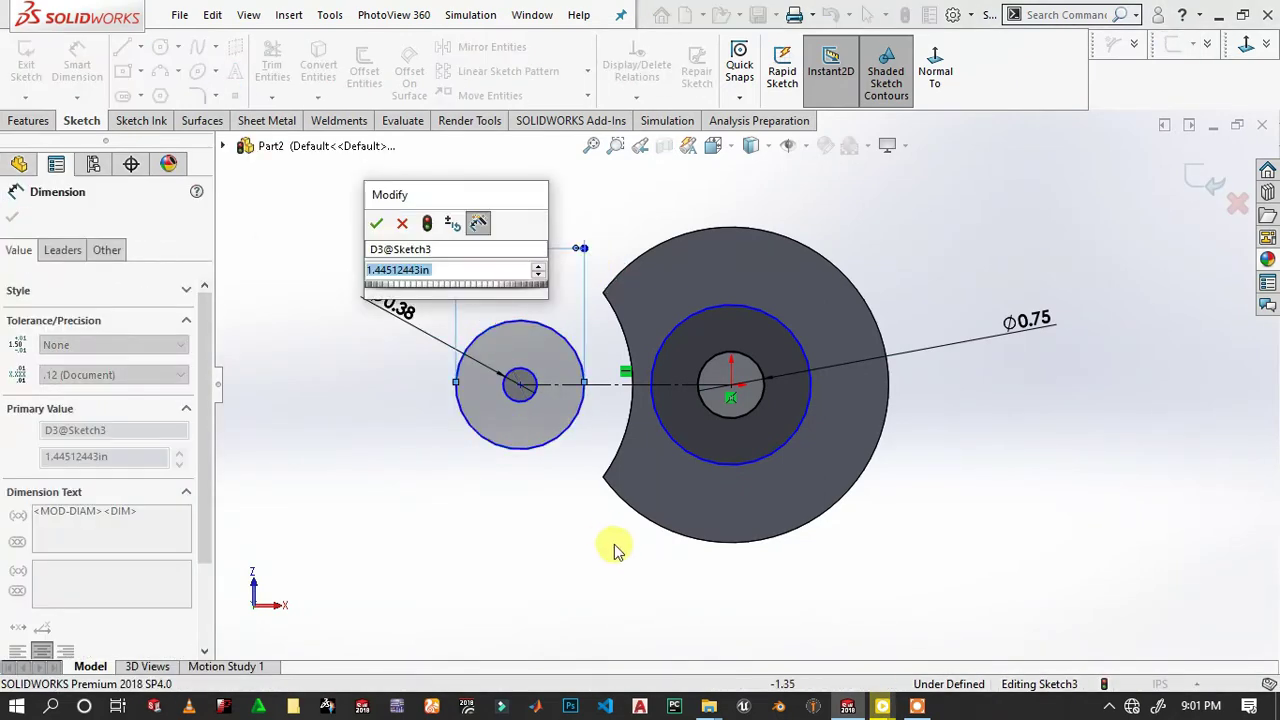
type("0.")
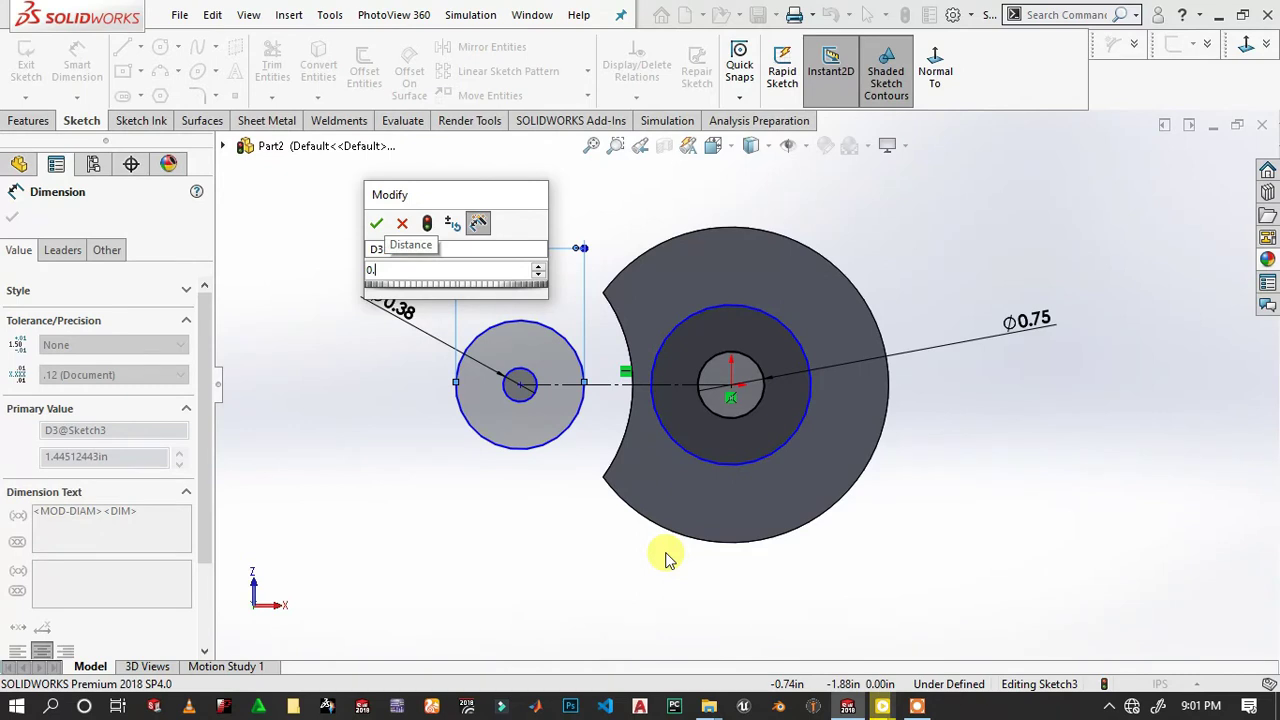
type("75*2")
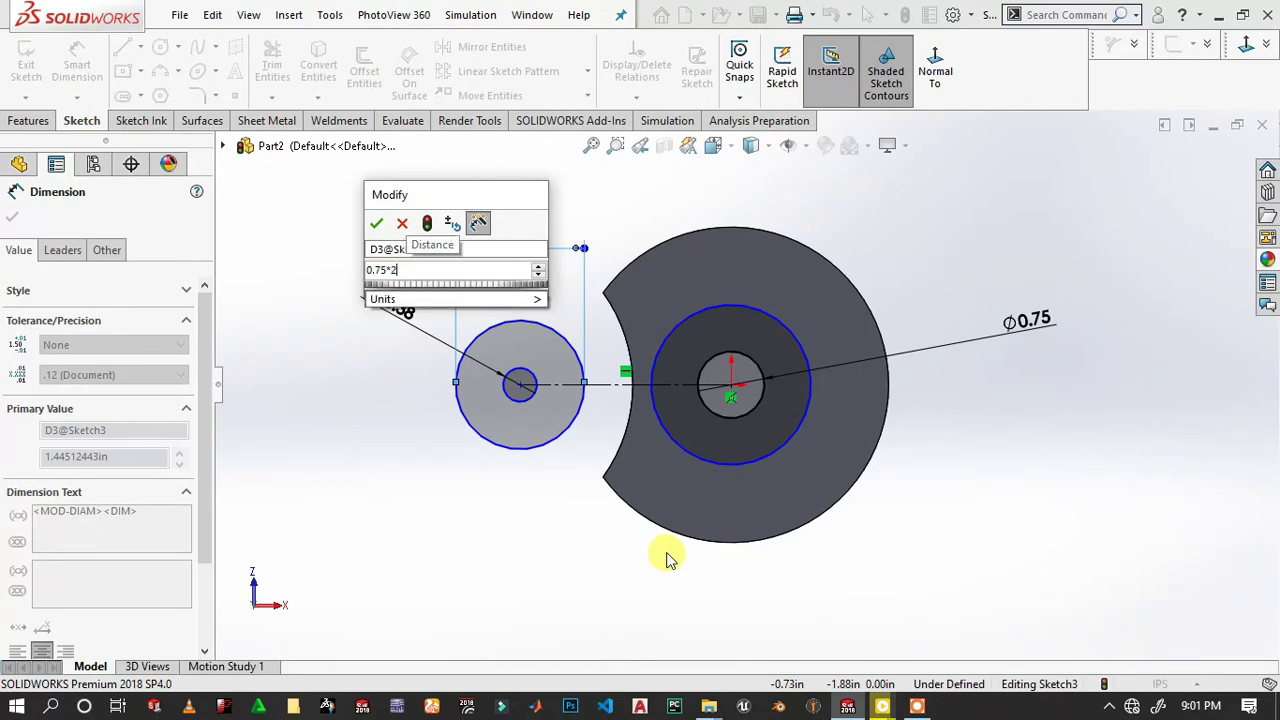
key("BackSpace")
key("BackSpace")
key("Return")
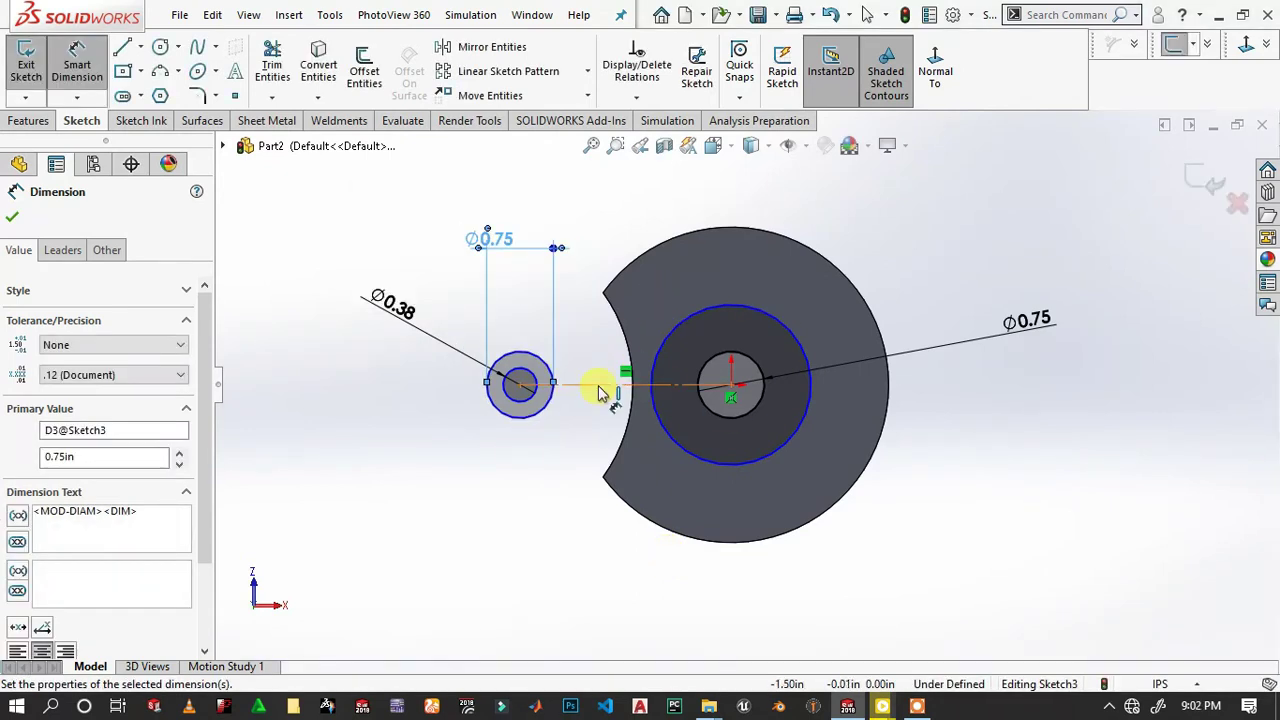
left_click(598, 388)
left_click(634, 572)
type("2.")
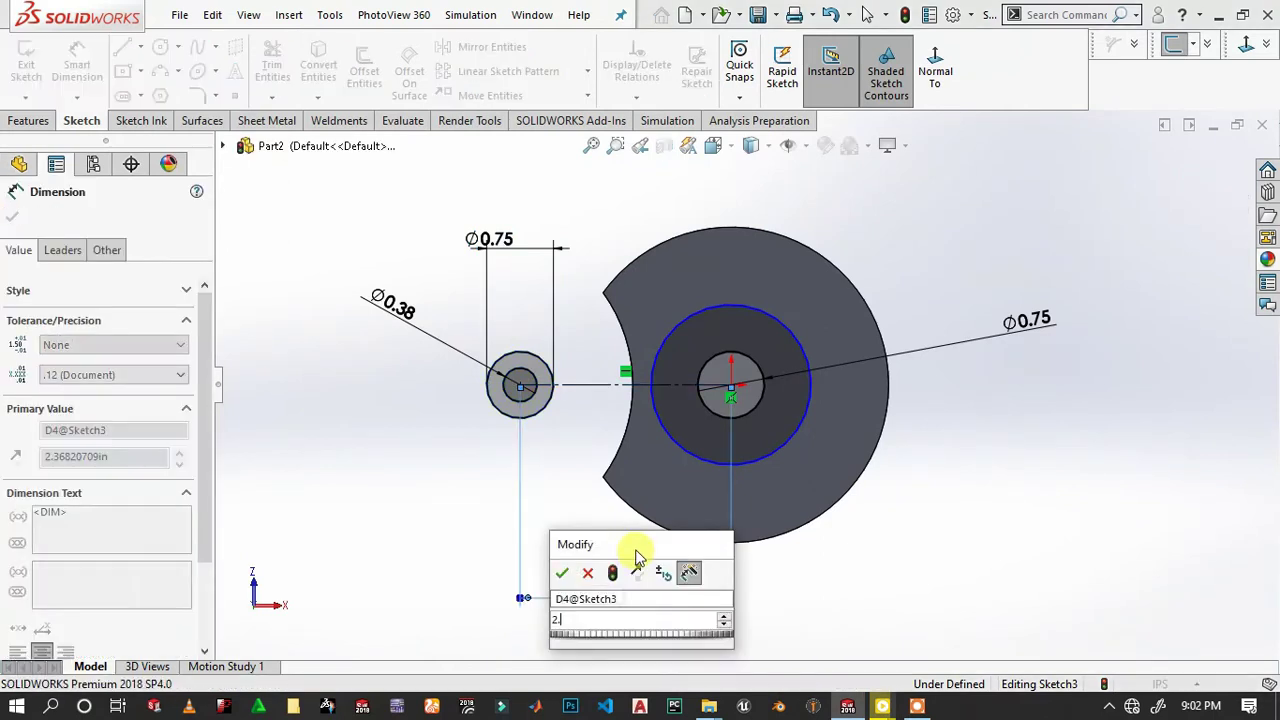
key("Return")
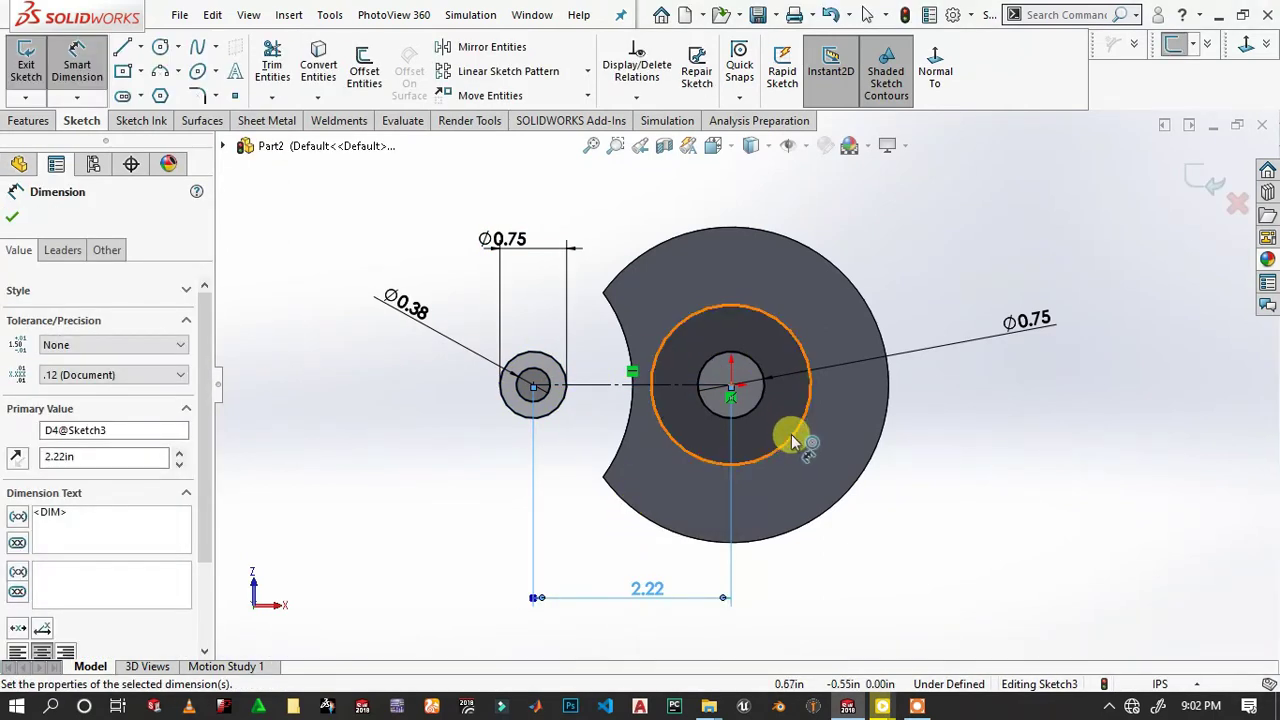
Dimension the larger hub circle Ø1.50 to fully define the sketch.
left_click(791, 434)
left_click(1083, 490)
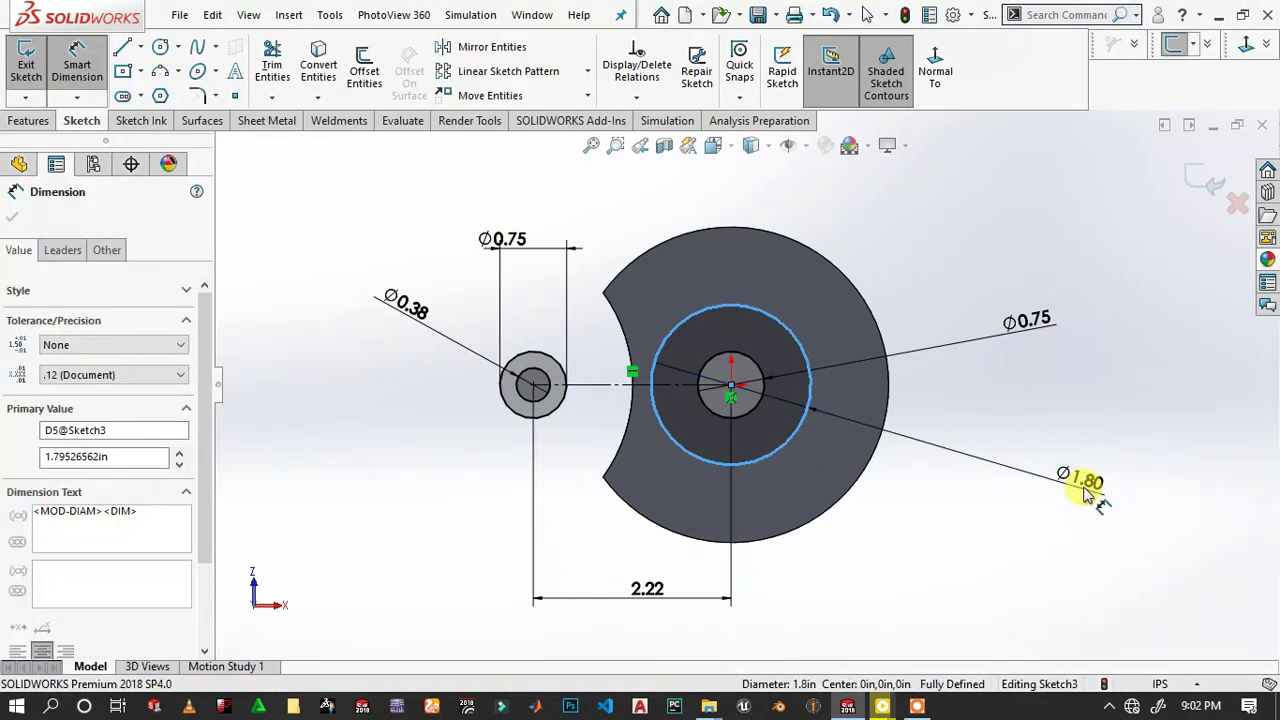
type("1.5")
key("Return")
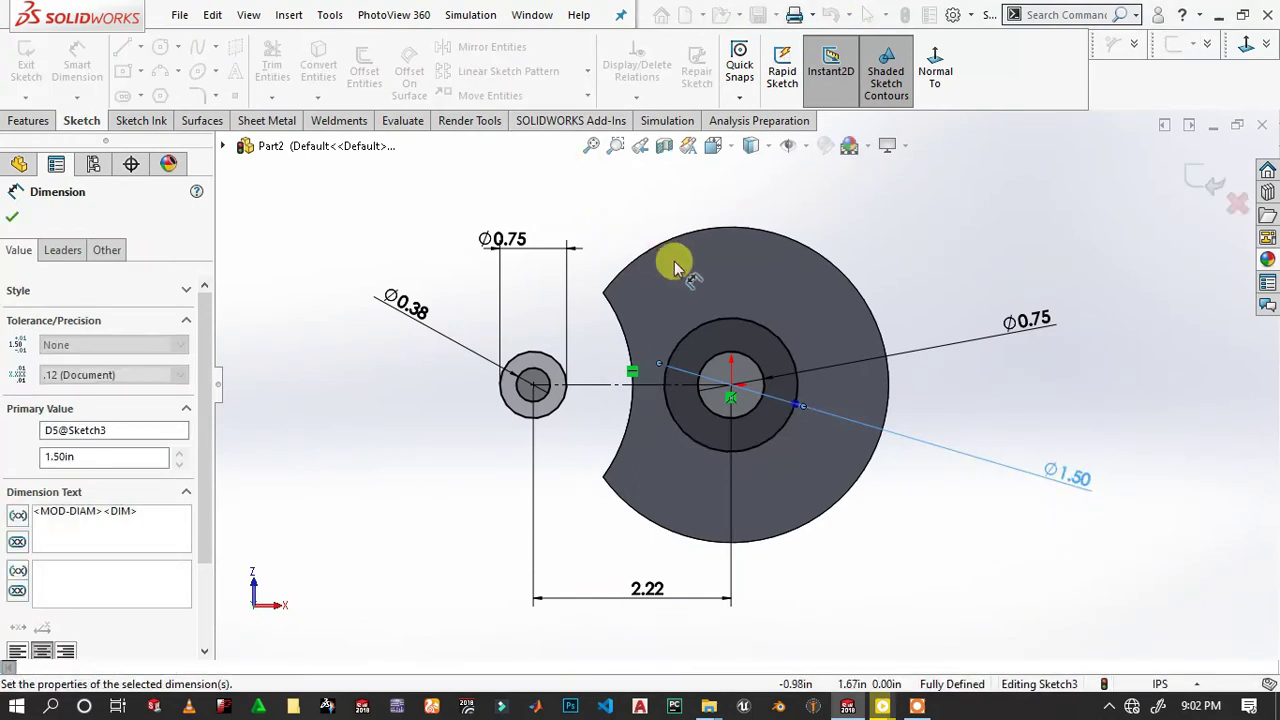
scroll(729, 557, "down", 3)
scroll(740, 553, "up", 1)
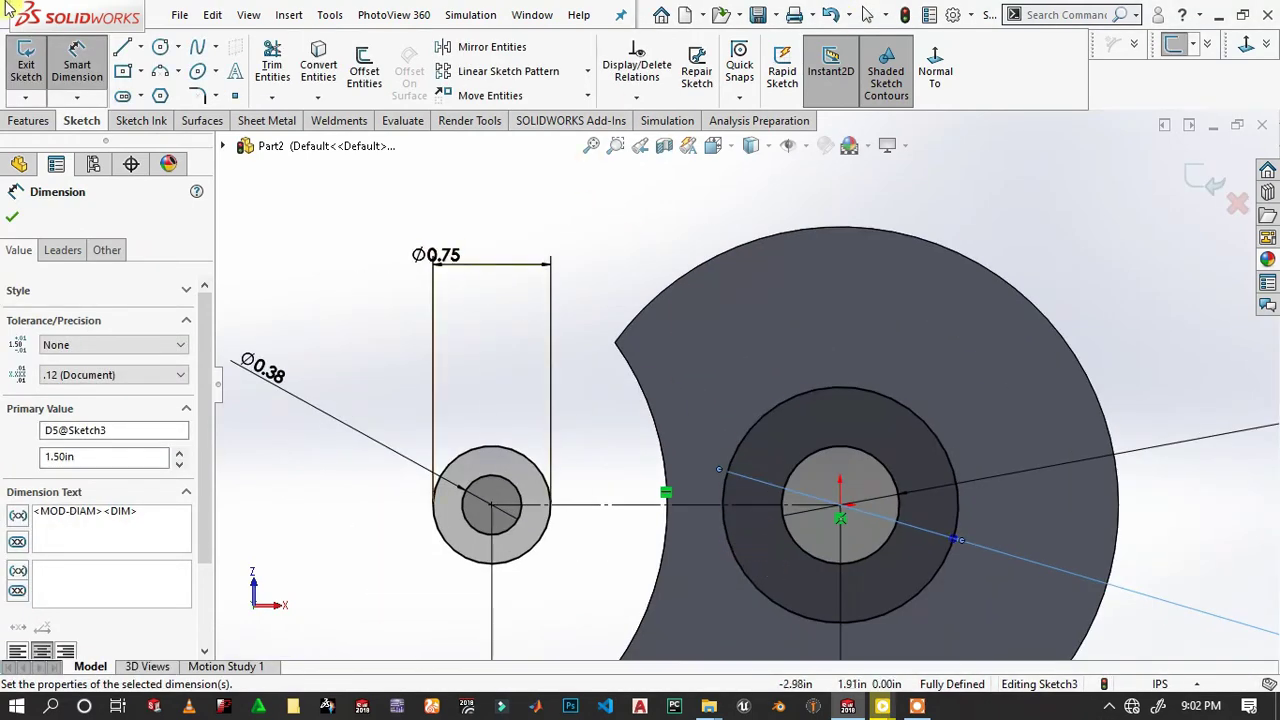
left_click(121, 48)
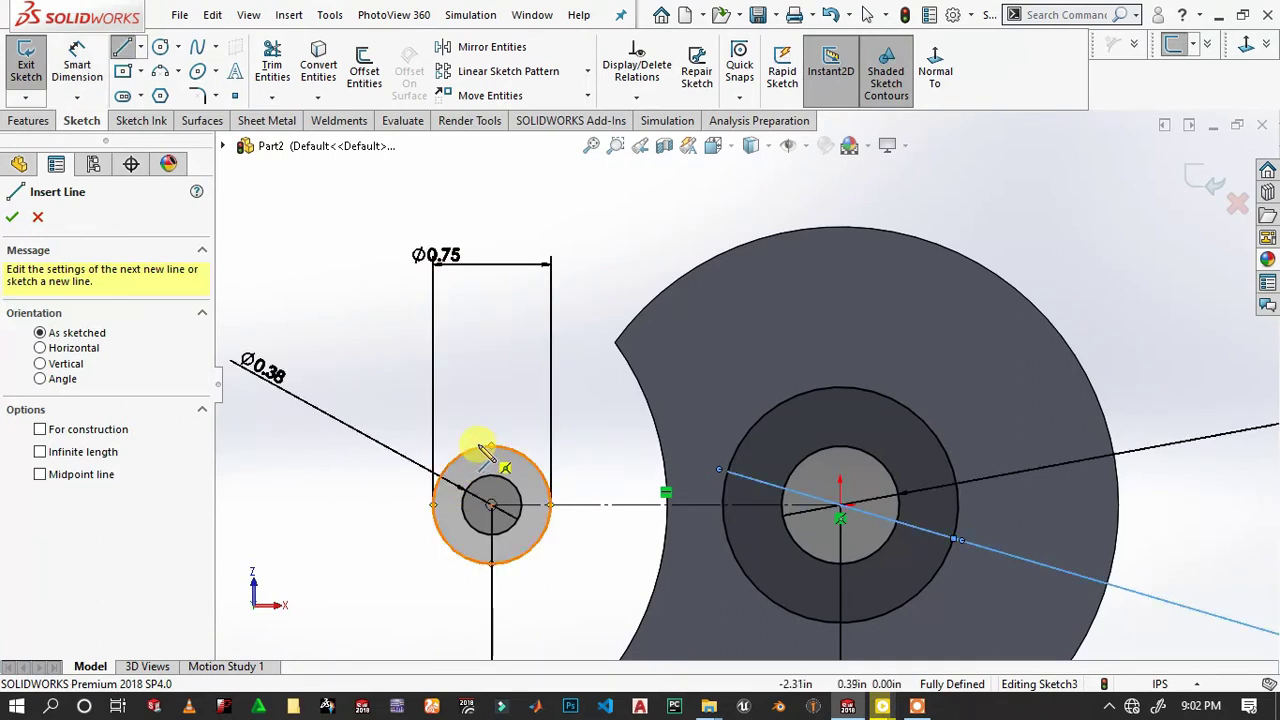
Draw the upper tangent line from the pin circle to the hub circle.
left_click(489, 446)
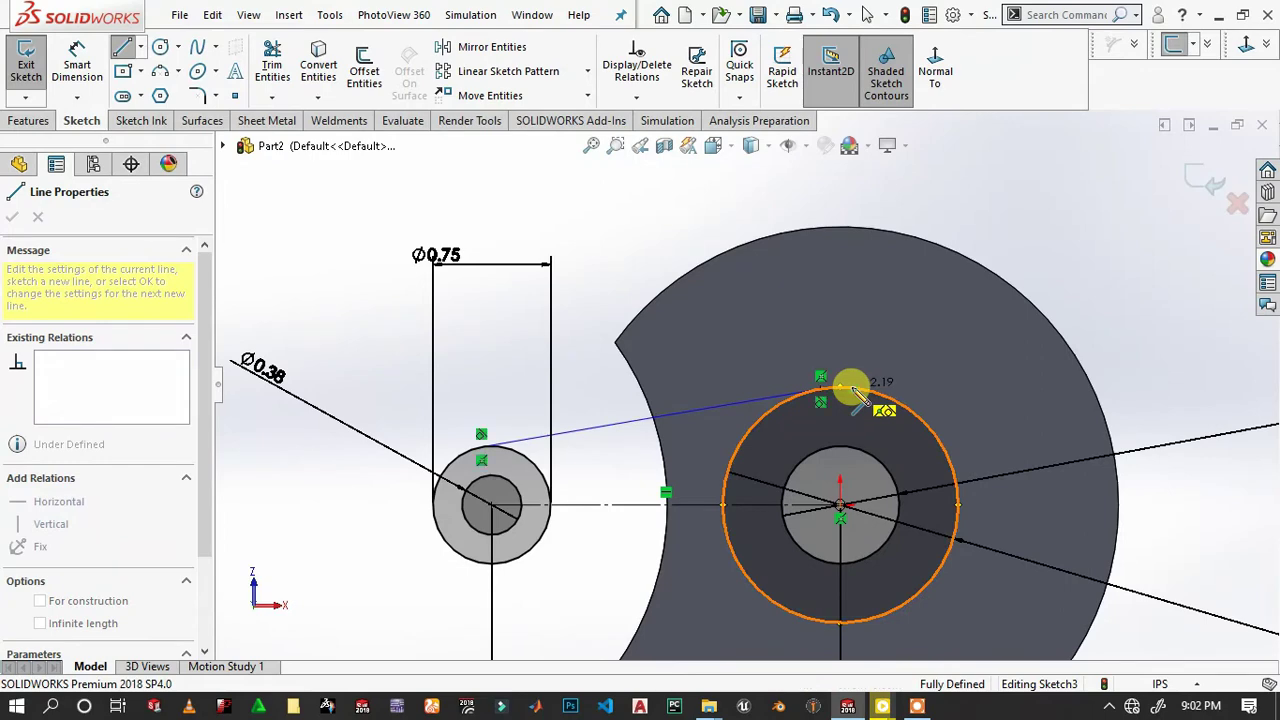
left_click(850, 390)
right_click(871, 345)
left_click(923, 358)
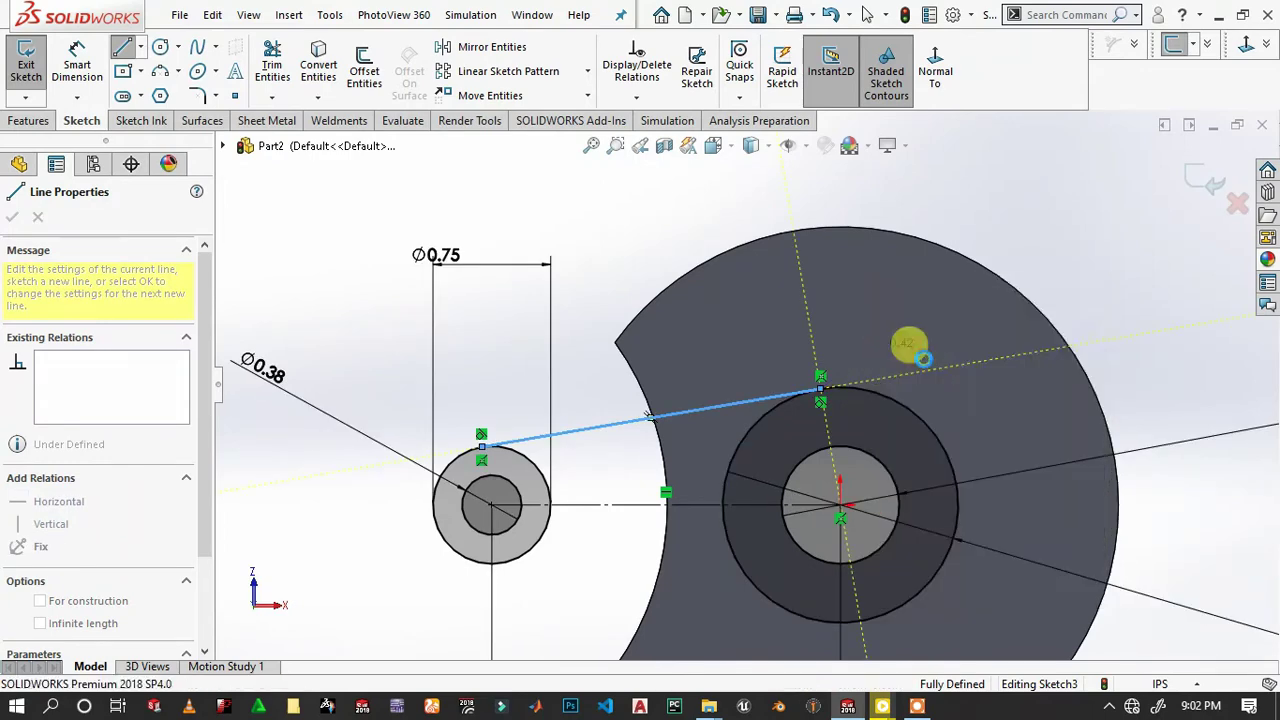
Mirror the tangent line about the horizontal centreline to create the lower line.
left_click(601, 426)
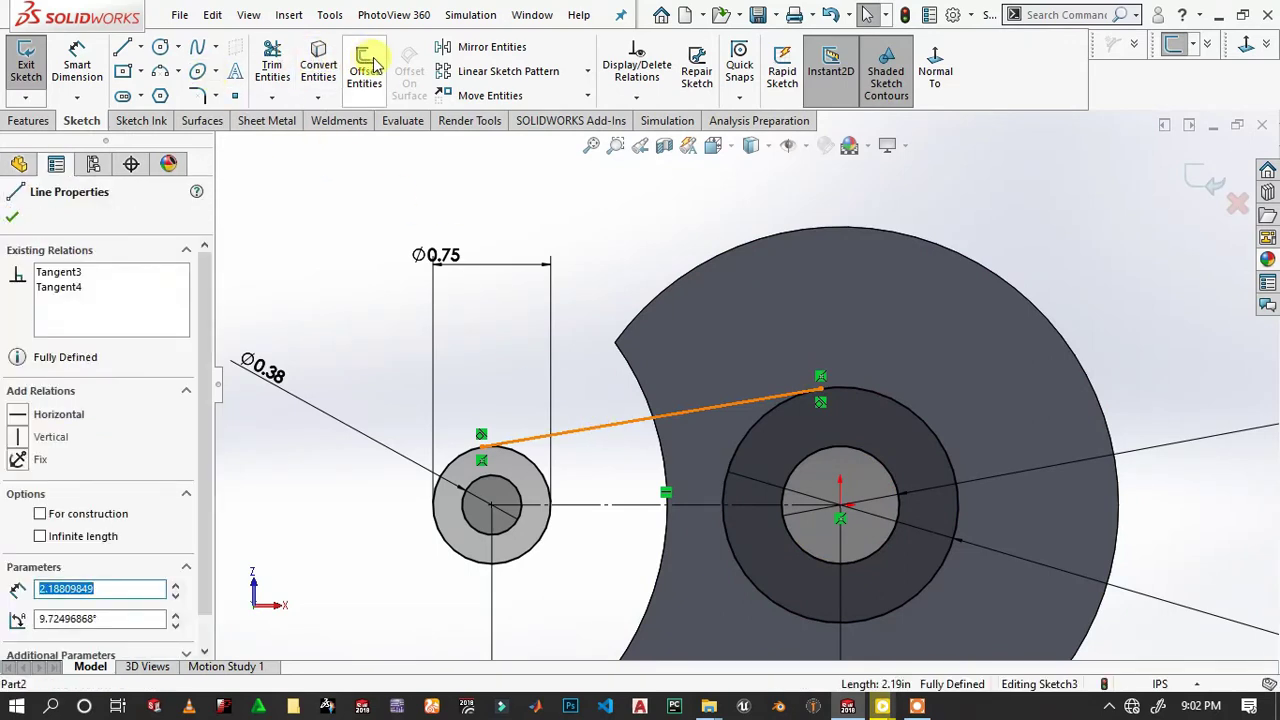
left_click(488, 47)
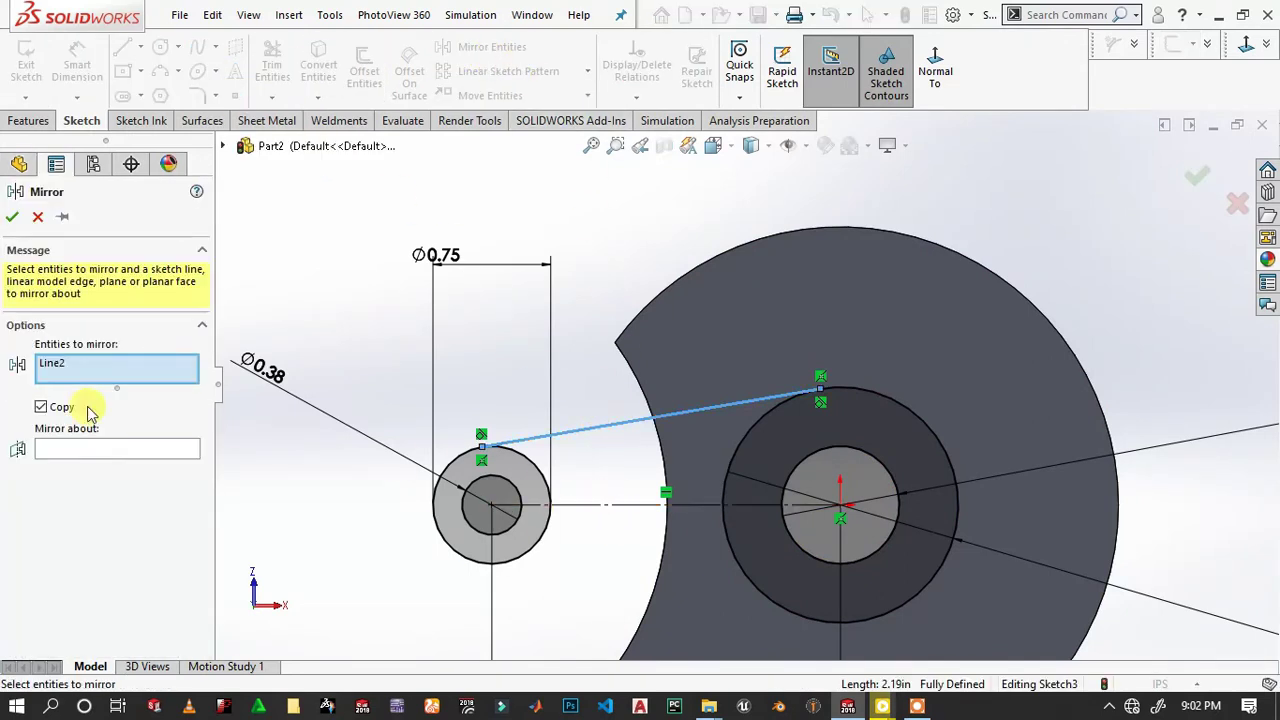
left_click(100, 449)
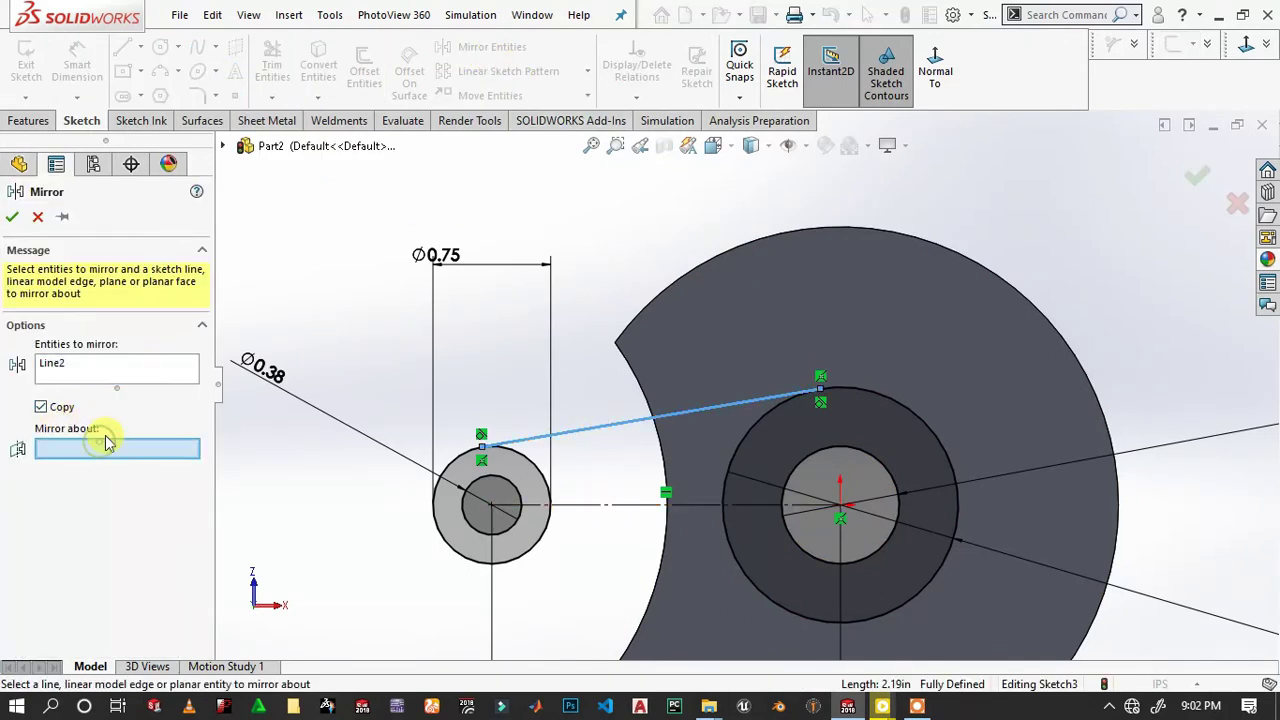
left_click(641, 510)
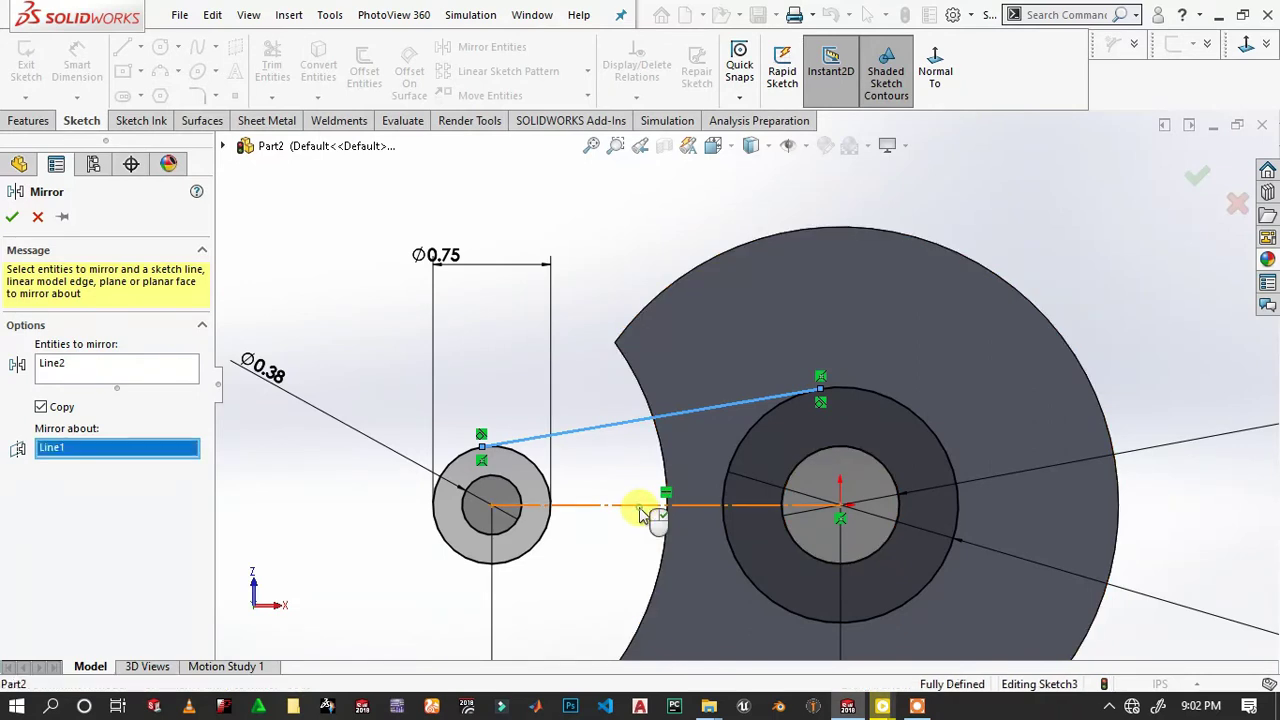
left_click(12, 218)
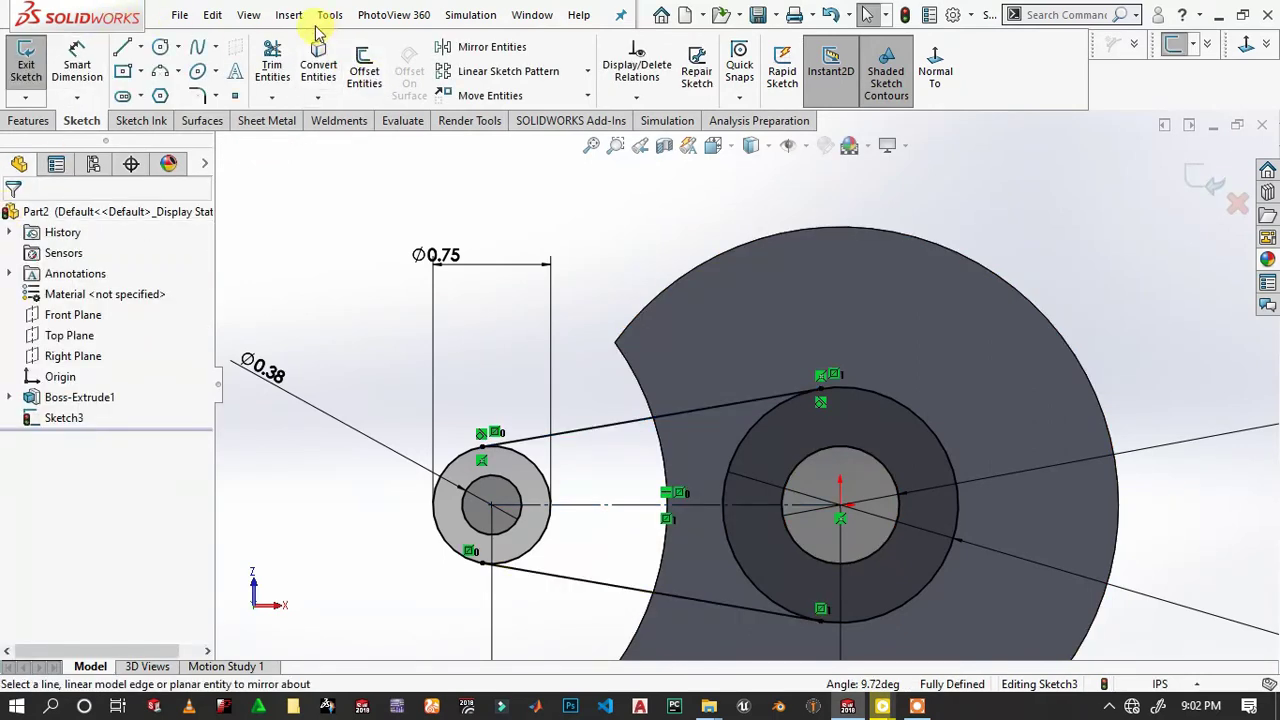
left_click(277, 66)
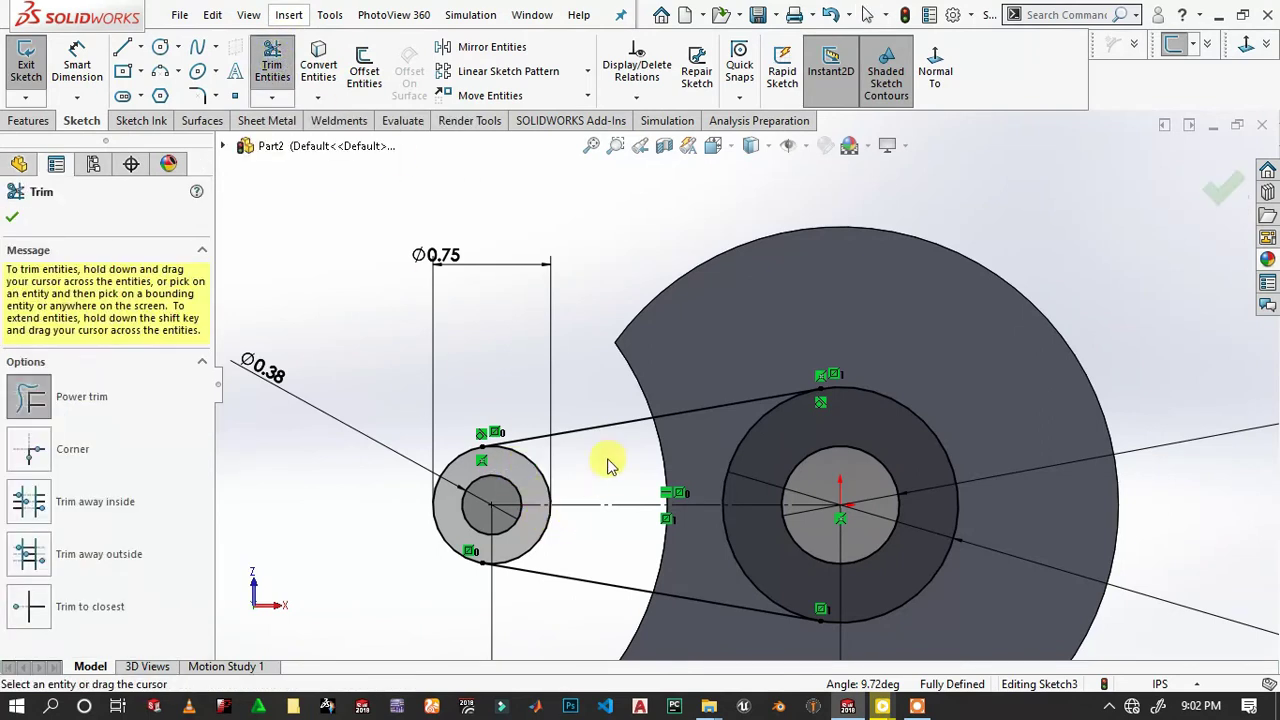
Trim the inner circle arcs to close the crank-arm outline.
left_click_drag(547, 490, 576, 508)
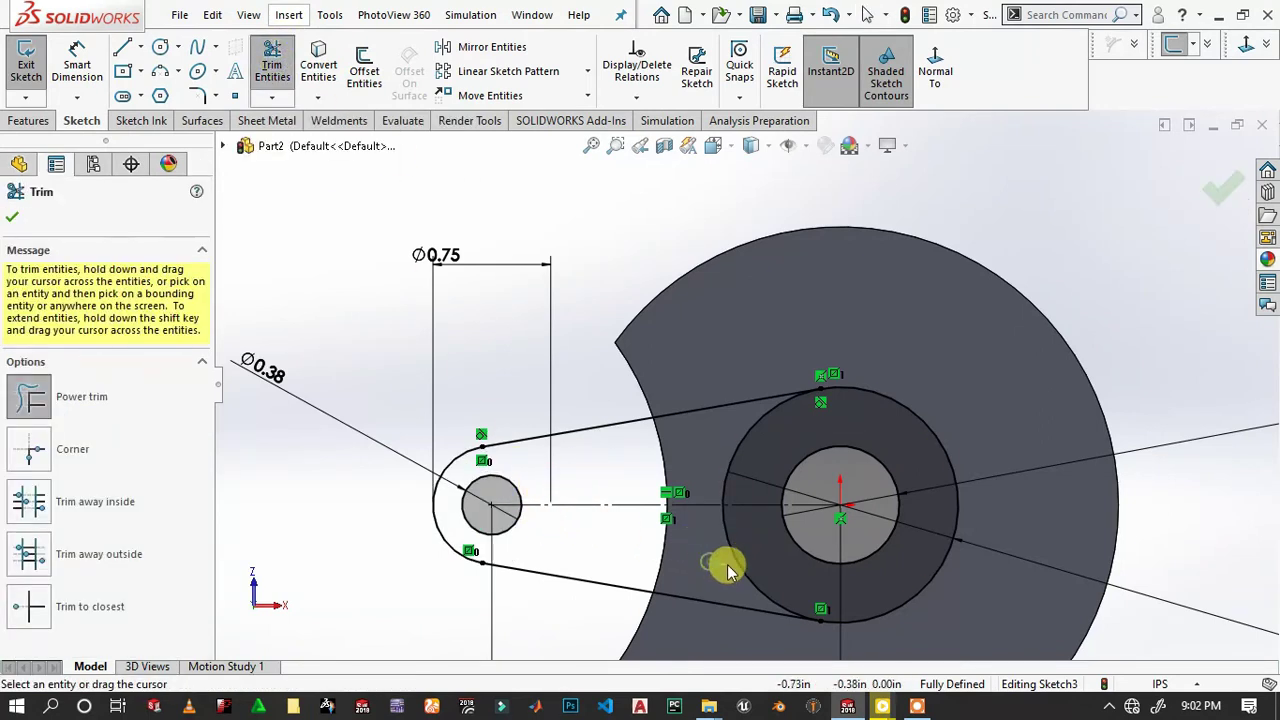
left_click_drag(740, 572, 716, 428)
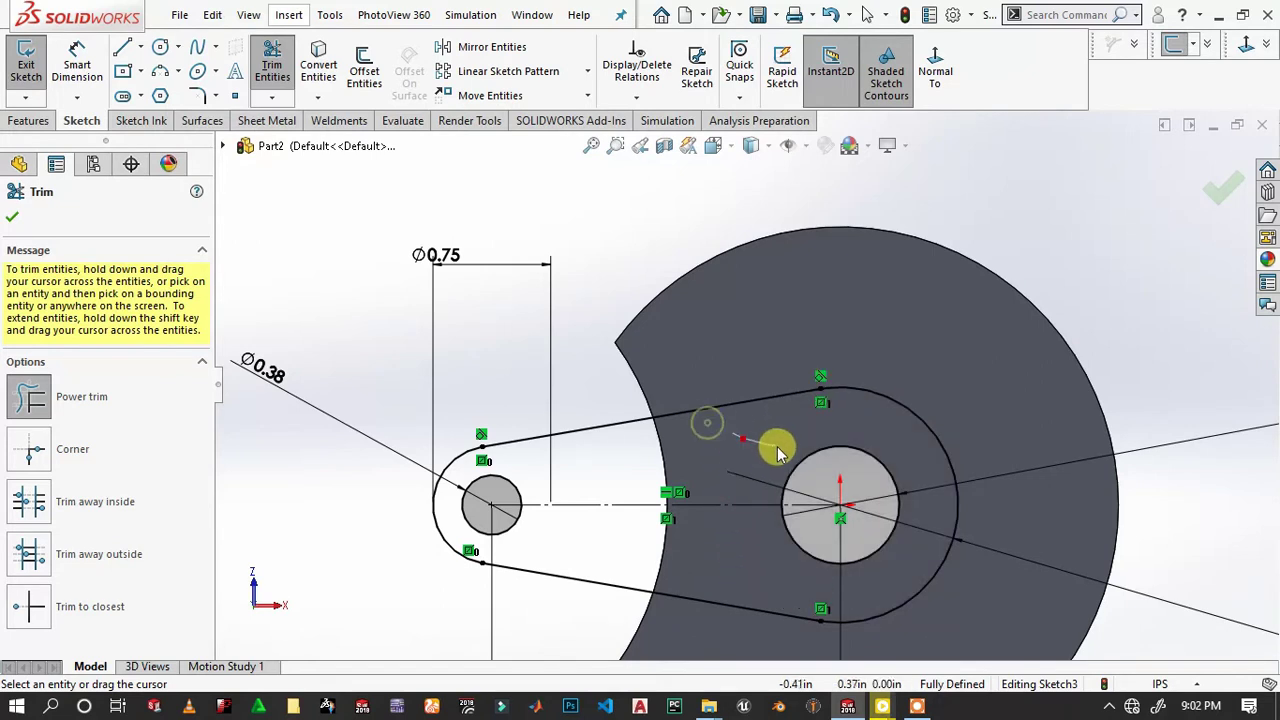
left_click_drag(780, 452, 769, 445)
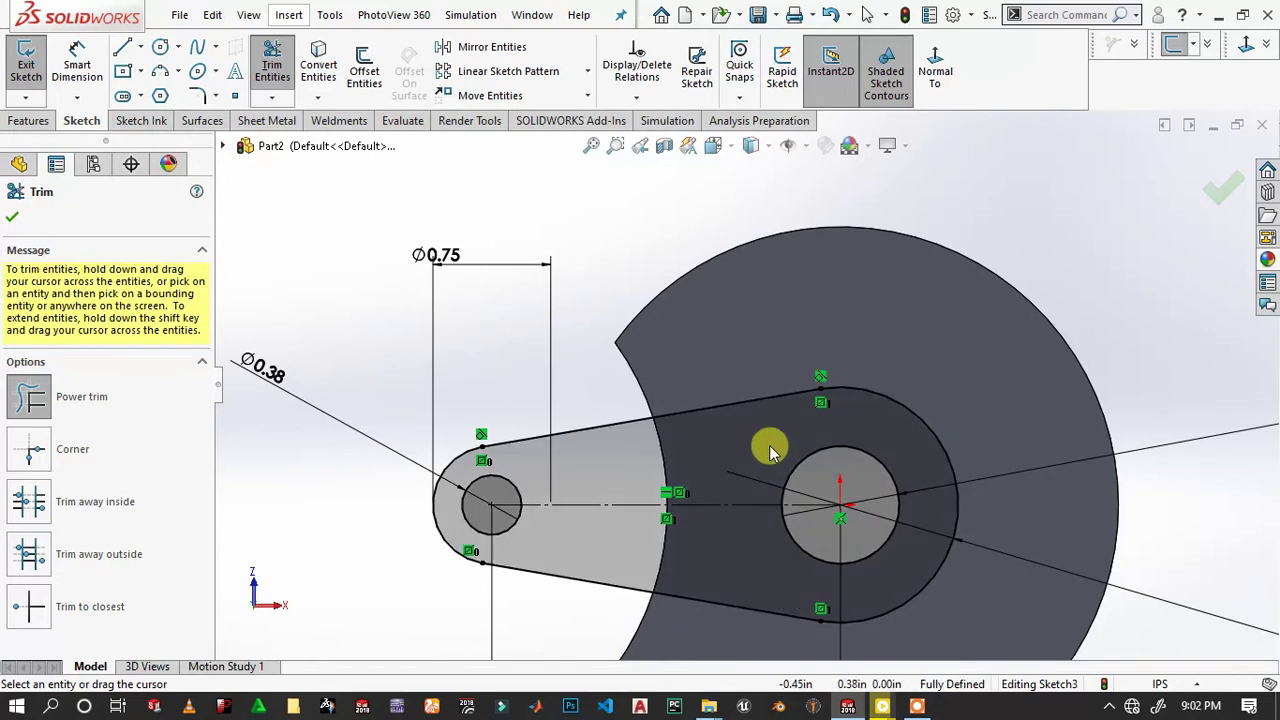
left_click(11, 219)
Extrude the crank-arm outline 0.30 in blind as Boss-Extrude2.
left_click(30, 121)
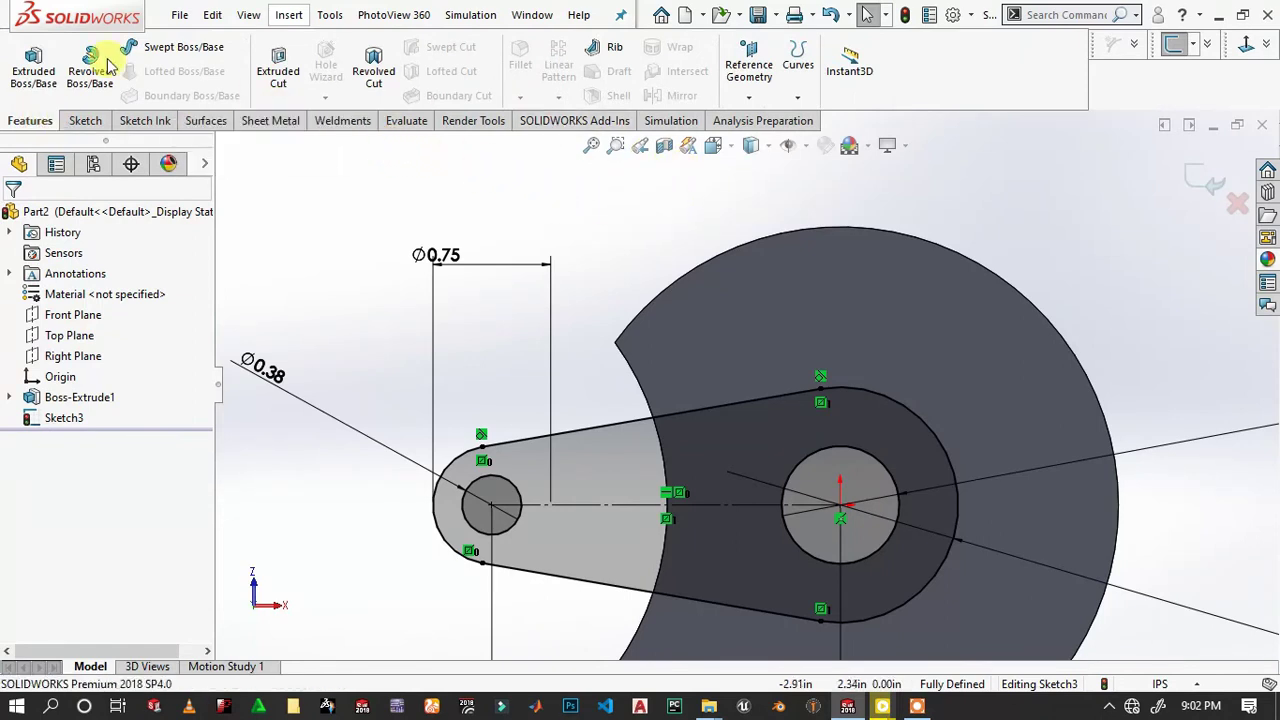
left_click(65, 45)
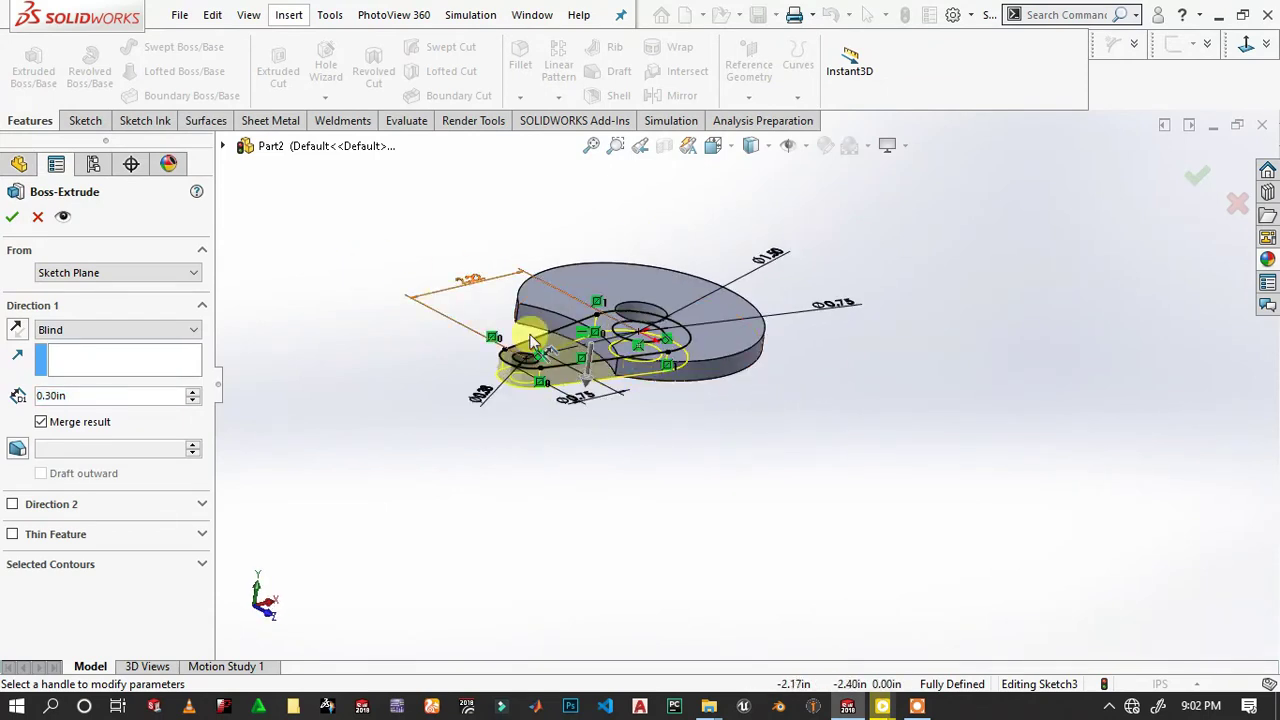
middle_click_drag(652, 280, 634, 400)
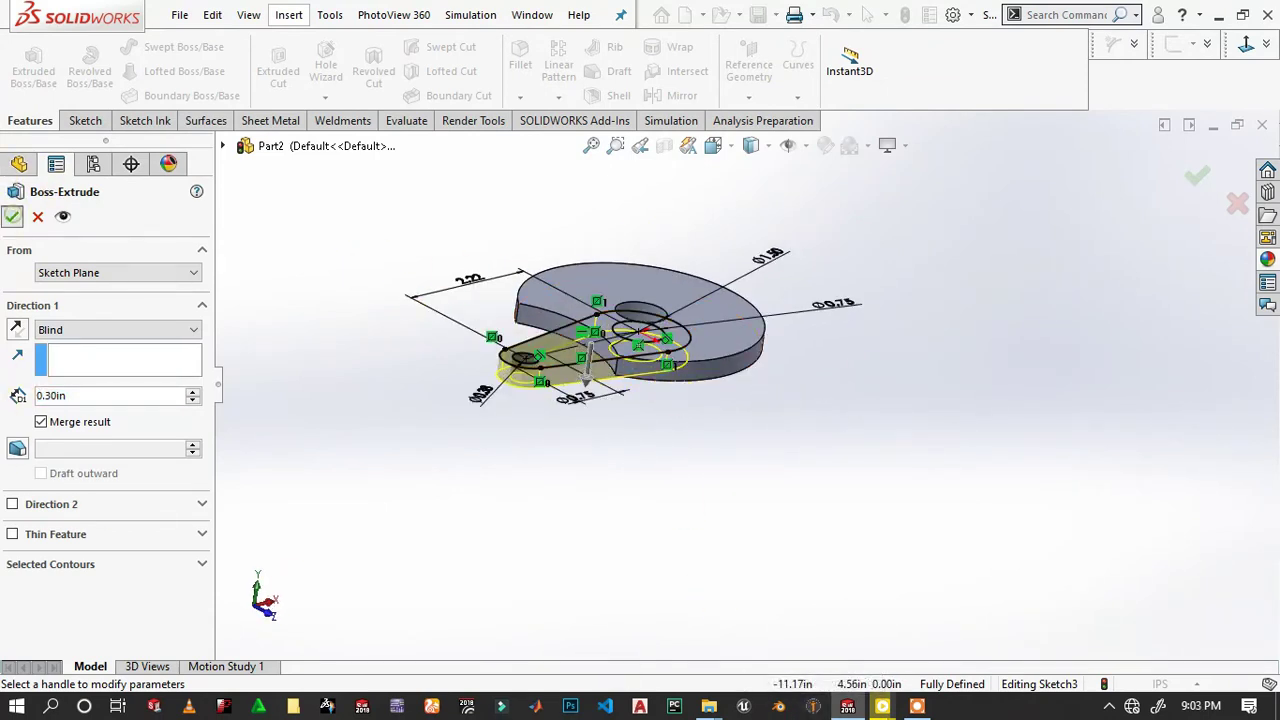
key("Return")
Start a sketch on the crank arm's face and select the small hole circle.
scroll(591, 365, "down", 5)
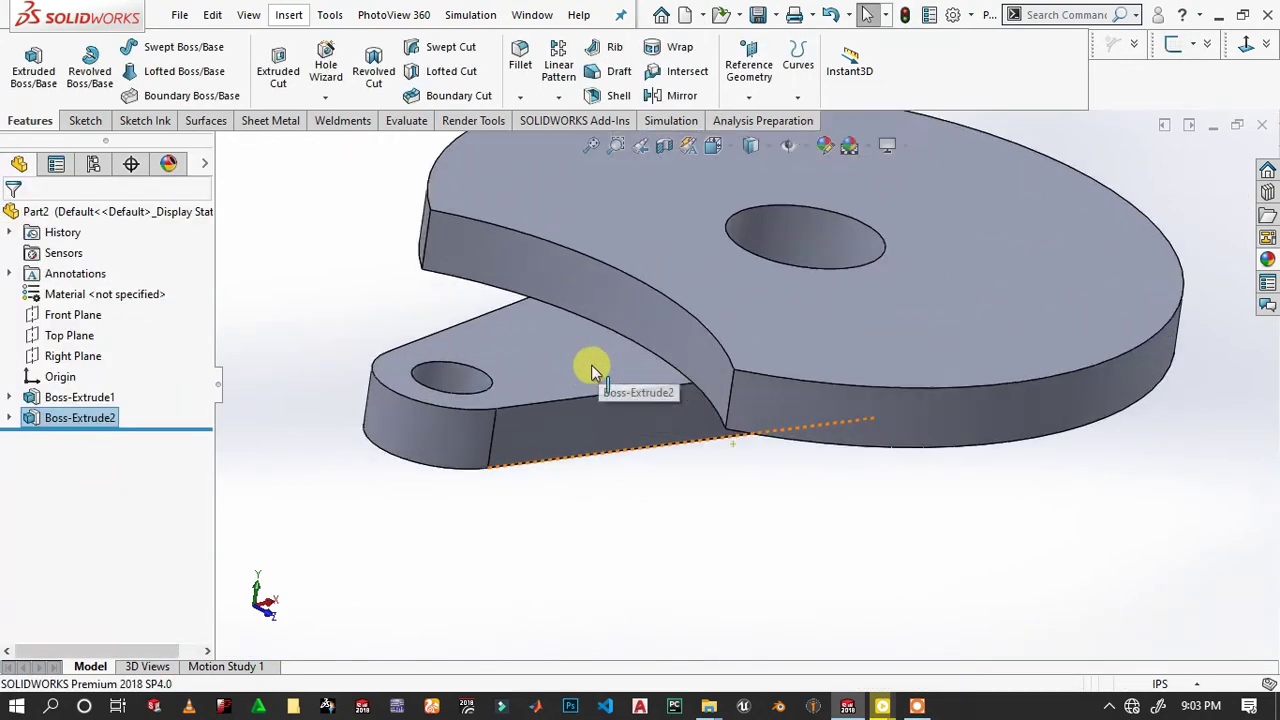
scroll(591, 365, "up", 3)
mouse_move(500, 391)
middle_mouse_down()
mouse_move(679, 346)
mouse_move(624, 452)
middle_mouse_up()
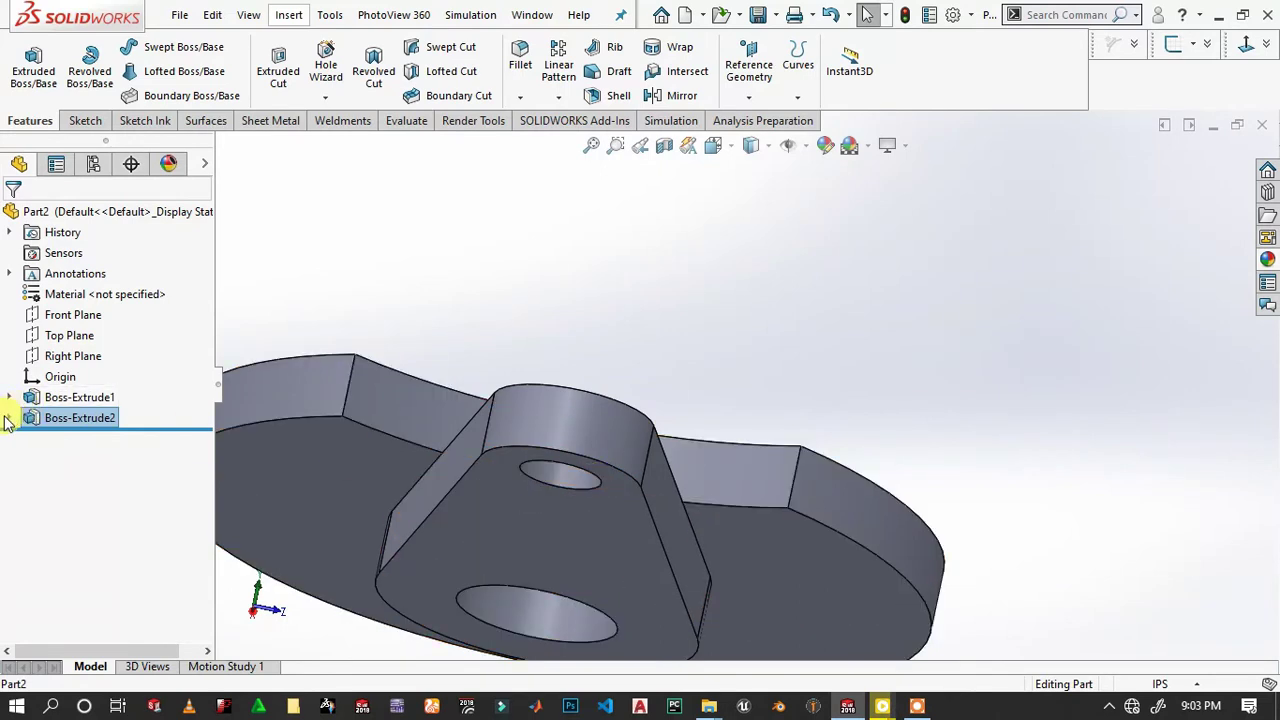
left_click(55, 420)
left_click(597, 517)
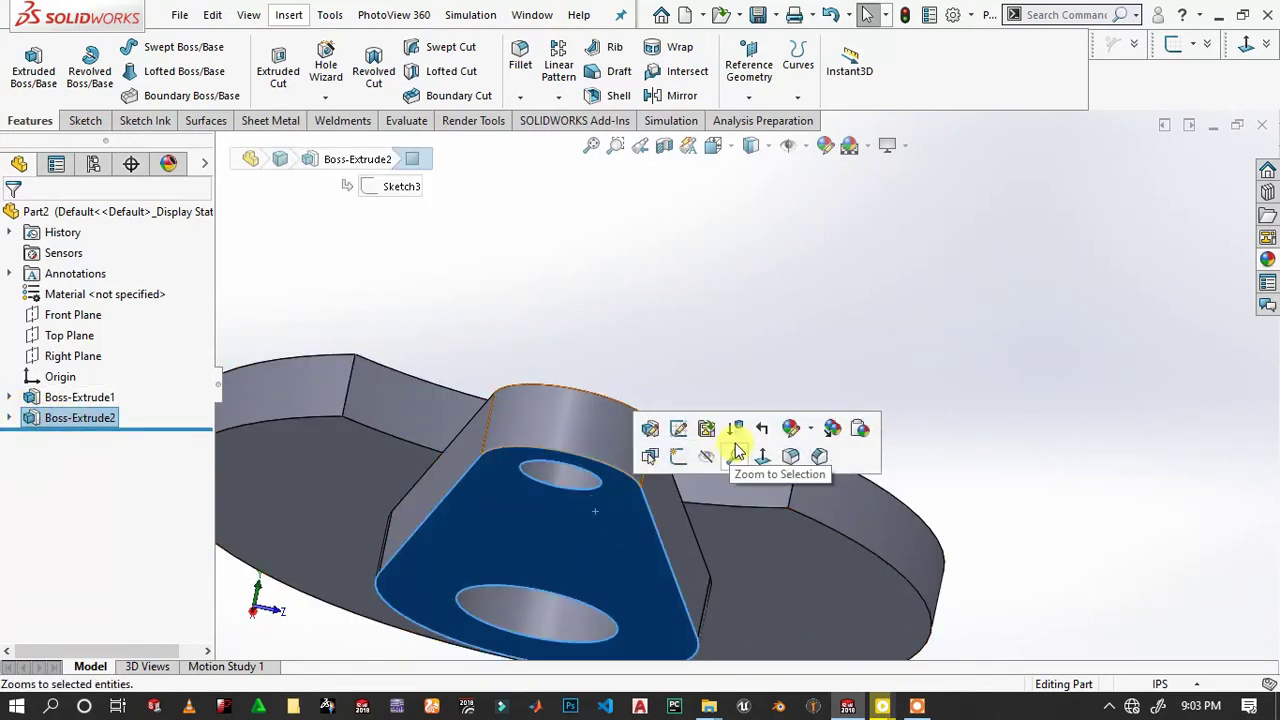
left_click(654, 451)
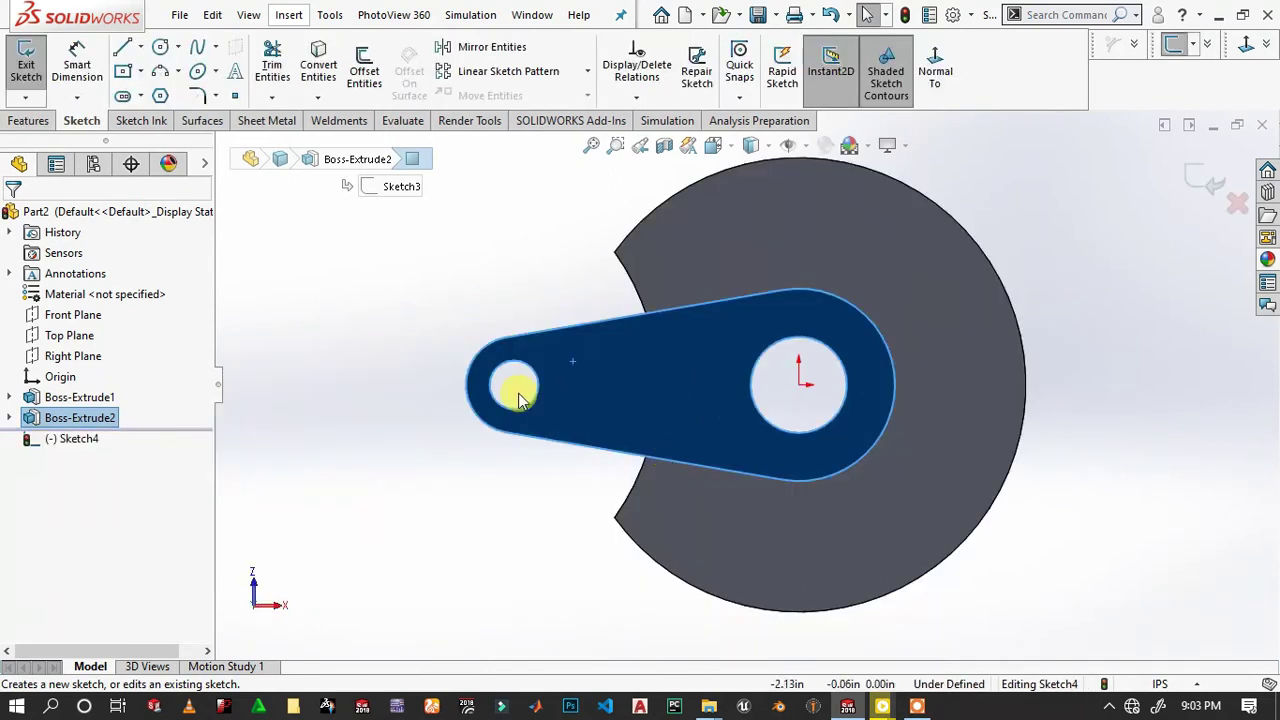
left_click(510, 395)
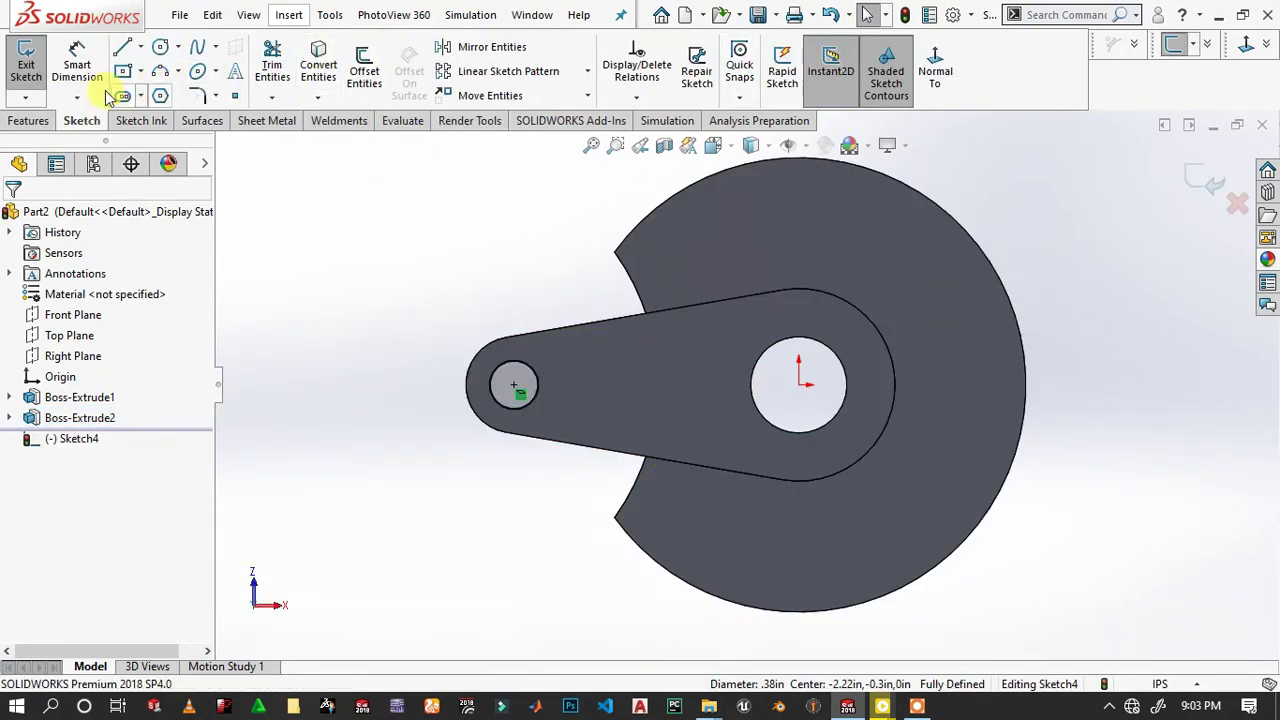
Extrude the circle 0.6 in in the reversed direction into the drive pin.
left_click(30, 120)
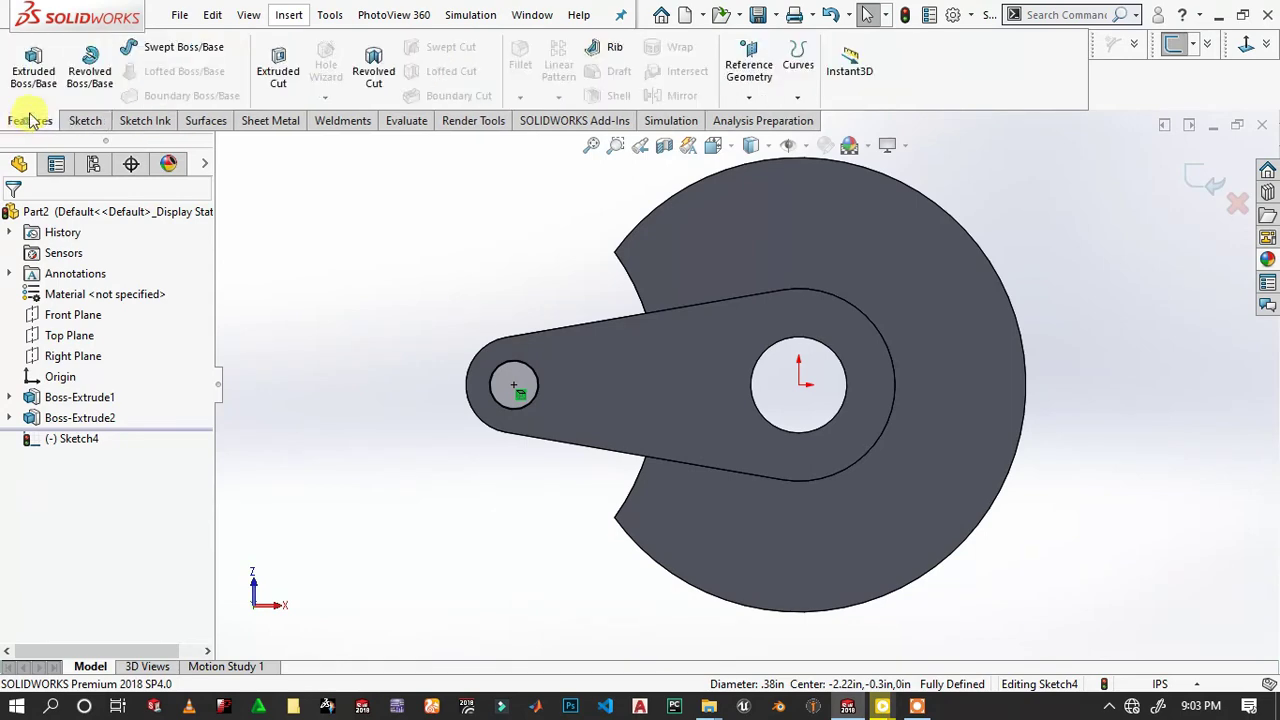
left_click(44, 74)
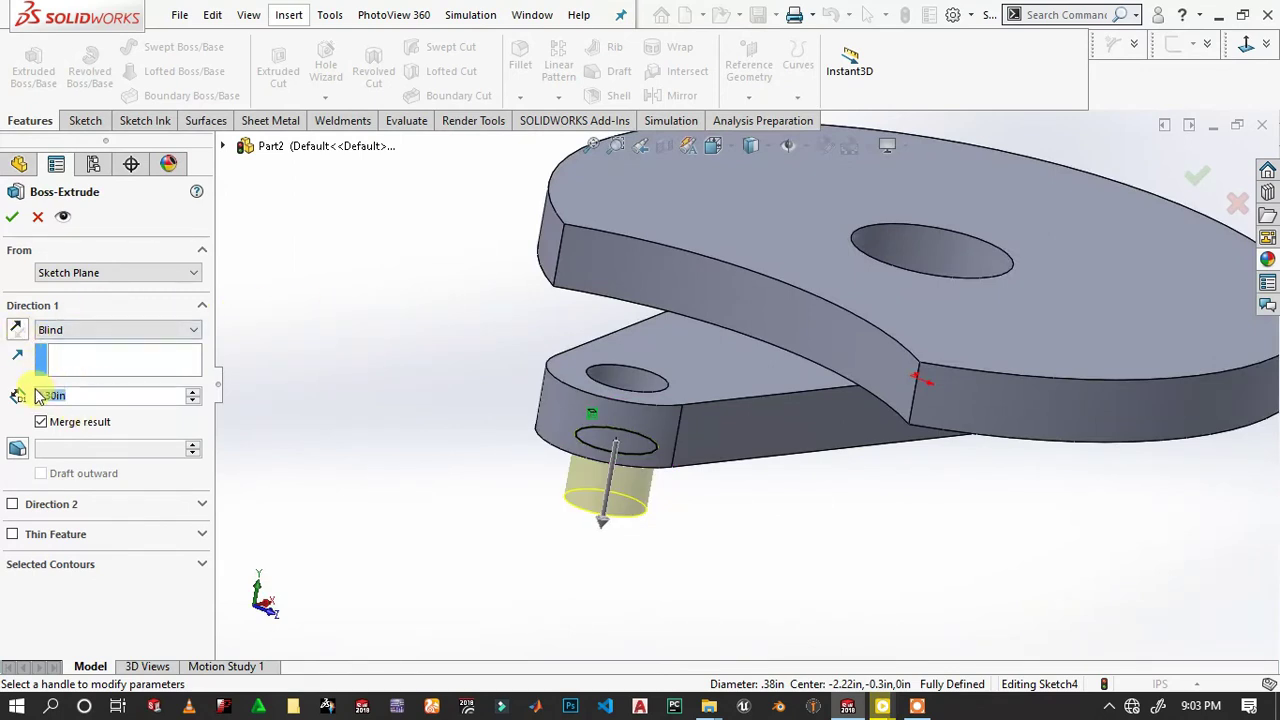
type("0.6")
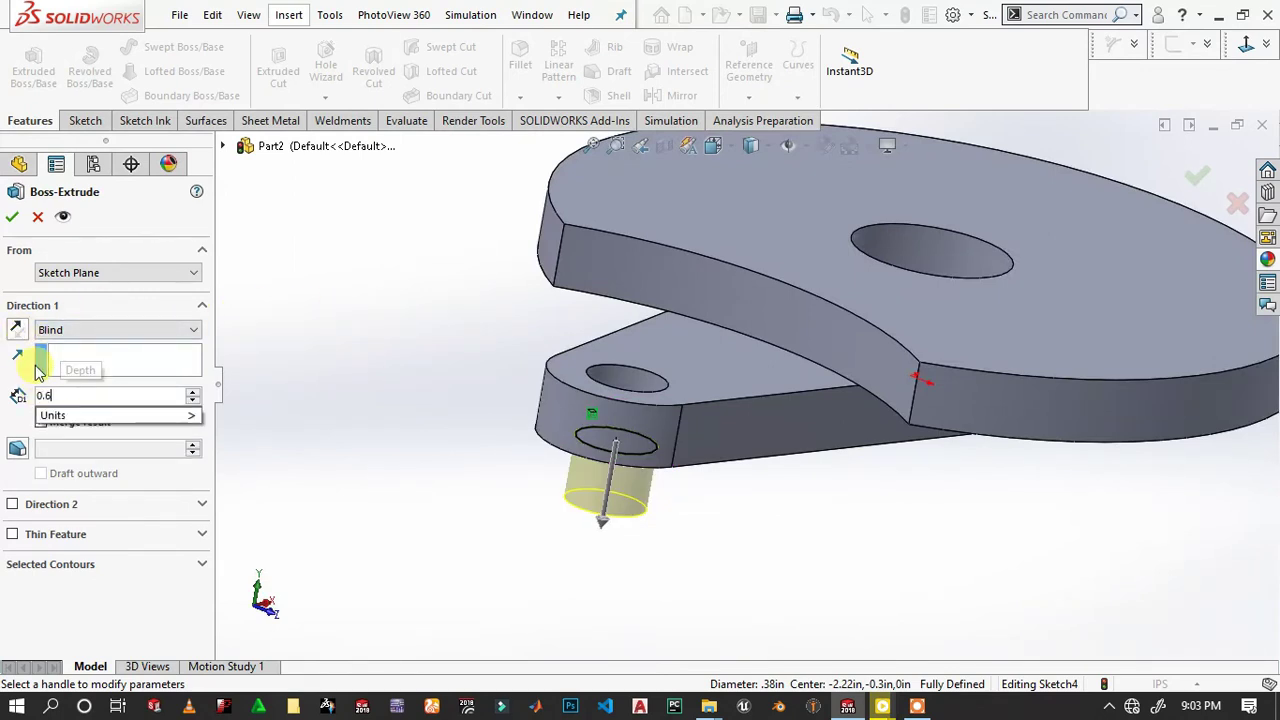
key("Return")
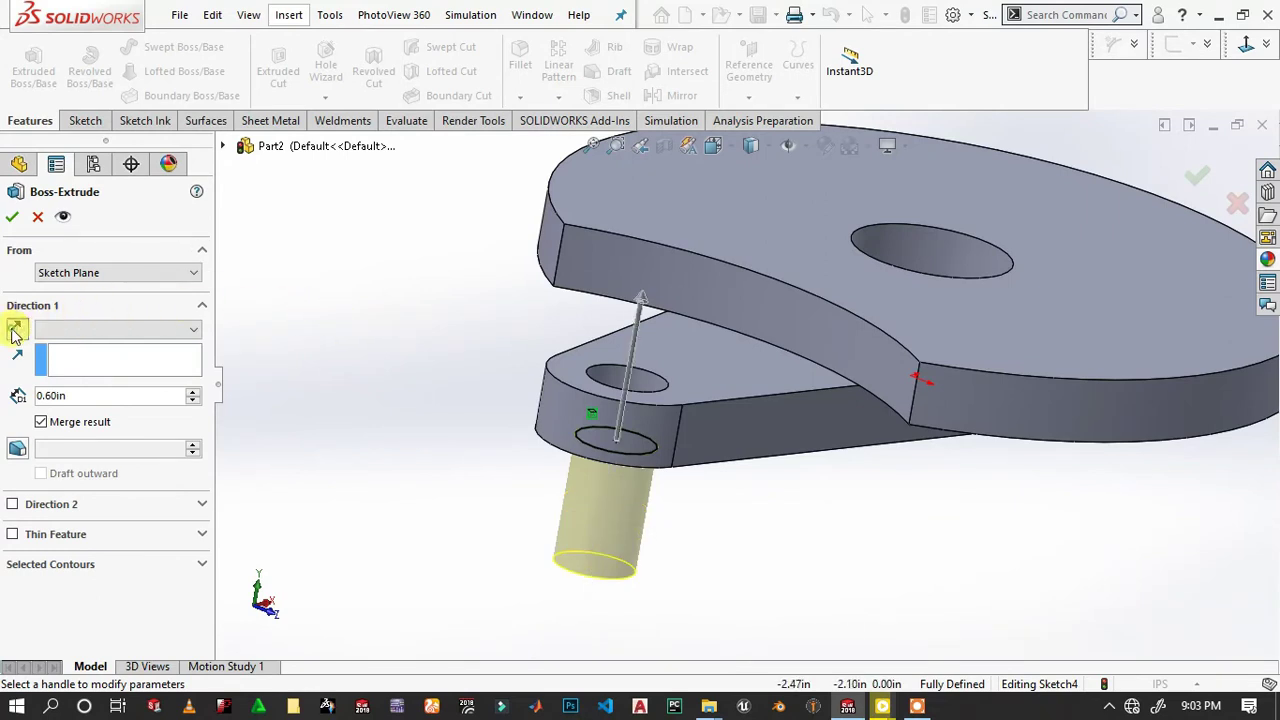
left_click(14, 333)
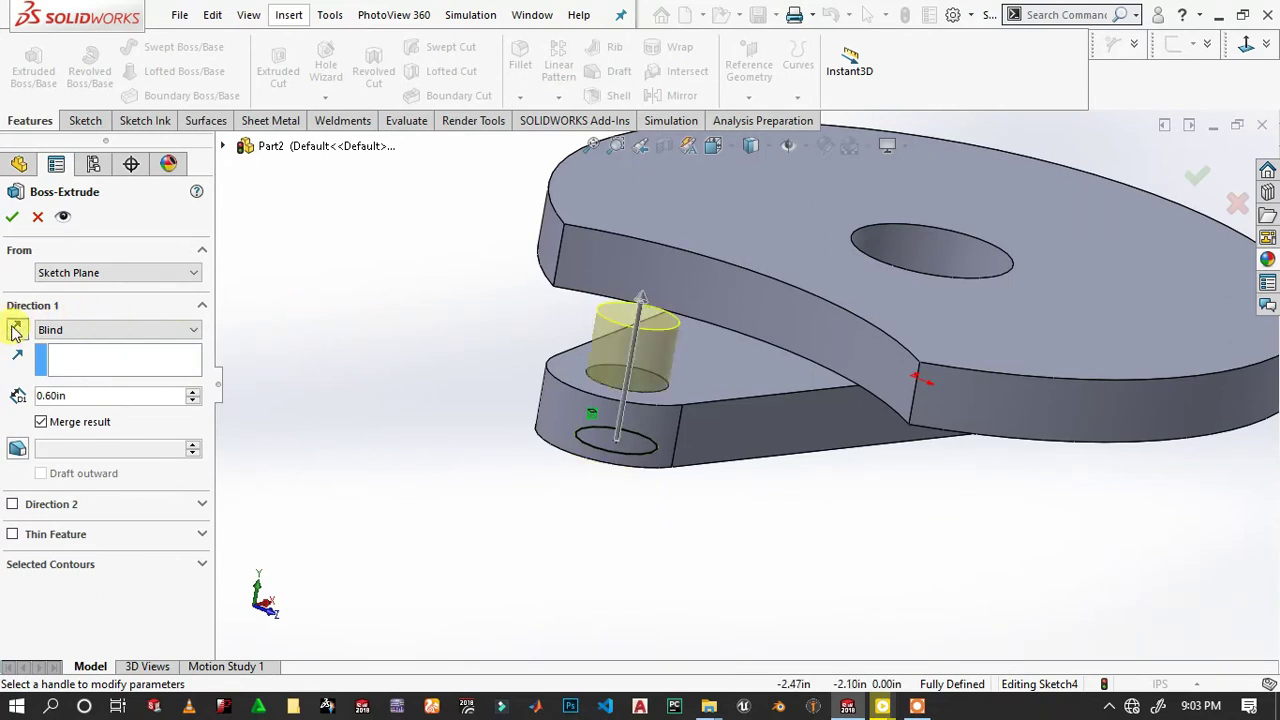
left_click(11, 219)
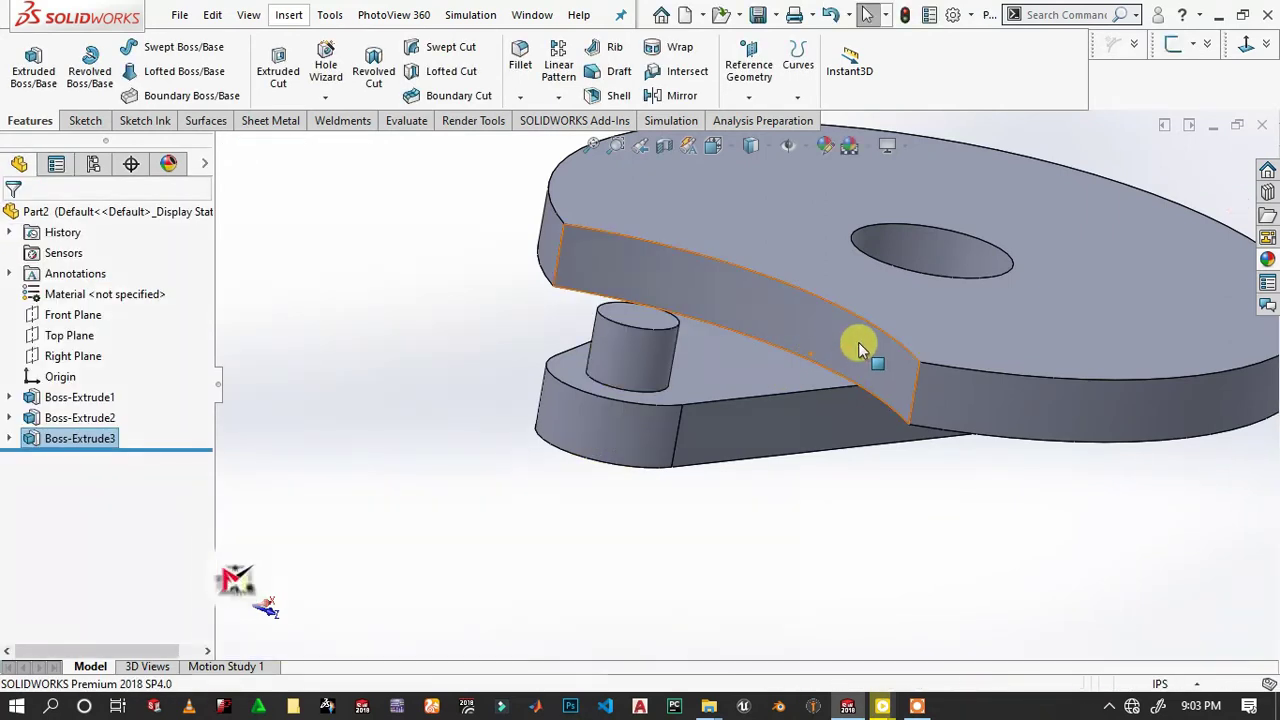
mouse_move(858, 348)
middle_mouse_down()
mouse_move(771, 428)
mouse_move(757, 320)
mouse_move(871, 286)
mouse_move(828, 383)
mouse_move(611, 149)
mouse_move(820, 366)
mouse_move(663, 420)
mouse_move(751, 349)
middle_mouse_up()
Switch the part to the isometric view.
key("space")
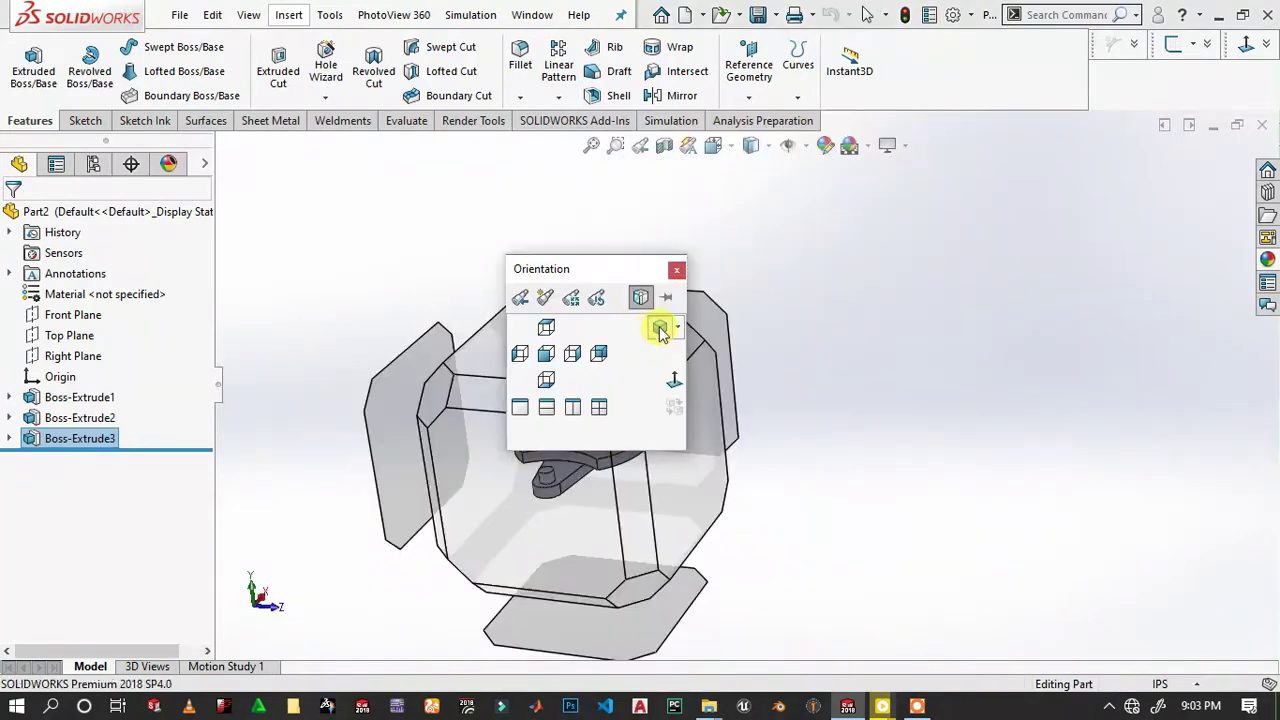
left_click(660, 330)
scroll(963, 345, "down", 2)
scroll(958, 326, "down", 2)
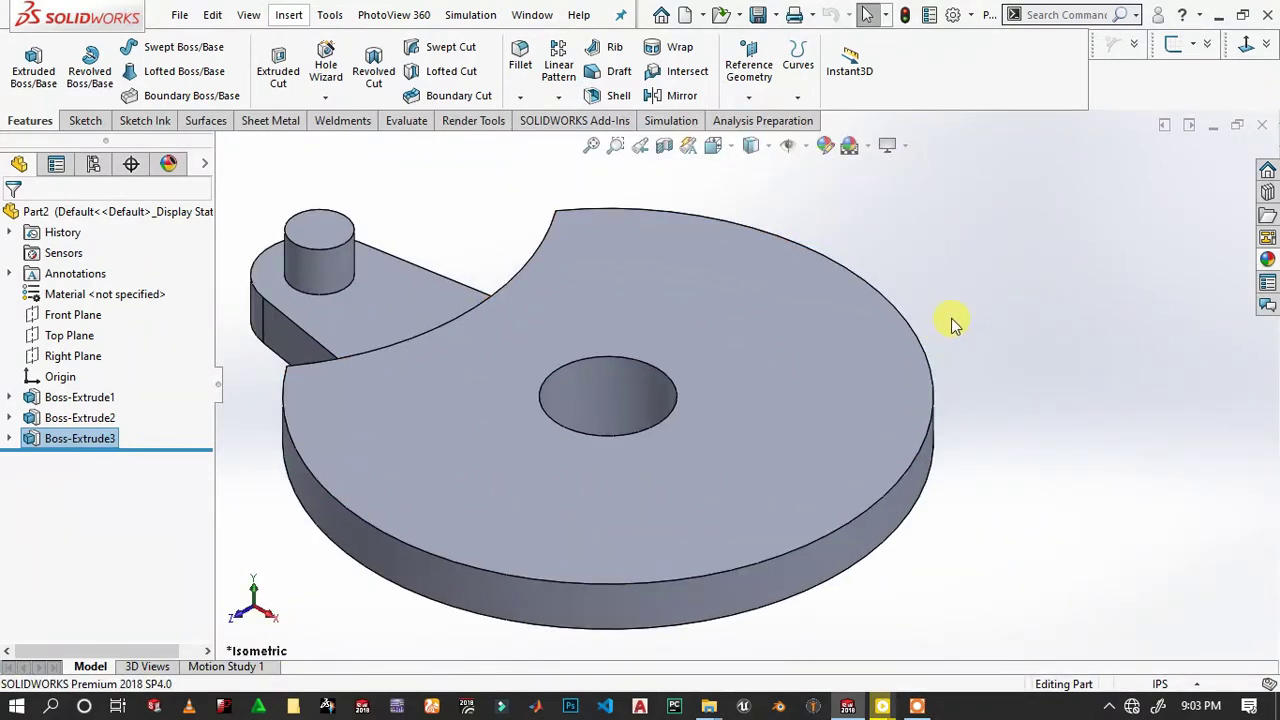
Apply a dark purple appearance to the whole part.
left_click(557, 363)
left_click(656, 310)
left_click(686, 404)
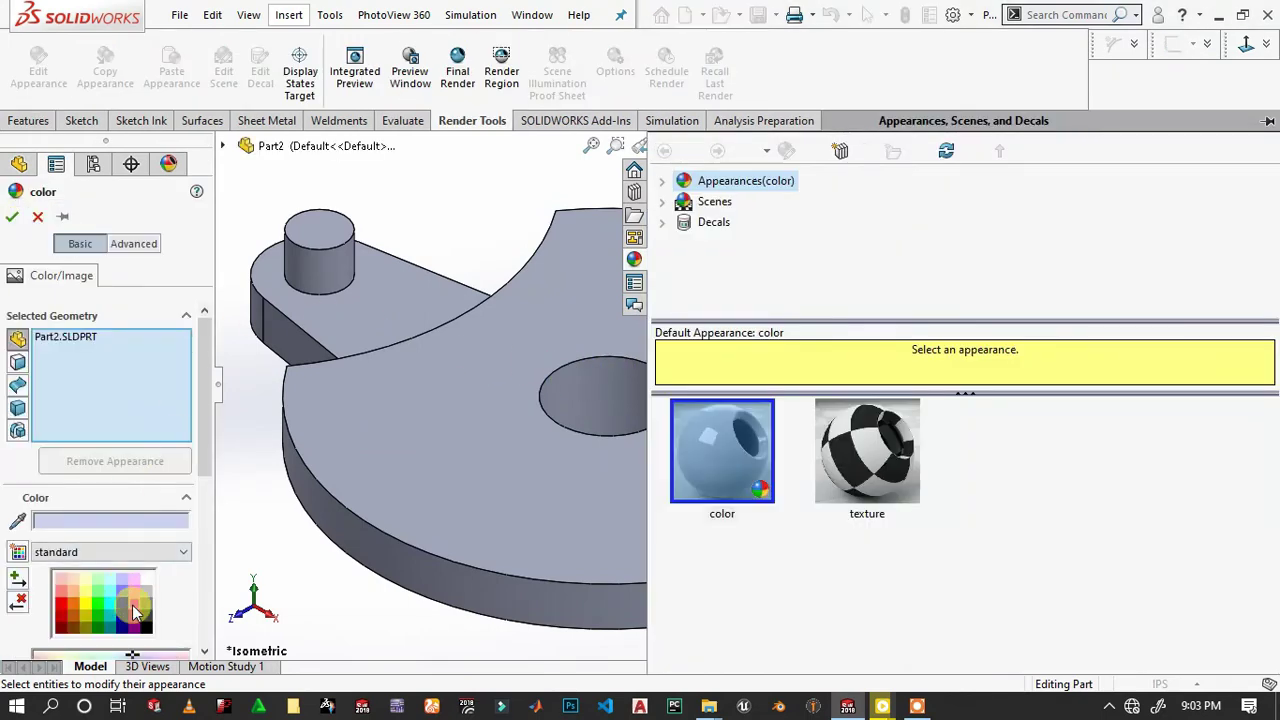
left_click(135, 612)
left_click(133, 610)
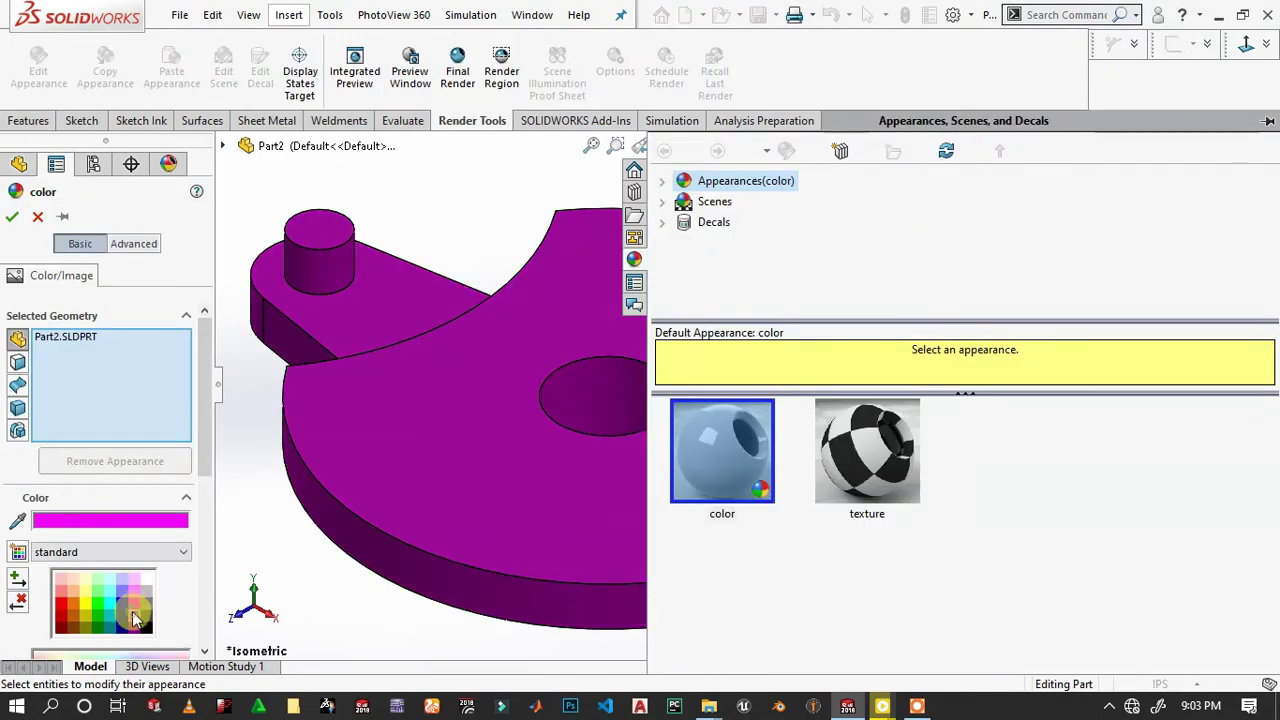
left_click(12, 216)
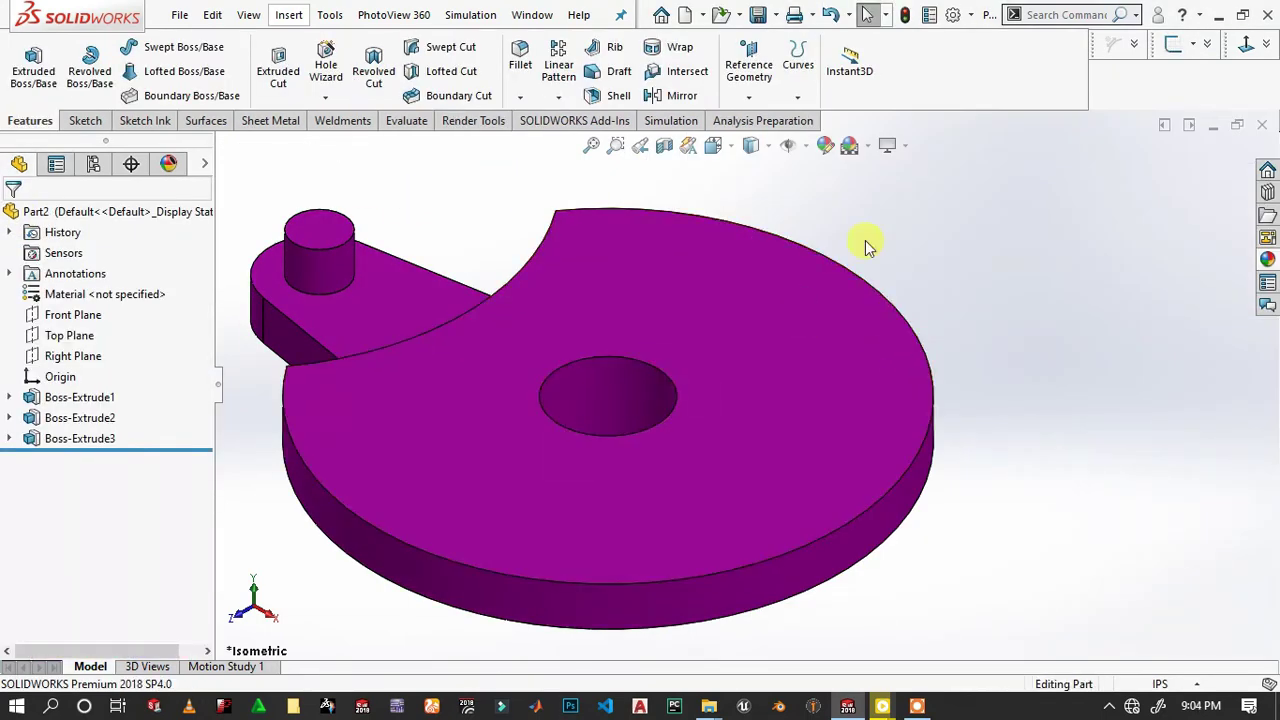
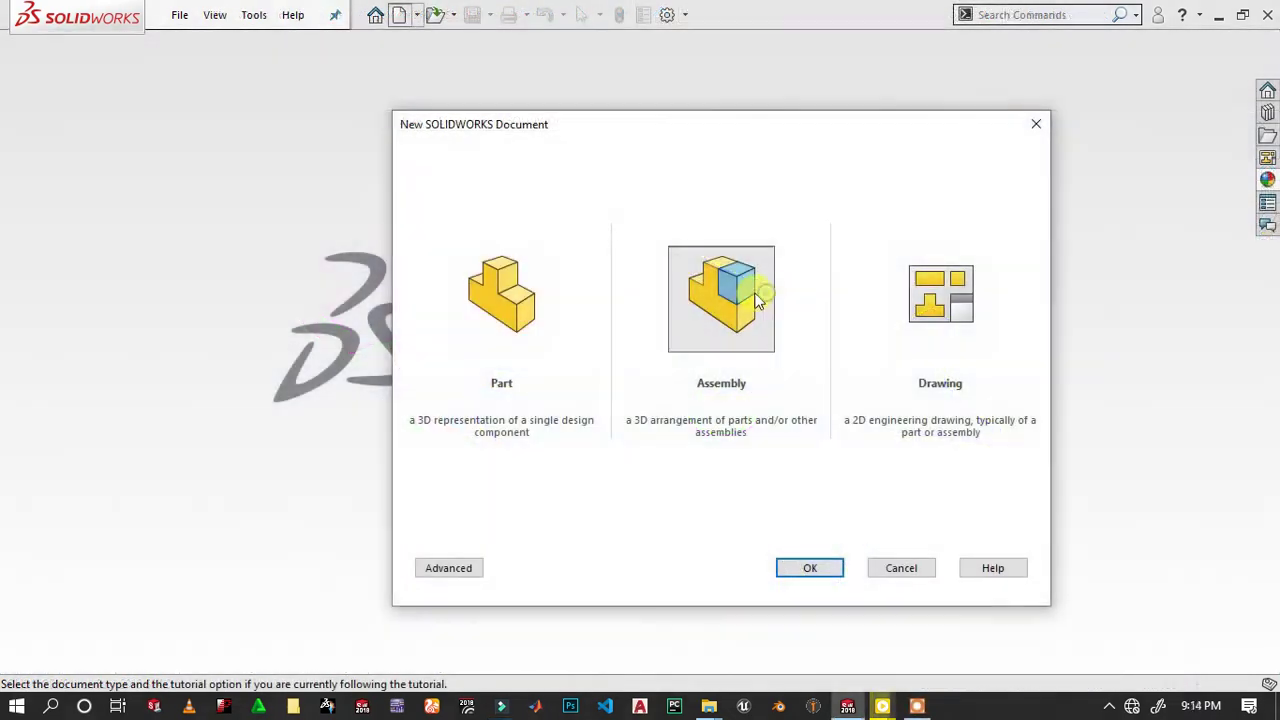
Create a new assembly and load all five Geneva part files for insertion.
left_click(757, 302)
left_click(813, 569)
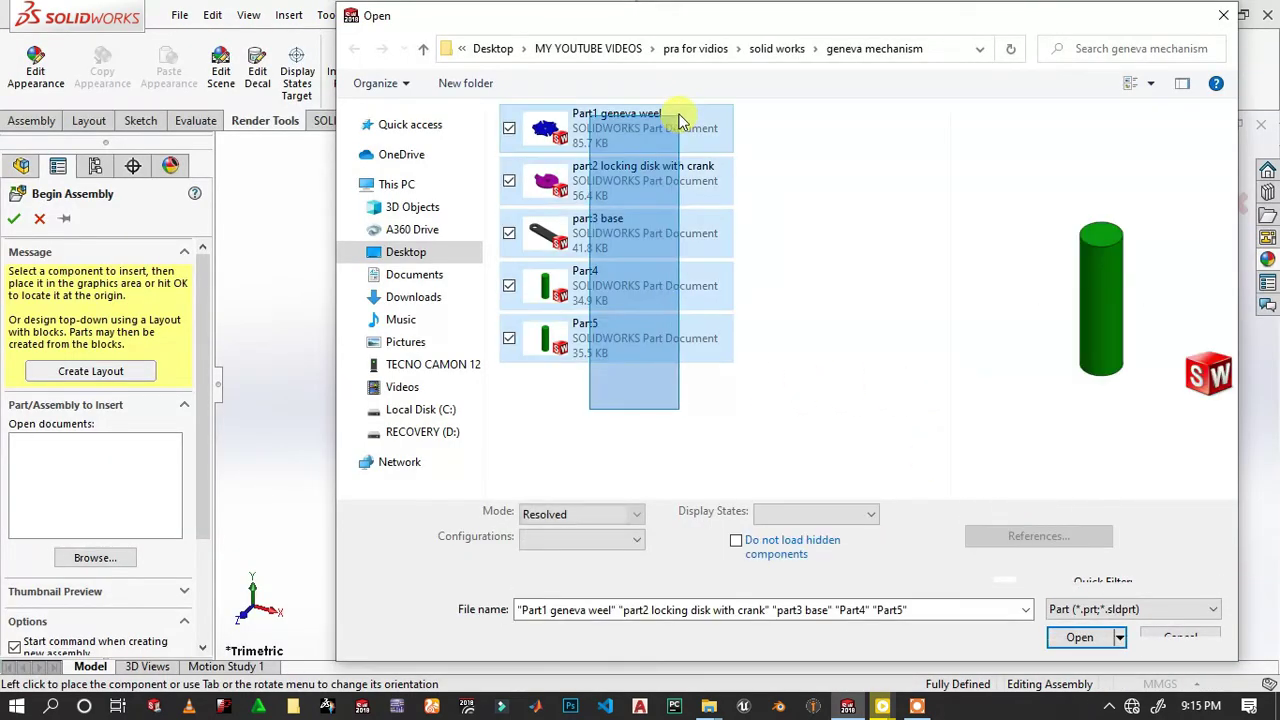
left_click_drag(591, 406, 671, 106)
left_click(1079, 641)
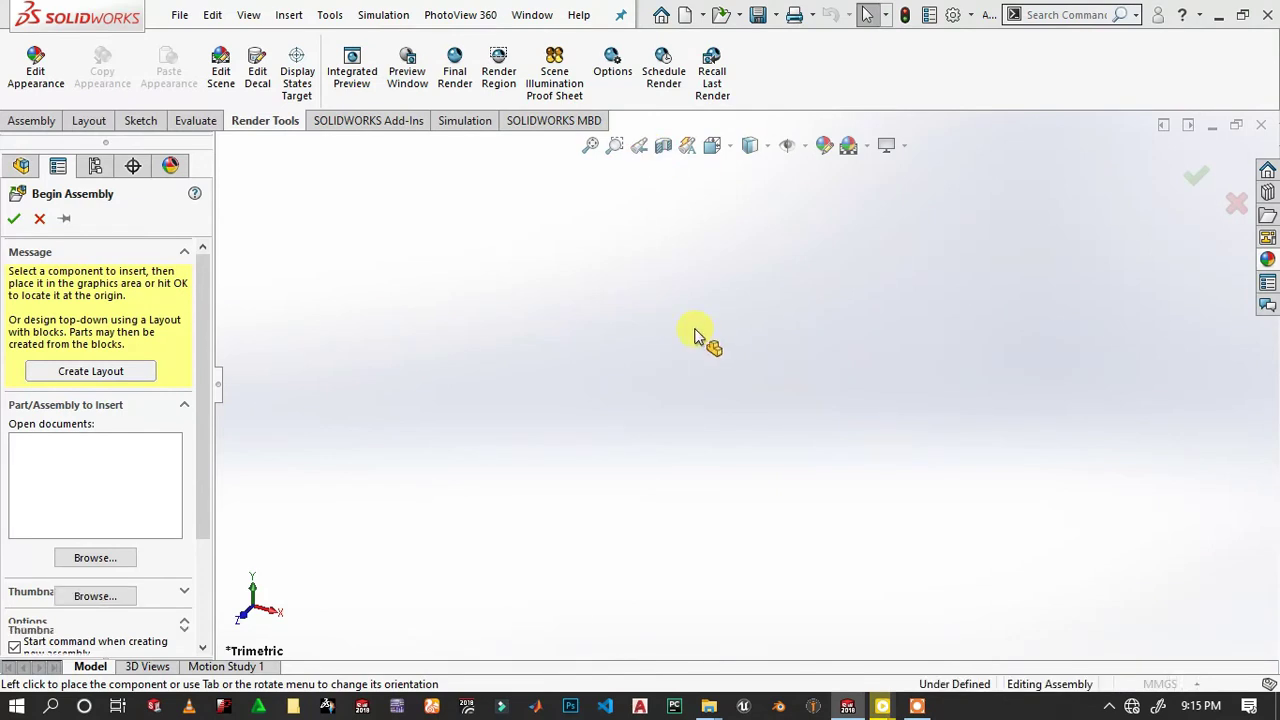
Place the Geneva wheel, base link and two green pins in the graphics area.
left_click(1038, 472)
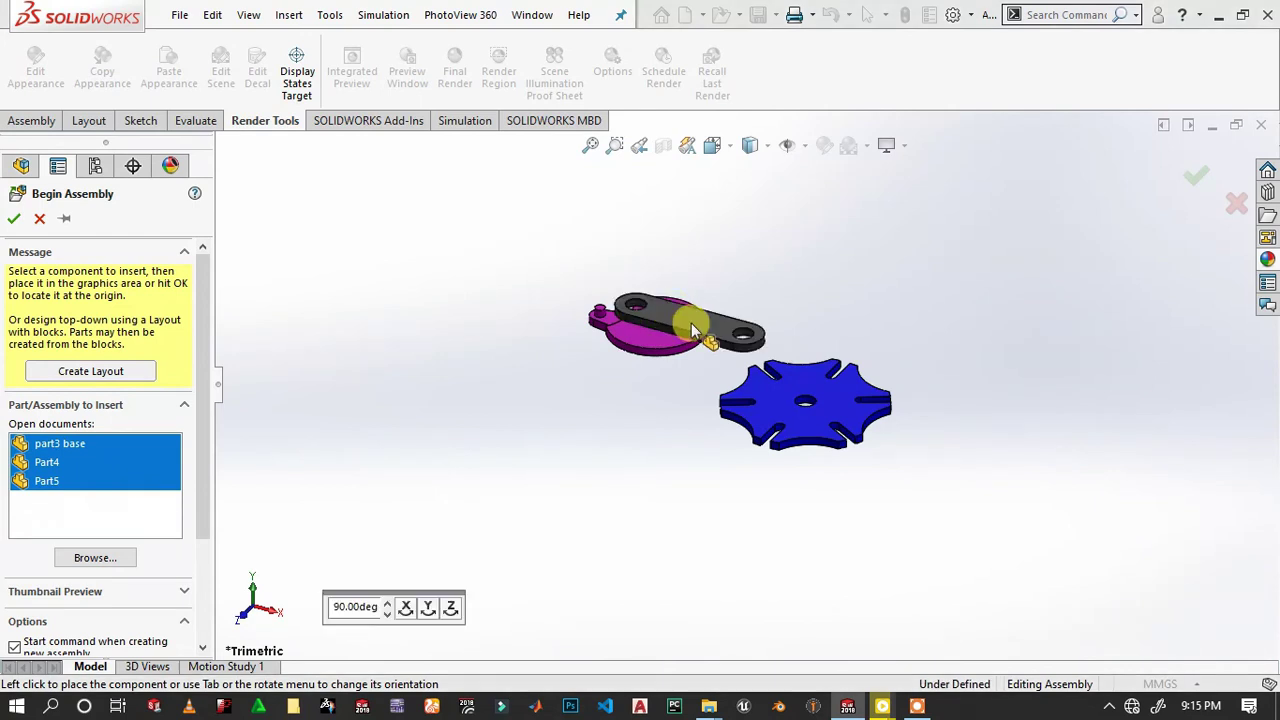
left_click(694, 502)
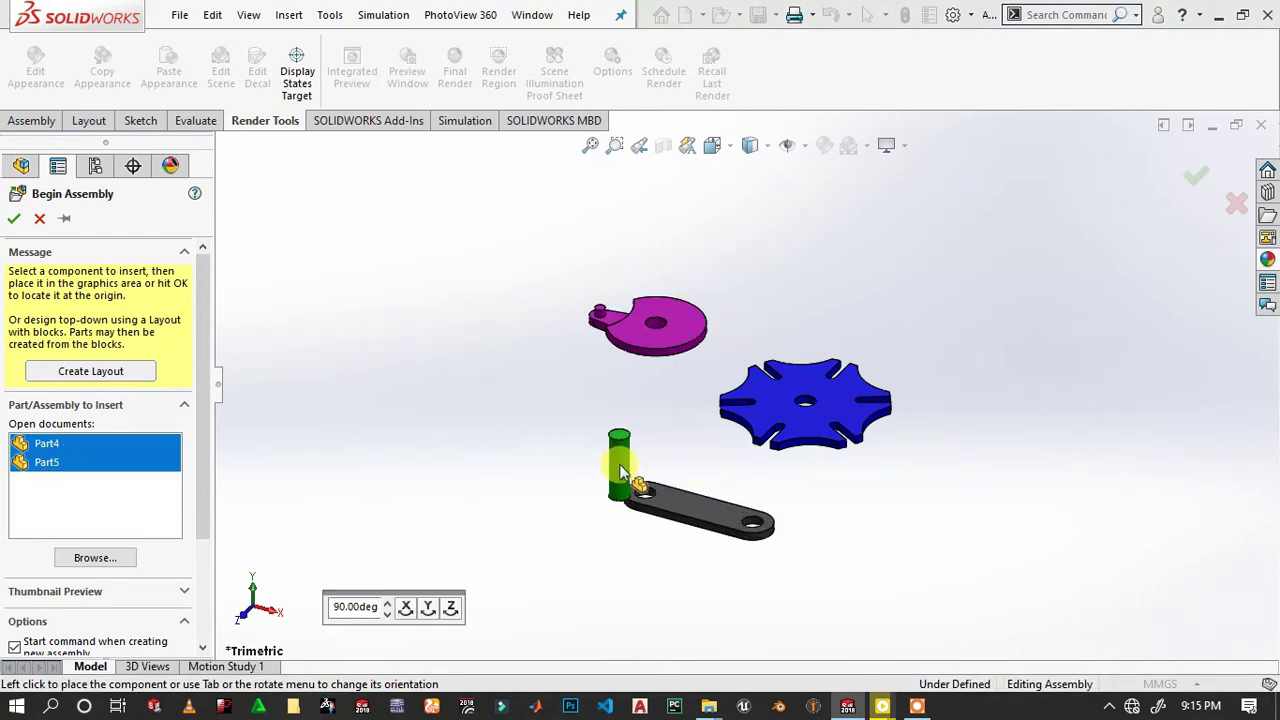
left_click(790, 505)
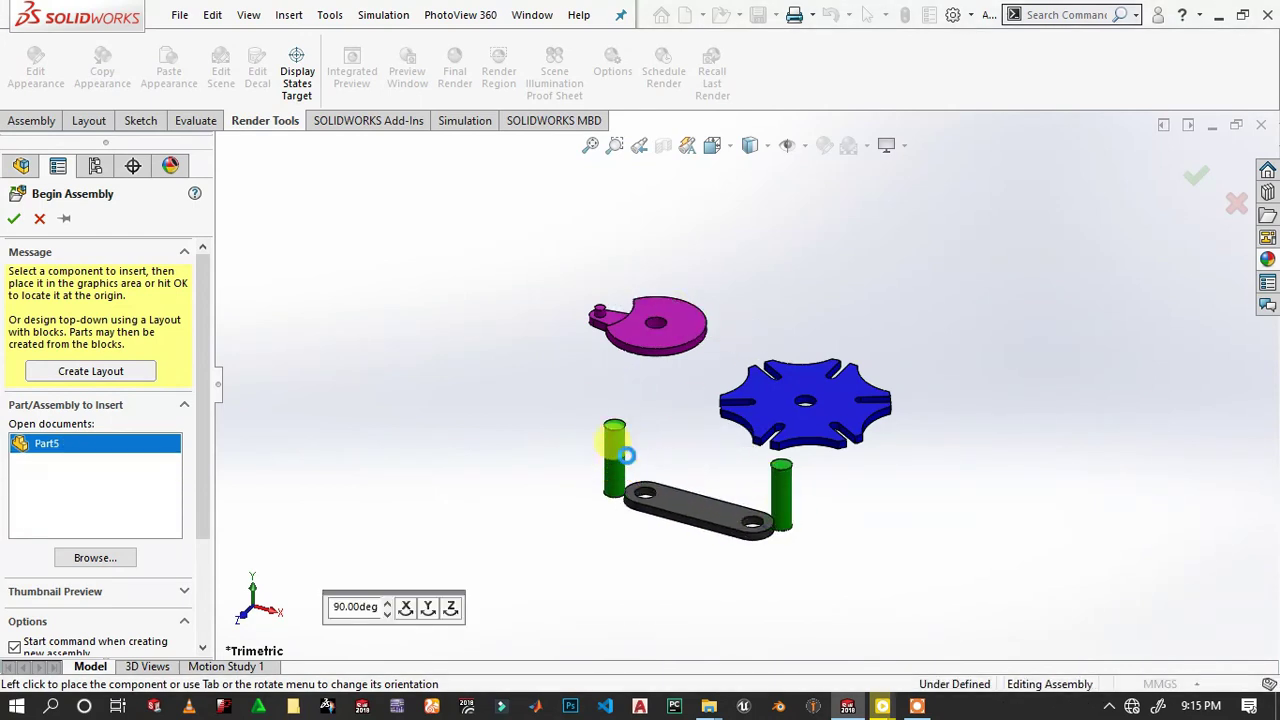
left_click(624, 455)
scroll(715, 458, "down", 2)
Float the Geneva wheel and drag it over to the right.
scroll(771, 491, "down", 1)
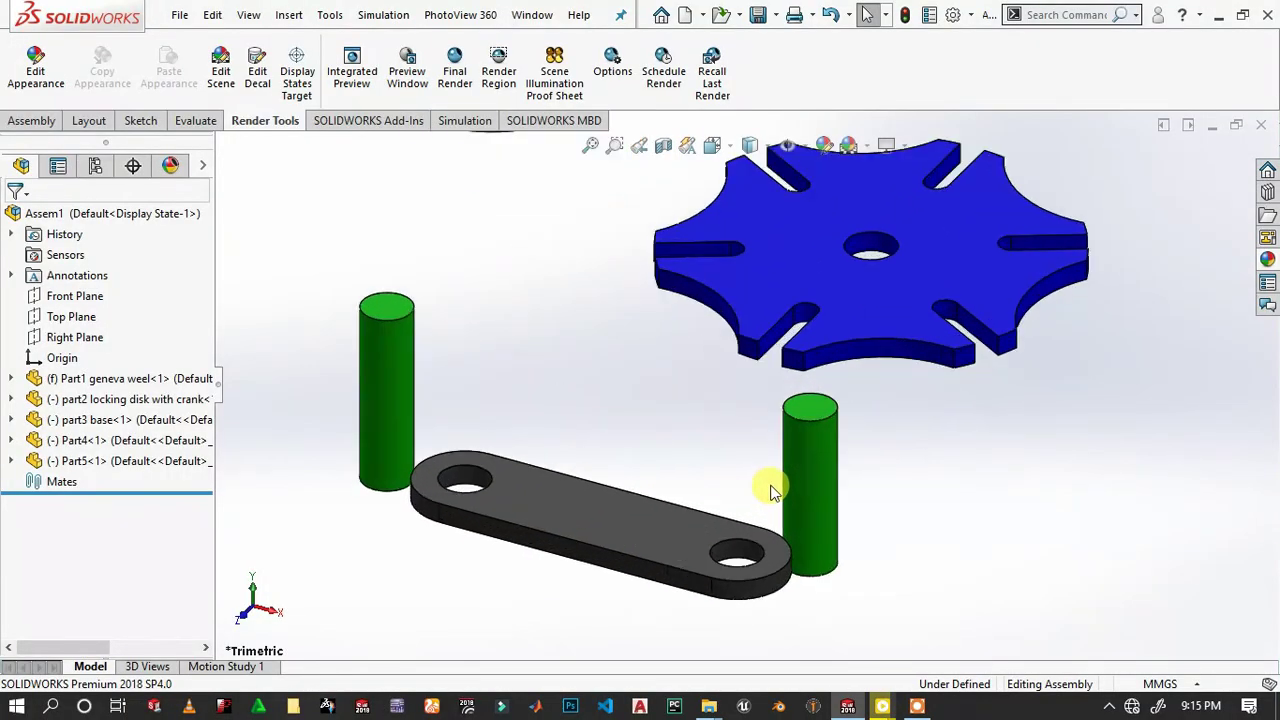
scroll(771, 491, "up", 3)
scroll(725, 360, "down", 2)
scroll(694, 389, "up", 2)
scroll(706, 423, "down", 2)
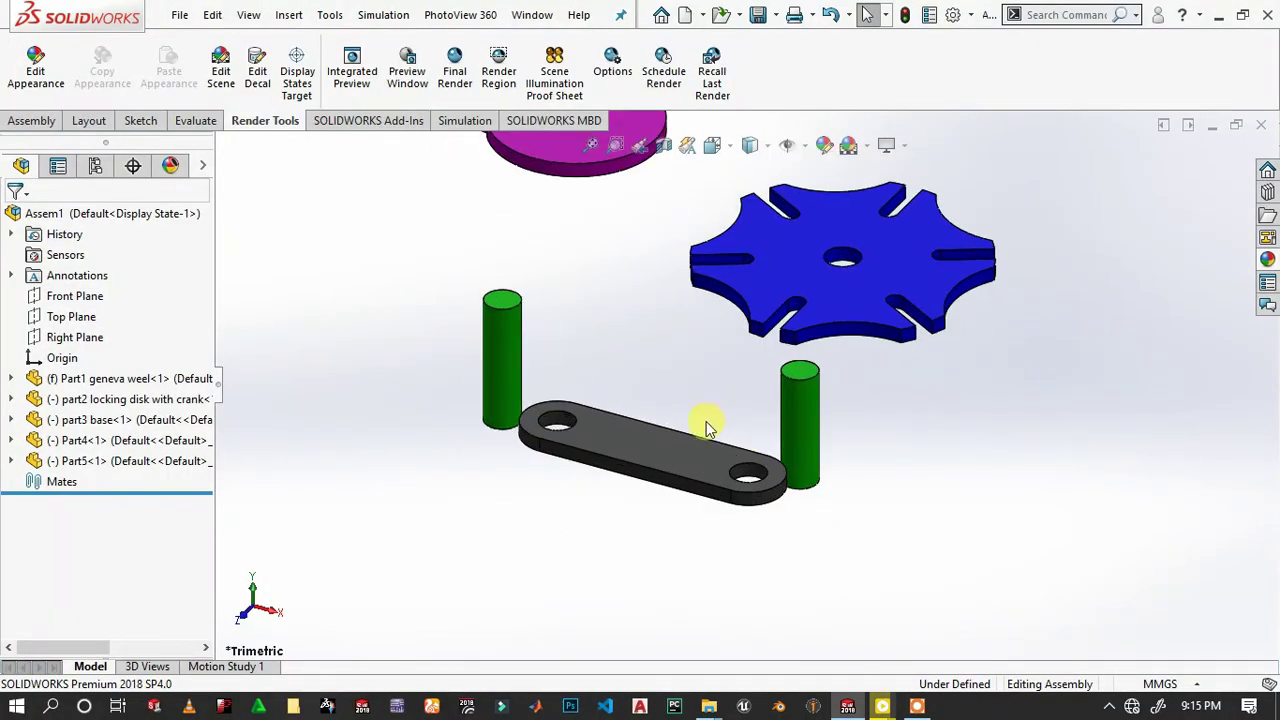
scroll(663, 366, "up", 2)
scroll(680, 272, "up", 1)
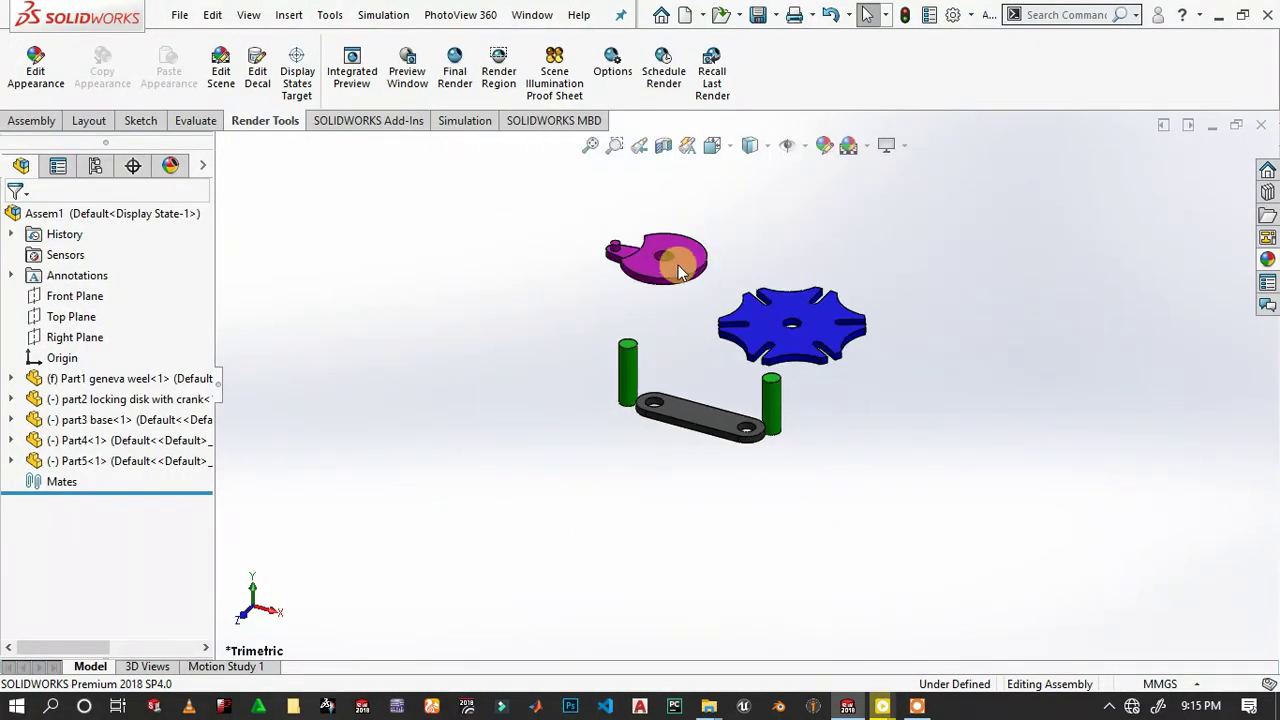
left_click(770, 326)
right_click(772, 326)
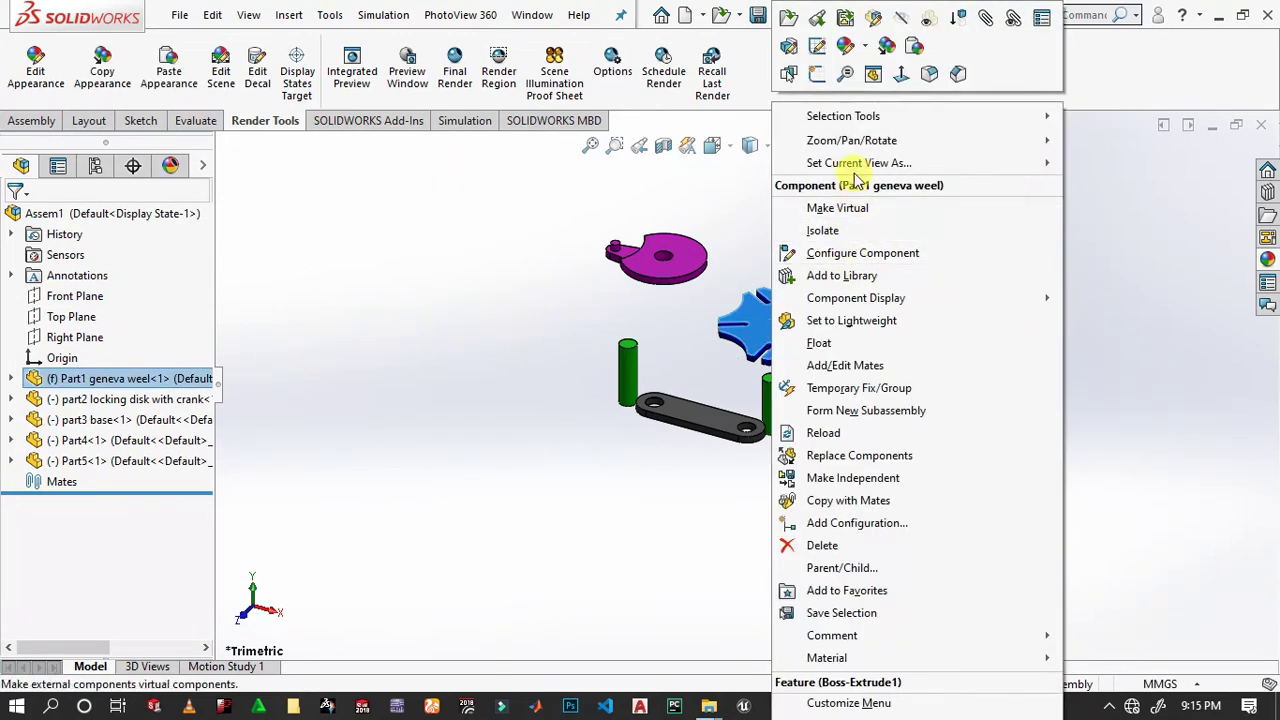
left_click(820, 342)
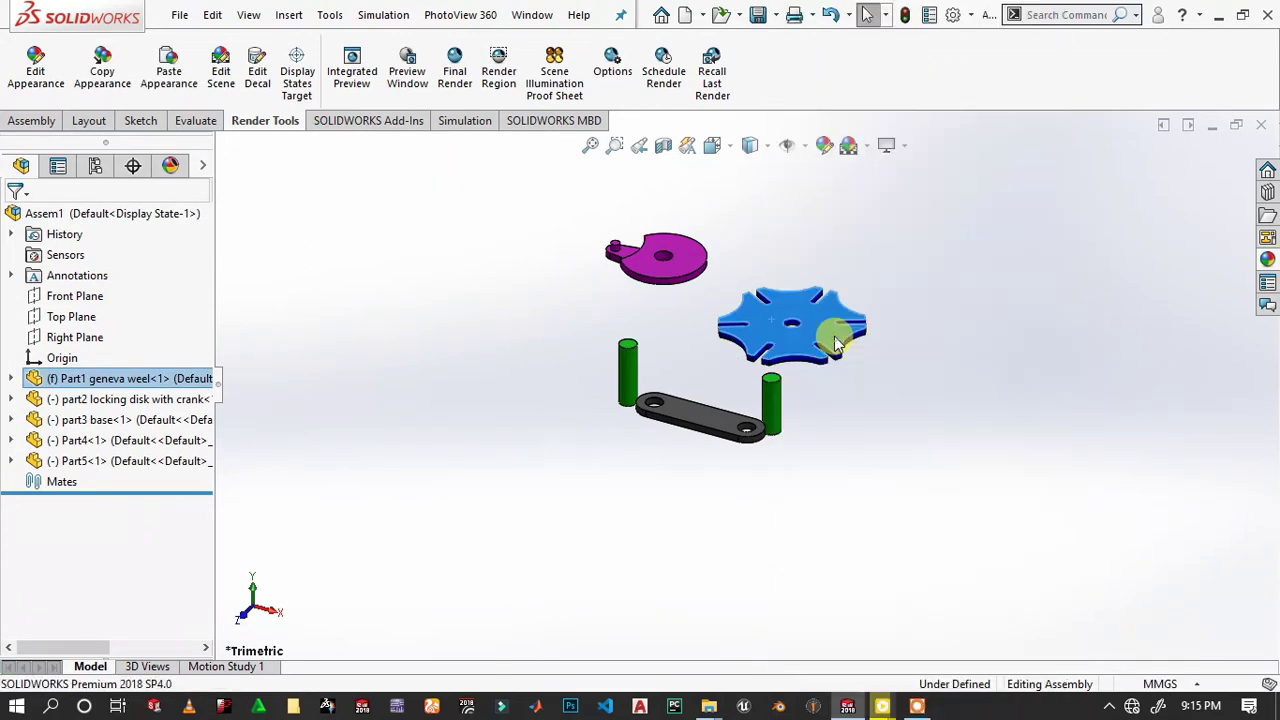
scroll(815, 340, "down", 2)
mouse_move(803, 326)
left_mouse_down()
mouse_move(980, 306)
mouse_move(971, 382)
mouse_move(1071, 369)
mouse_move(1068, 345)
left_mouse_up()
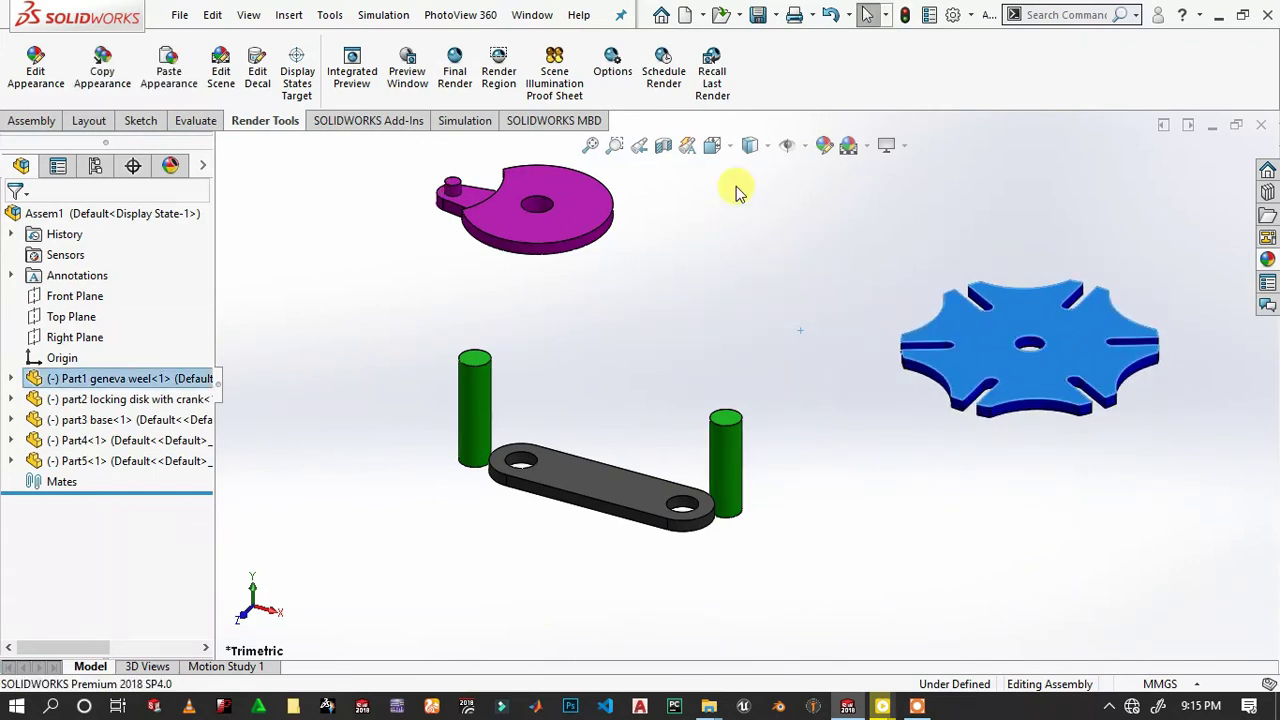
Show part origins and drag the base link down-left, clear of the pins.
left_click(804, 148)
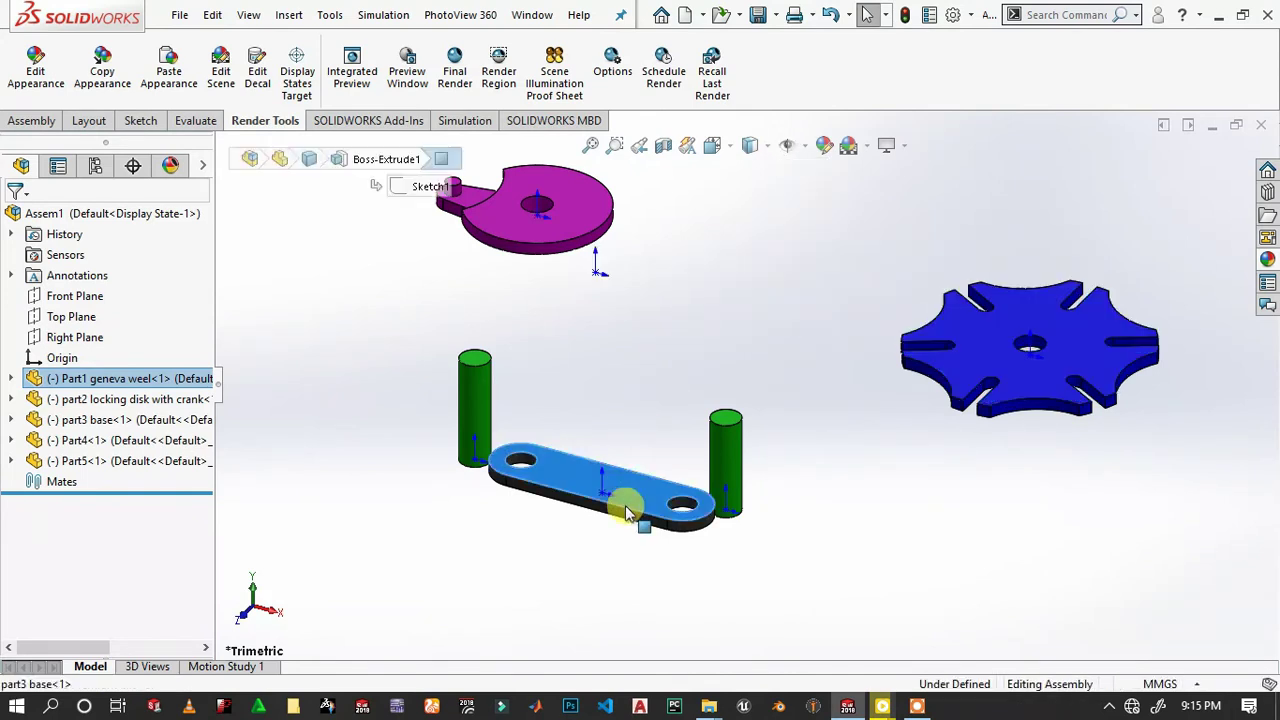
left_click_drag(623, 509, 605, 545)
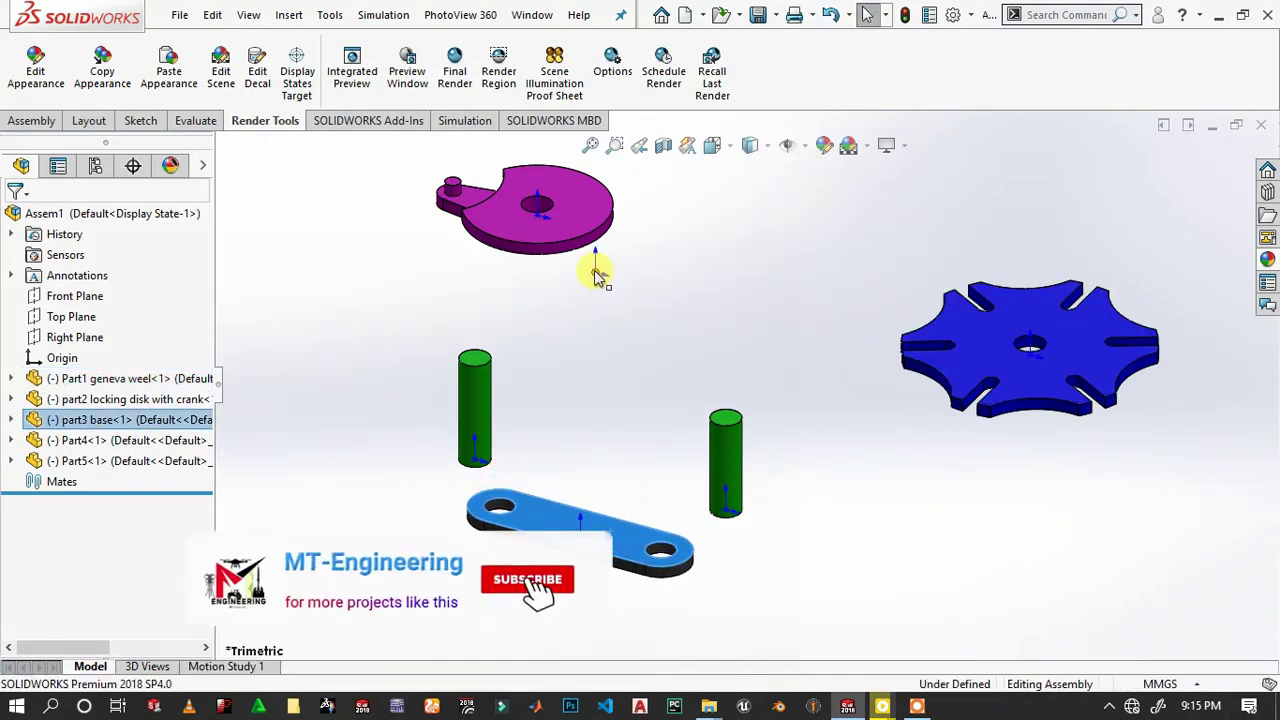
left_click(594, 270)
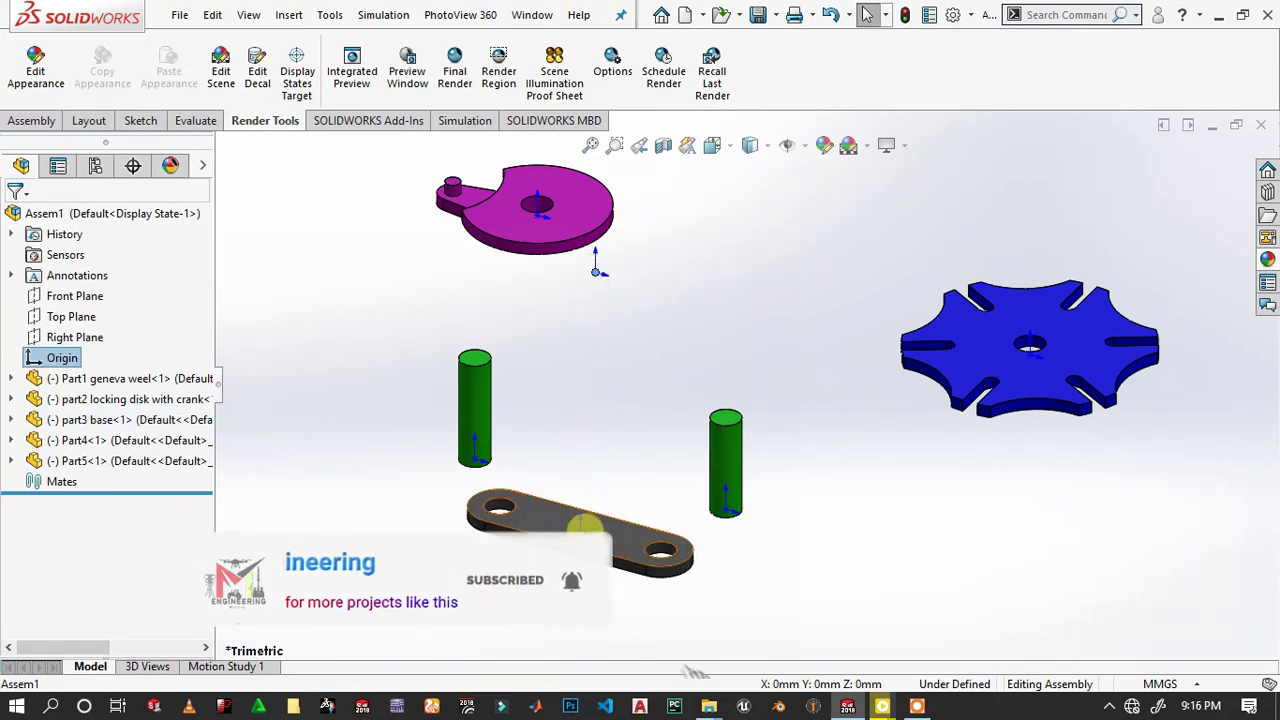
left_click(583, 535)
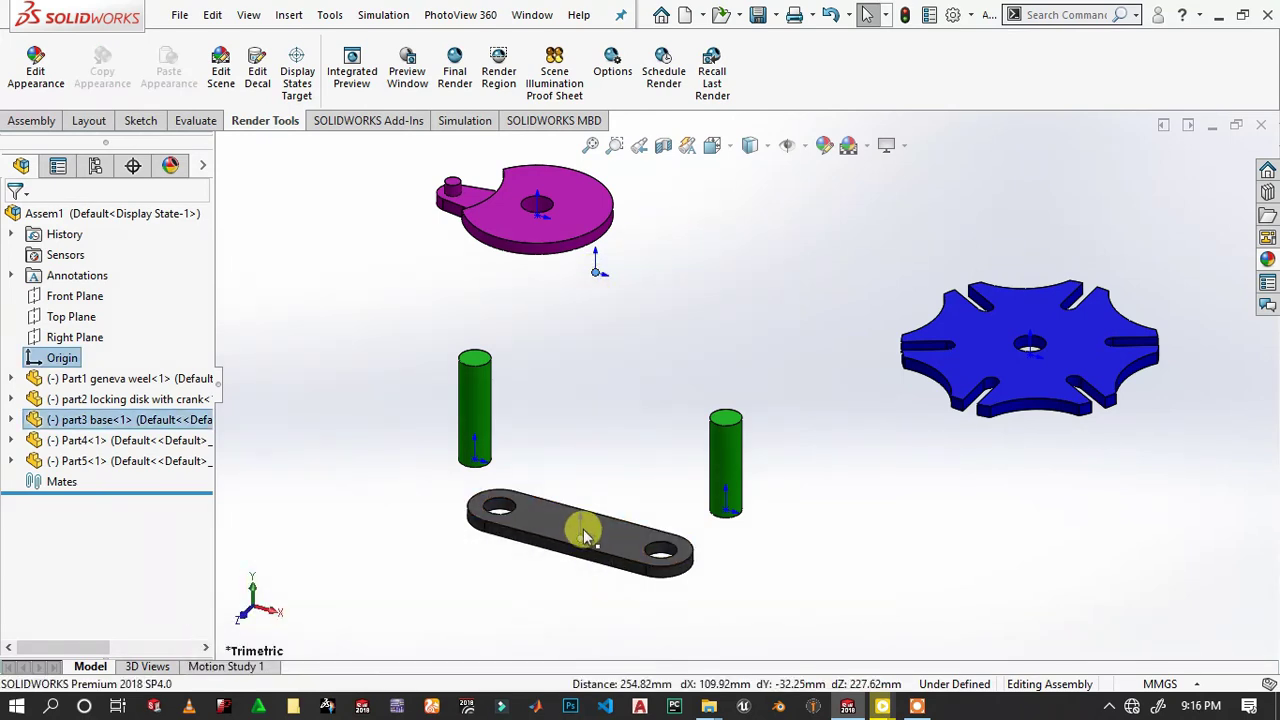
mouse_move(636, 484)
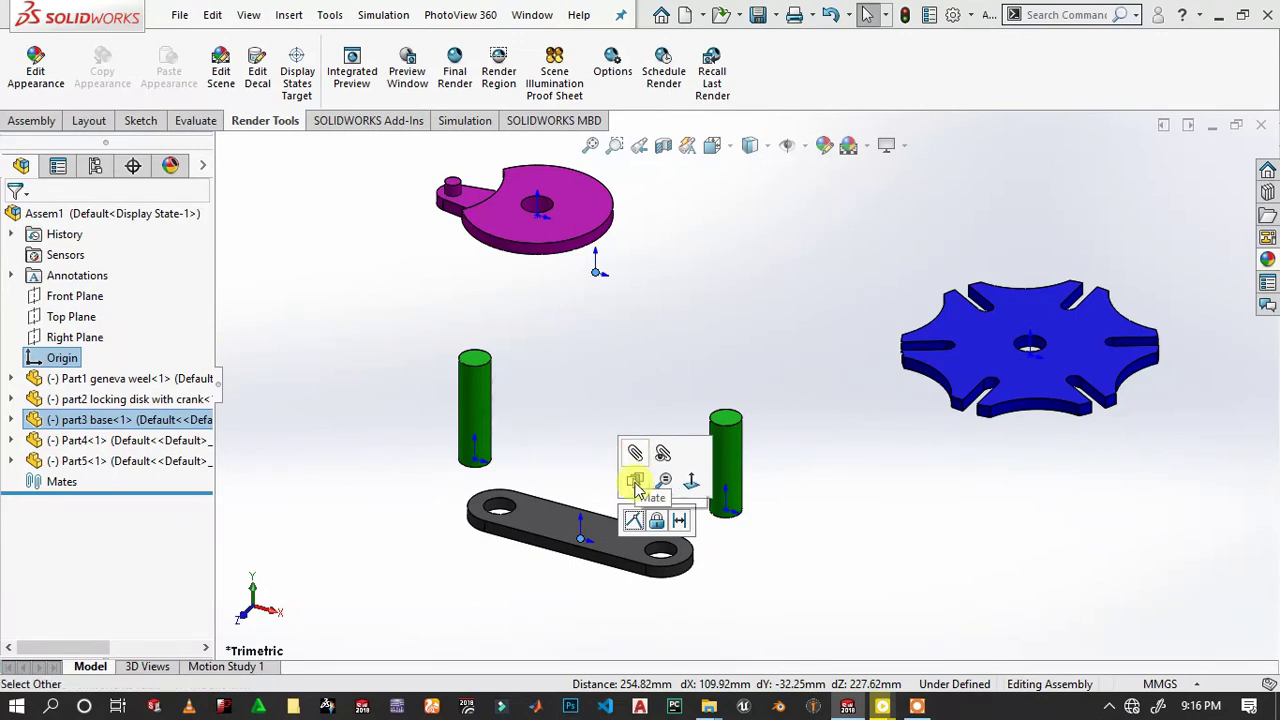
Move the base link under the disk, hide origins, and reposition the crank disk.
left_click(634, 521)
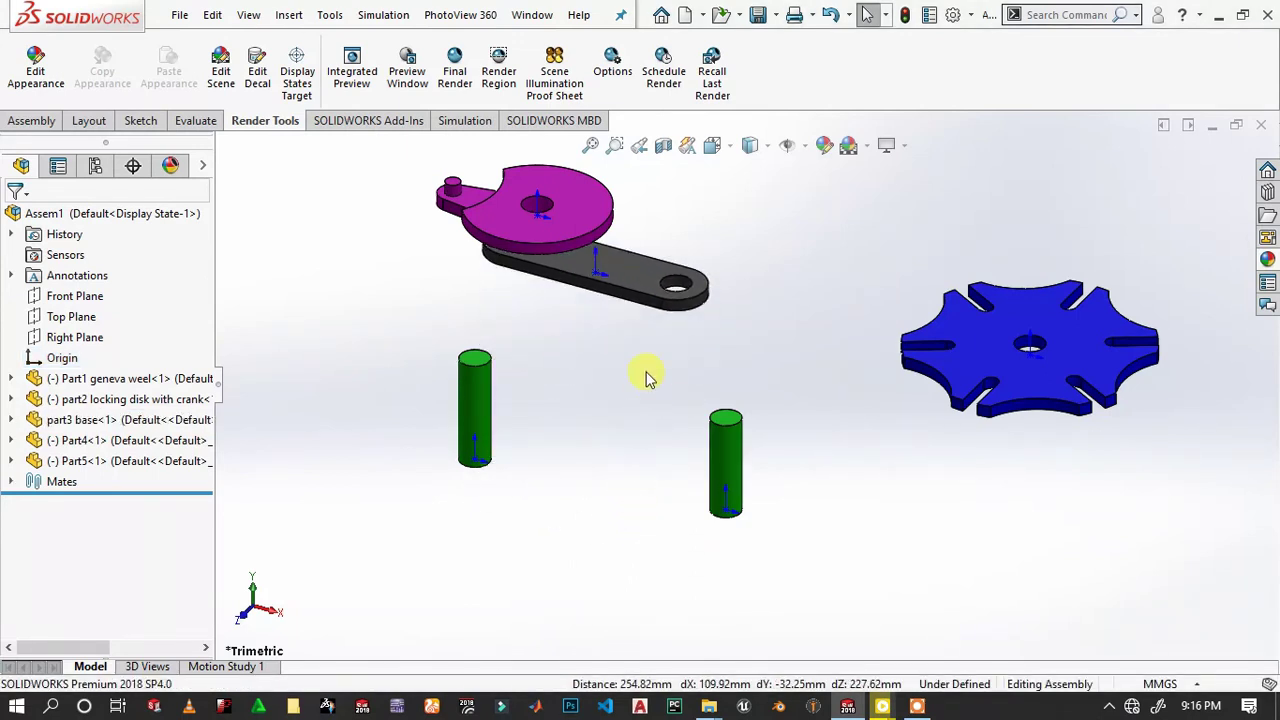
scroll(663, 289, "down", 3)
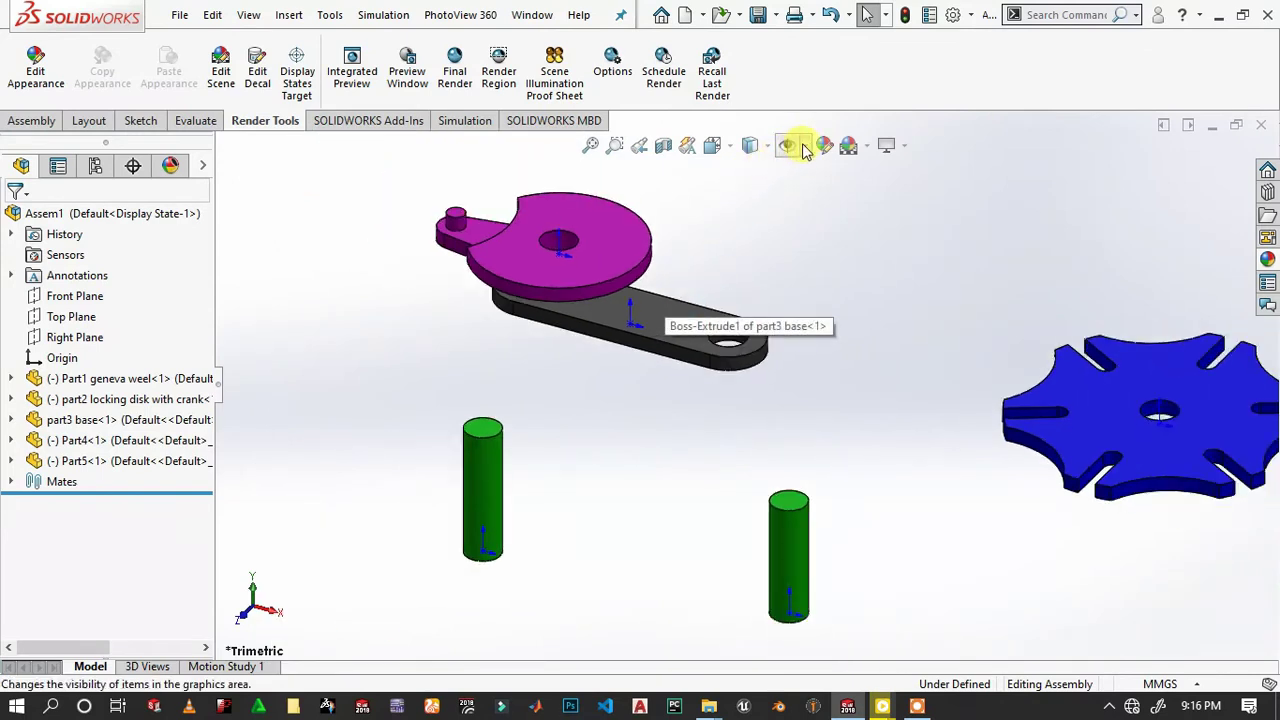
left_click(790, 251)
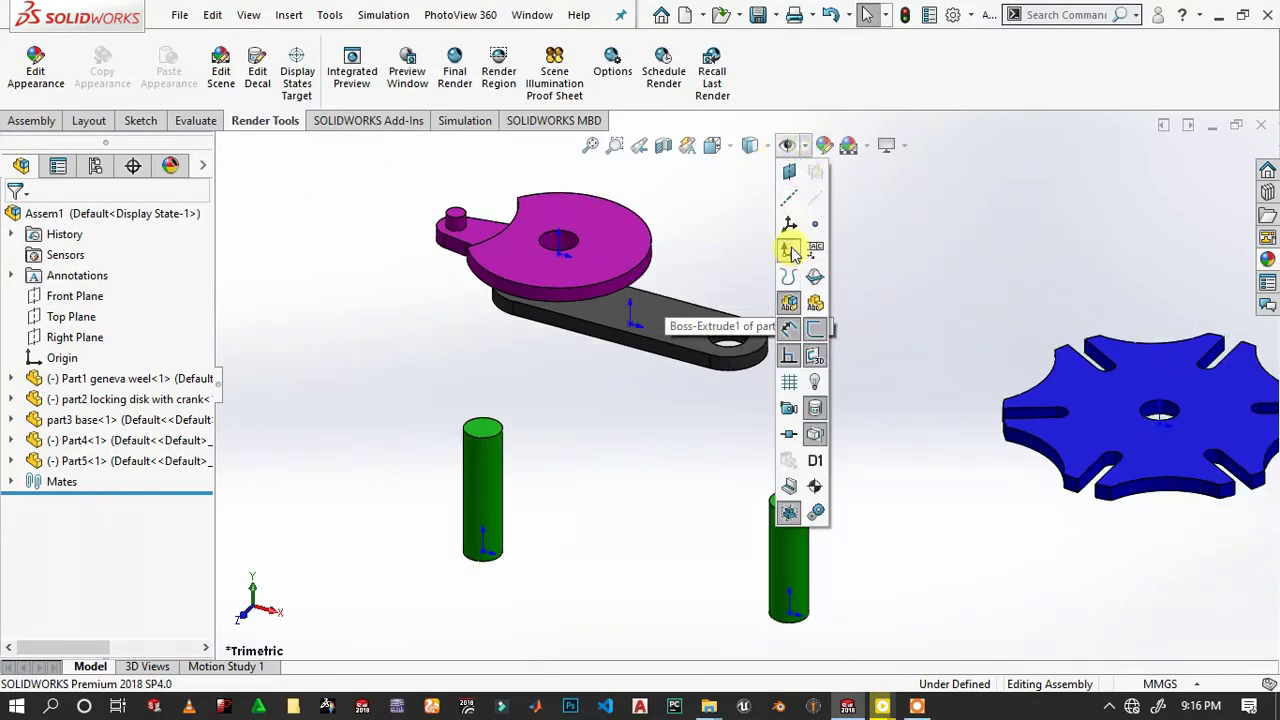
scroll(658, 250, "down", 2)
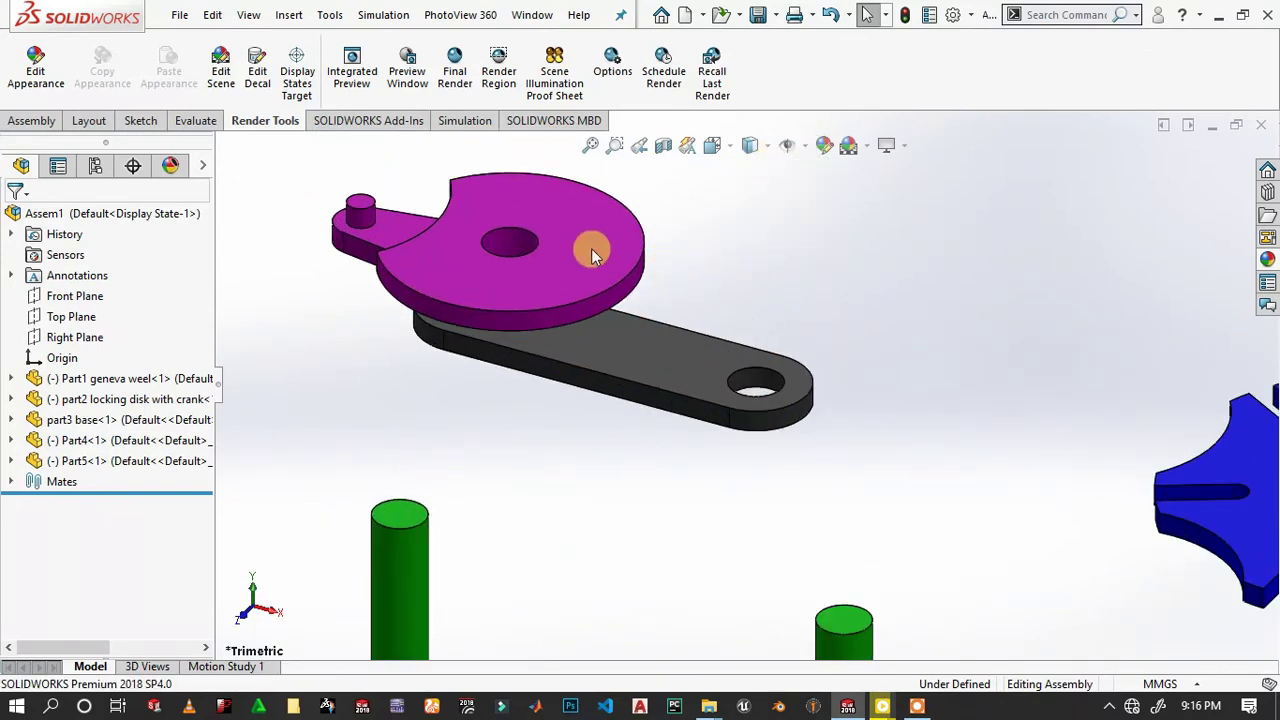
mouse_move(576, 244)
left_mouse_down()
mouse_move(390, 220)
mouse_move(392, 174)
mouse_move(400, 190)
left_mouse_up()
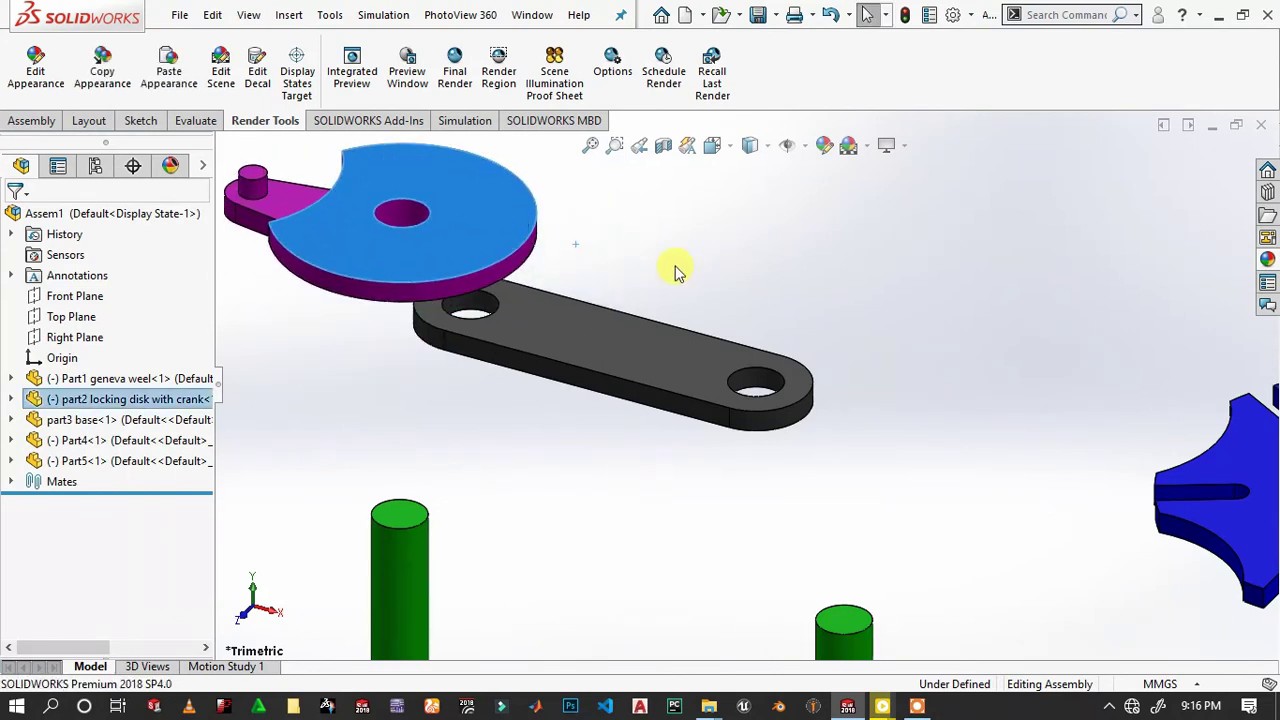
scroll(674, 266, "up", 3)
scroll(757, 329, "down", 2)
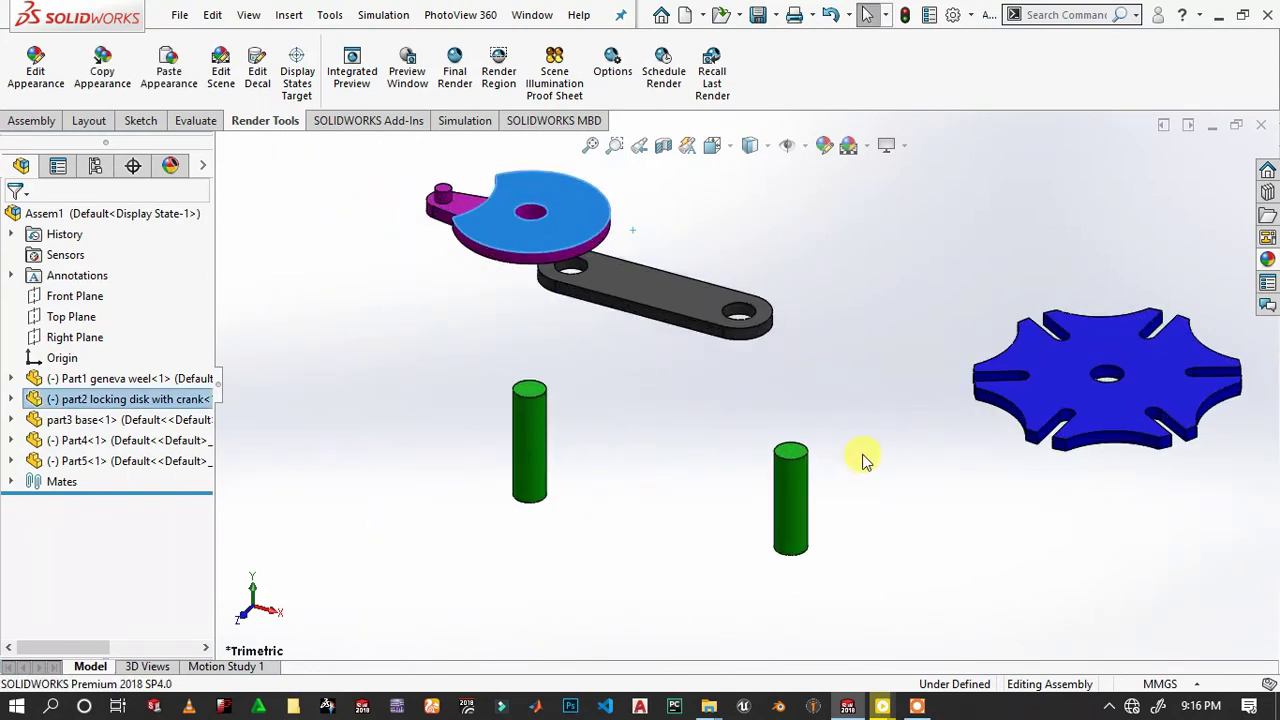
Select pin Part4 and begin a Mate for it.
left_click(792, 485)
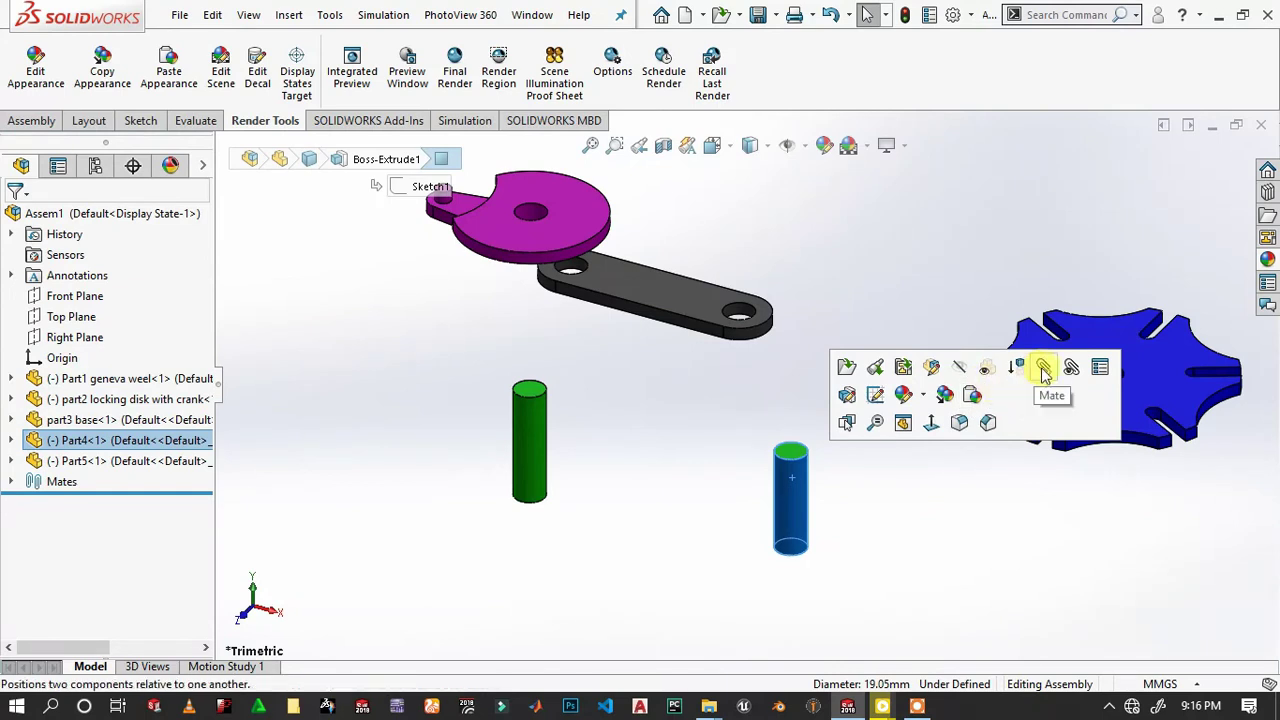
left_click(1045, 370)
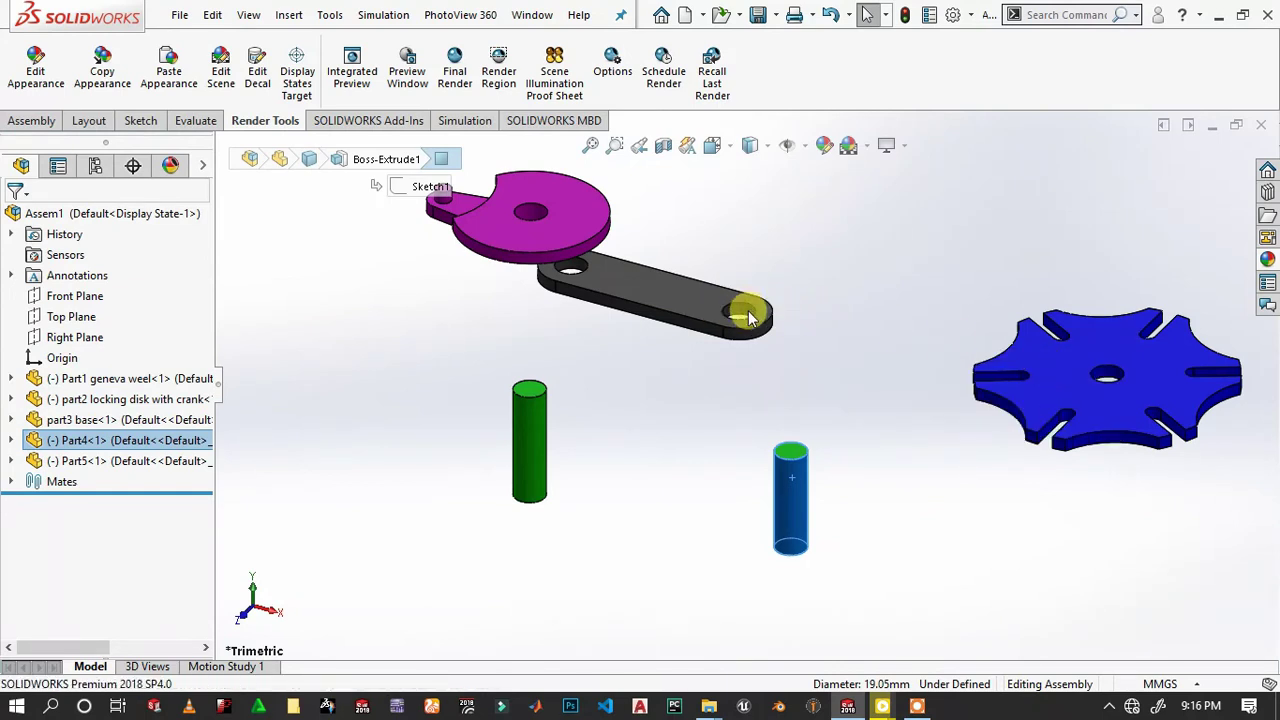
scroll(750, 312, "down", 2)
scroll(740, 330, "down", 3)
Mate the first pin concentric with the link's end hole and coincident with its face.
left_click(718, 367)
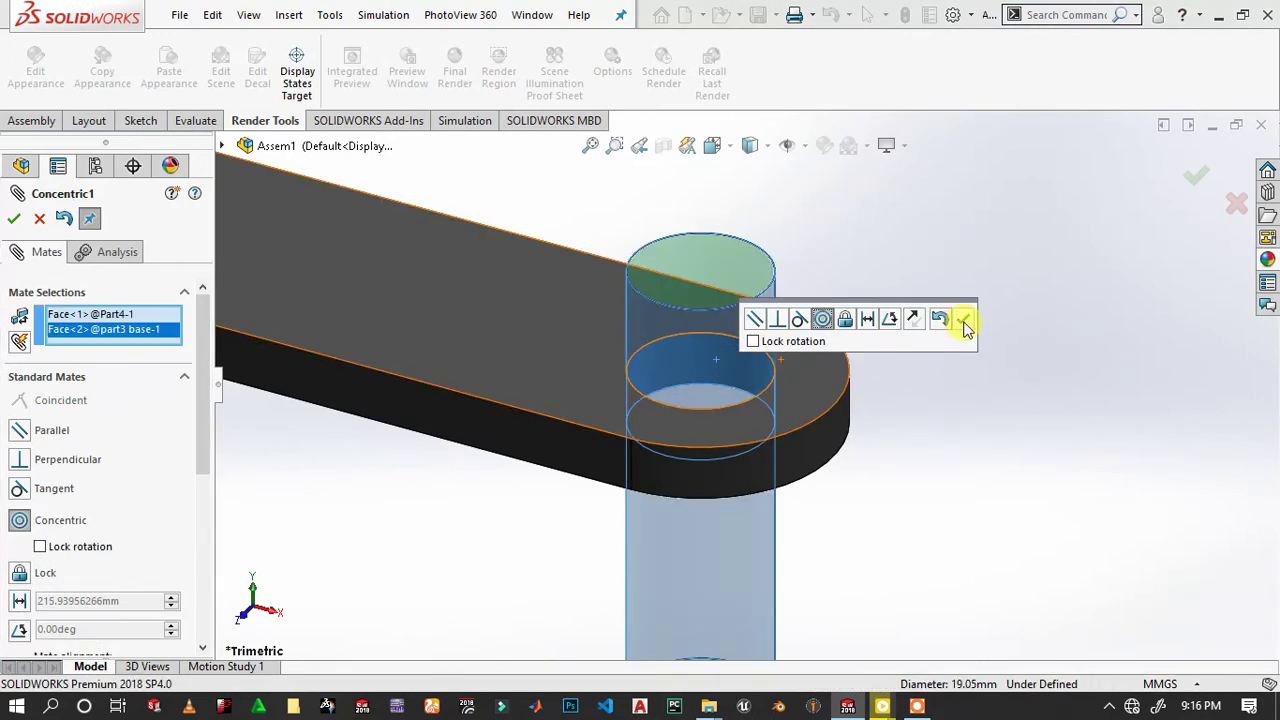
left_click(964, 323)
scroll(886, 429, "up", 3)
mouse_move(806, 432)
middle_mouse_down()
mouse_move(828, 262)
mouse_move(786, 457)
middle_mouse_up()
scroll(642, 575, "down", 3)
left_click(645, 560)
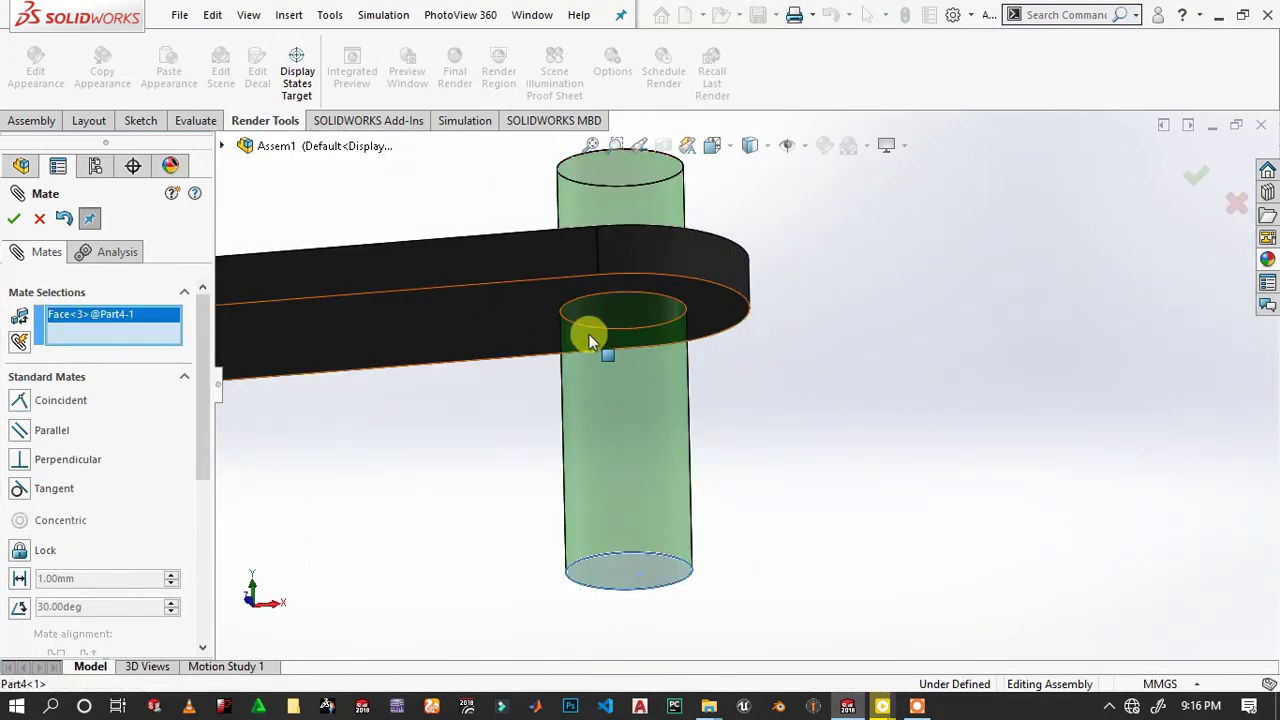
left_click(521, 320)
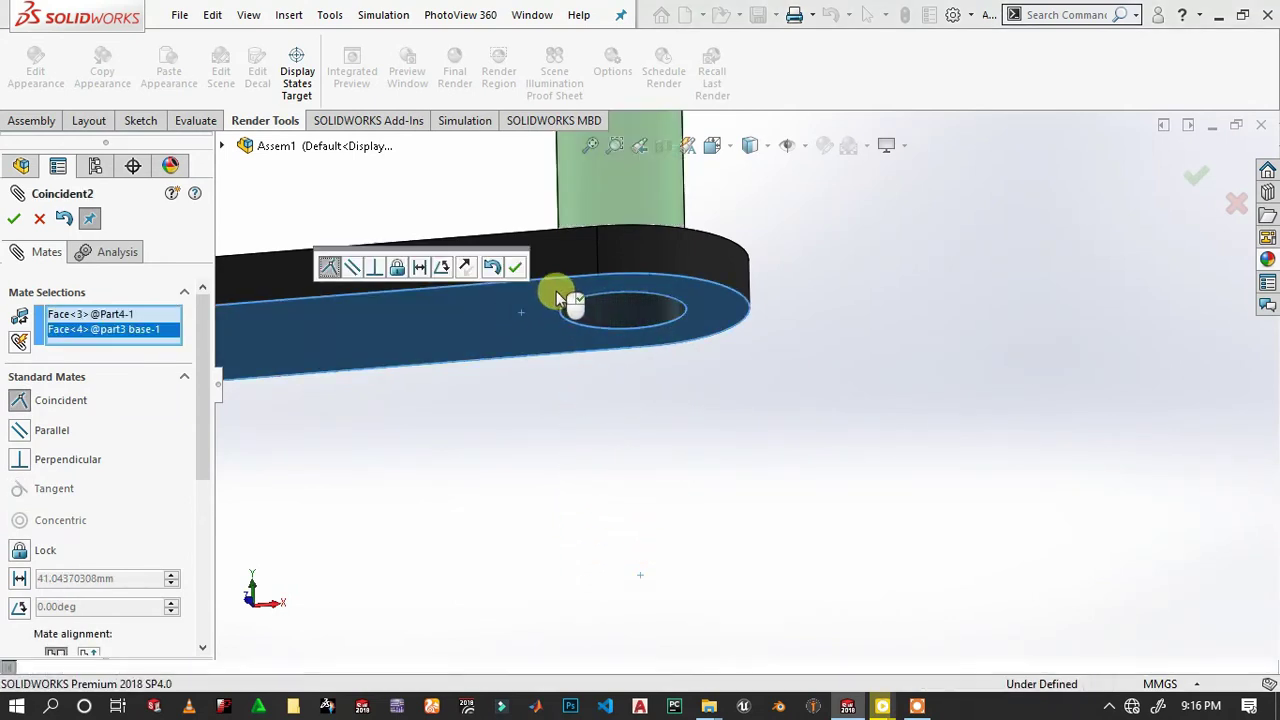
left_click(516, 270)
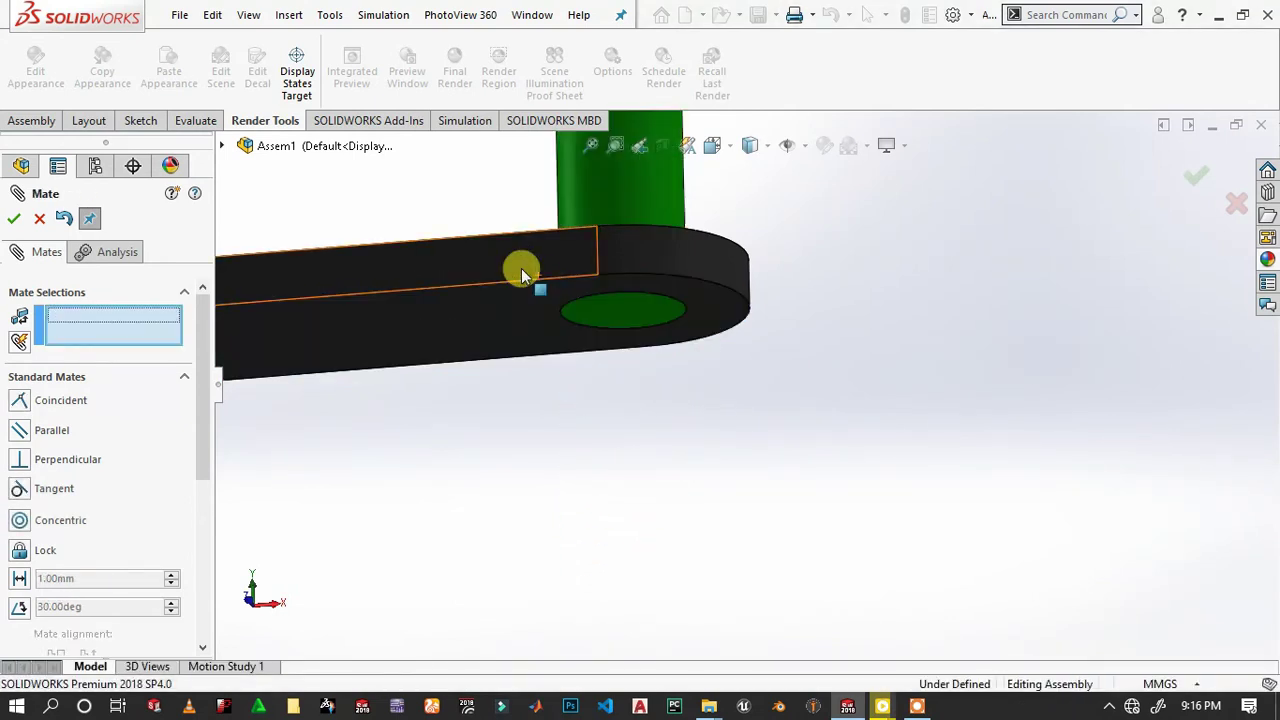
Mate the second pin concentric with the other bar hole and flush with the bar face.
scroll(500, 265, "up", 5)
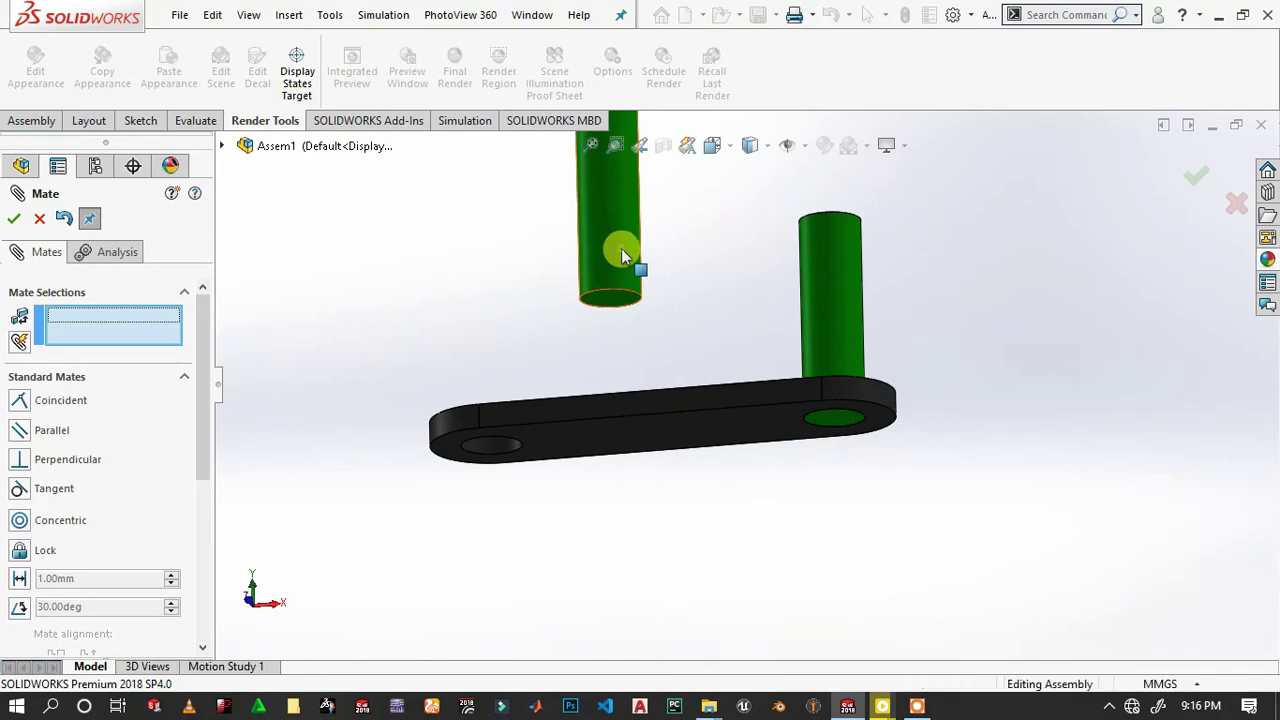
left_click(621, 250)
scroll(523, 428, "down", 3)
left_click(548, 430)
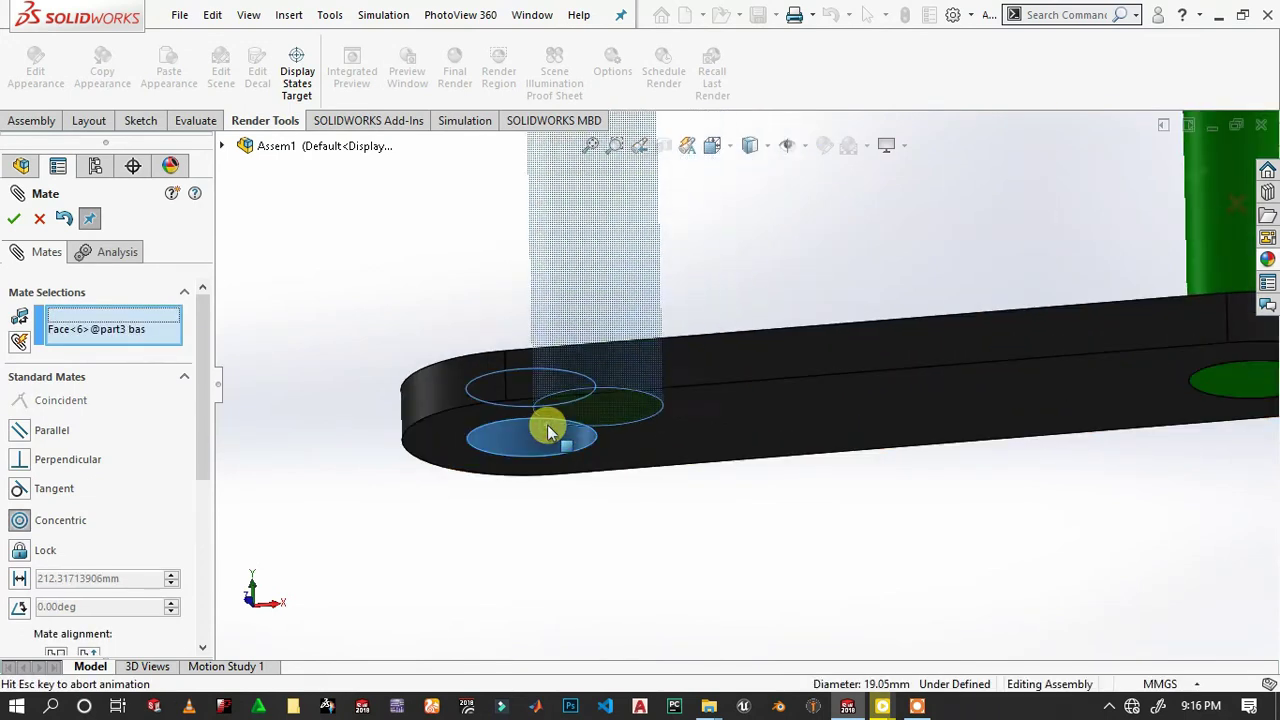
left_click(527, 455)
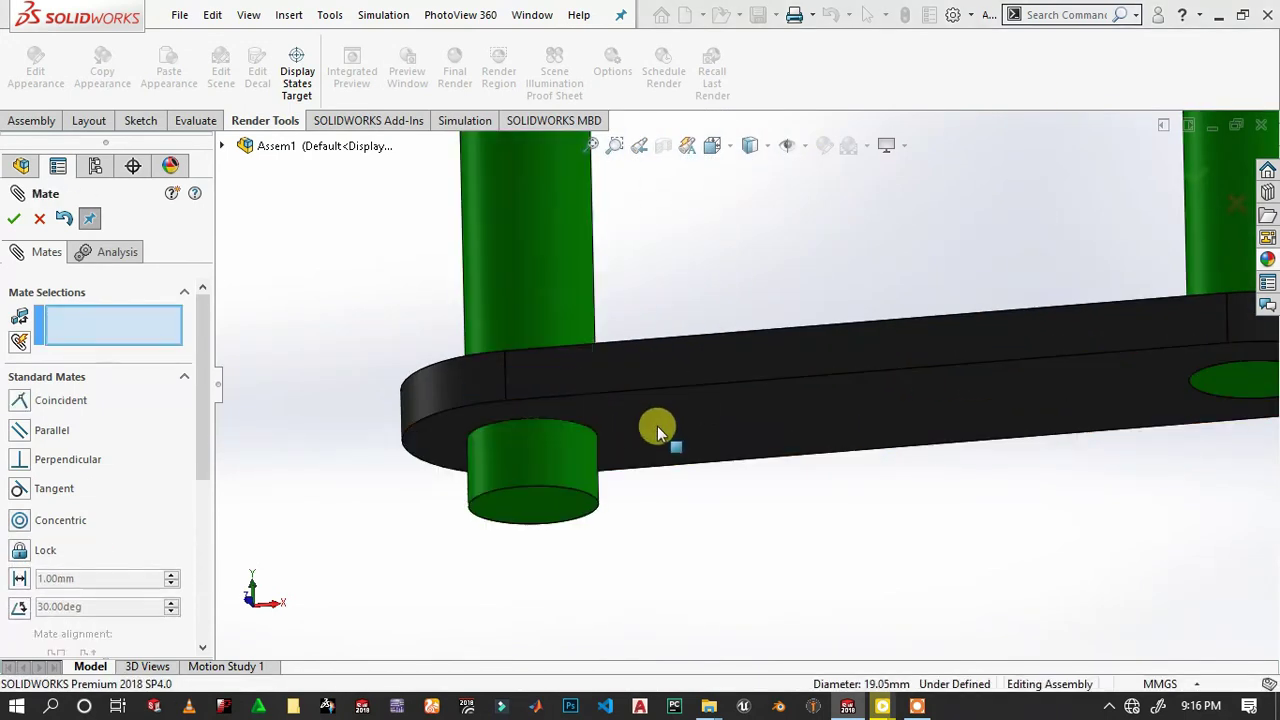
left_click(620, 434)
left_click(556, 492)
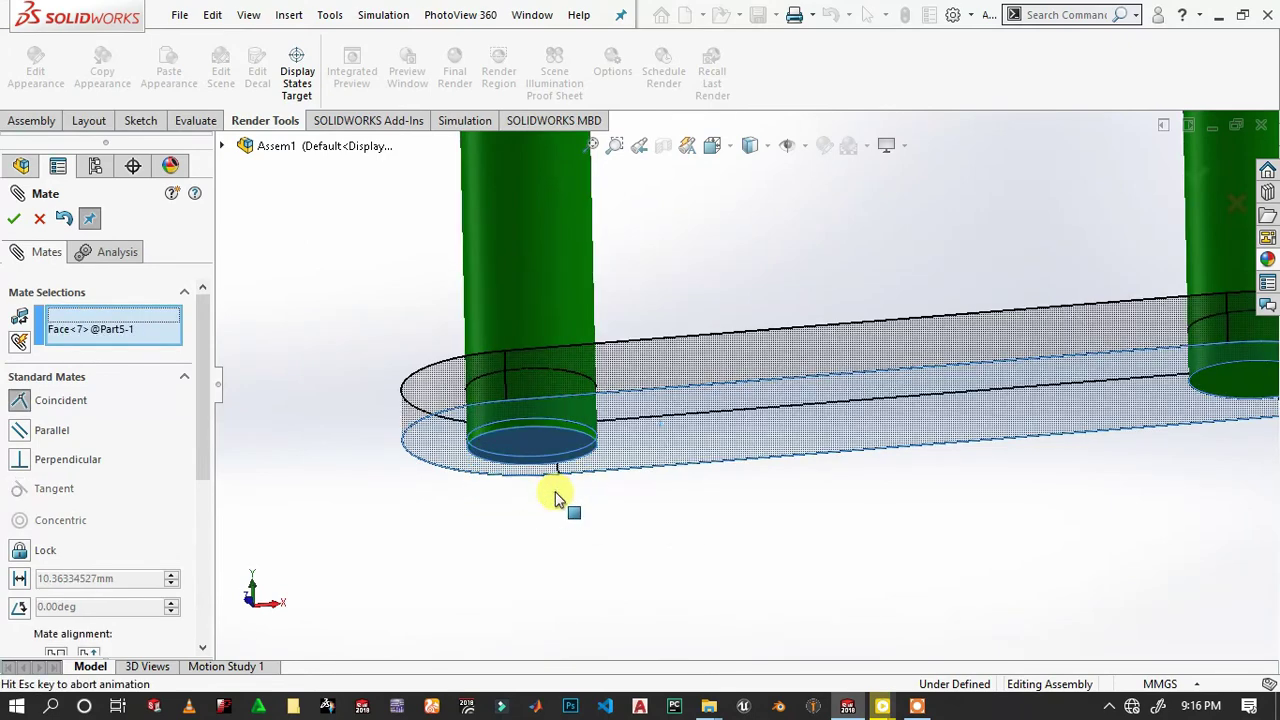
left_click(536, 521)
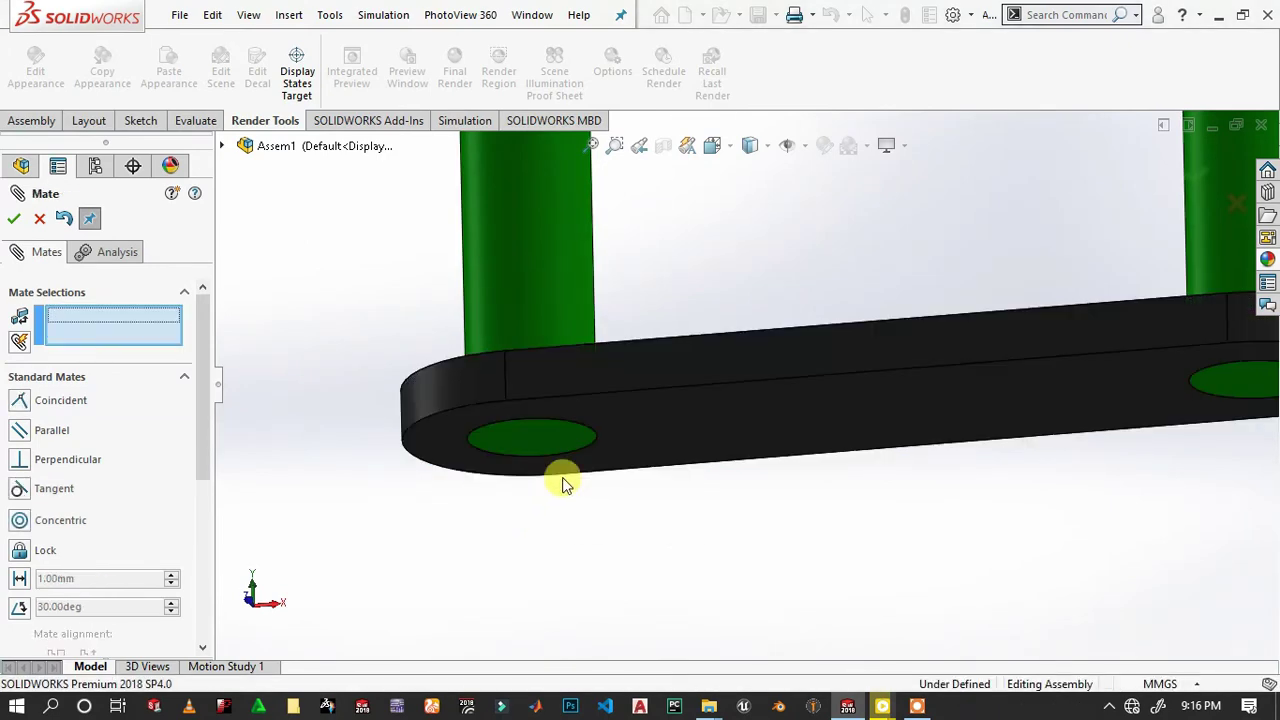
scroll(563, 486, "up", 5)
middle_click_drag(829, 251, 790, 395)
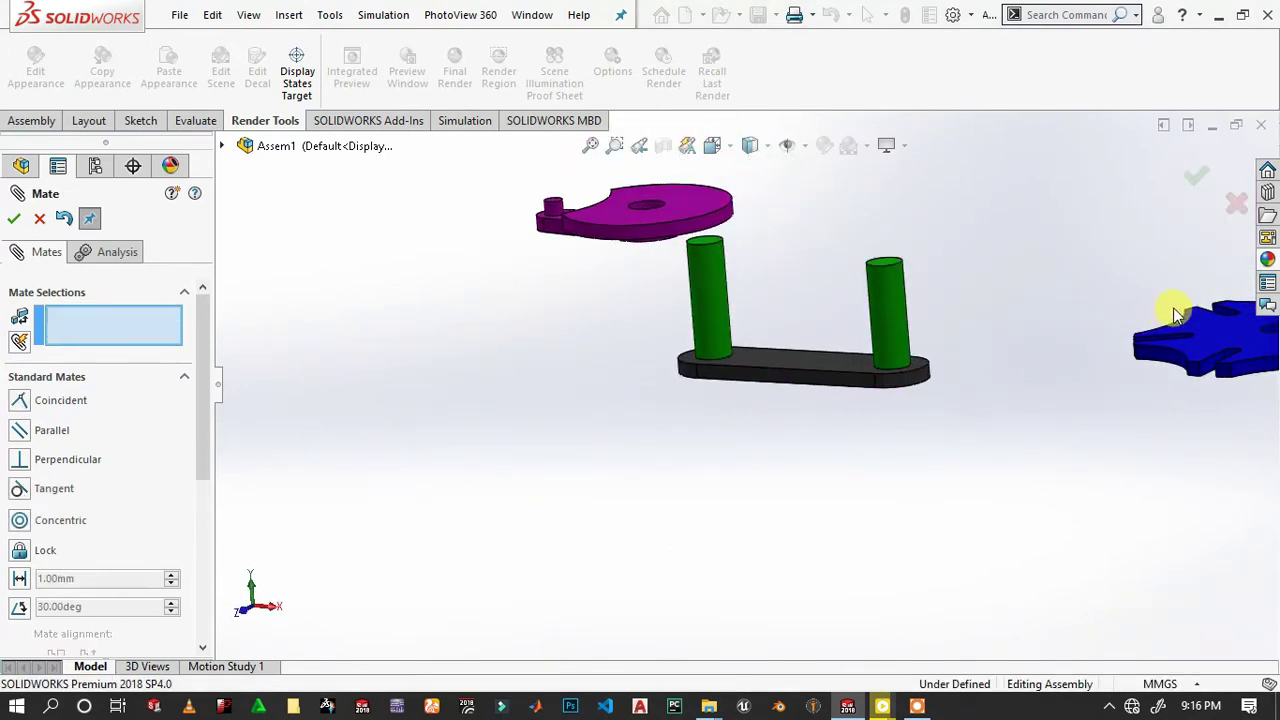
Mate the Geneva wheel's centre hole concentric with the right green pin.
scroll(1175, 314, "down", 5)
left_click(1148, 373)
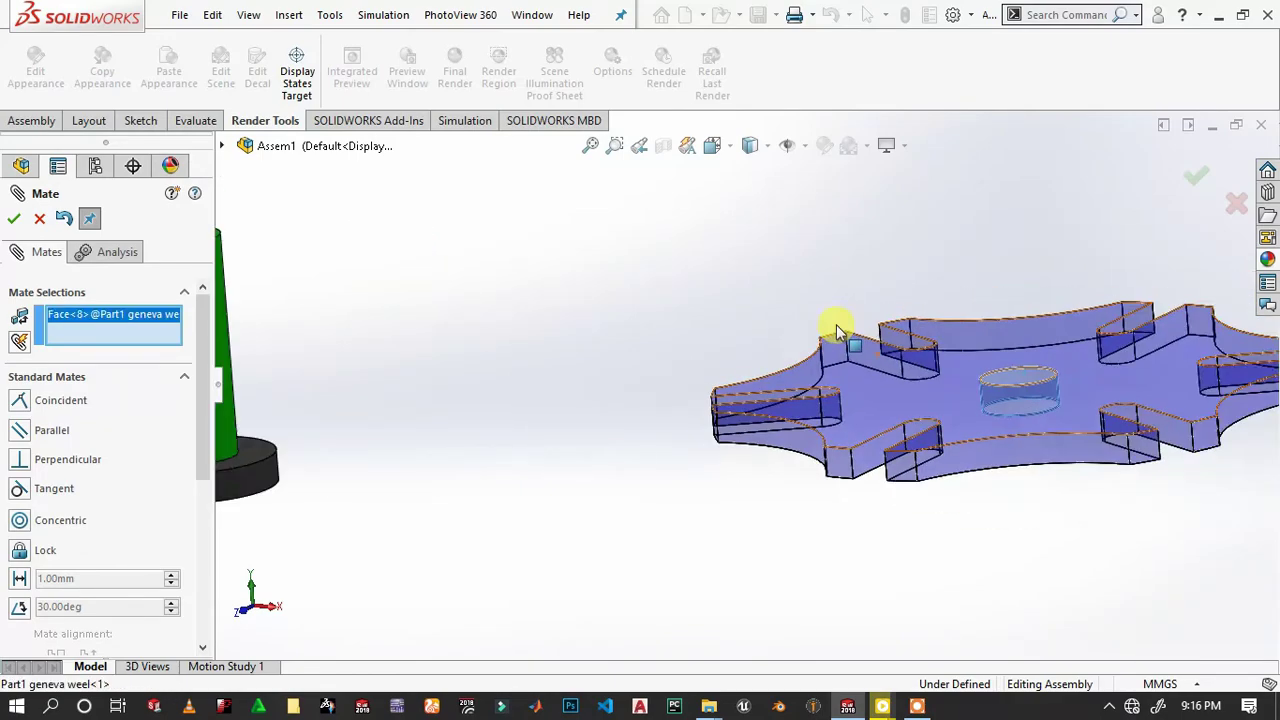
middle_click_drag(829, 329, 537, 329)
scroll(451, 417, "down", 3)
left_click(430, 423)
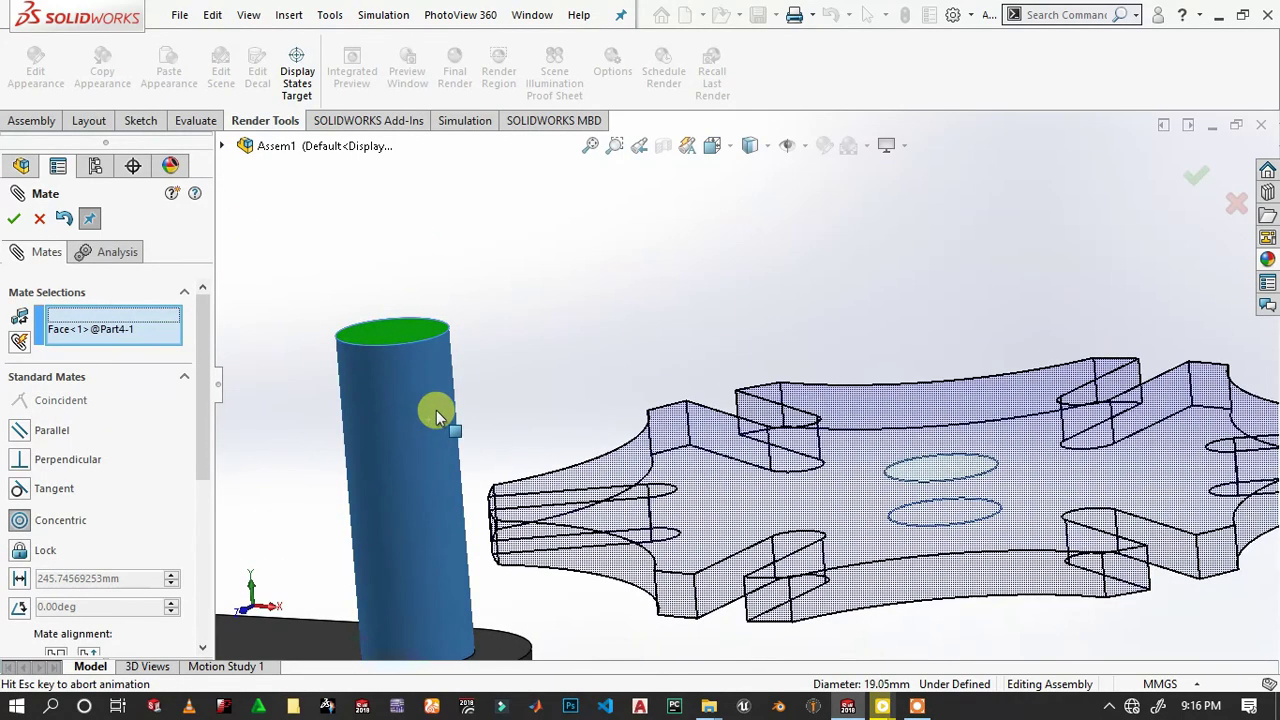
left_click(421, 432)
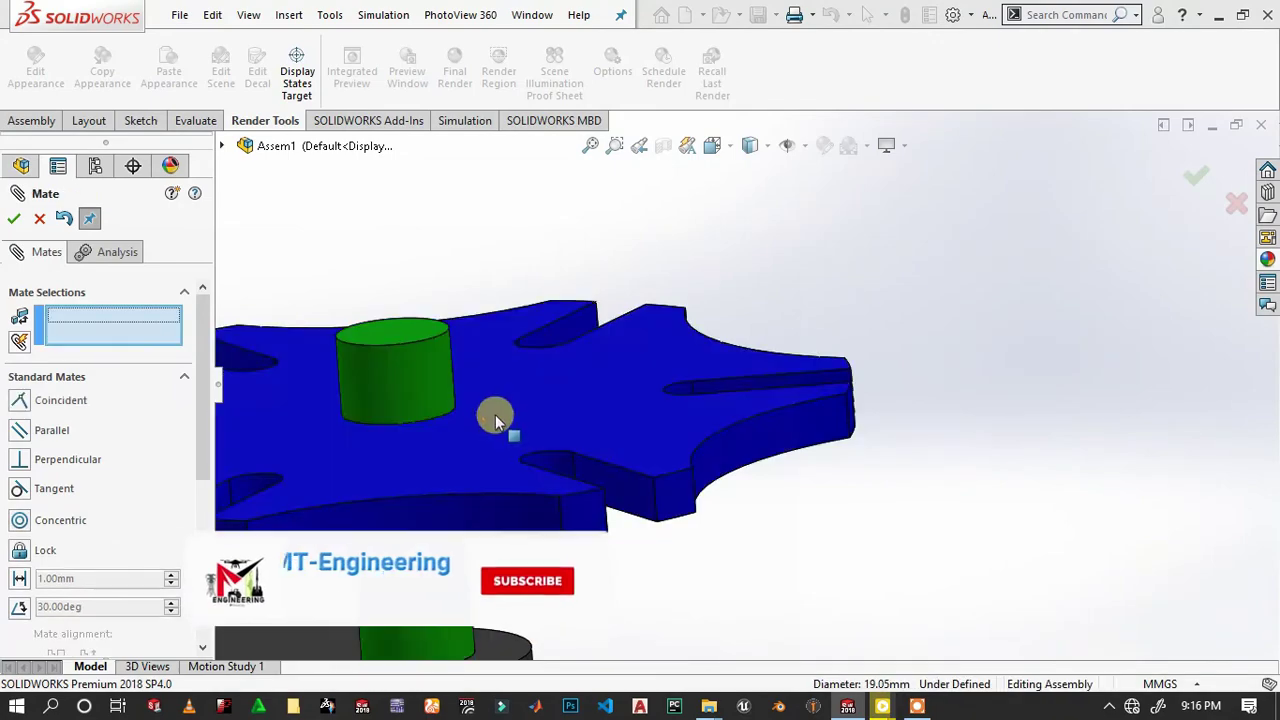
Mate the Geneva wheel's flat face coincident with the pin's top face.
left_click(487, 394)
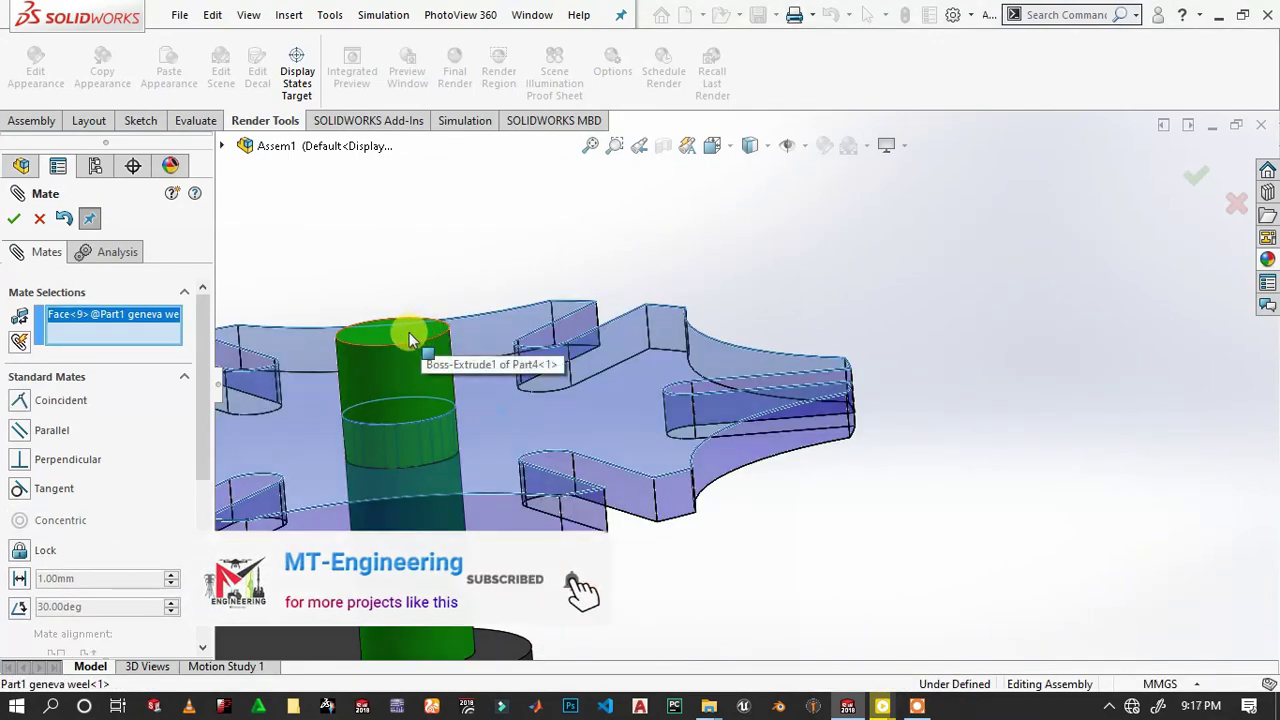
left_click(409, 332)
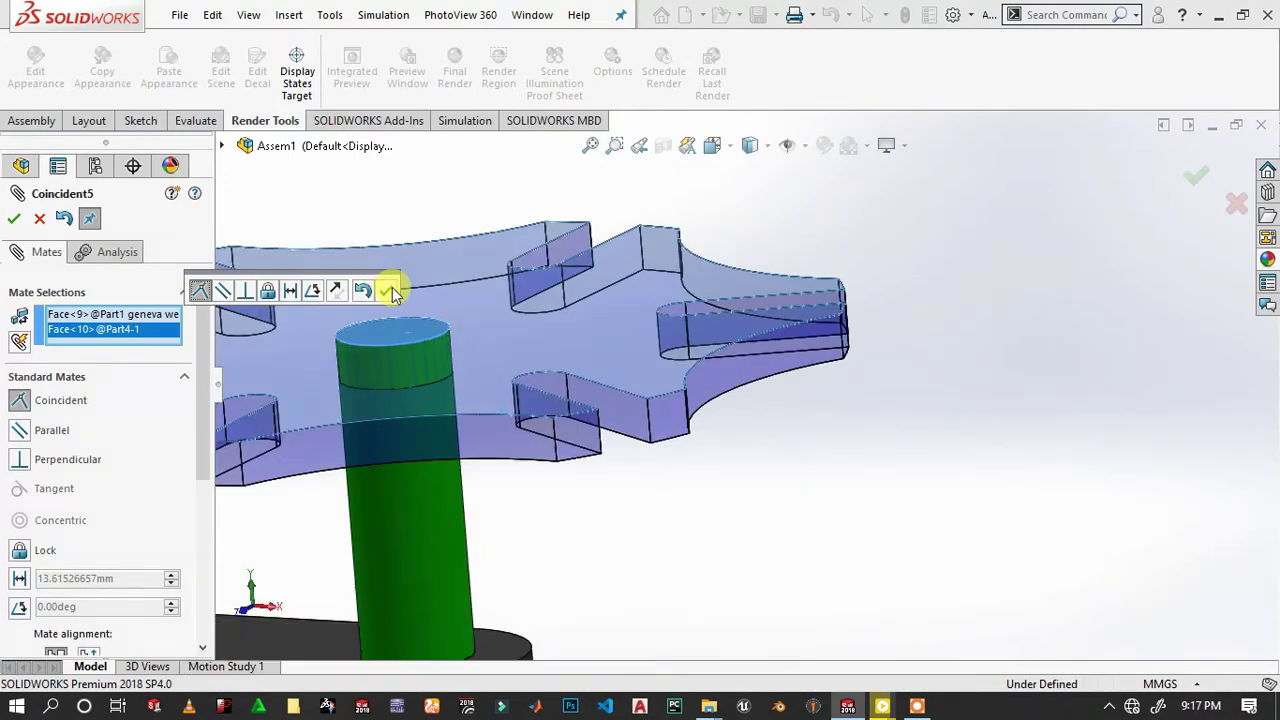
left_click(392, 292)
scroll(505, 295, "up", 5)
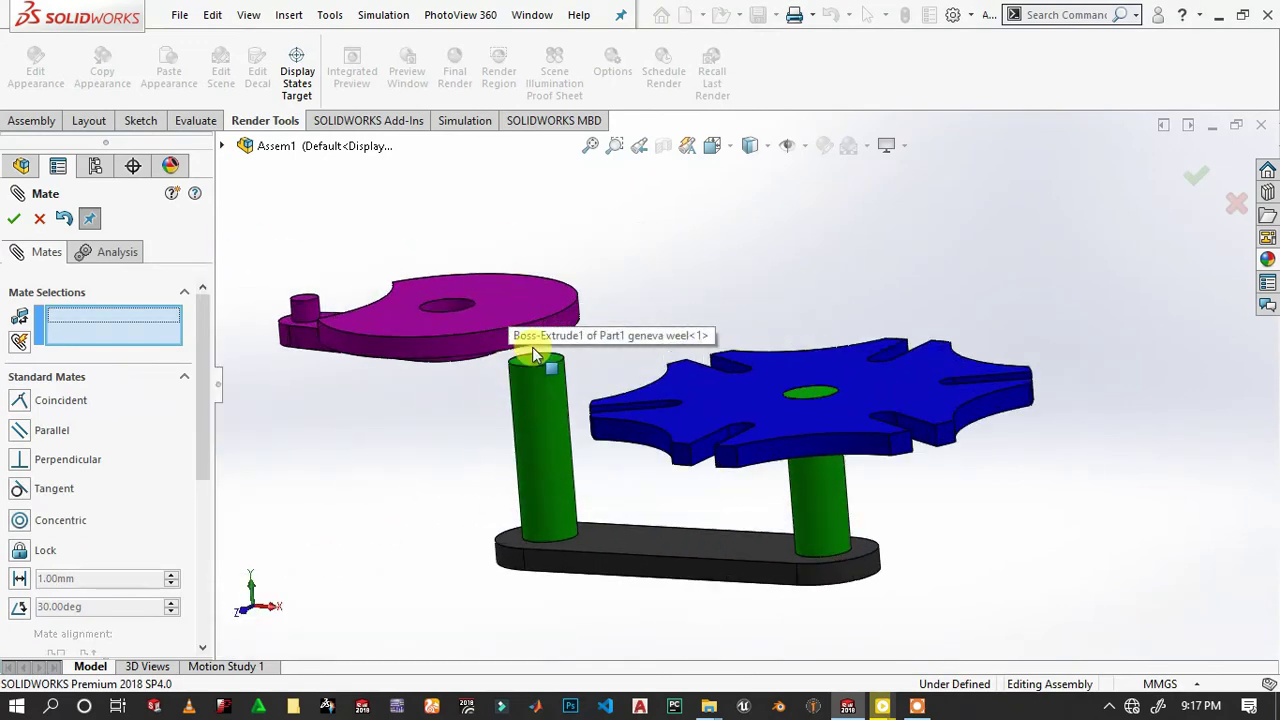
scroll(540, 360, "down", 4)
Mate the locking disk's hole concentric with the left green pin.
left_click(551, 405)
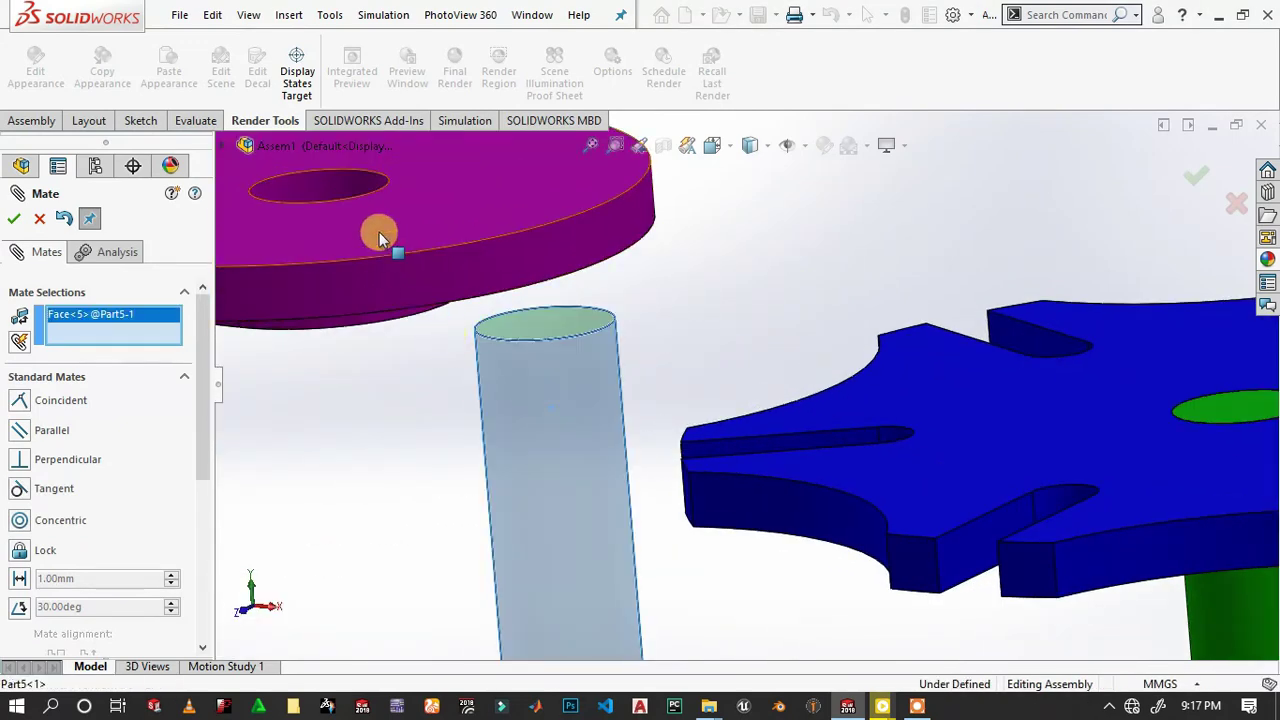
left_click(340, 193)
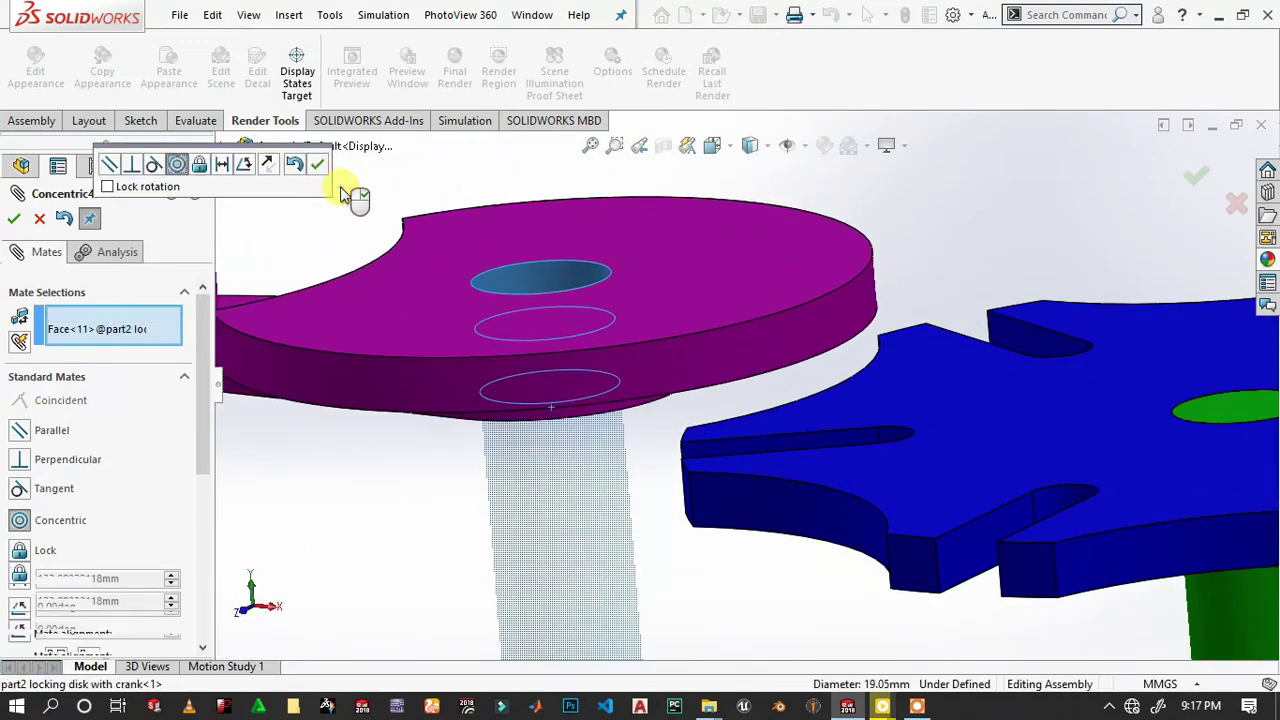
left_click(318, 168)
scroll(423, 200, "up", 5)
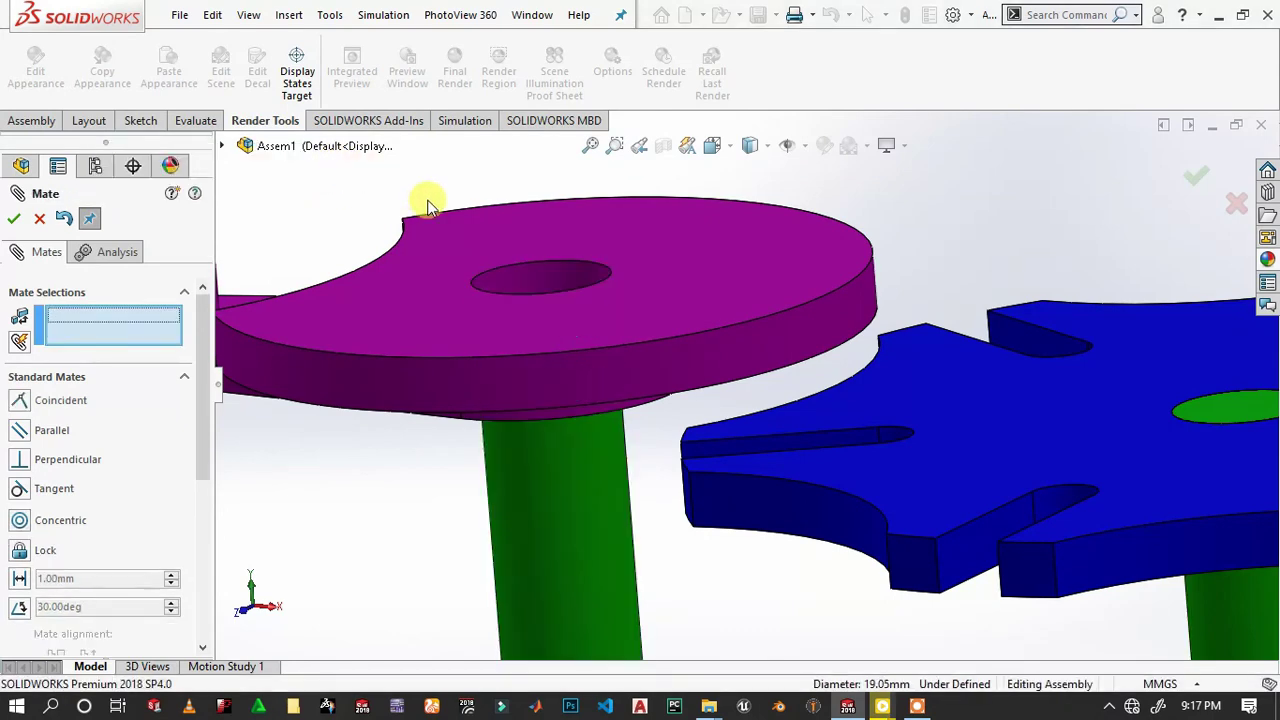
middle_click_drag(680, 391, 808, 354)
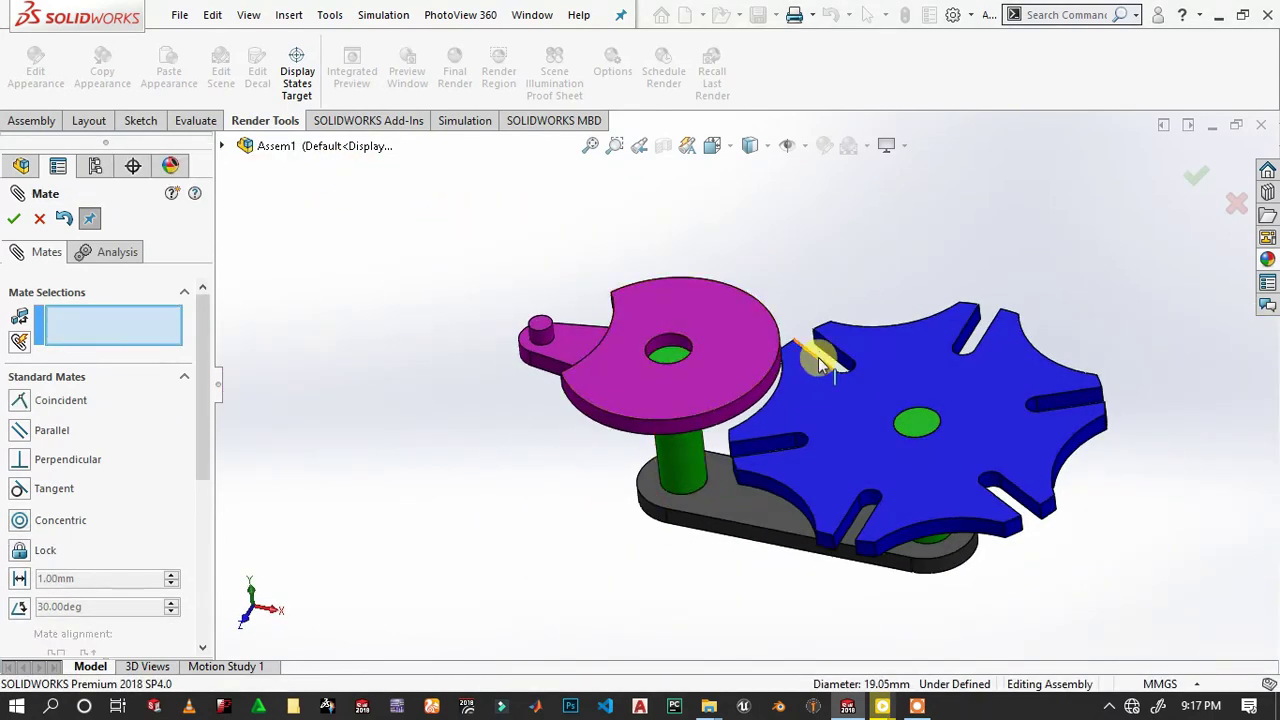
scroll(810, 356, "down", 2)
scroll(777, 381, "down", 3)
scroll(746, 398, "up", 3)
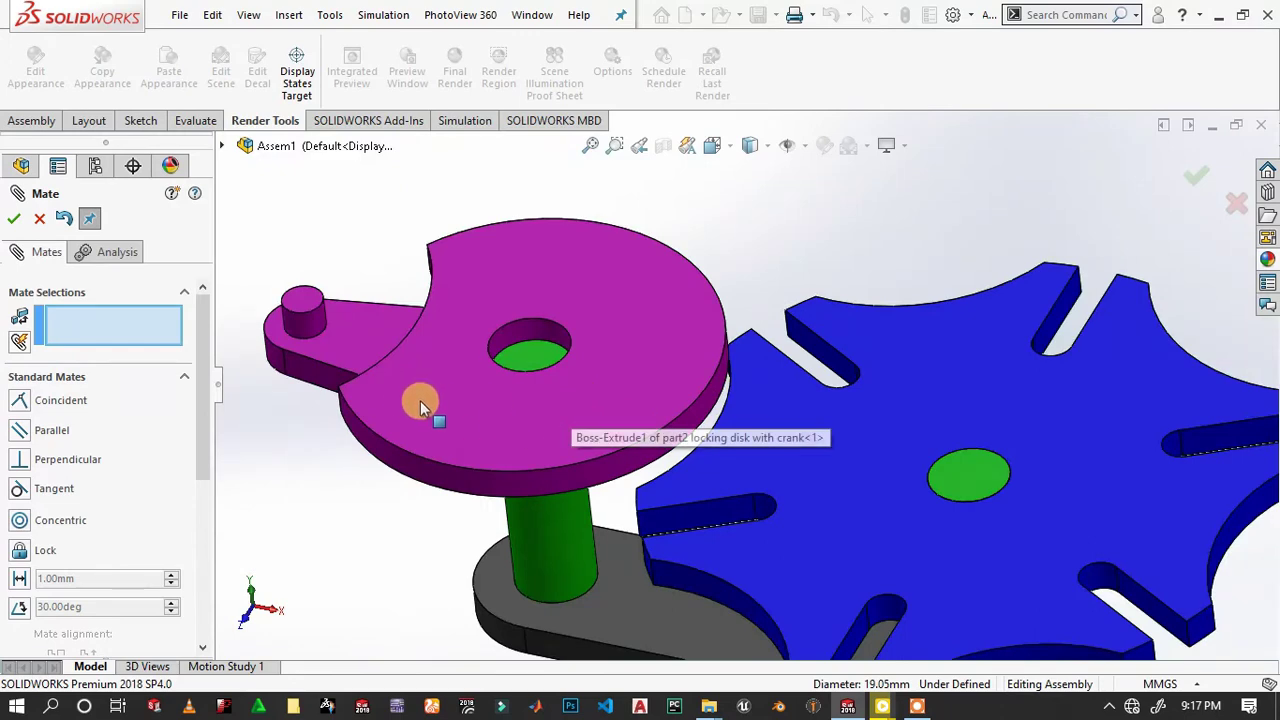
Mate the locking disk's face coincident with the Geneva wheel's face.
left_click_drag(370, 415, 430, 443)
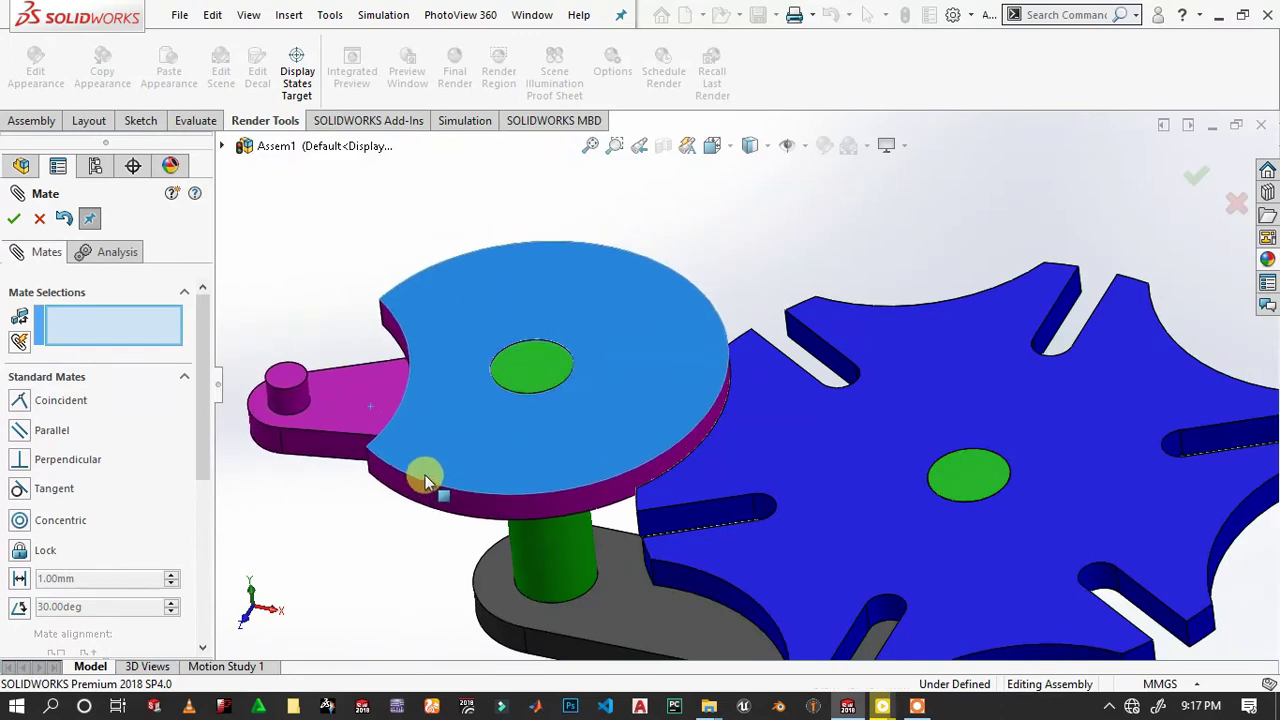
left_click(573, 413)
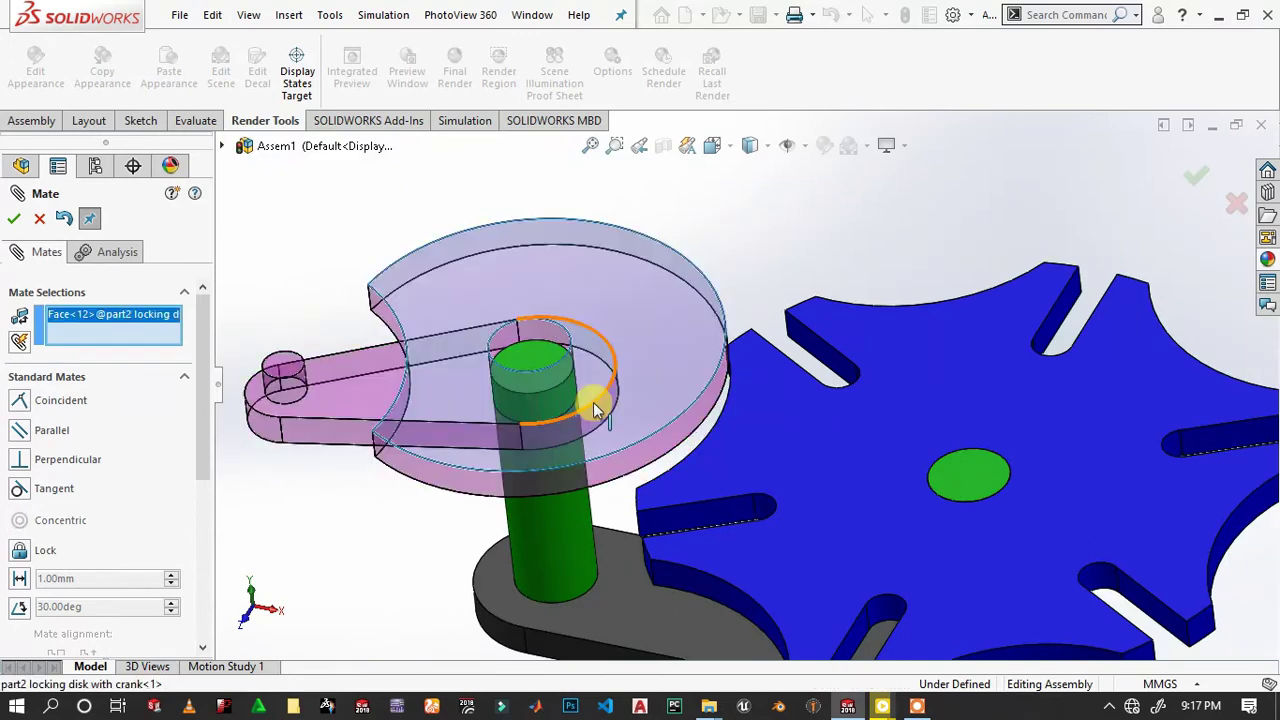
left_click(840, 470)
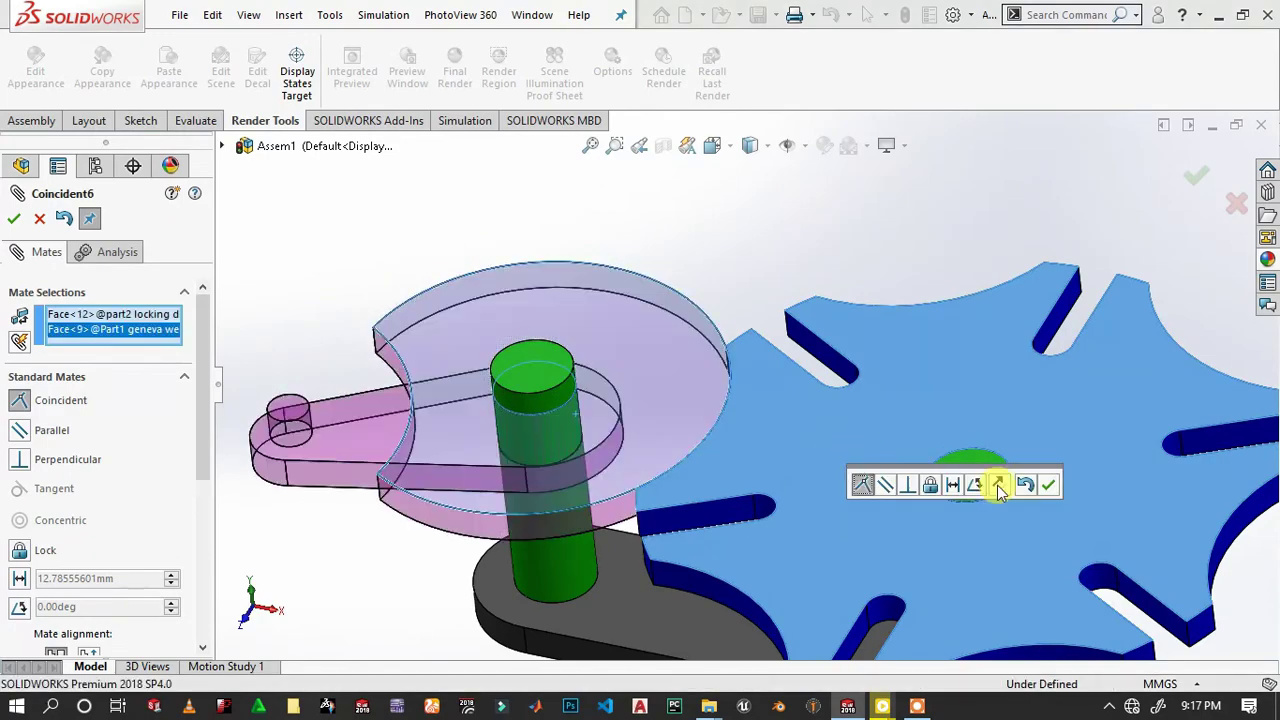
left_click(1048, 486)
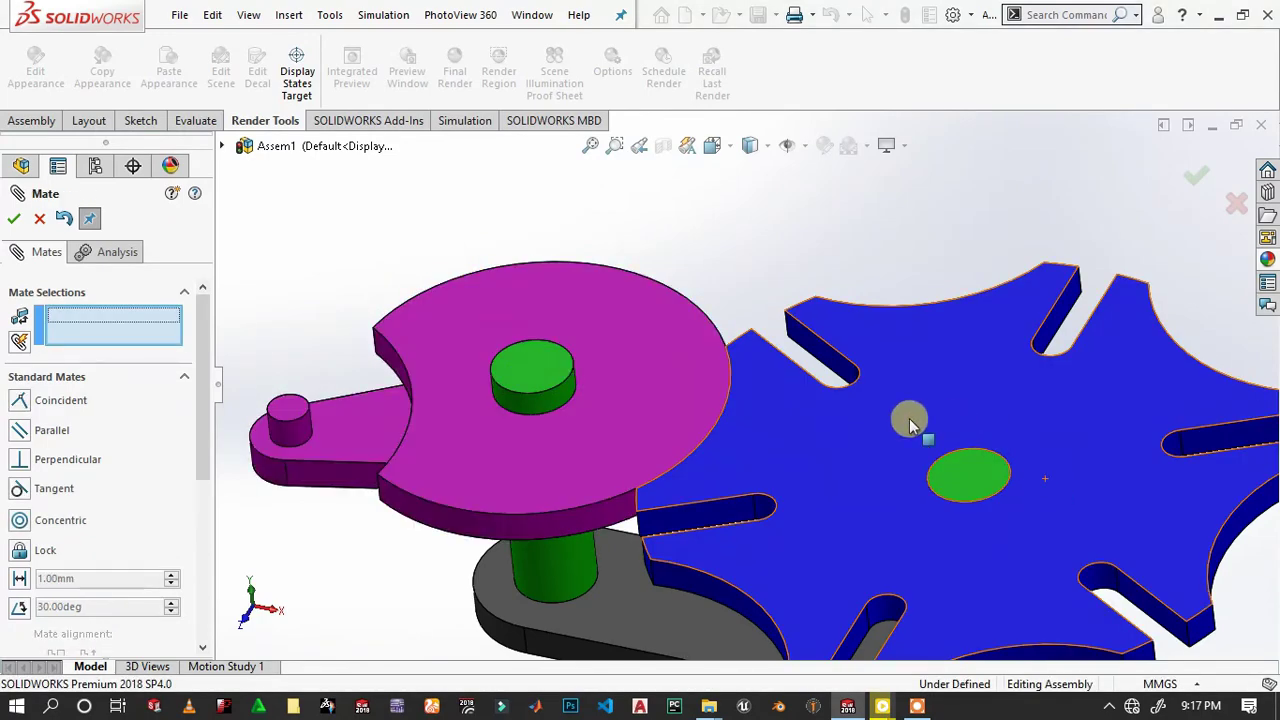
scroll(800, 430, "down", 3)
scroll(506, 381, "down", 2)
key("f")
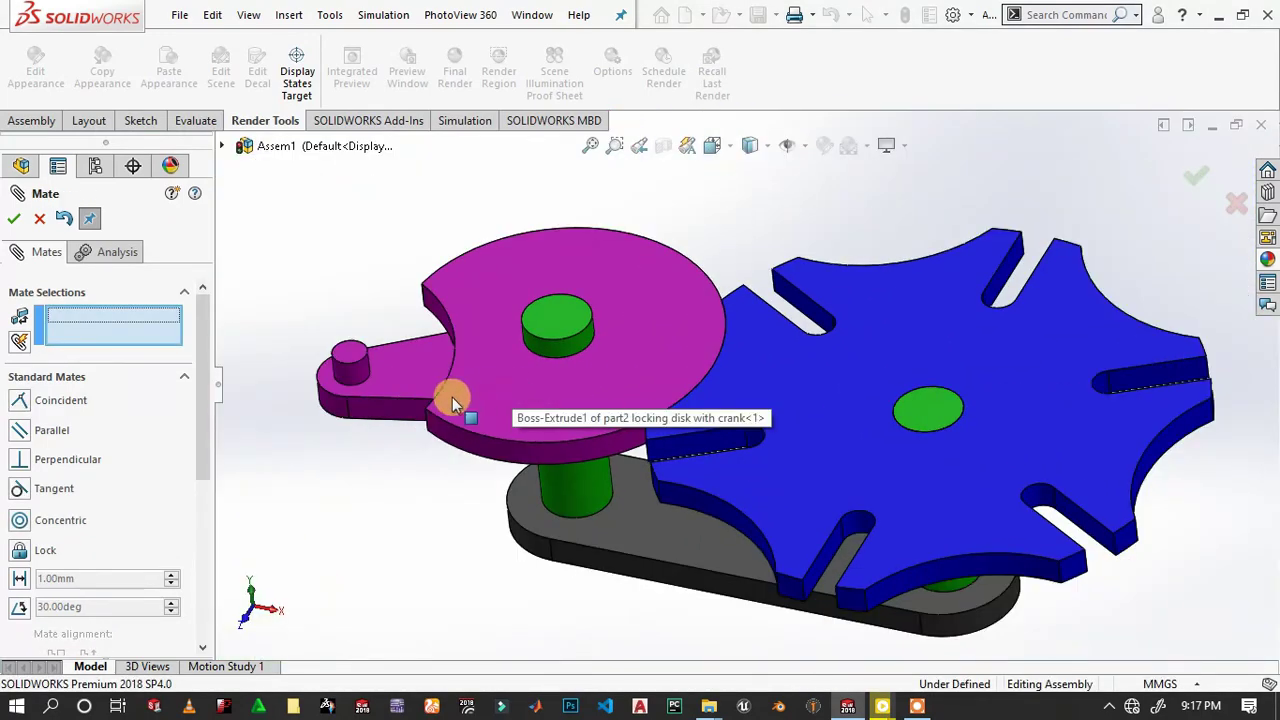
key("z")
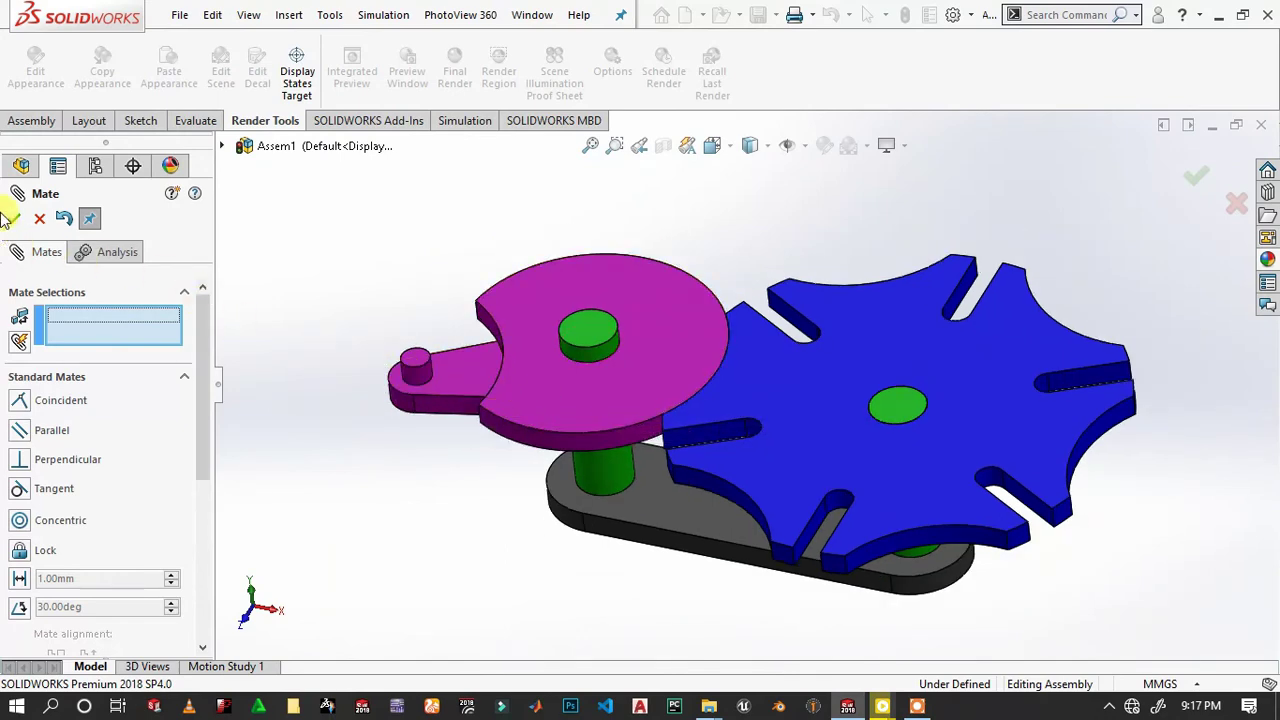
Close the Mate manager and view the Geneva wheel face-on.
left_click(12, 220)
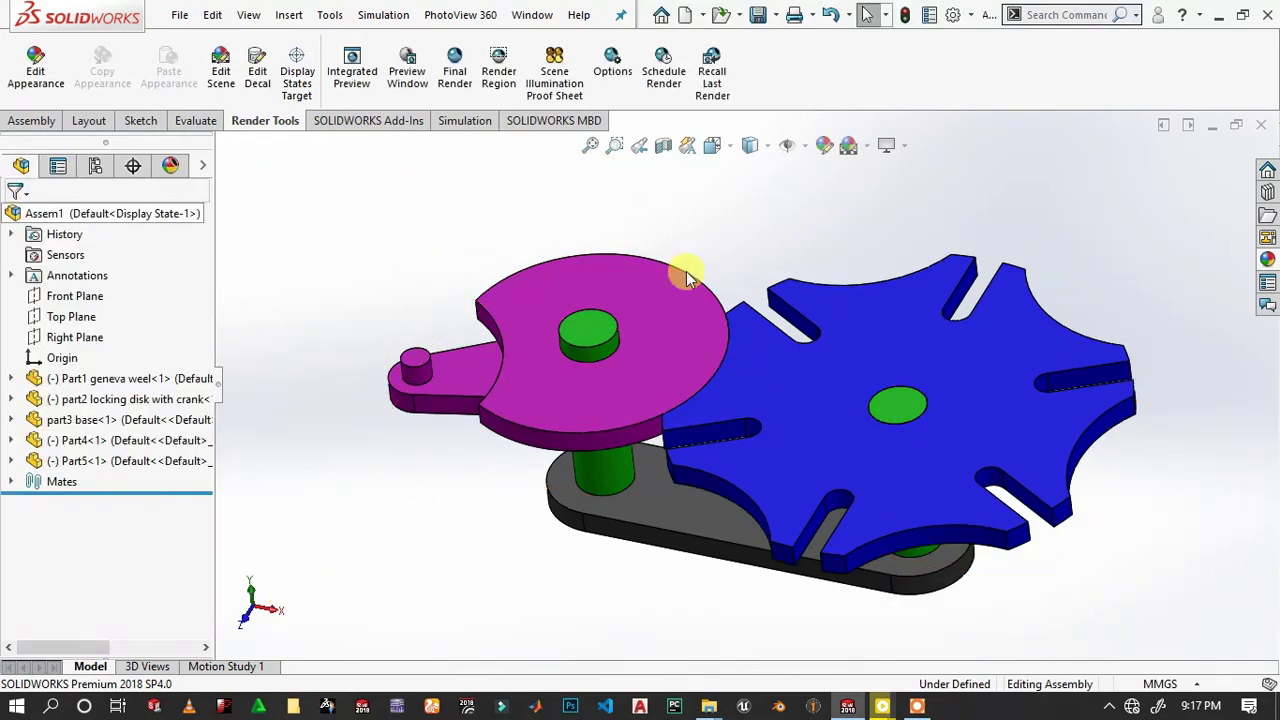
left_click(953, 381)
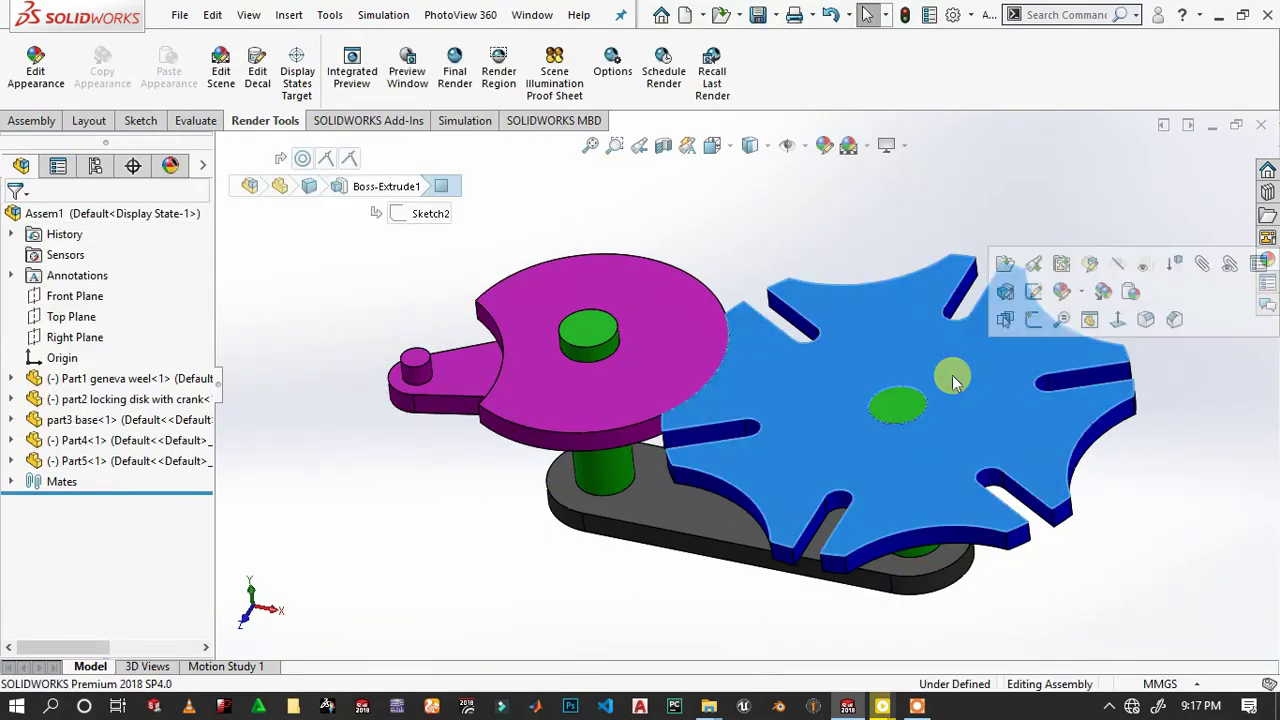
left_click(1117, 319)
scroll(695, 437, "down", 3)
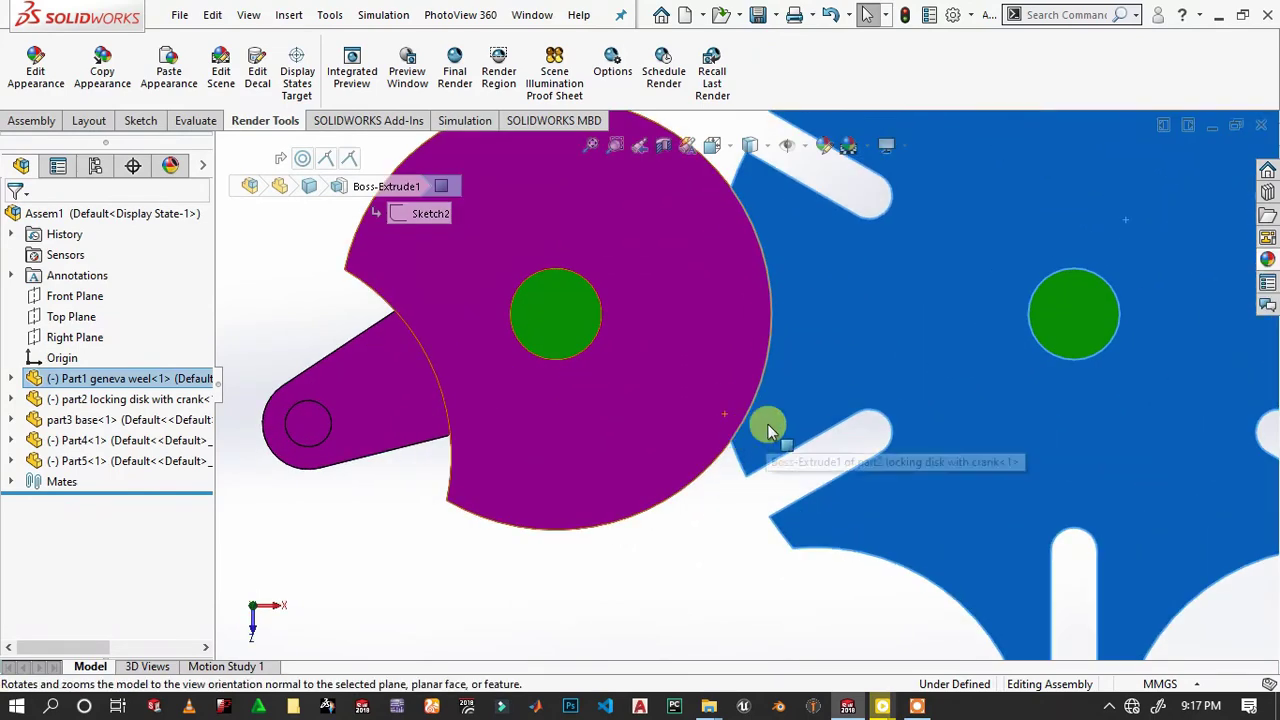
left_click(696, 545)
Rotate the locking disk so its crank pin enters a Geneva wheel slot.
mouse_move(649, 464)
left_mouse_down()
mouse_move(613, 268)
mouse_move(697, 476)
left_mouse_up()
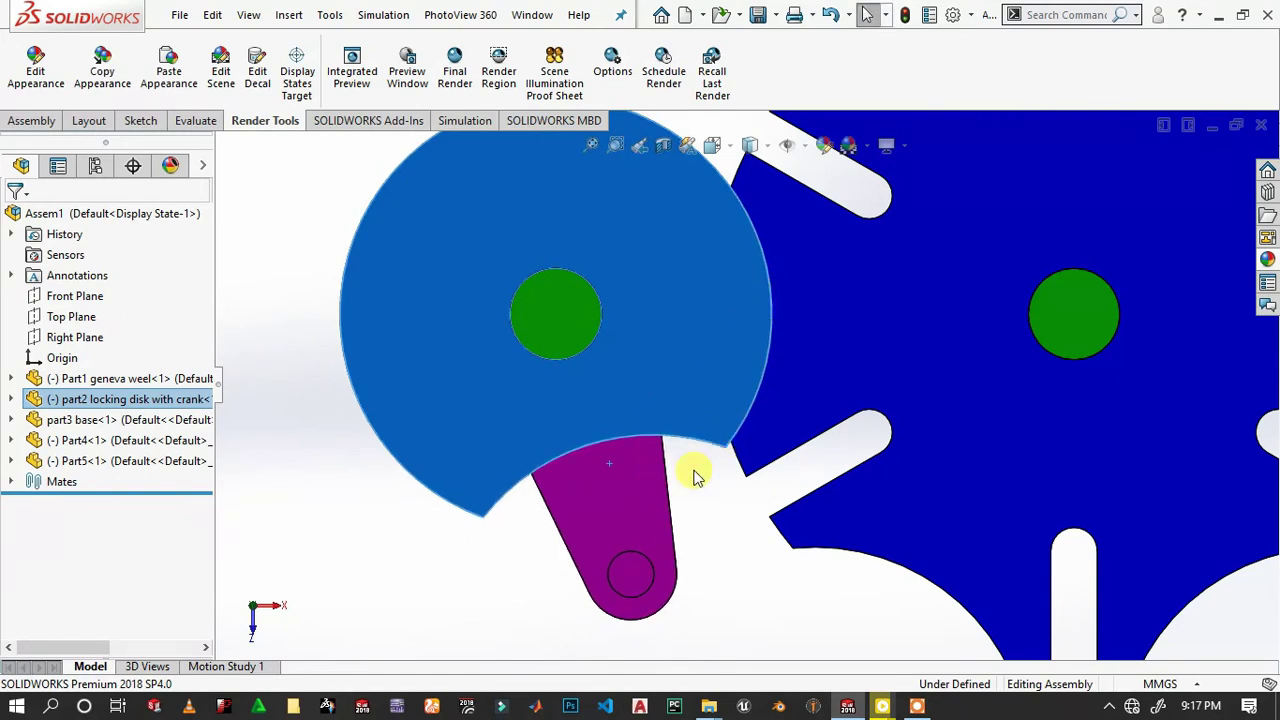
left_click_drag(652, 570, 775, 485)
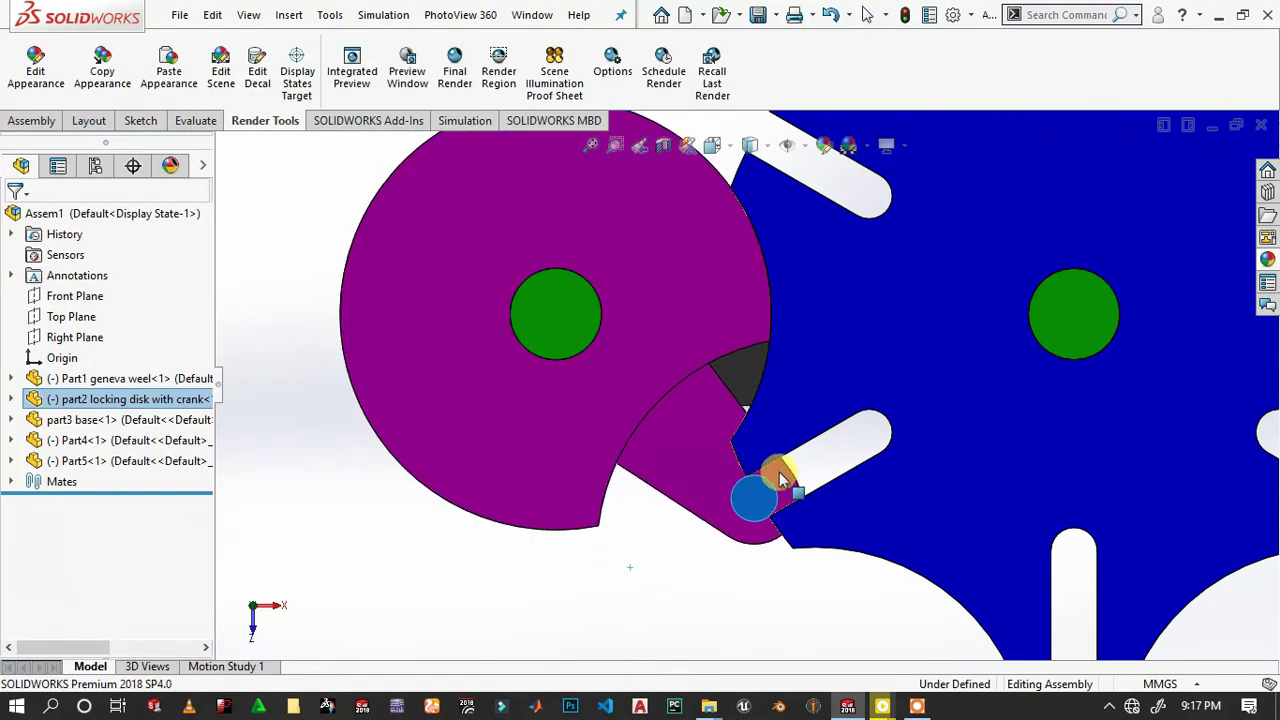
scroll(781, 478, "down", 2)
scroll(785, 476, "up", 3)
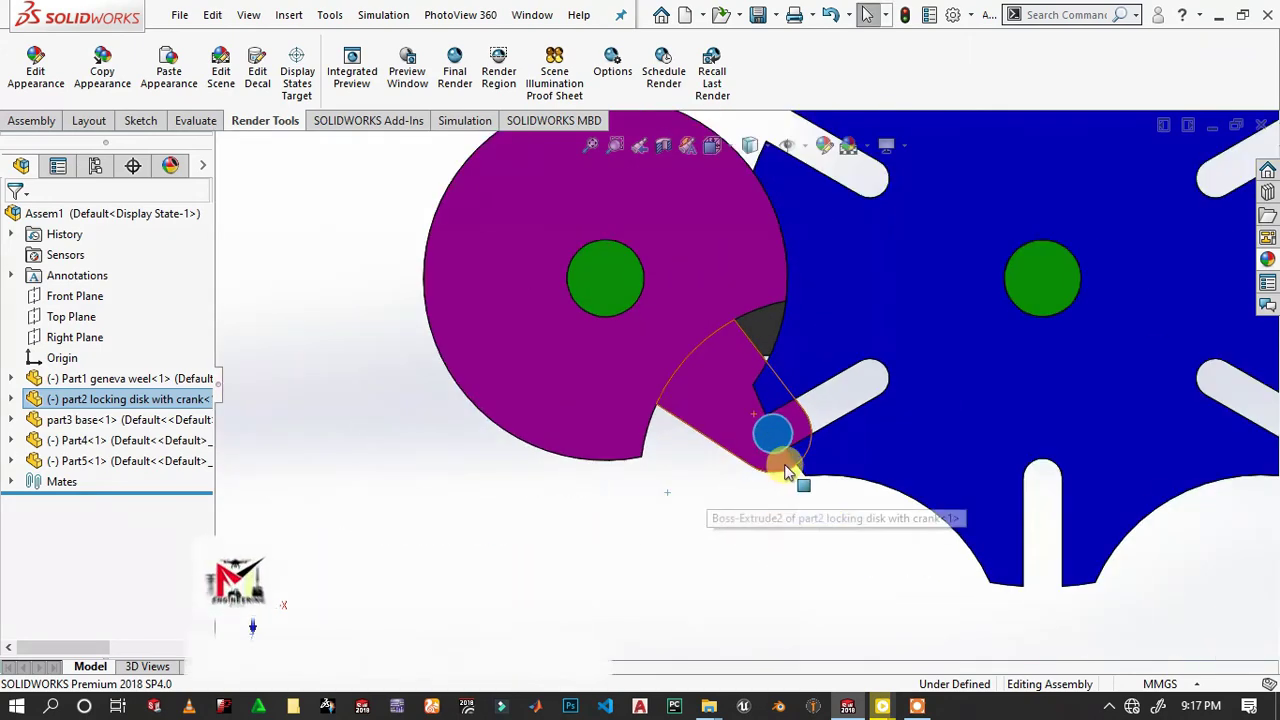
mouse_move(643, 523)
middle_mouse_down()
mouse_move(614, 423)
mouse_move(666, 266)
mouse_move(619, 303)
mouse_move(1006, 360)
mouse_move(745, 355)
mouse_move(734, 320)
mouse_move(643, 248)
middle_mouse_up()
left_click(643, 248)
mouse_move(580, 282)
middle_mouse_down()
mouse_move(575, 308)
mouse_move(551, 314)
mouse_move(586, 318)
mouse_move(565, 300)
mouse_move(576, 319)
middle_mouse_up()
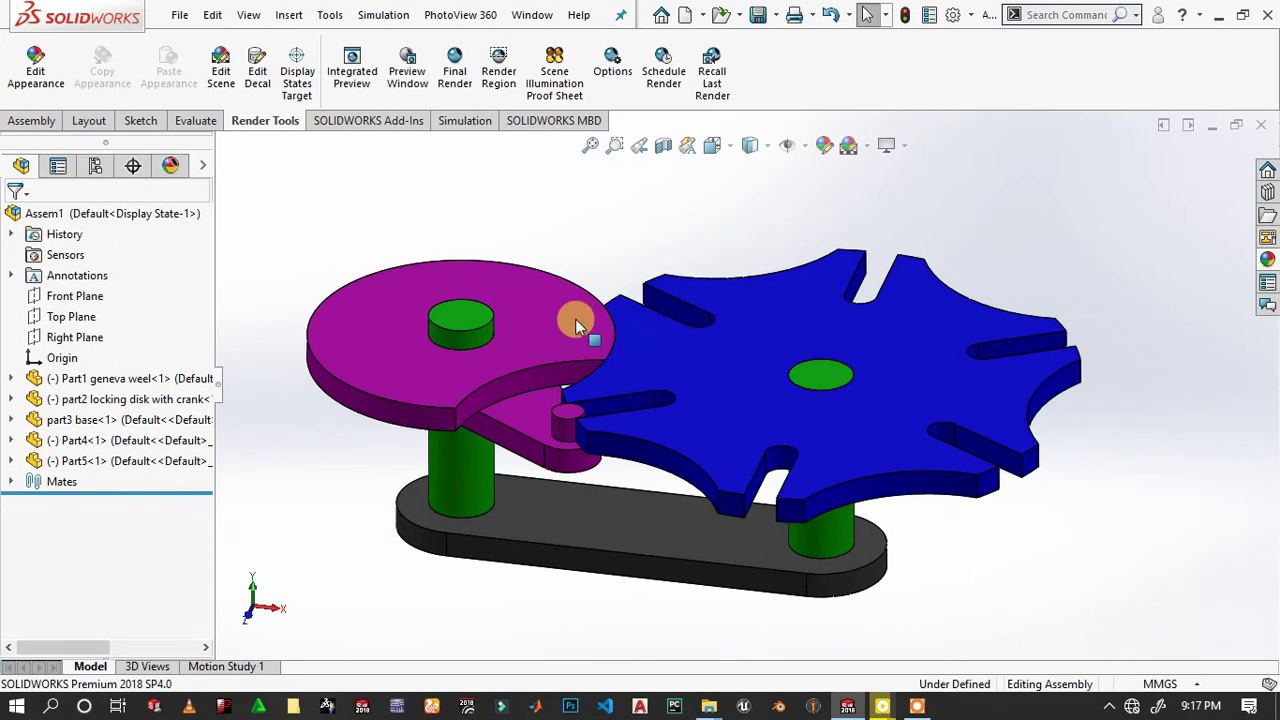
Open Motion Study 3, review its properties, and set the type to Motion Analysis.
left_click(244, 667)
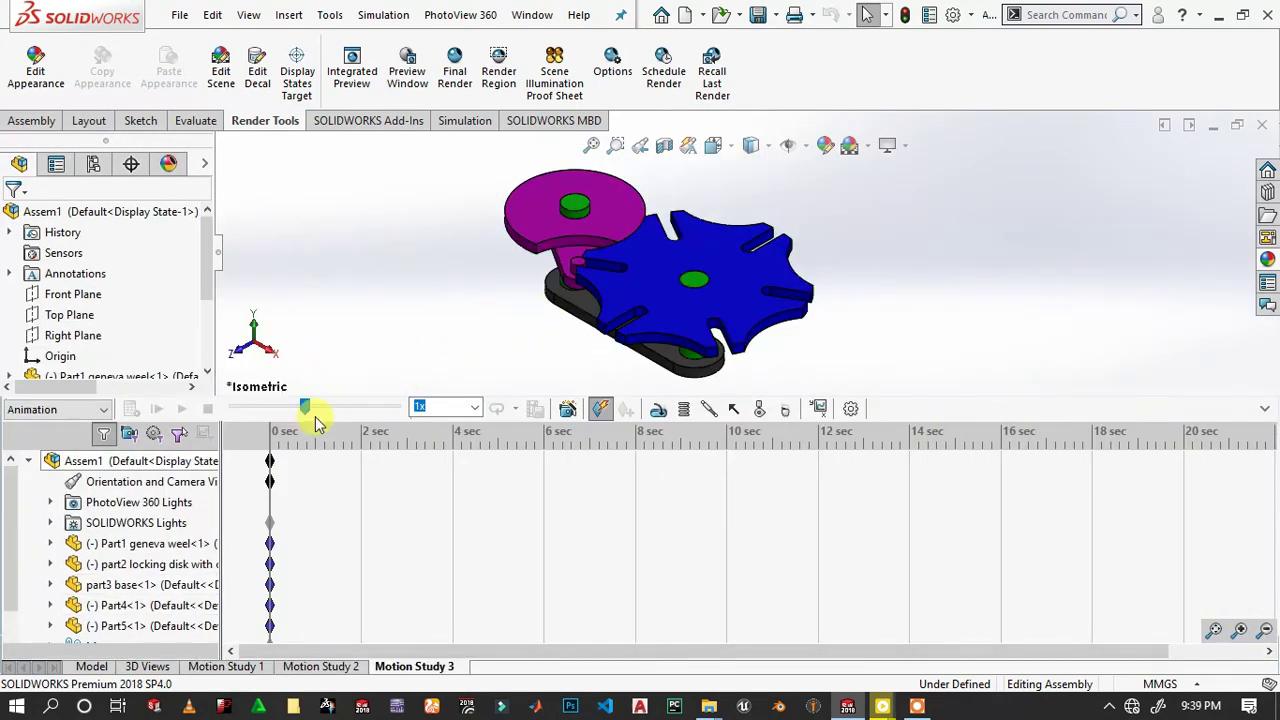
left_click(848, 410)
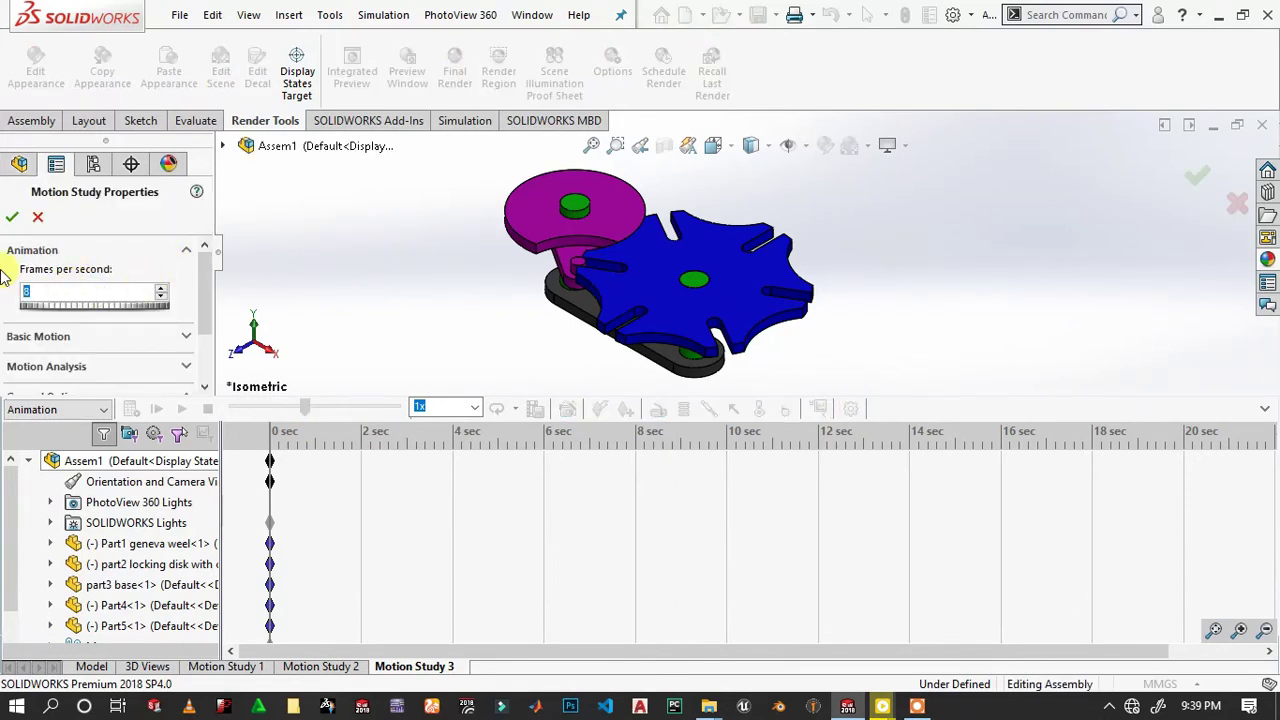
left_click(11, 218)
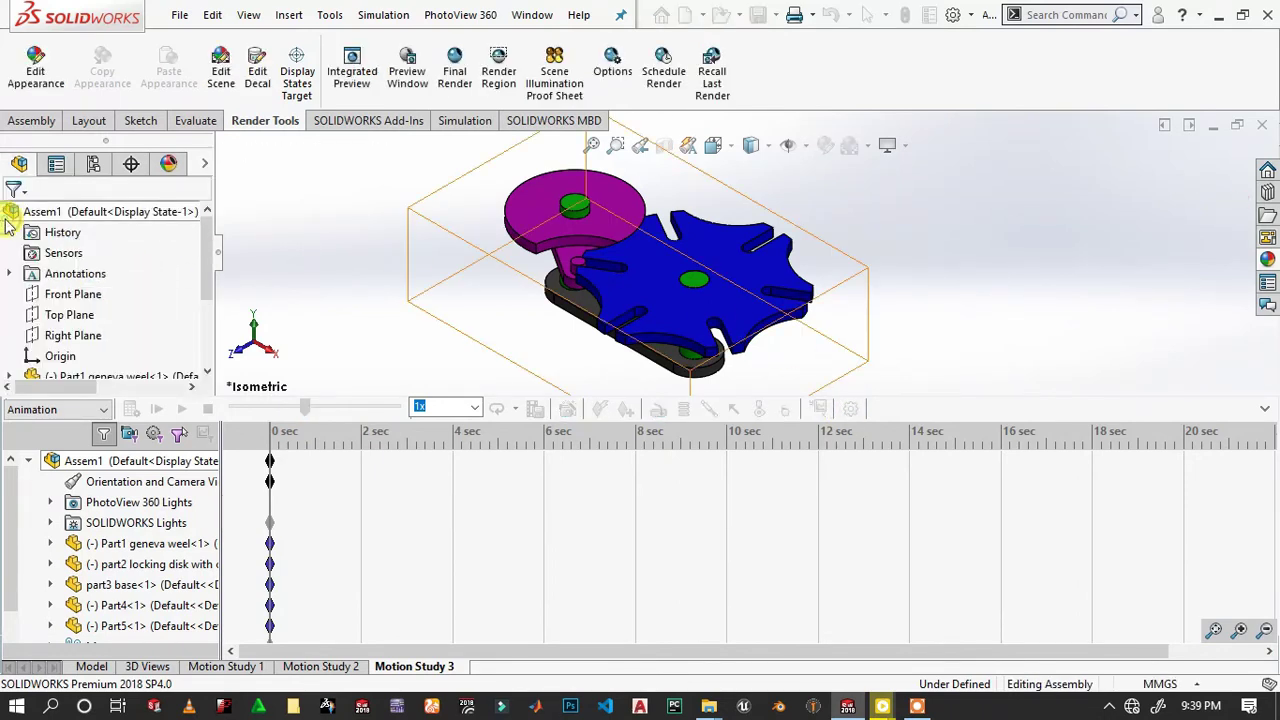
left_click(72, 412)
left_click(50, 466)
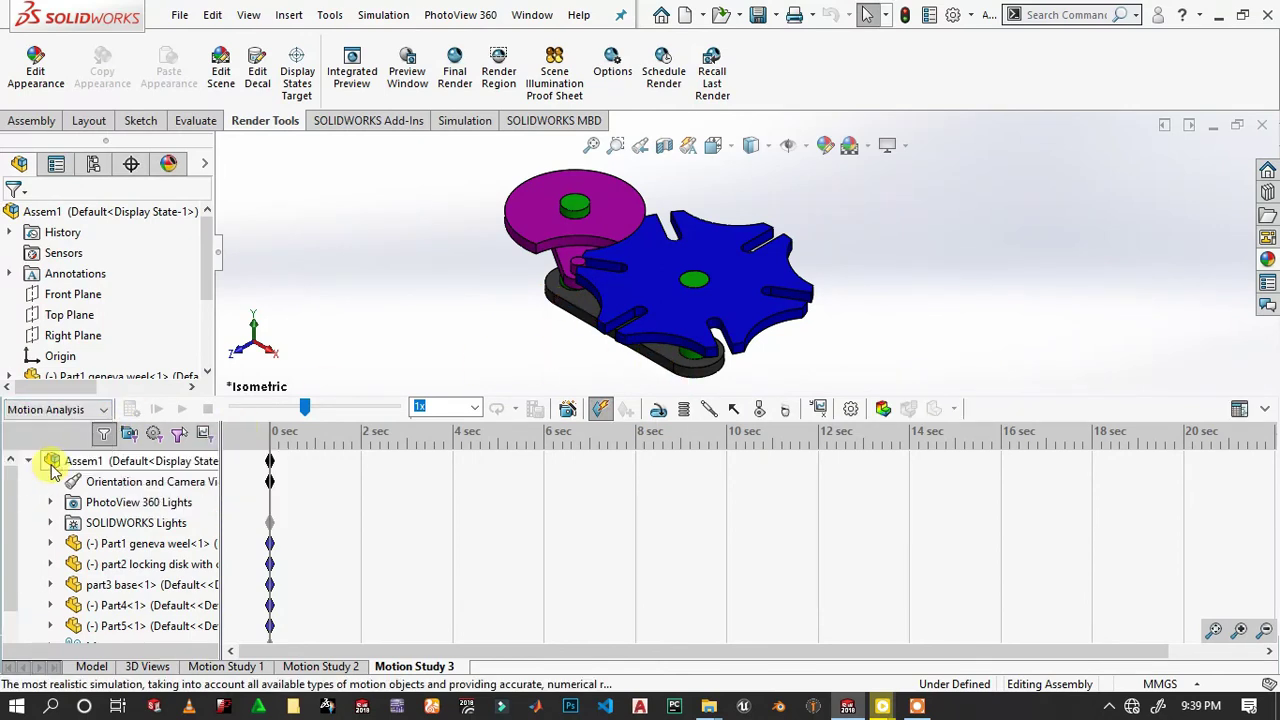
key("f")
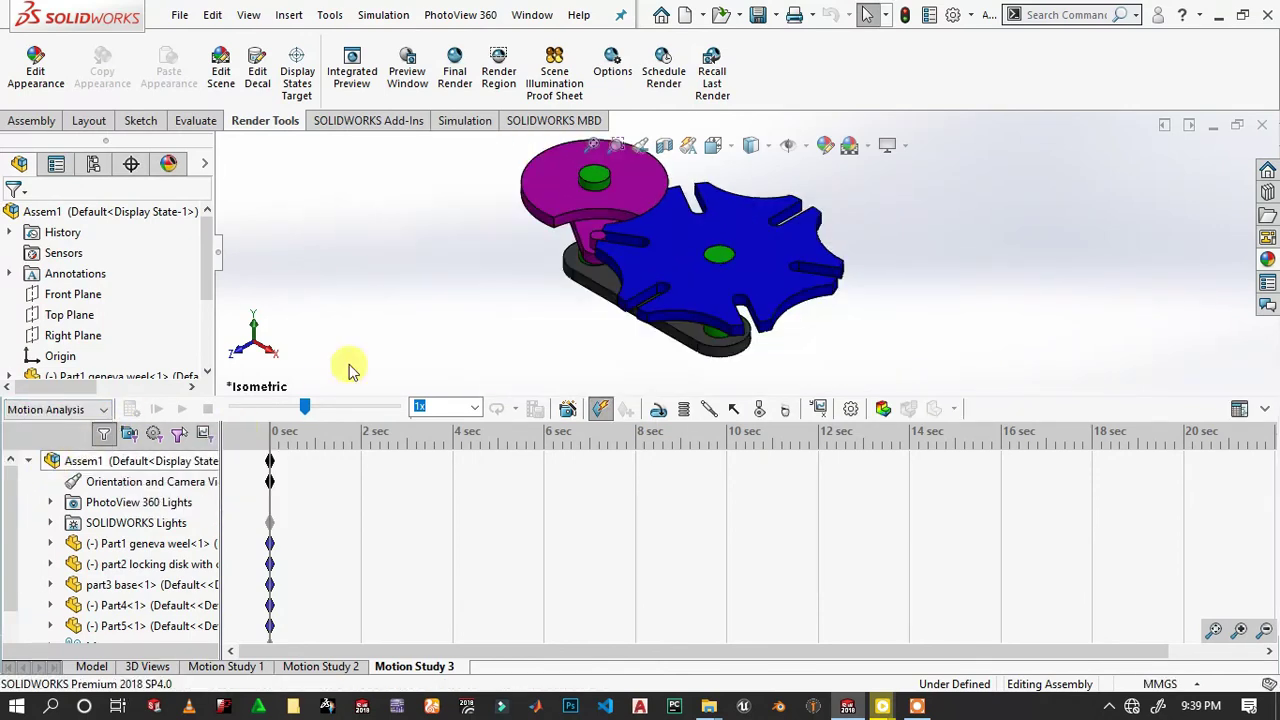
left_click(662, 409)
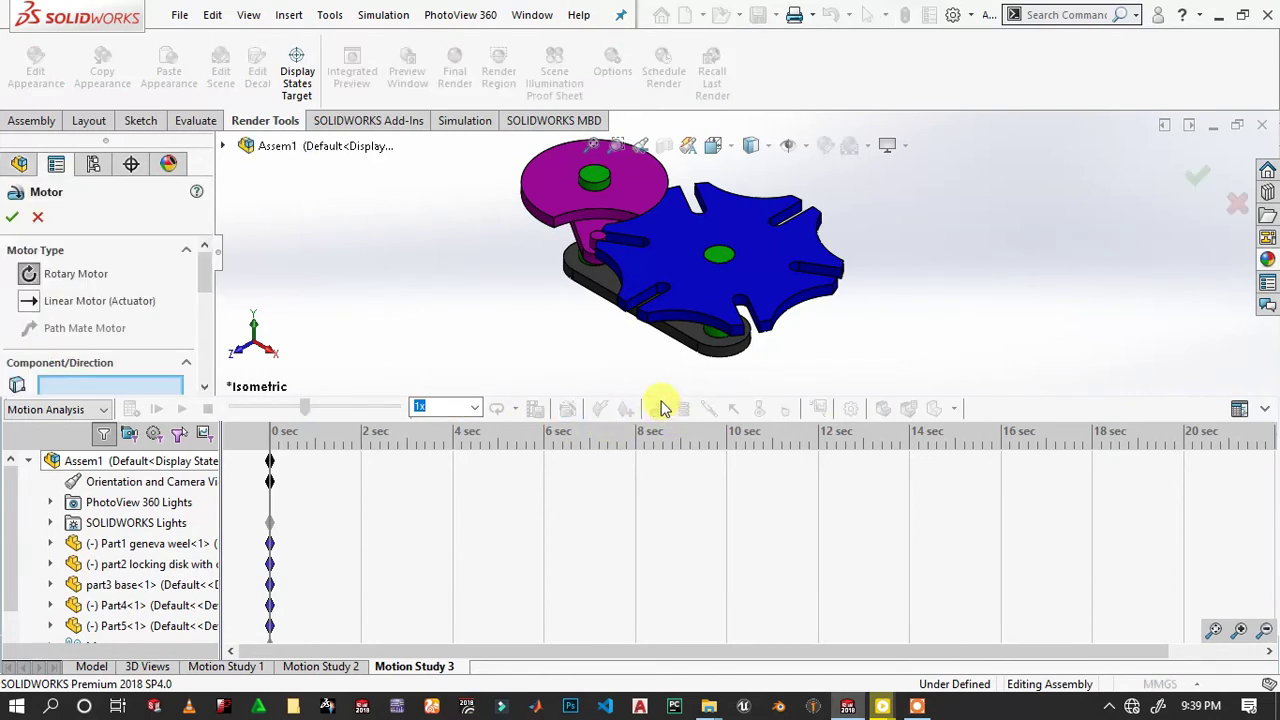
Add a constant-speed rotary motor on the locking disk face and calculate the study.
left_click(538, 222)
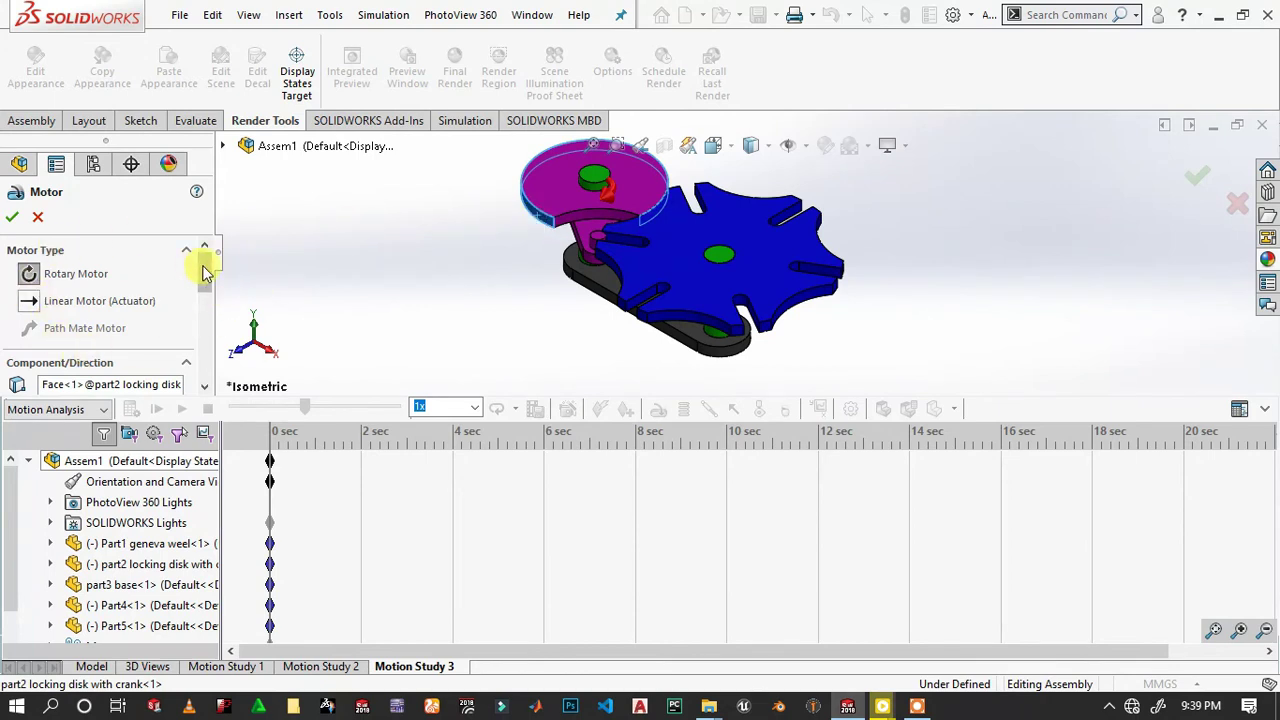
left_click_drag(205, 272, 203, 313)
type("20")
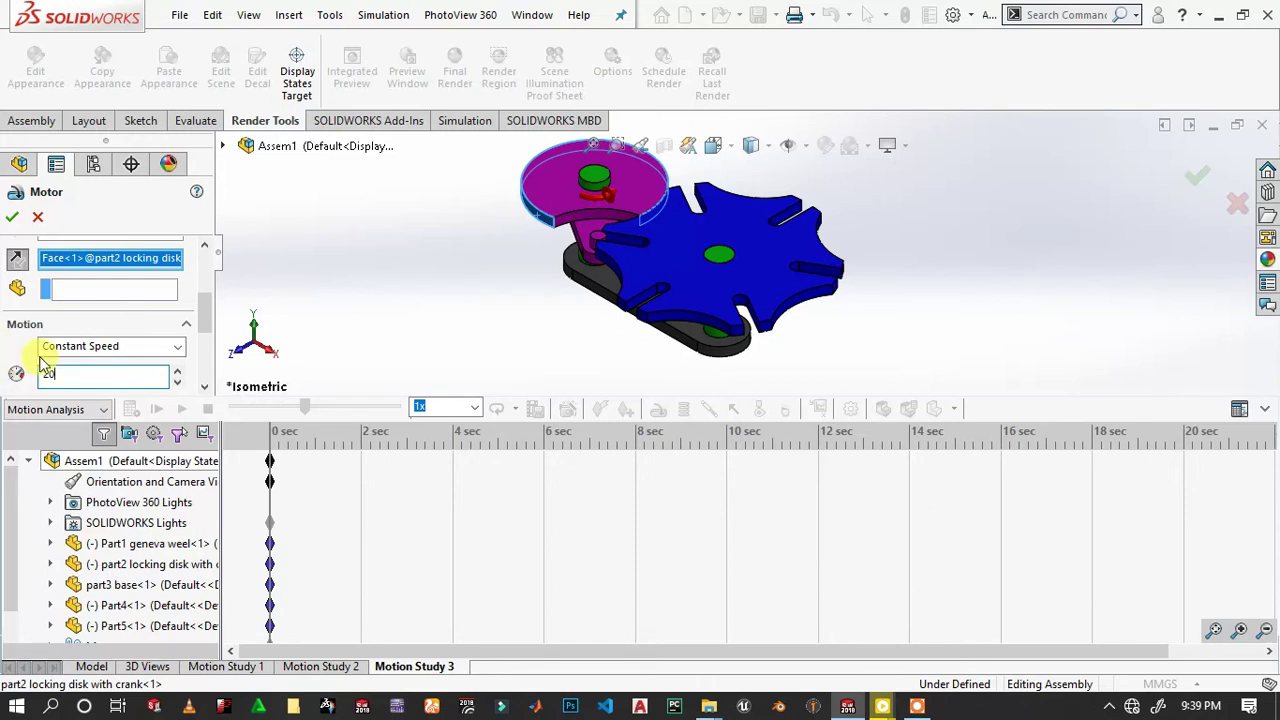
left_click(12, 219)
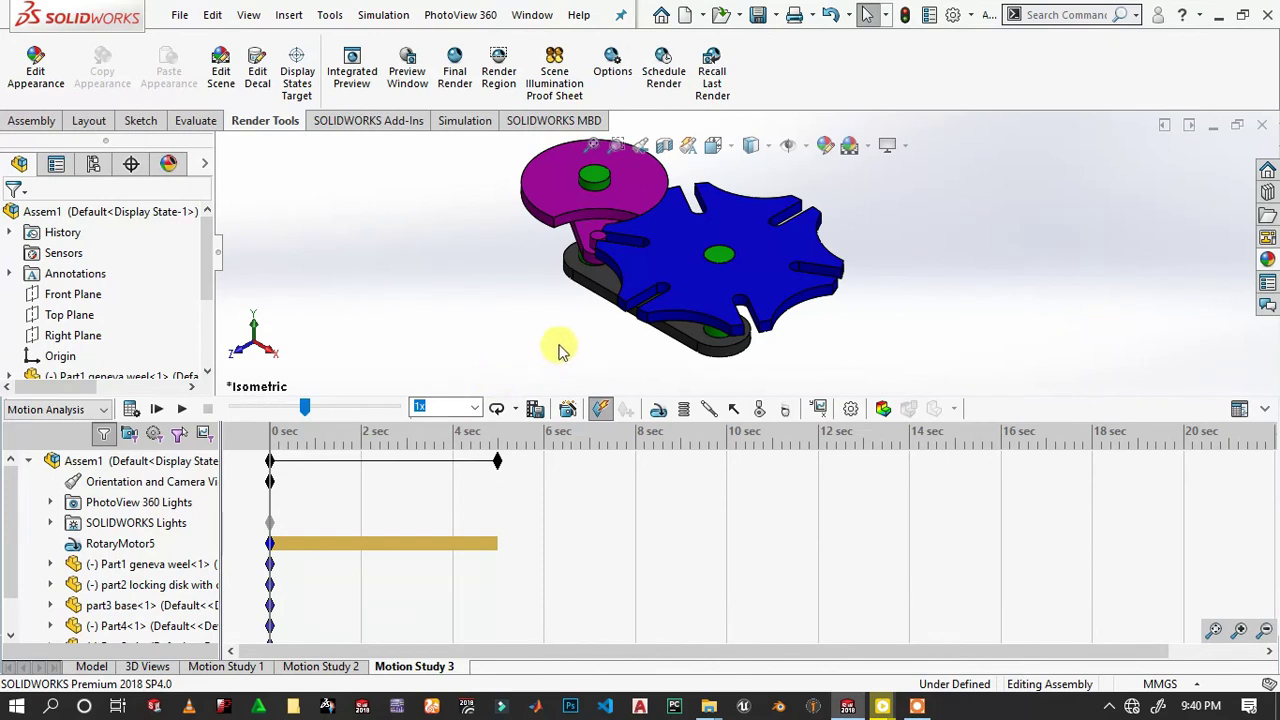
left_click(135, 407)
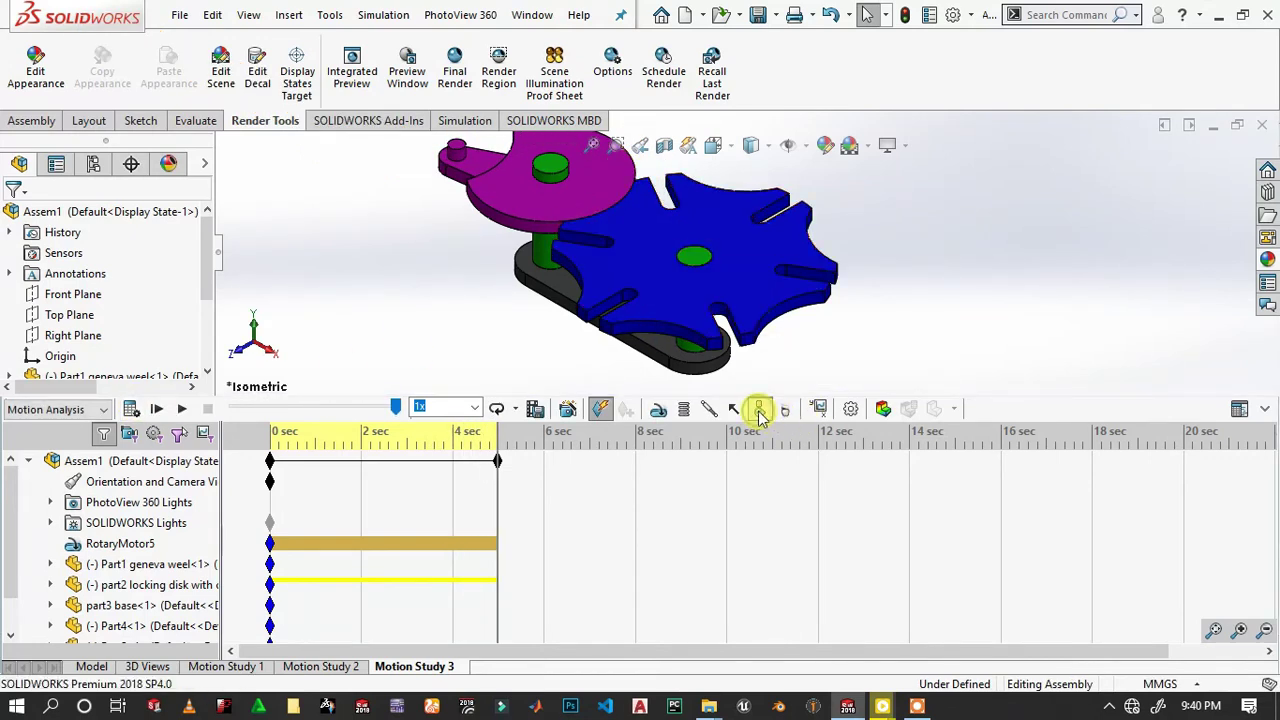
Create a Contact with the locking disk and Geneva wheel as solid bodies.
left_click(759, 411)
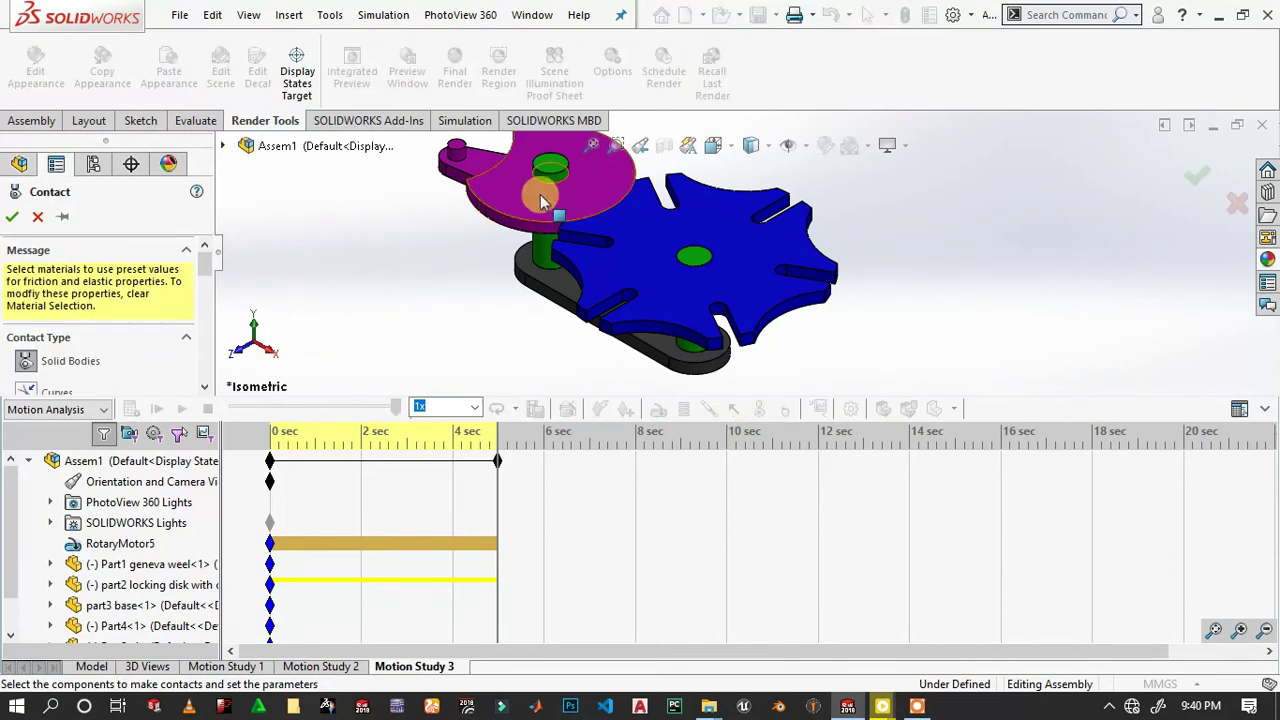
left_click(508, 190)
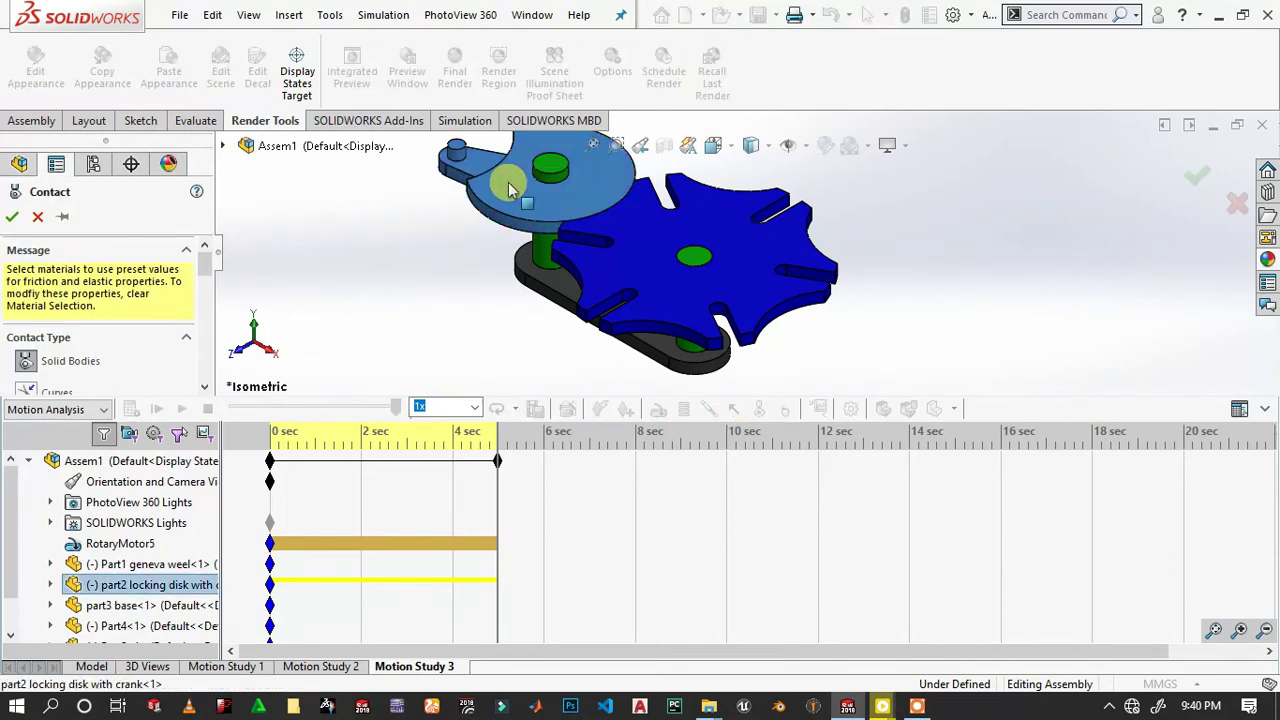
left_click(712, 243)
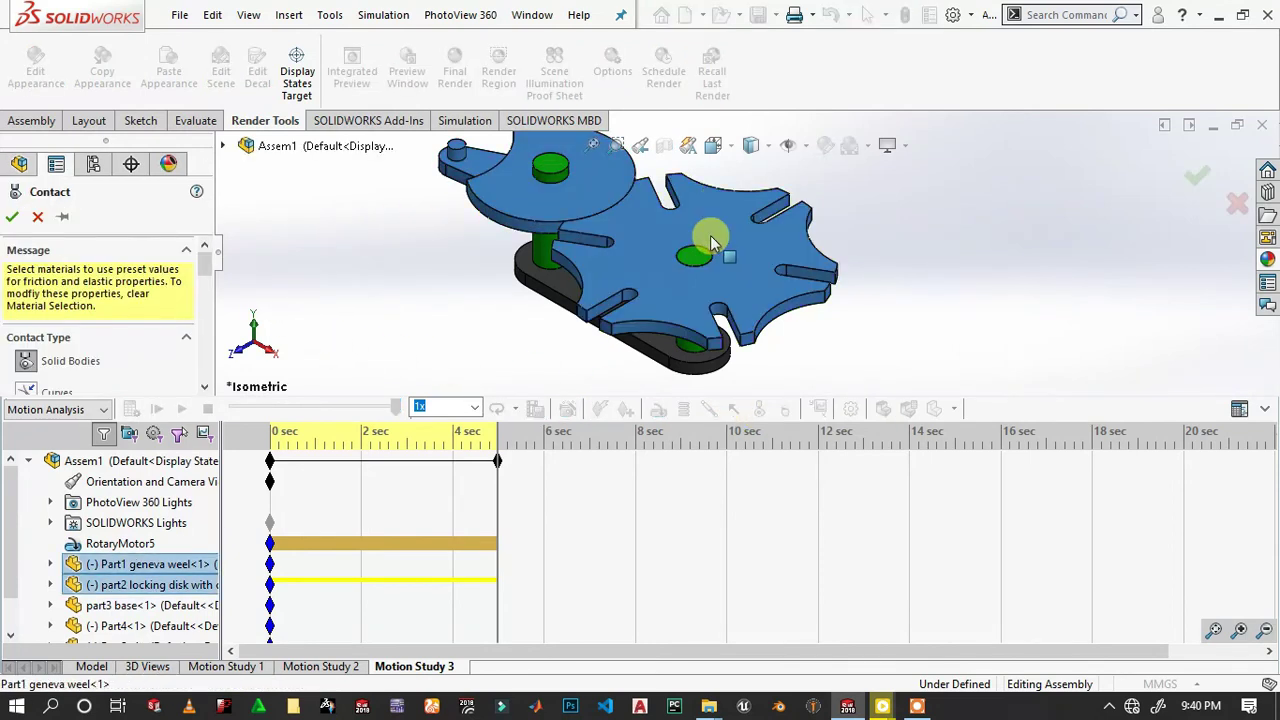
left_click(17, 218)
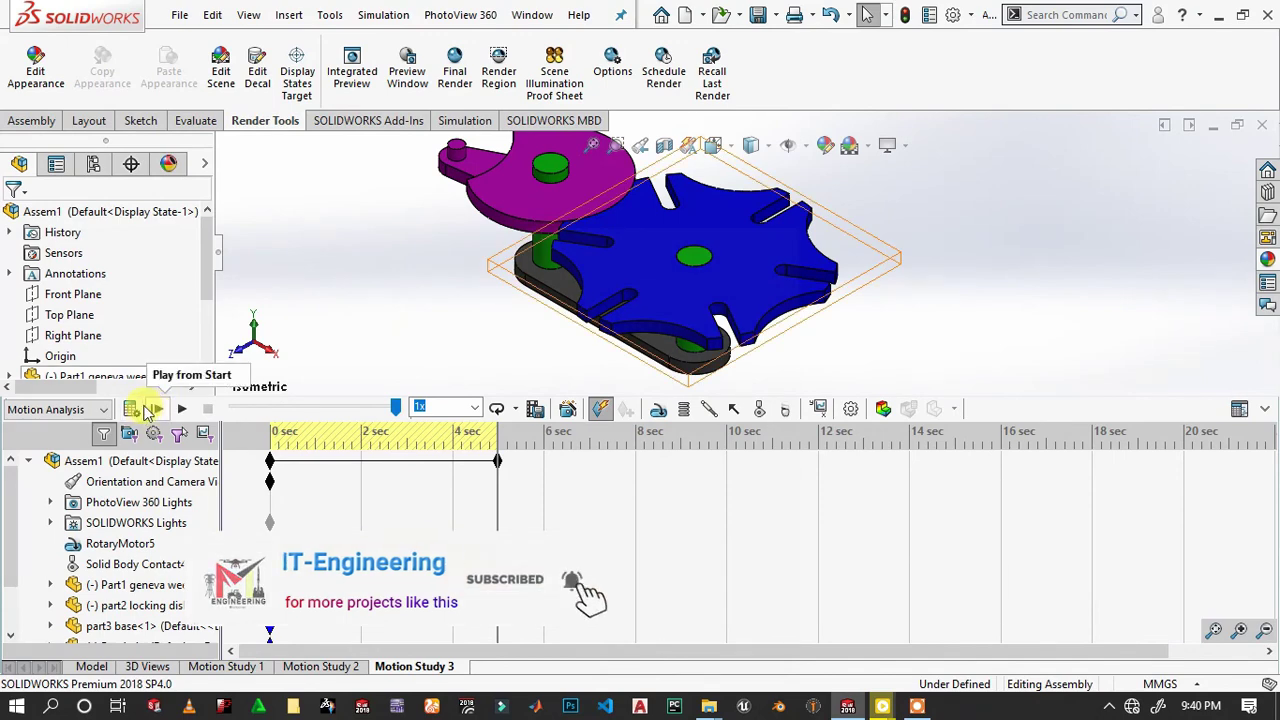
Recalculate the motion study with contact, then stretch its end time to about 14 seconds.
left_click(131, 409)
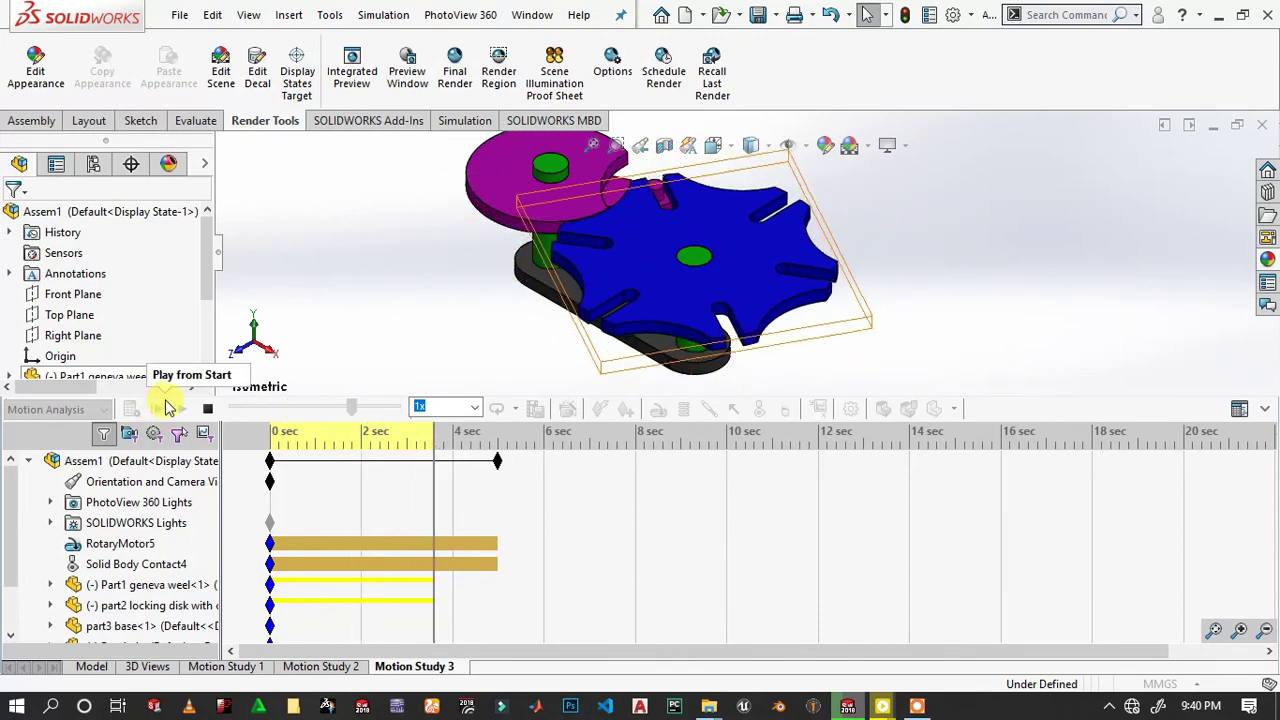
left_click(358, 360)
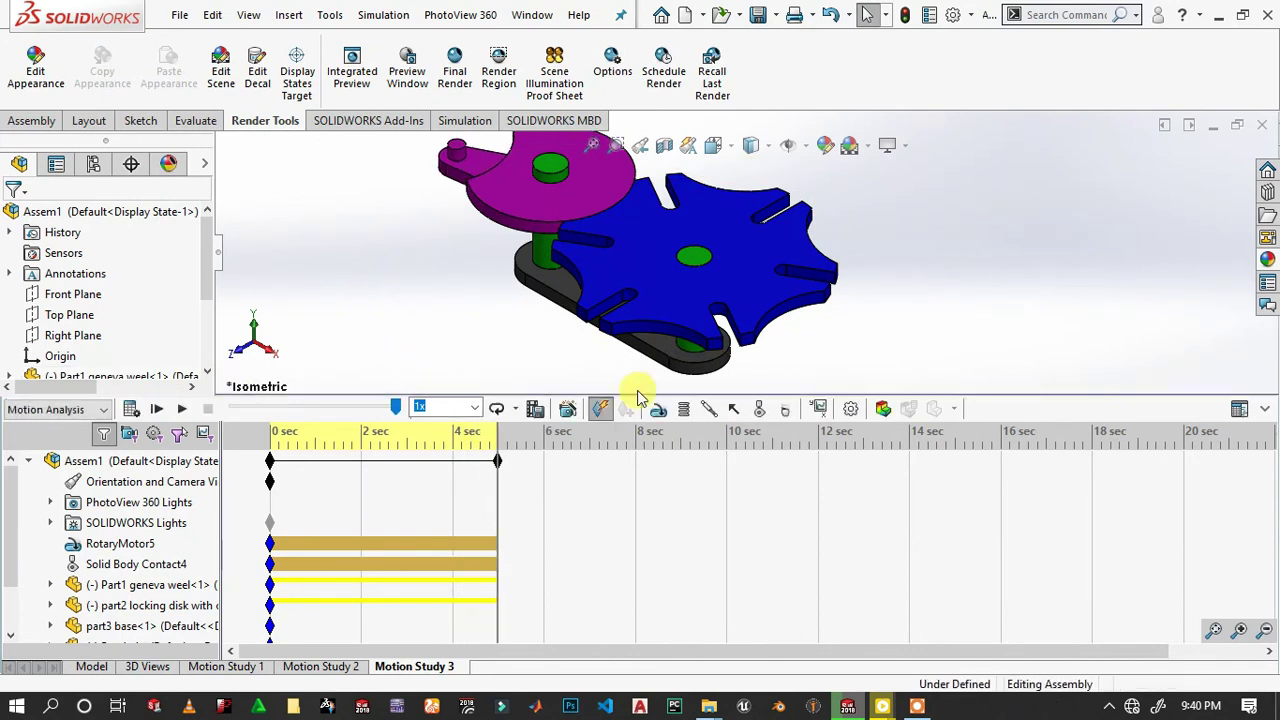
left_click(518, 416)
left_click(490, 477)
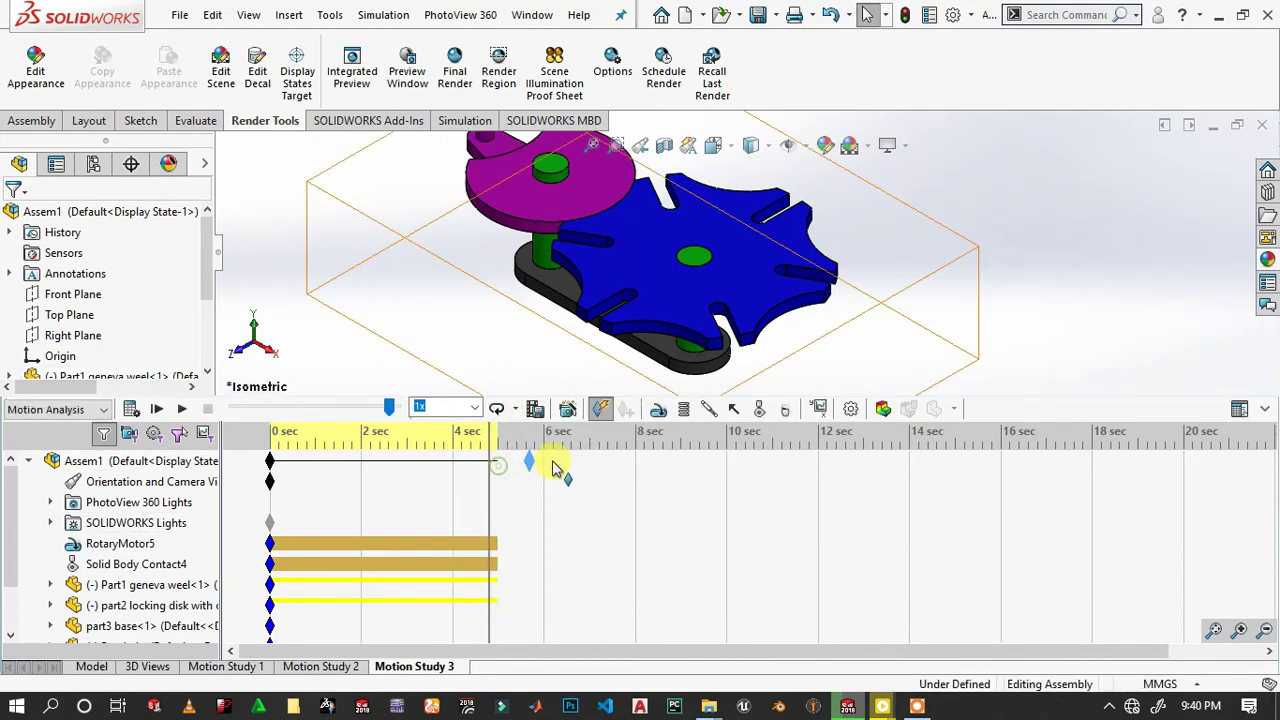
left_click_drag(910, 460, 910, 460)
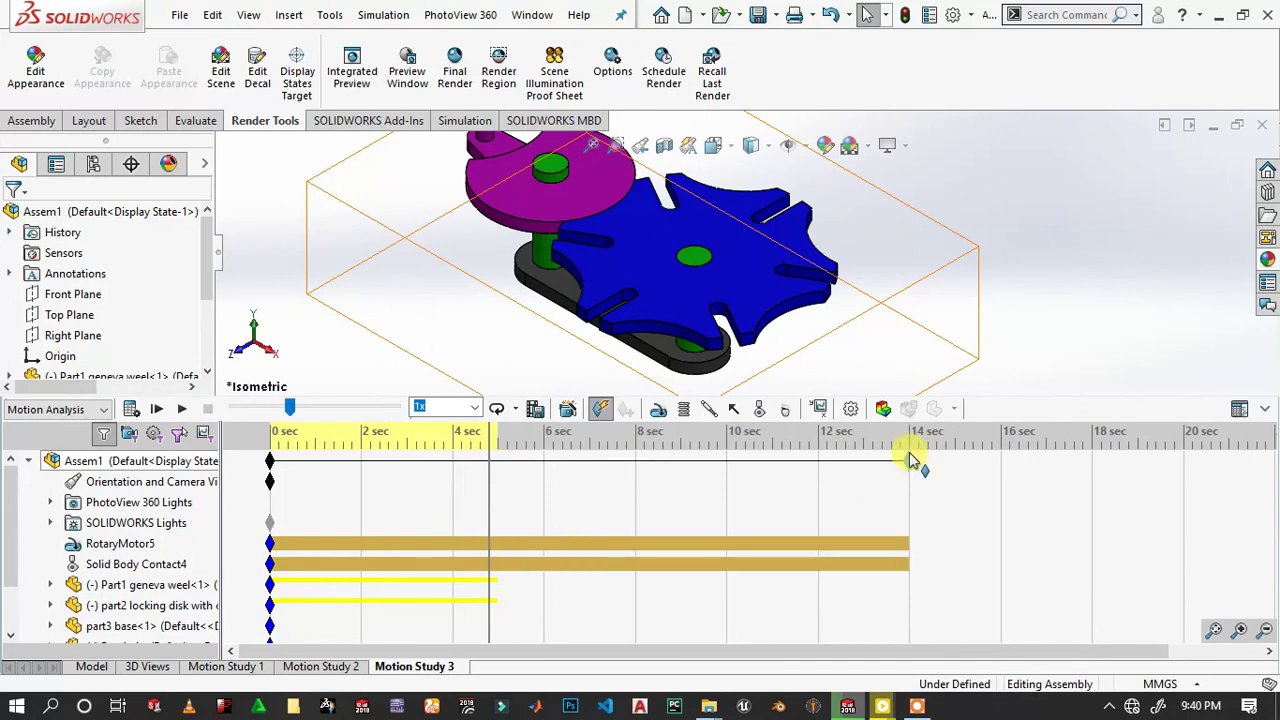
Fit the whole assembly in view and recalculate the 14-second motion study to play it.
left_click(1268, 411)
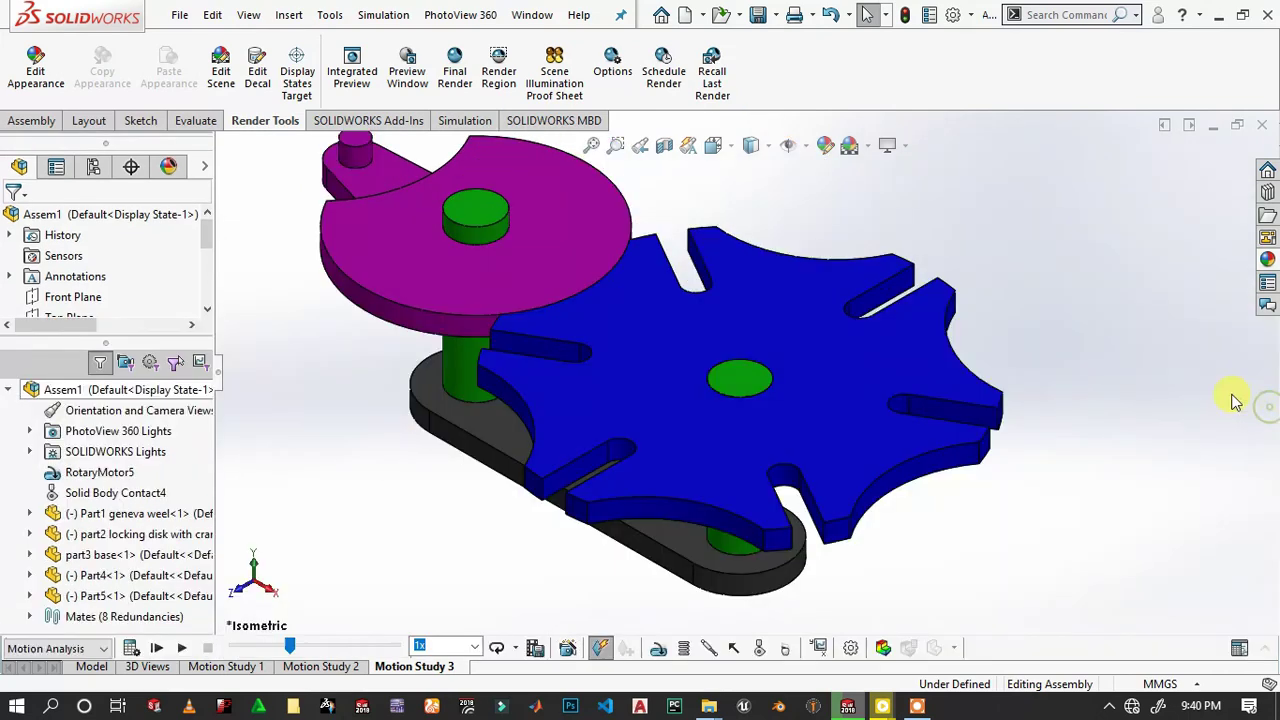
key("f")
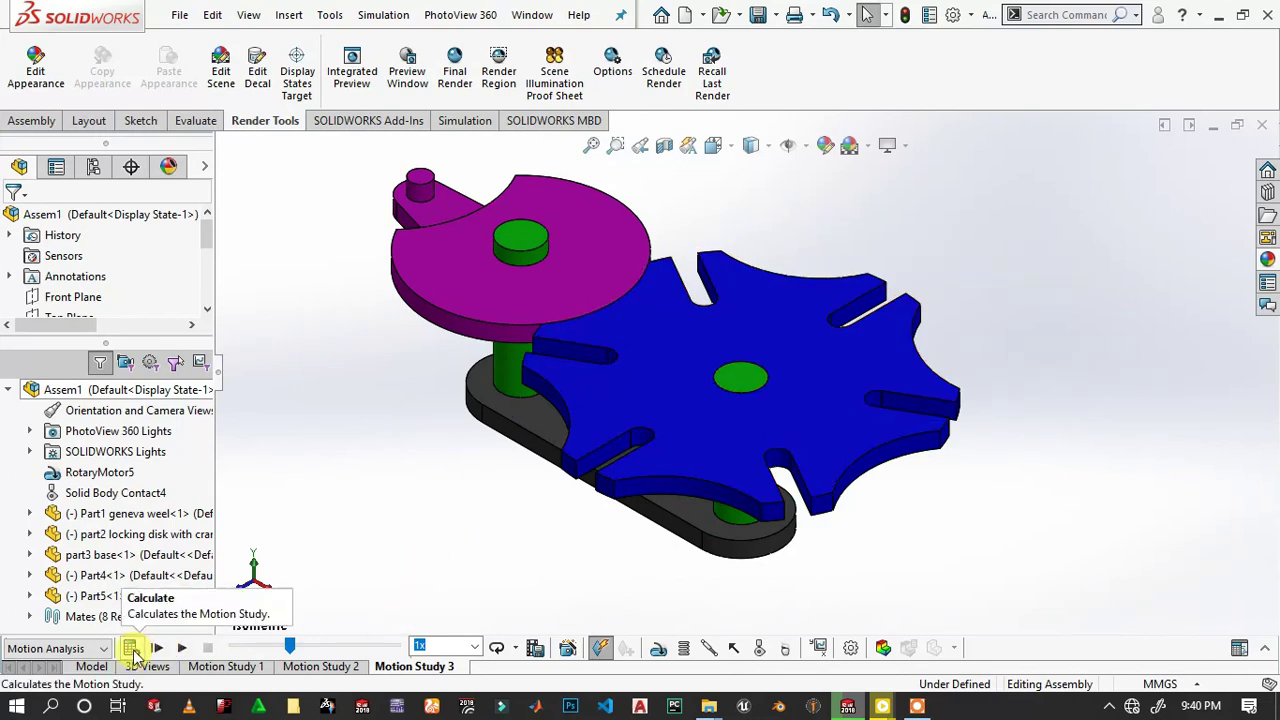
left_click(130, 648)
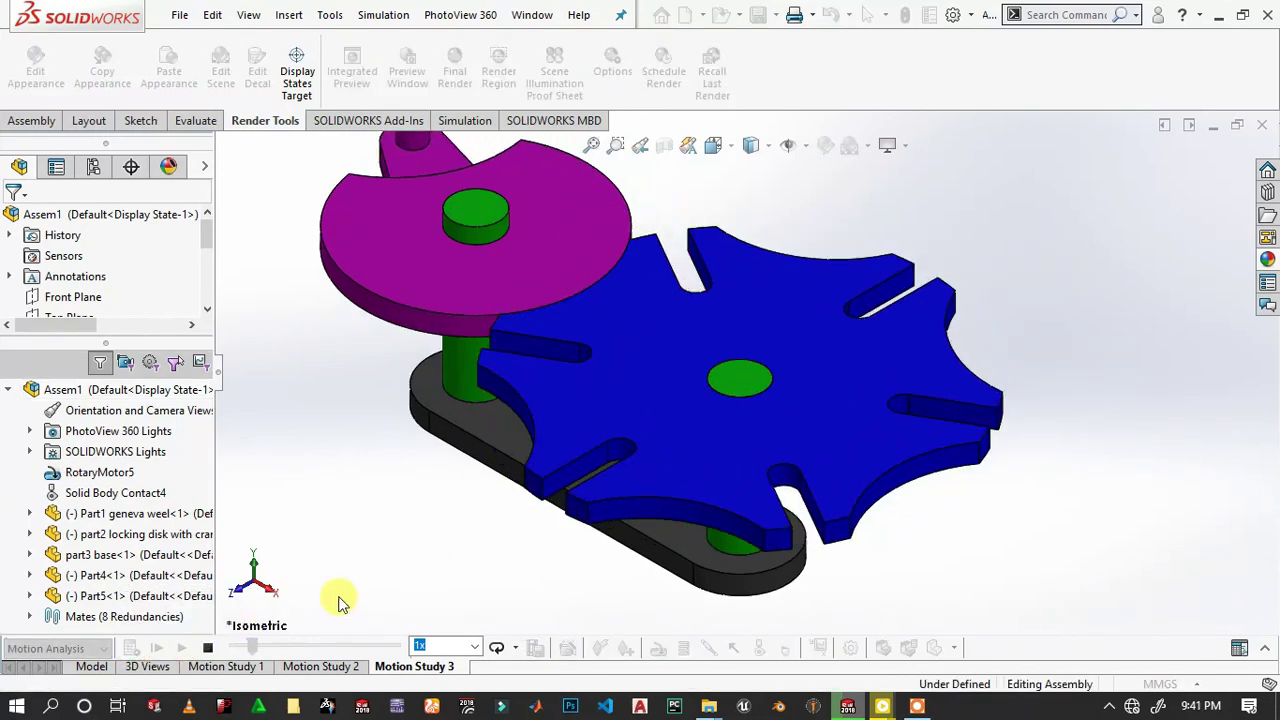